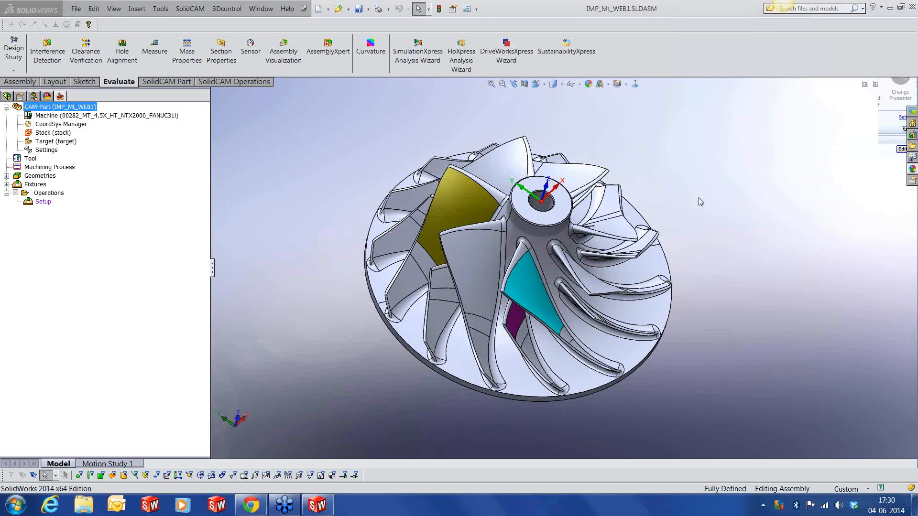
Examine the impeller's blades, fillets and hub from several angles and close up
middle_drag(700, 201, 691, 184)
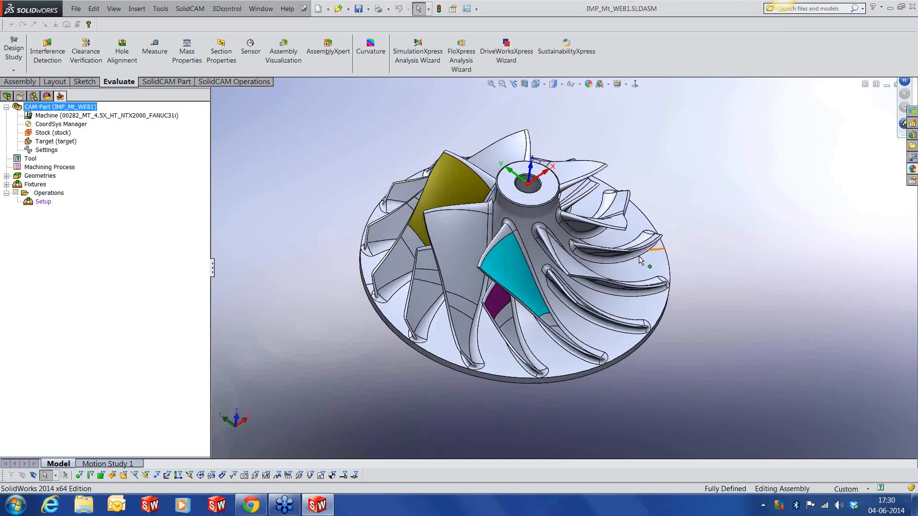
middle_drag(651, 306, 524, 338)
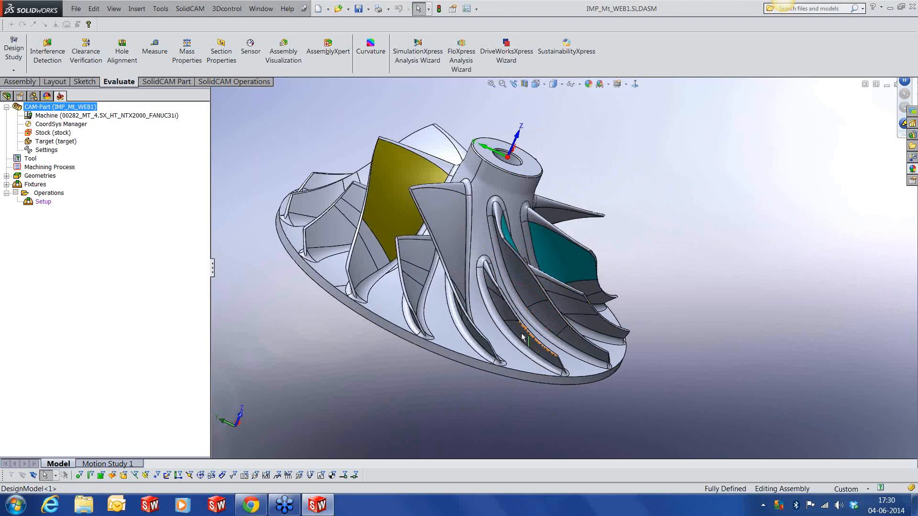
scroll(524, 338, down, 3)
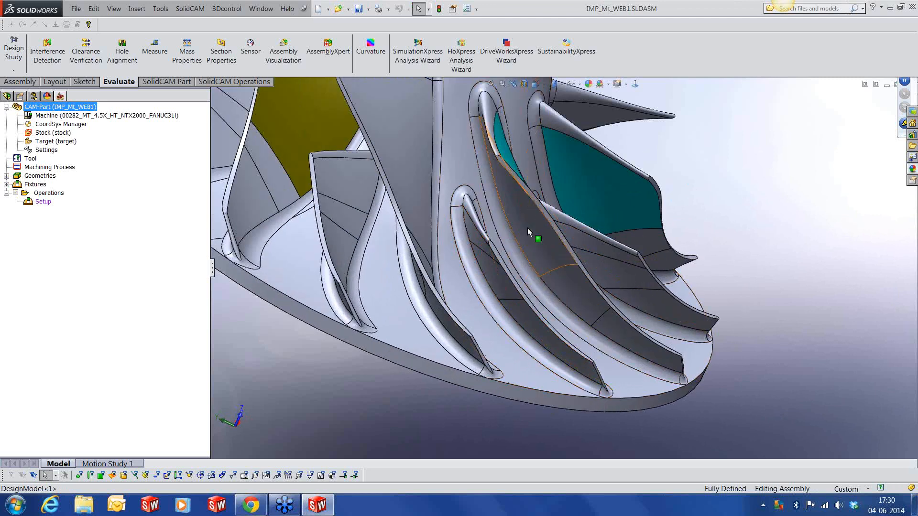
scroll(527, 228, up, 5)
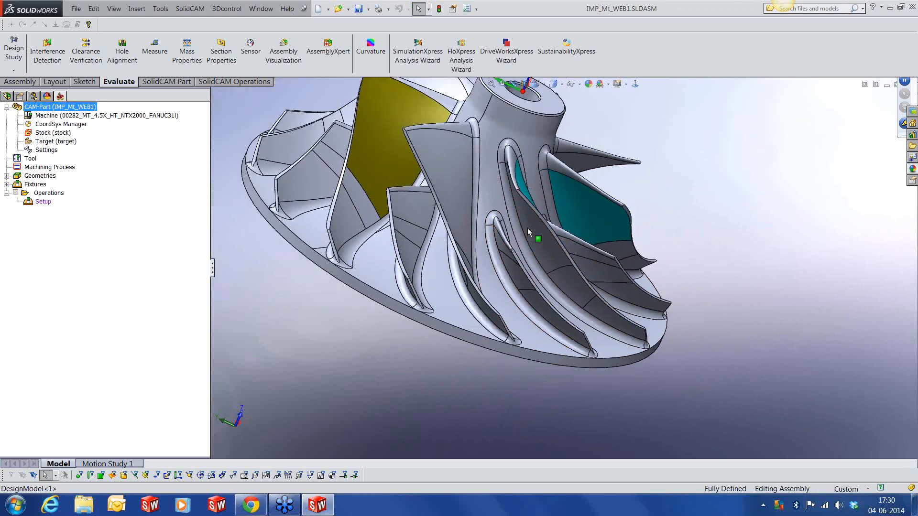
middle_drag(557, 160, 543, 230)
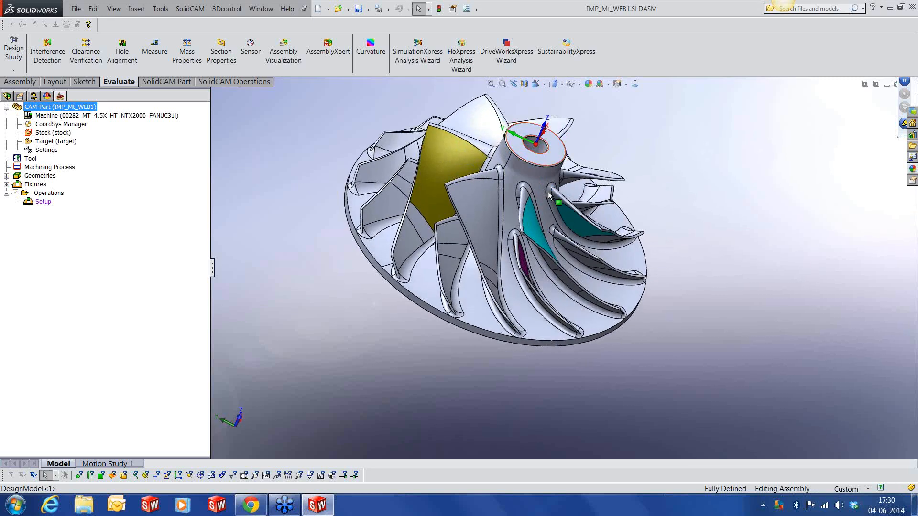
scroll(543, 234, up, 1)
scroll(542, 170, down, 1)
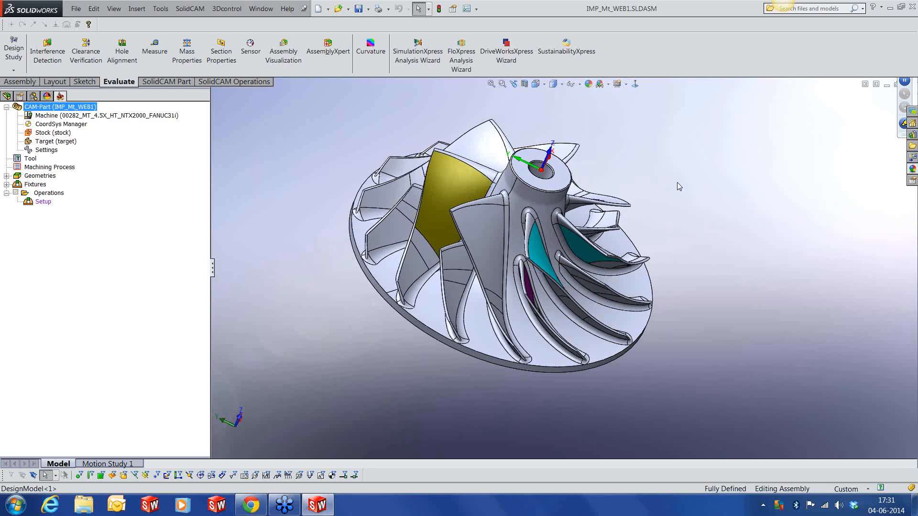
Open the CAM part's machine definition and launch its machine simulation
click(103, 117)
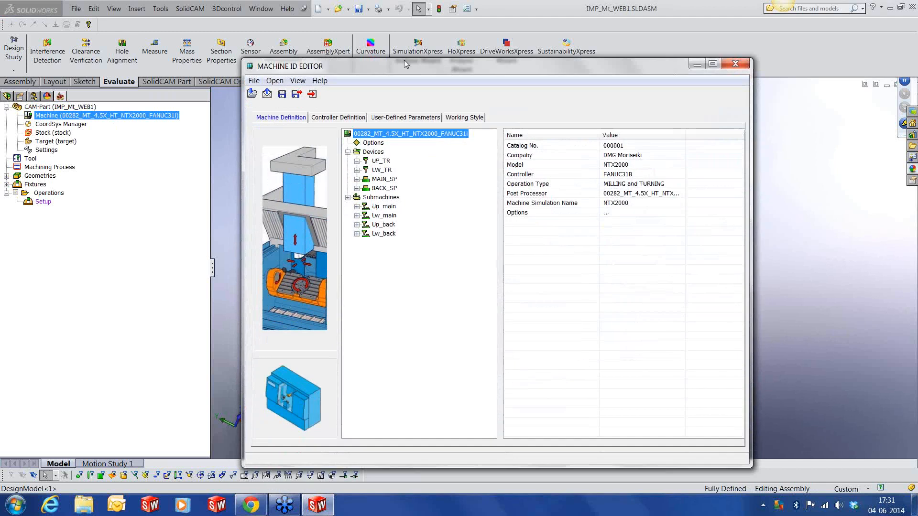
click(278, 70)
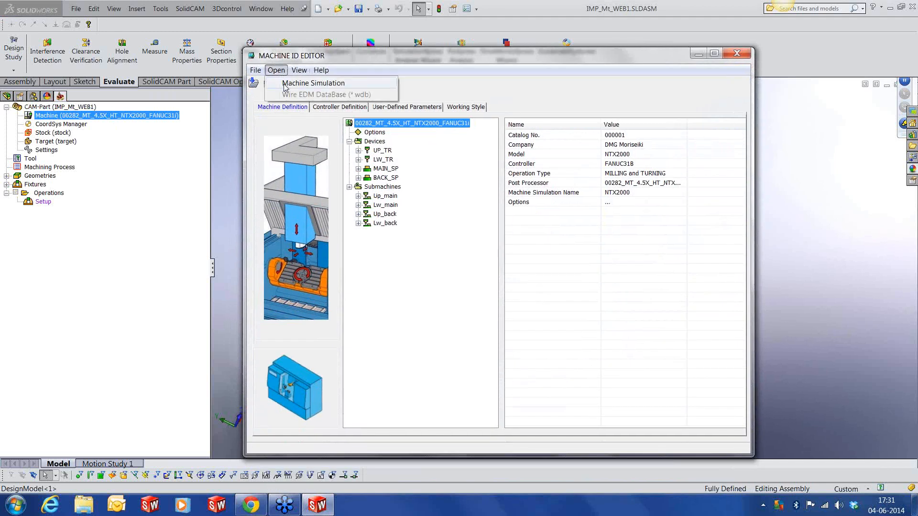
click(283, 84)
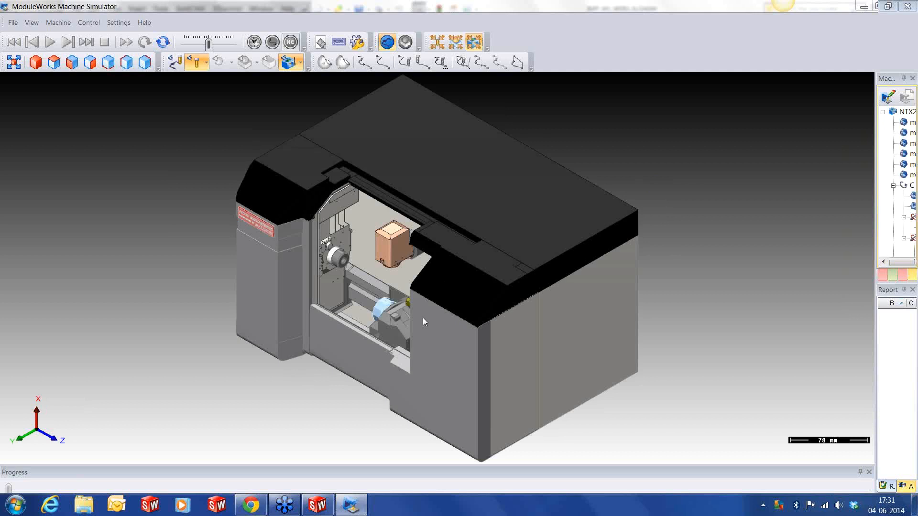
Inspect the NTX2000 machine's spindles, milling head and lower turret, and close the simulator and the machine definition
middle_drag(422, 318, 459, 308)
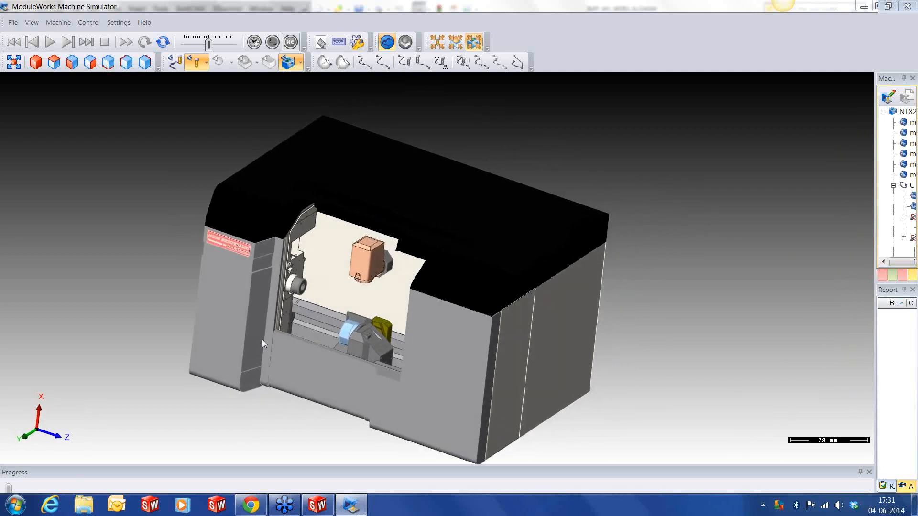
scroll(262, 340, up, 2)
middle_drag(262, 340, 377, 350)
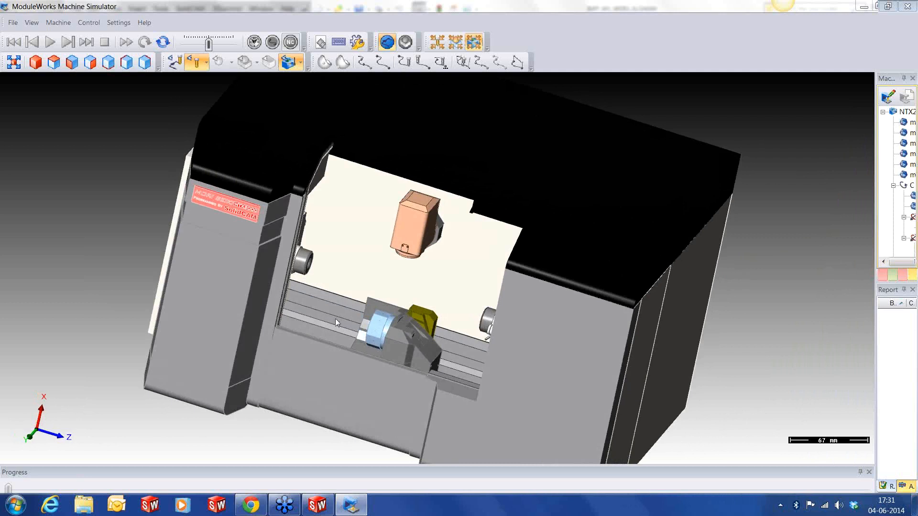
scroll(335, 319, up, 1)
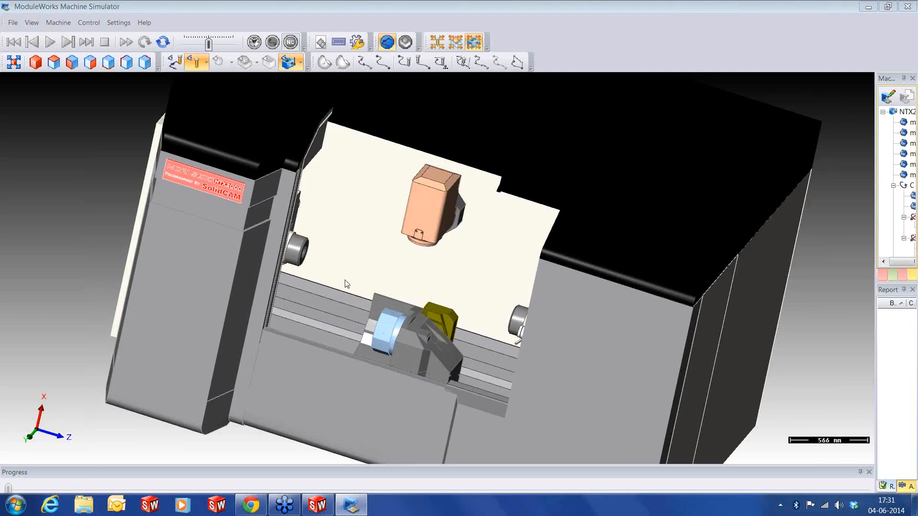
middle_drag(347, 284, 355, 285)
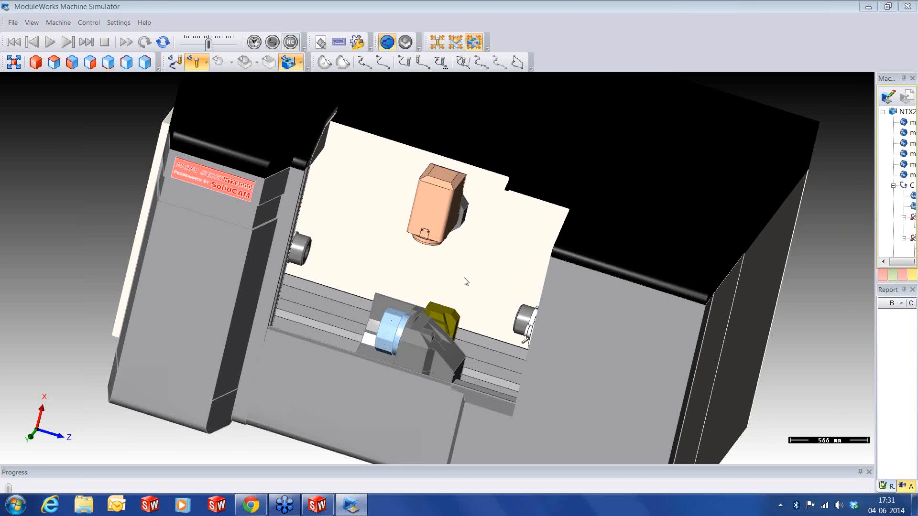
scroll(467, 282, up, 2)
scroll(464, 279, down, 2)
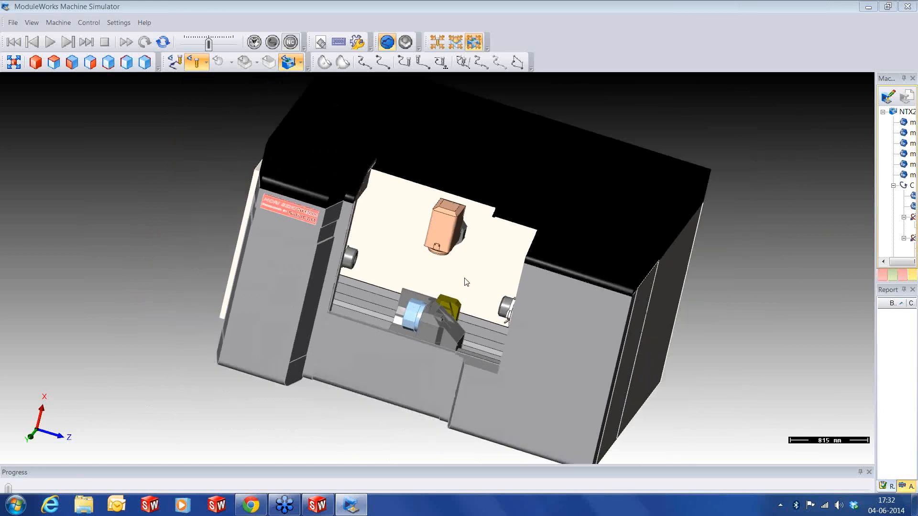
middle_drag(465, 278, 420, 290)
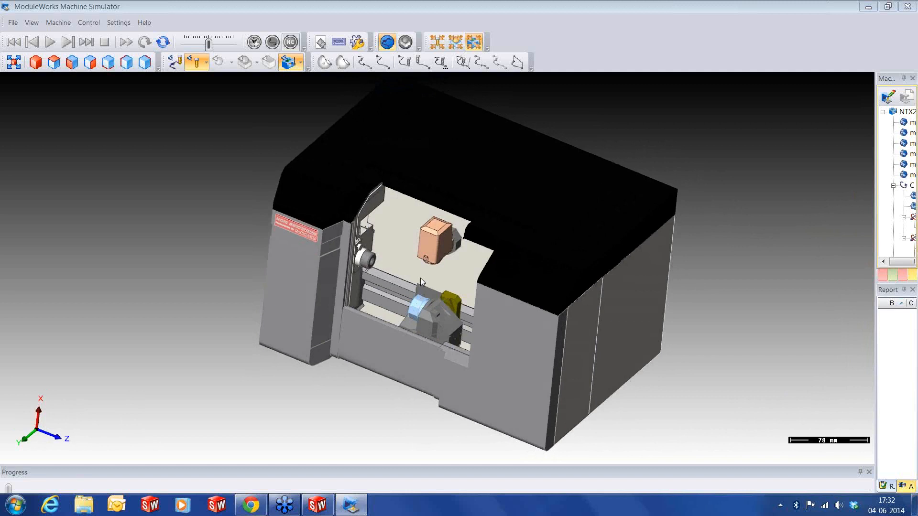
click(903, 5)
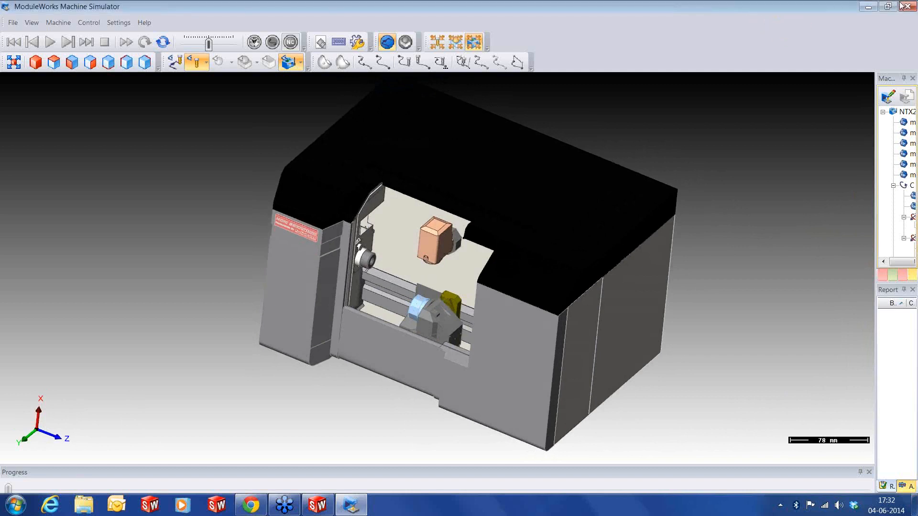
click(736, 54)
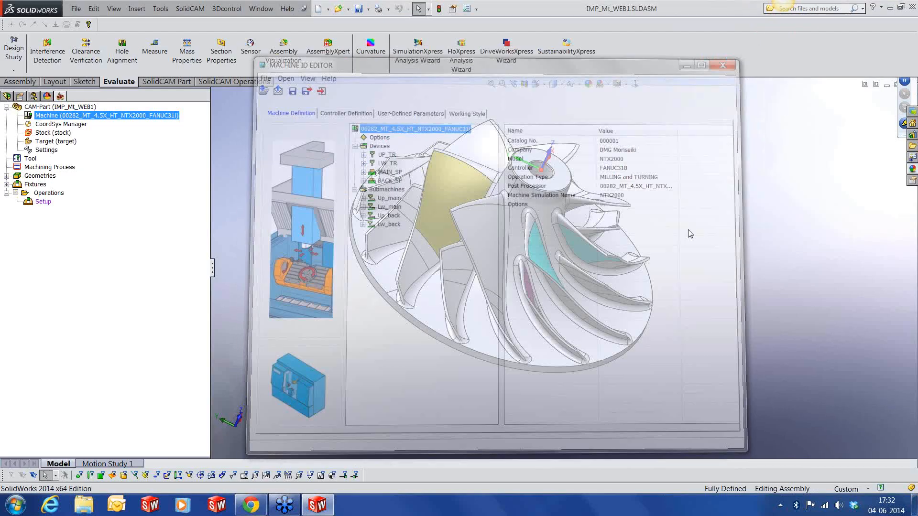
Display the assembly's feature tree and expand the CAM component to list its sketches and planes
middle_drag(530, 189, 563, 225)
scroll(563, 225, up, 1)
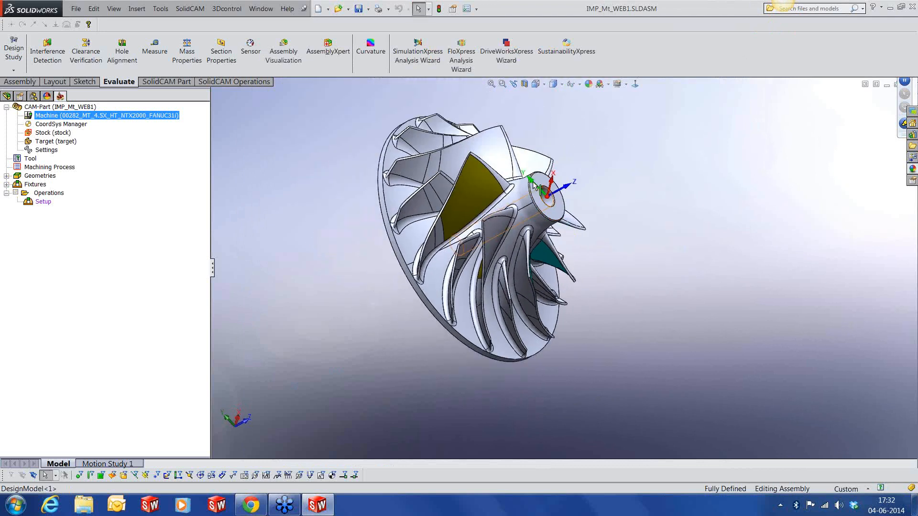
scroll(531, 180, down, 1)
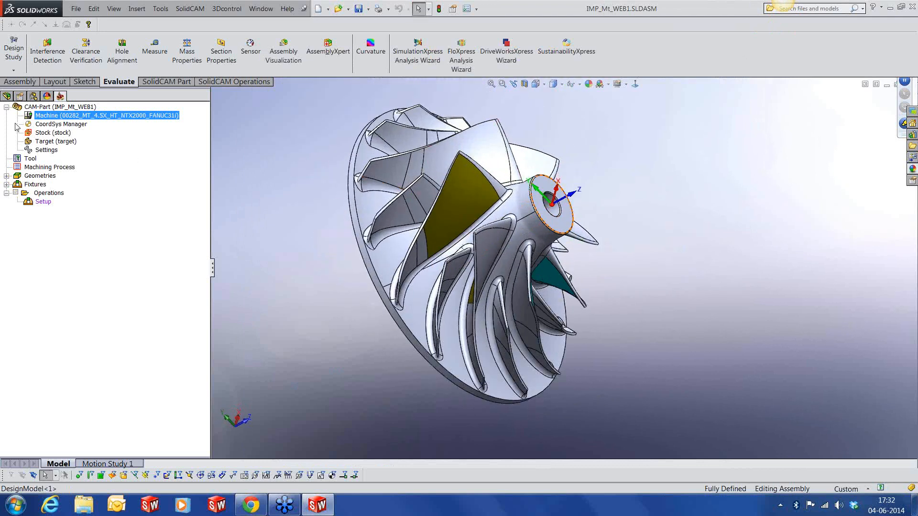
click(6, 95)
click(43, 213)
click(4, 212)
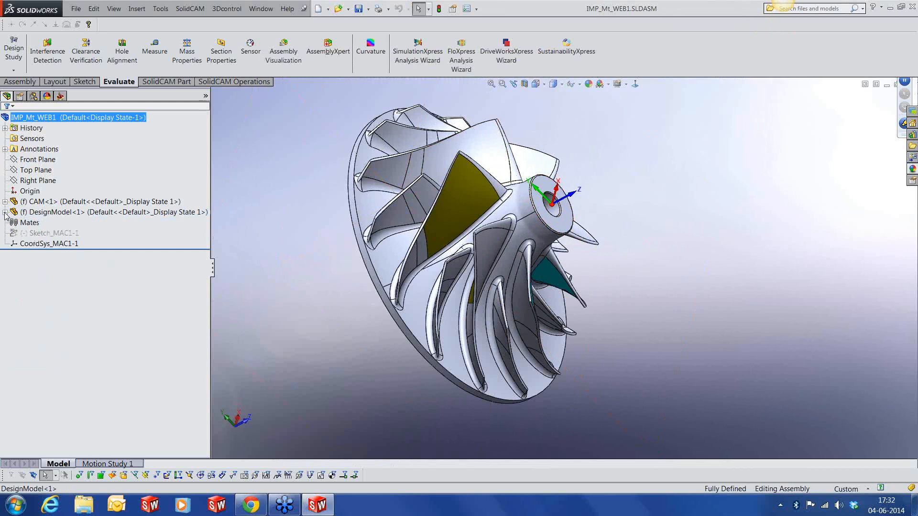
click(5, 201)
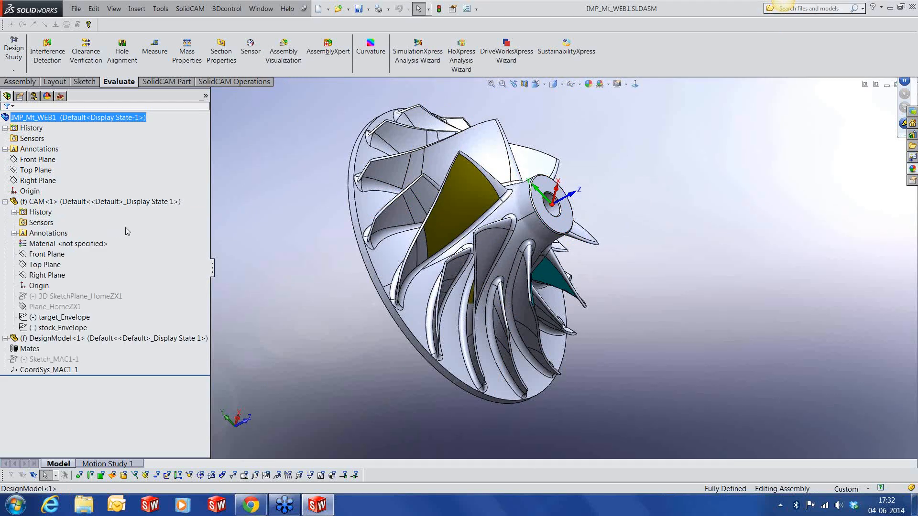
Show the target_Envelope sketch and examine how its profile follows the impeller's outer shape
scroll(560, 270, up, 2)
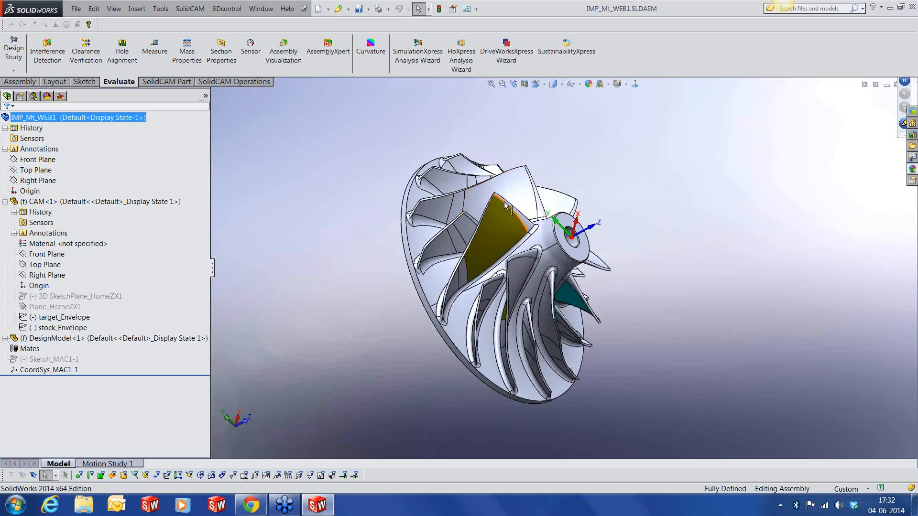
scroll(494, 184, down, 2)
click(47, 340)
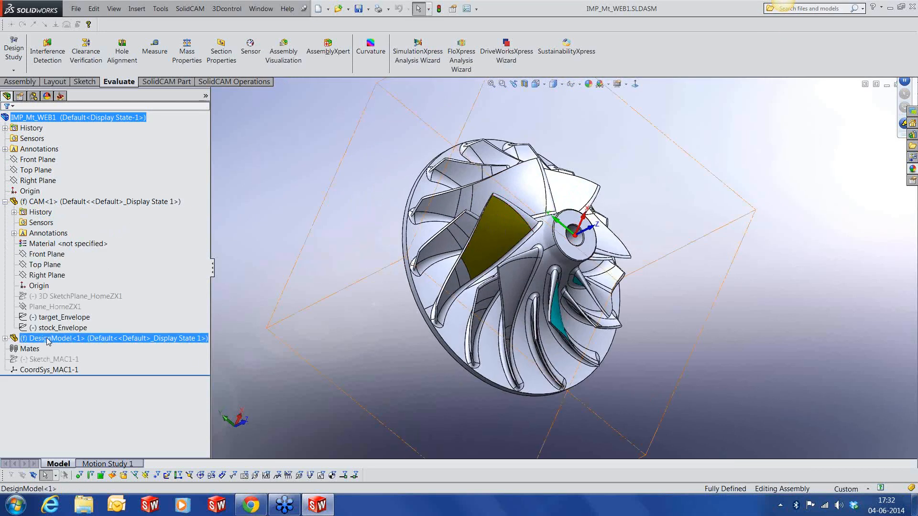
click(60, 317)
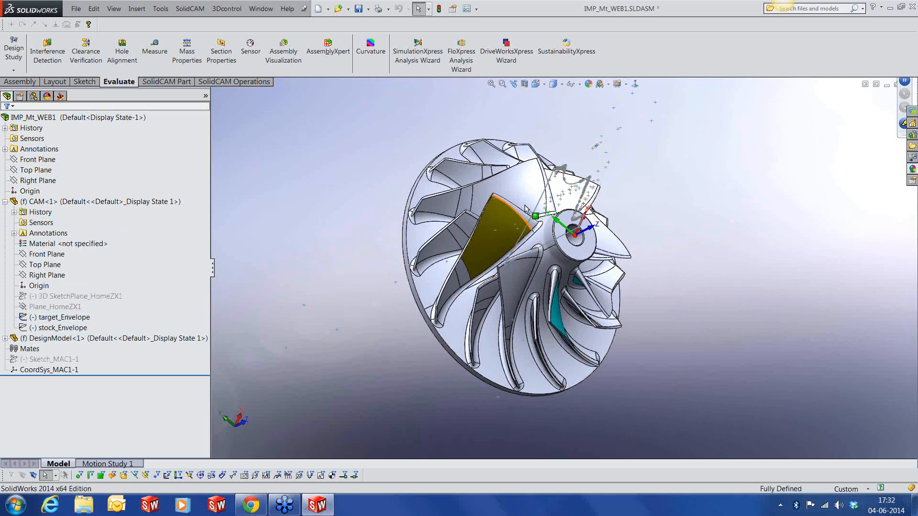
middle_drag(532, 198, 548, 345)
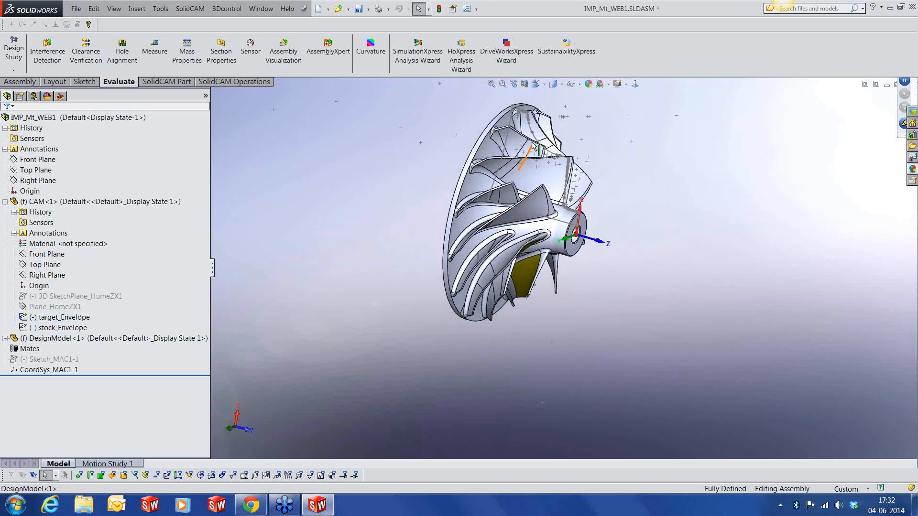
scroll(574, 214, down, 3)
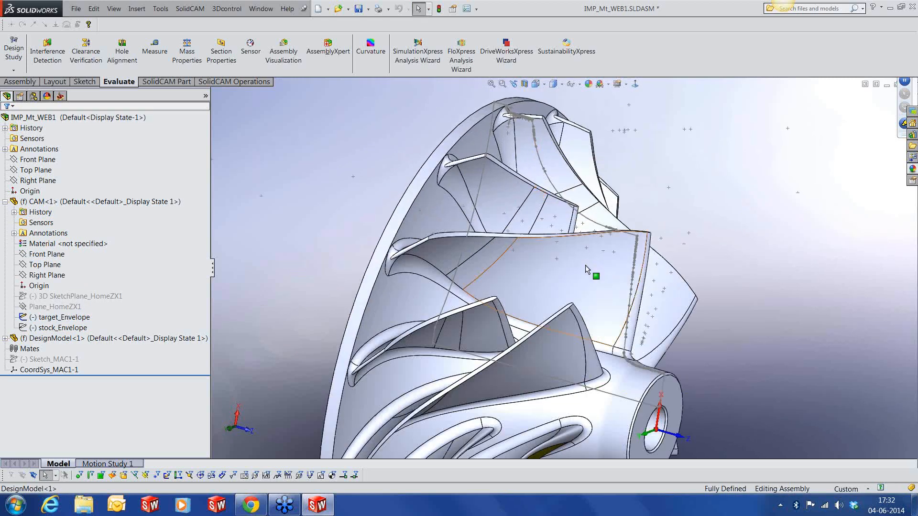
scroll(585, 265, up, 2)
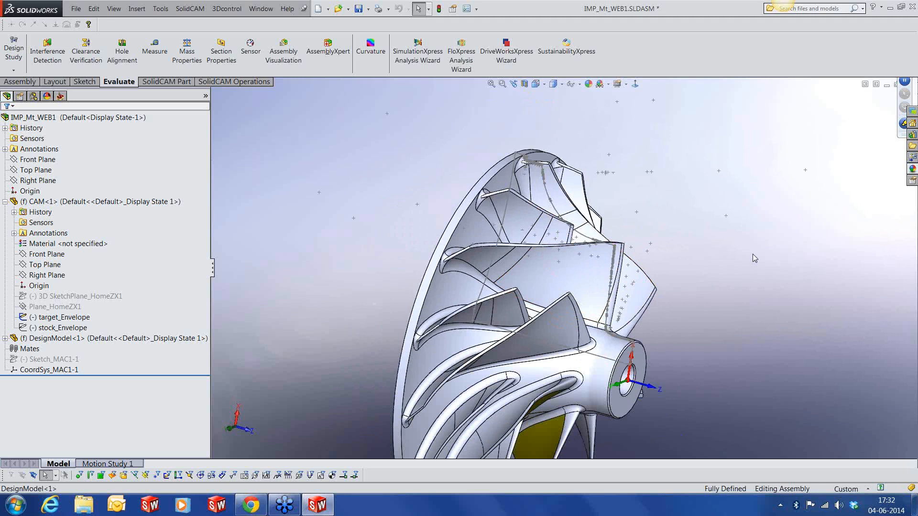
Hide the target_Envelope sketch and show the stock_Envelope sketch
click(36, 319)
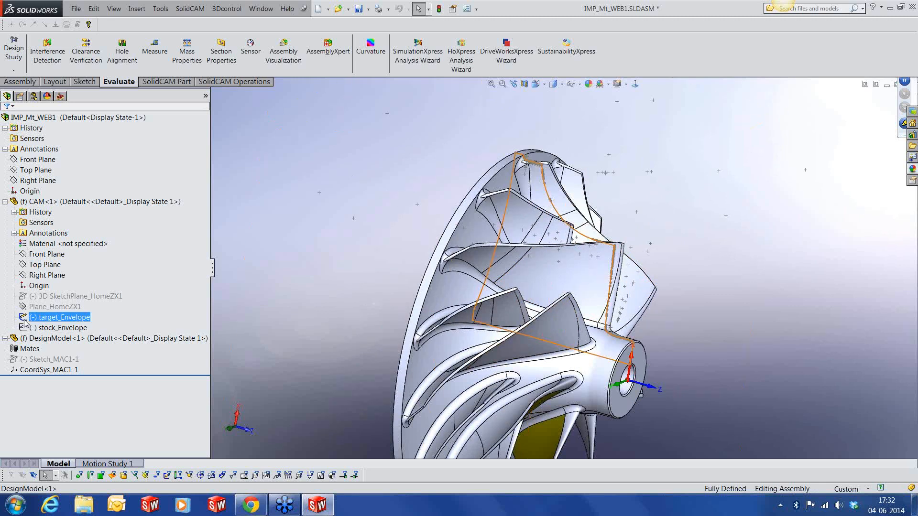
click(52, 328)
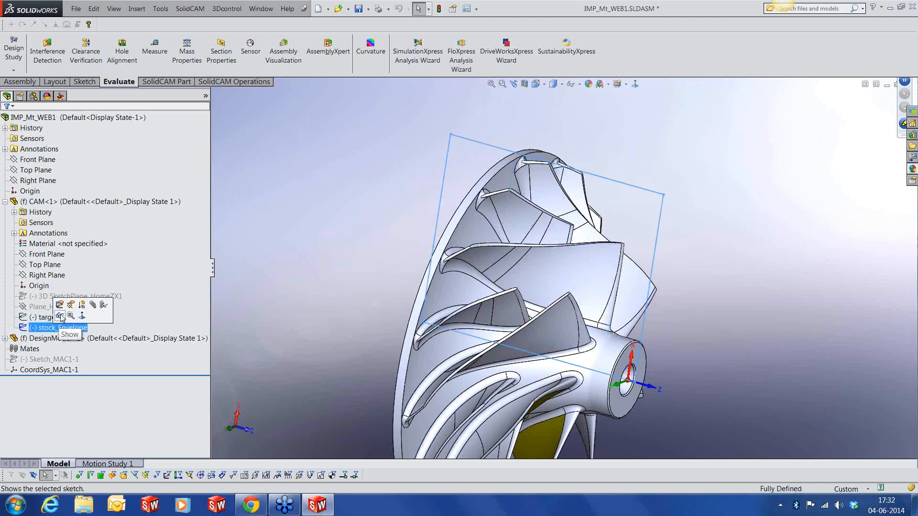
click(56, 318)
click(113, 309)
Open the stock_Envelope sketch for editing and dimension the line at the envelope's rear end
scroll(394, 199, up, 2)
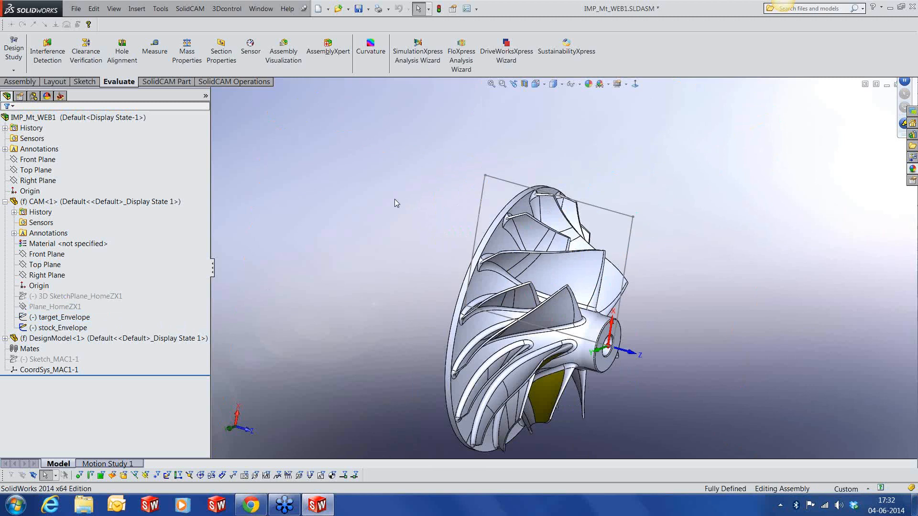
middle_drag(394, 199, 413, 208)
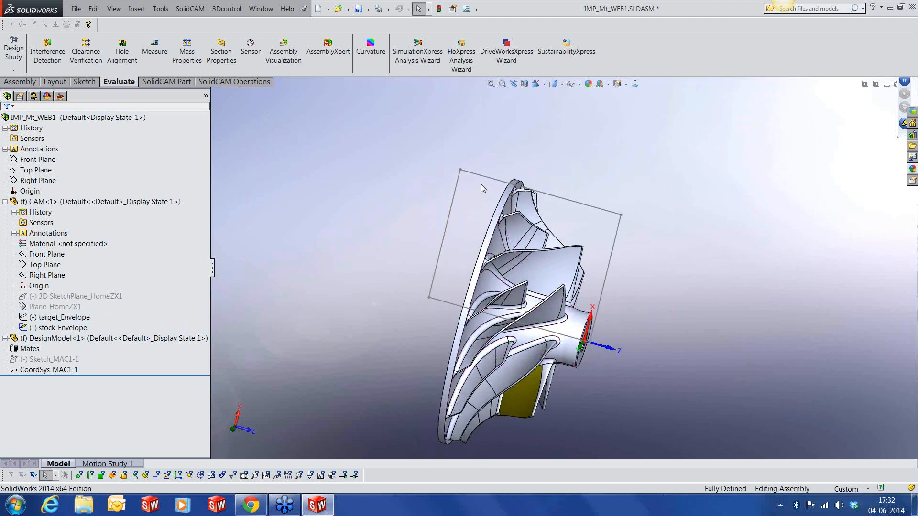
click(484, 180)
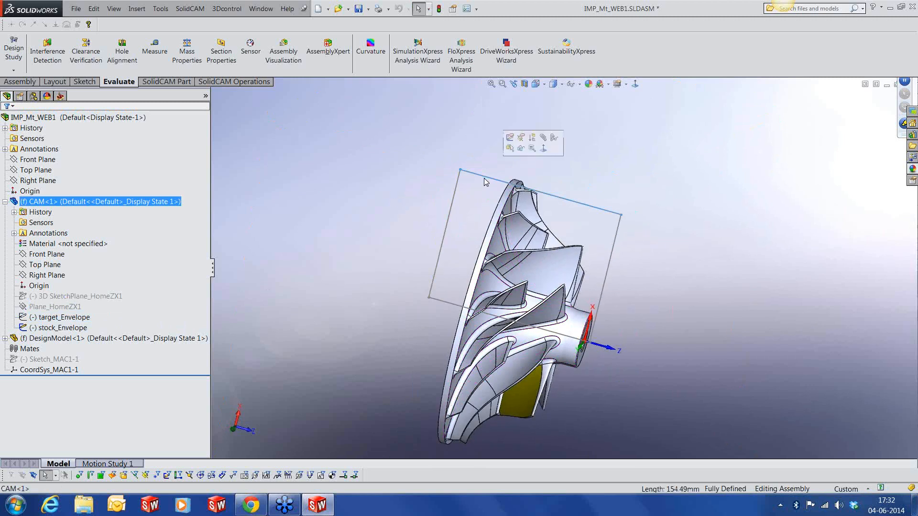
click(510, 137)
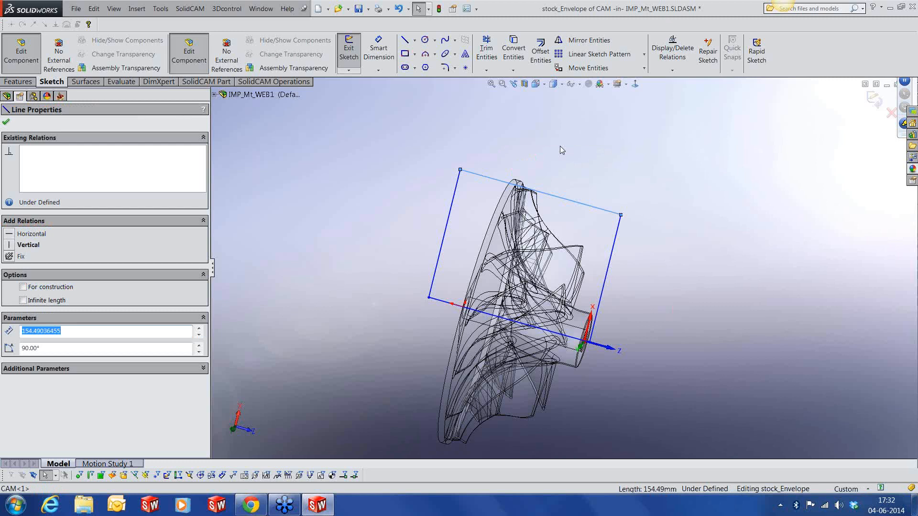
click(445, 232)
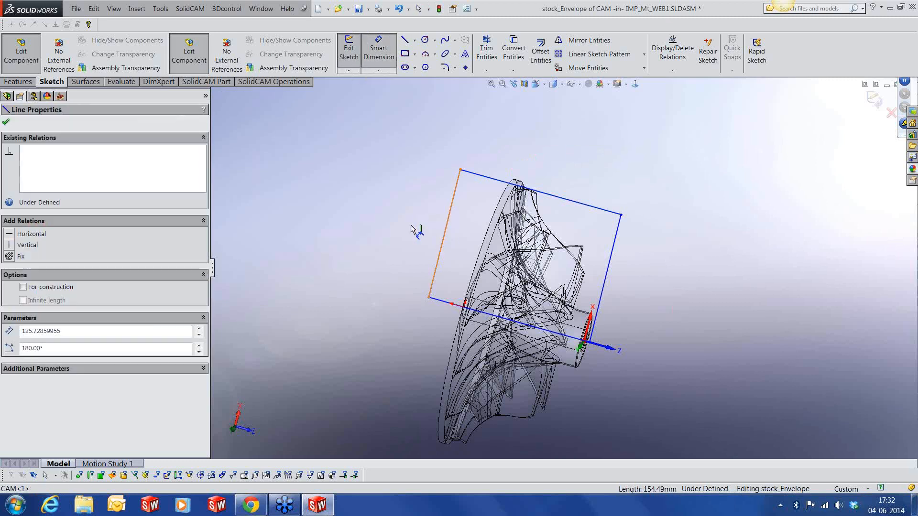
click(411, 229)
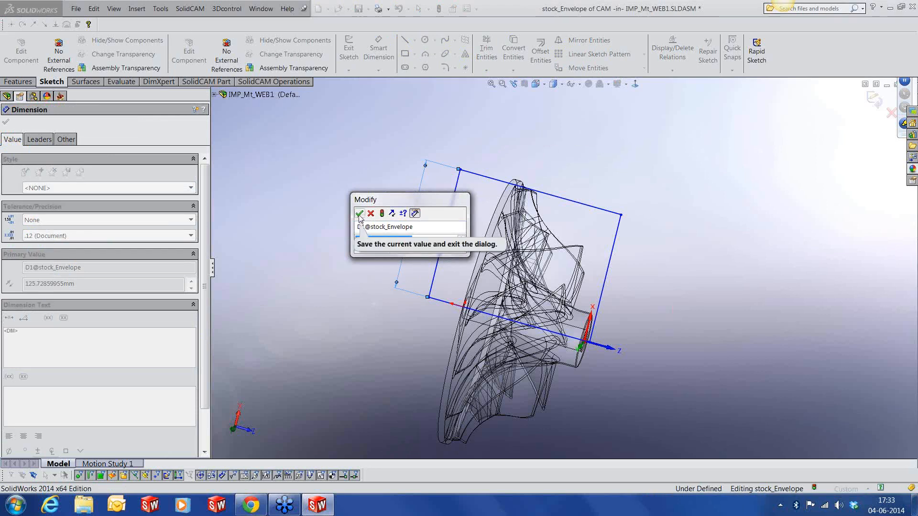
click(359, 218)
click(323, 246)
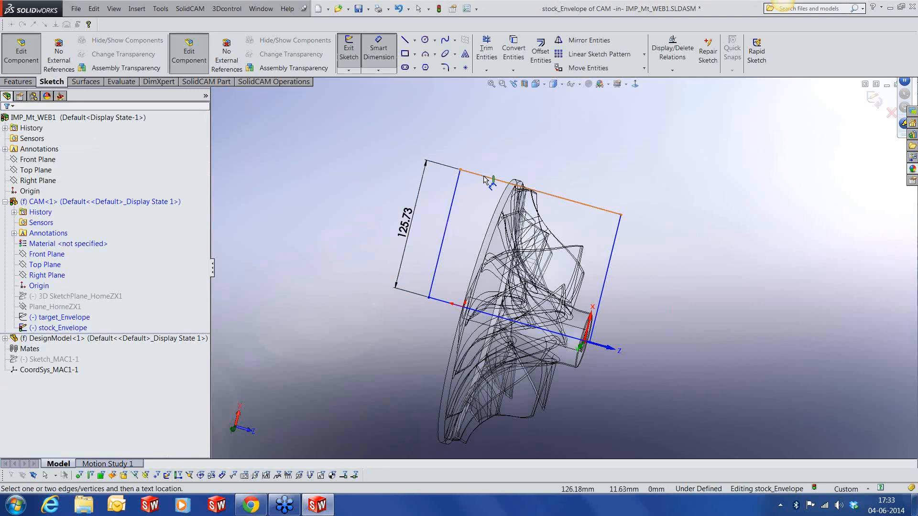
Start dimensioning the envelope's outer lengthwise line, cancel it, discard the stock_Envelope sketch changes and return to the assembly
click(486, 180)
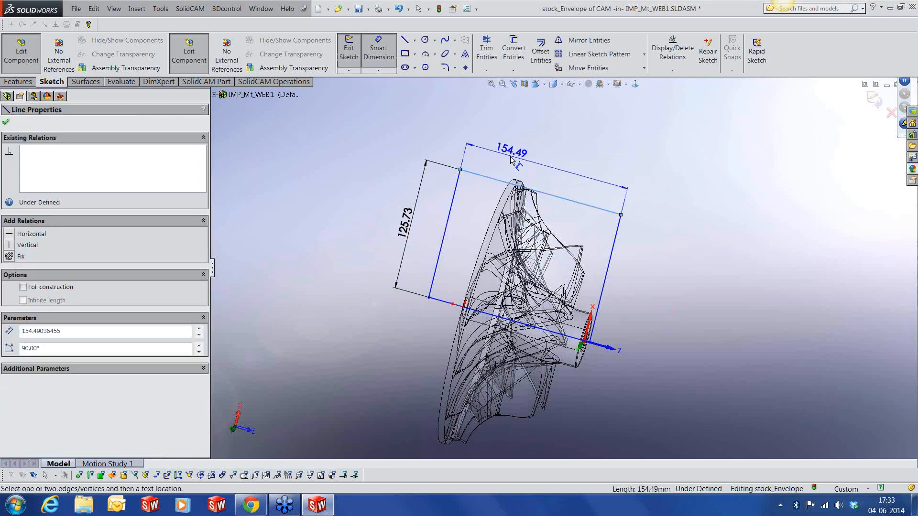
key(Escape)
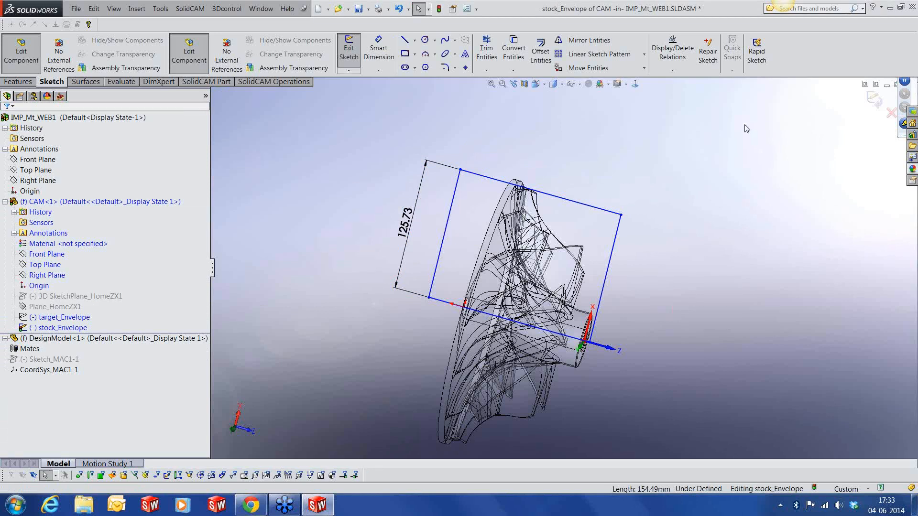
click(891, 113)
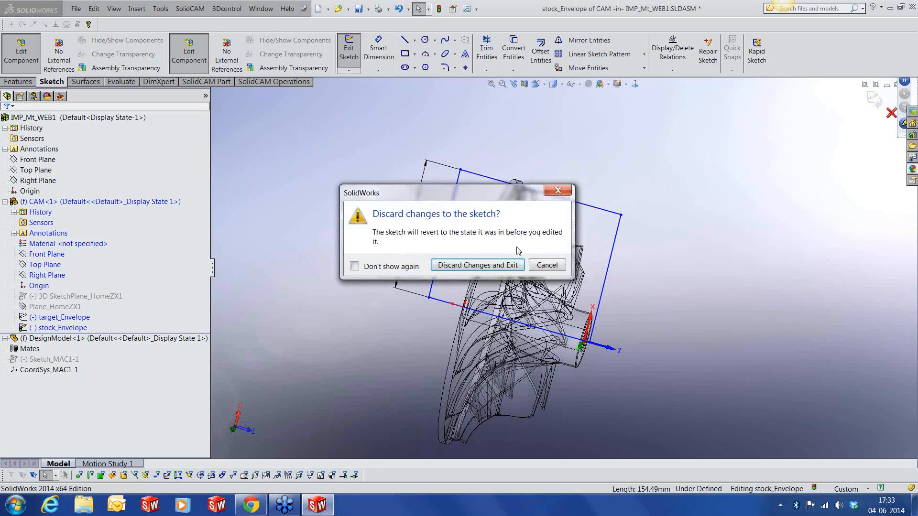
click(478, 264)
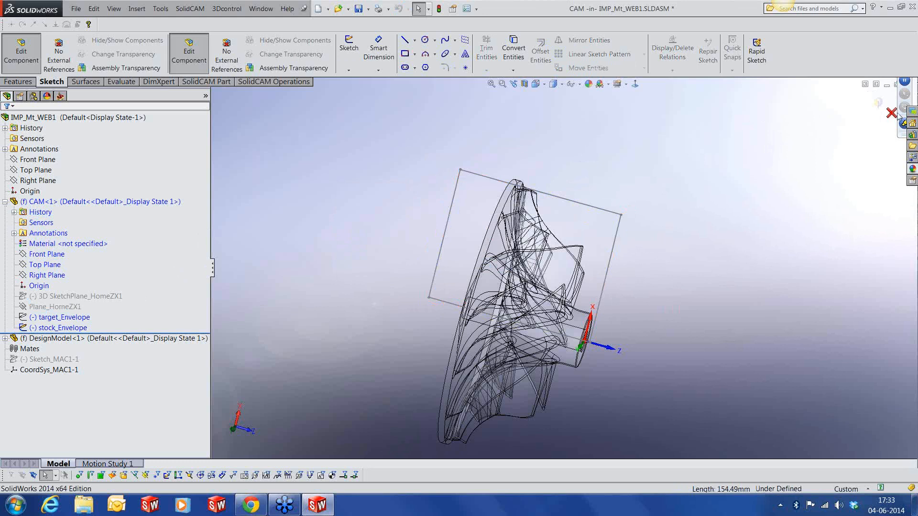
click(880, 102)
Show the Holding Fixture solid body of the DesignModel component behind the impeller
click(21, 350)
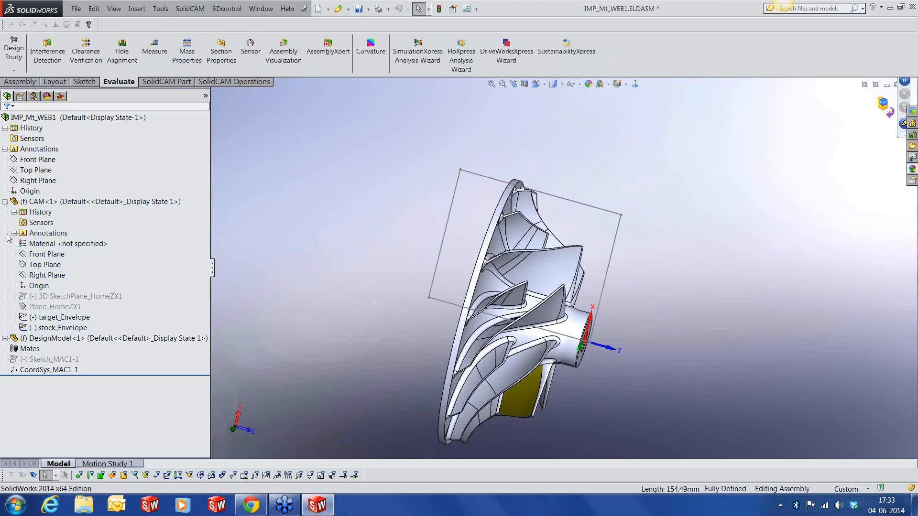
click(5, 202)
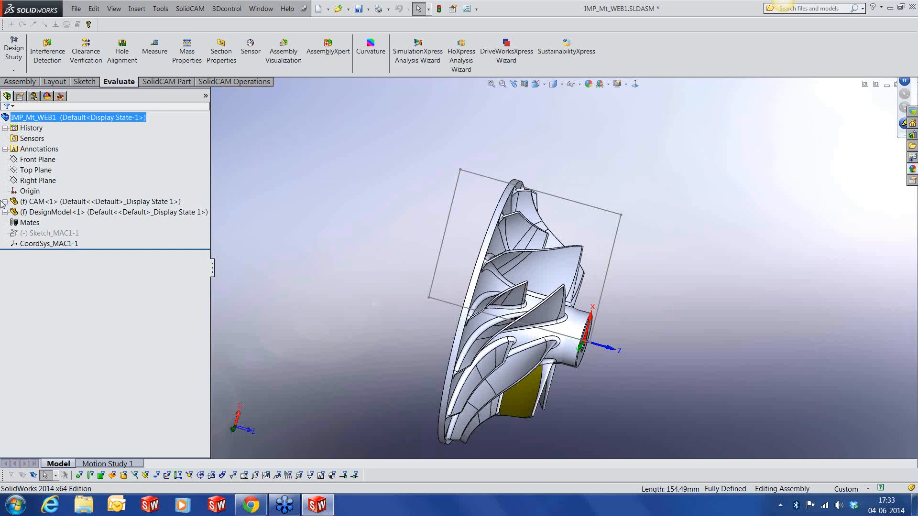
click(5, 212)
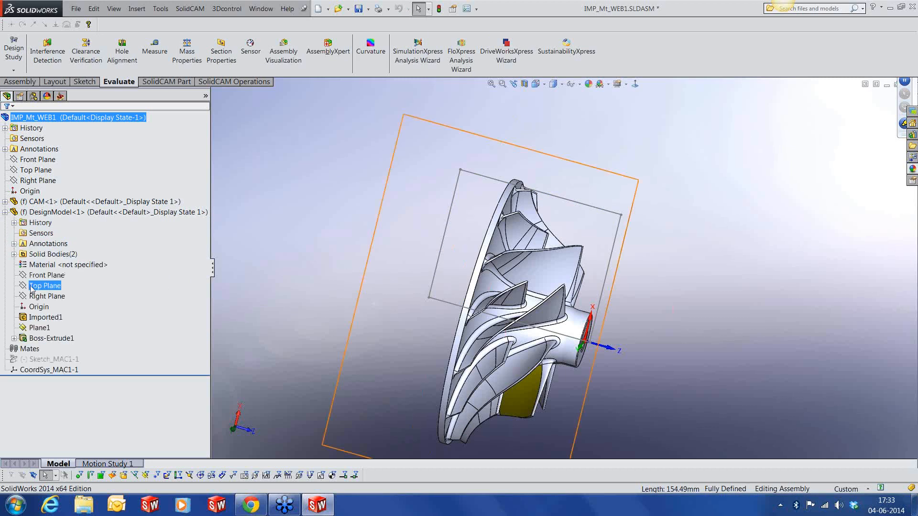
click(13, 254)
click(61, 276)
click(61, 277)
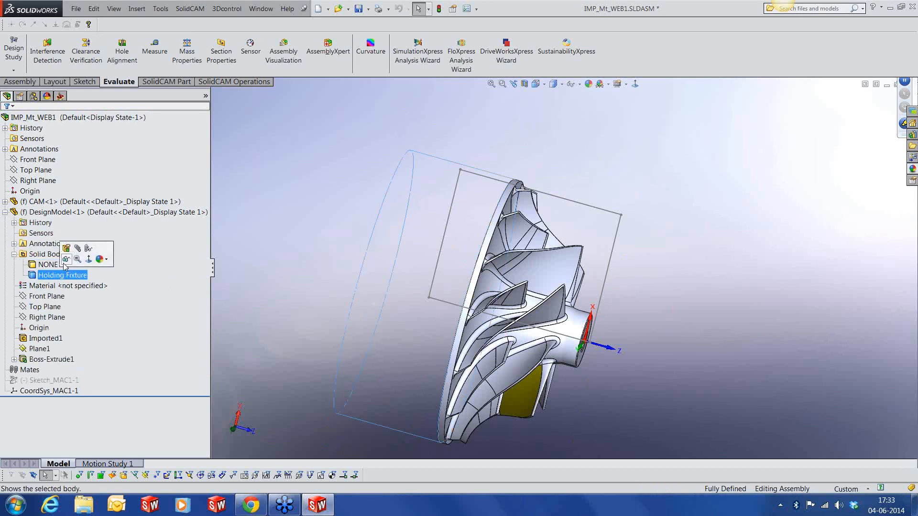
click(65, 260)
click(713, 261)
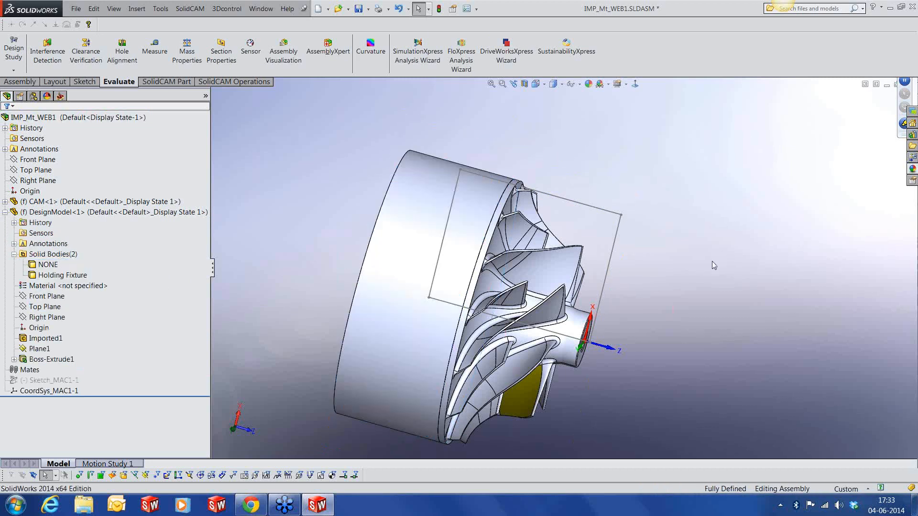
middle_drag(713, 261, 662, 322)
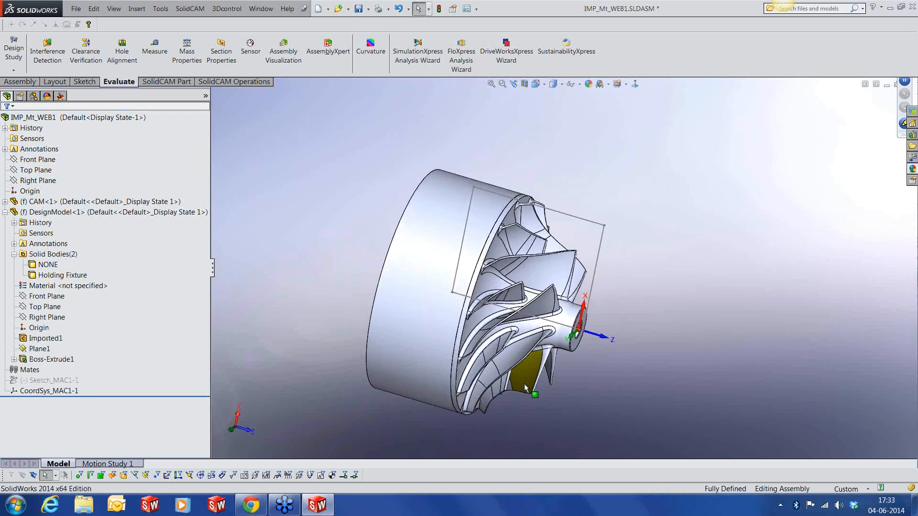
scroll(494, 381, down, 2)
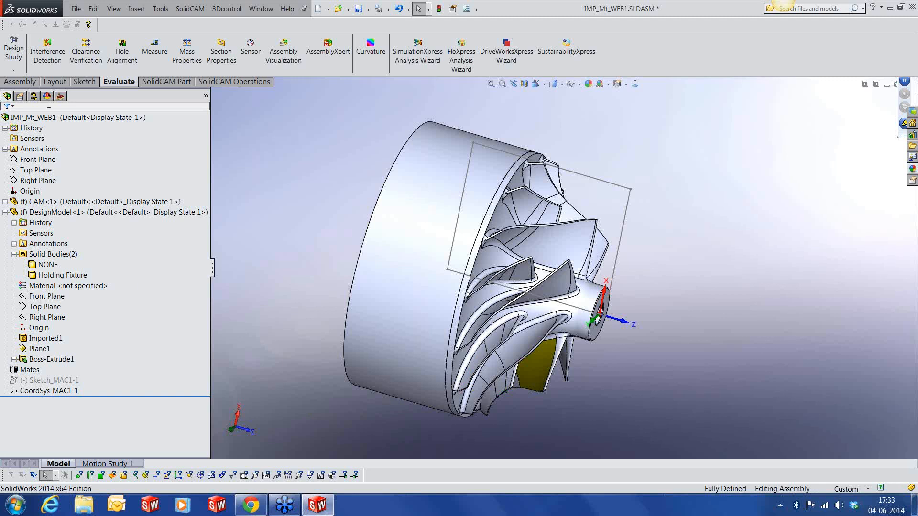
click(60, 97)
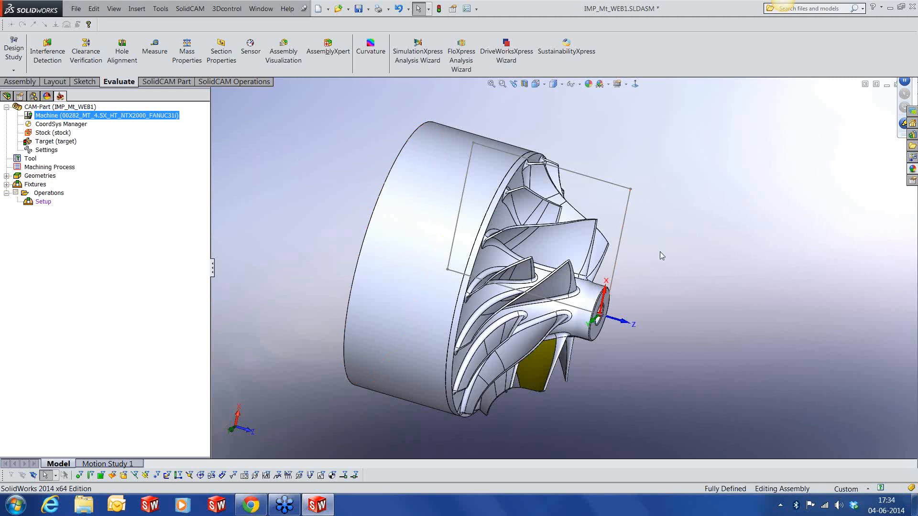
scroll(660, 253, up, 4)
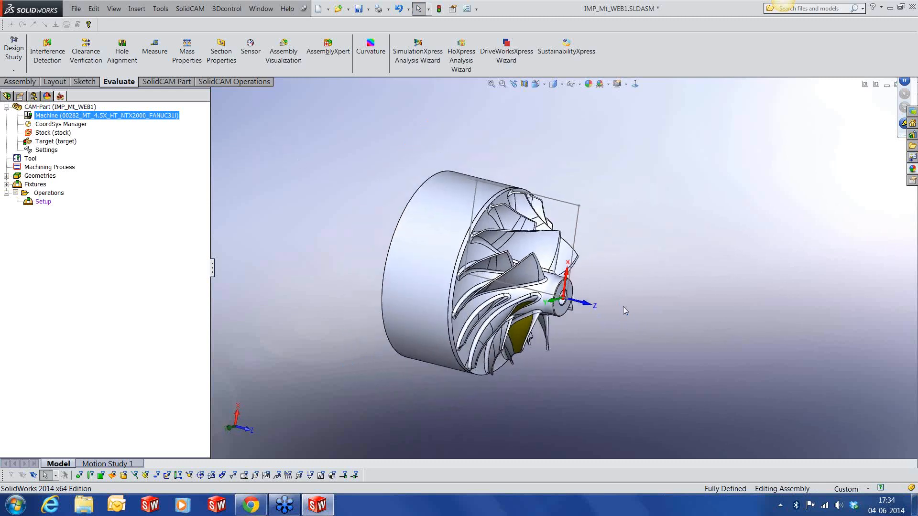
scroll(621, 301, down, 2)
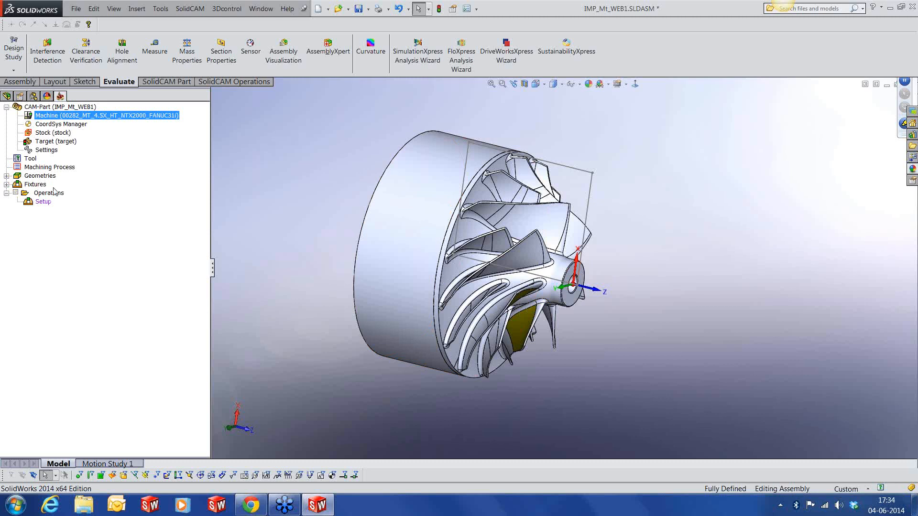
right_click(55, 193)
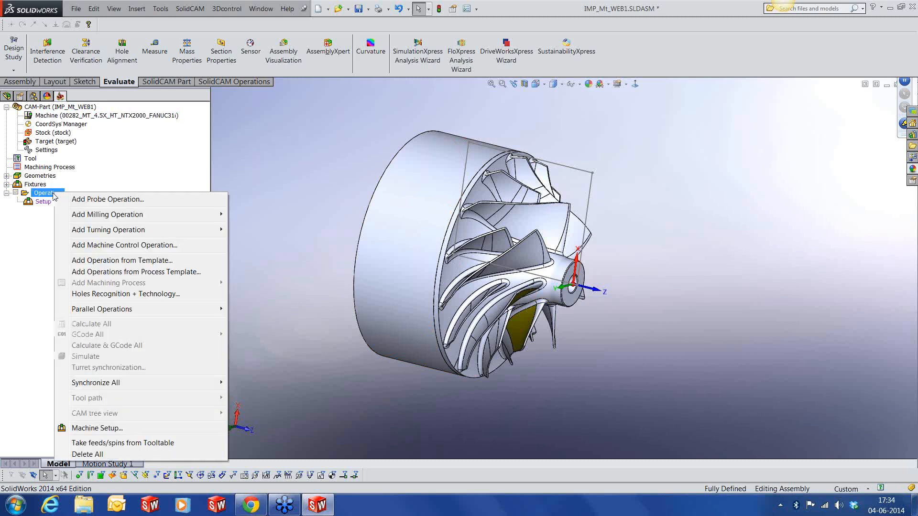
mouse_move(135, 230)
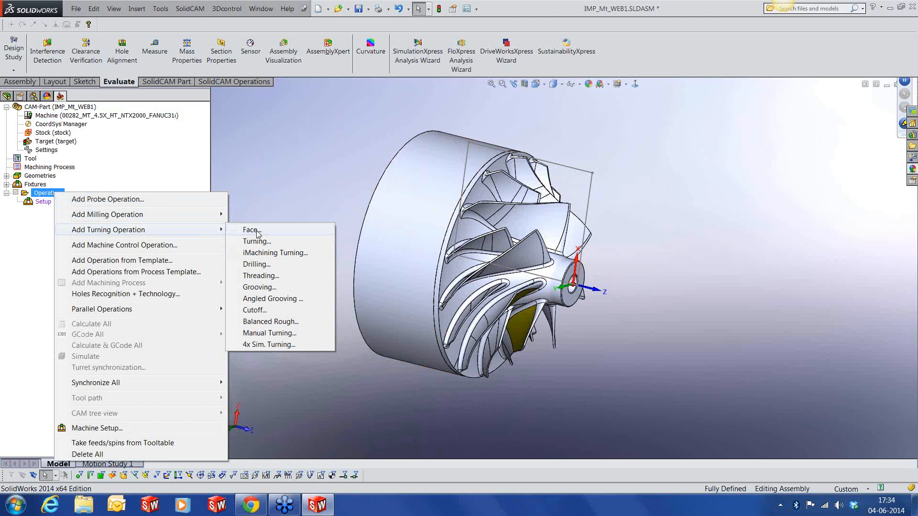
click(277, 174)
Hide the target_Envelope and stock_Envelope sketches of the CAM component together
click(7, 97)
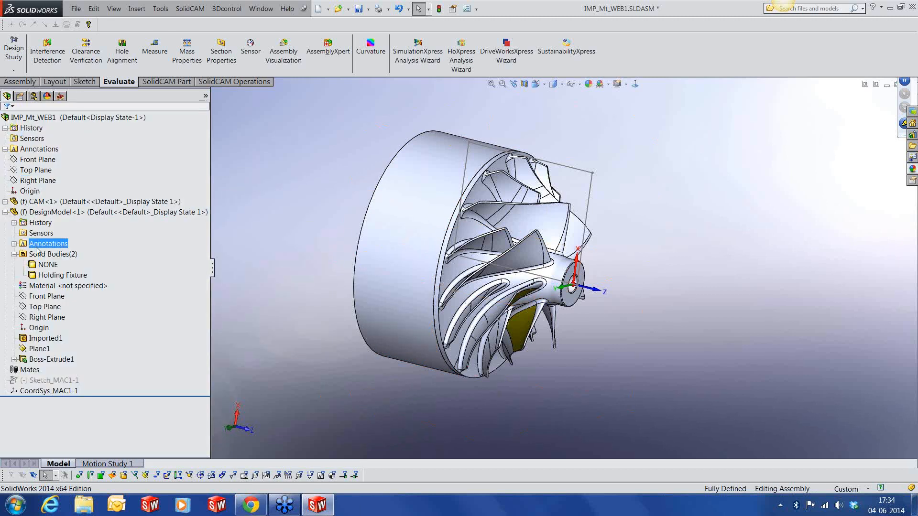
click(5, 211)
click(5, 202)
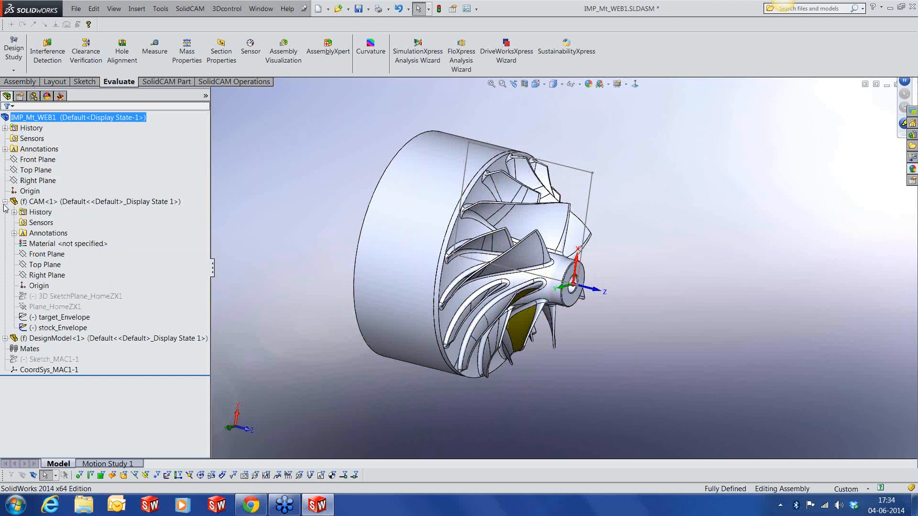
click(50, 327)
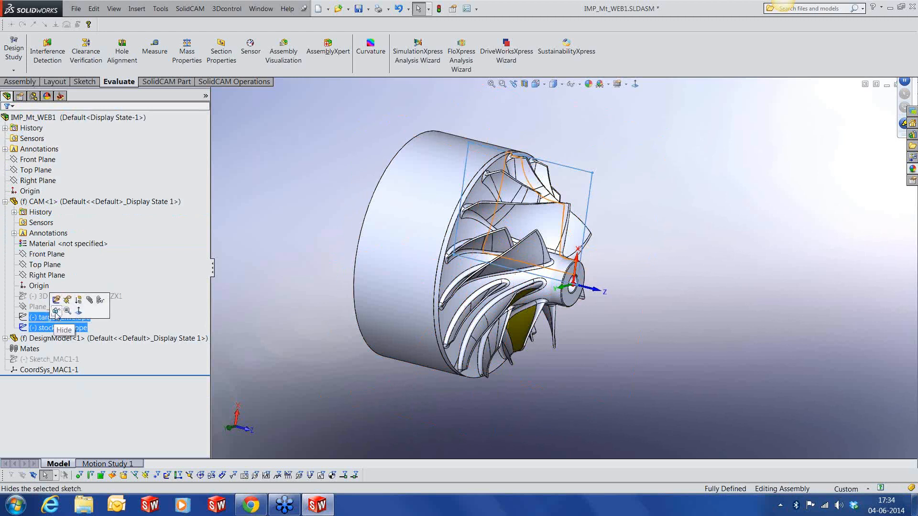
click(56, 311)
click(267, 233)
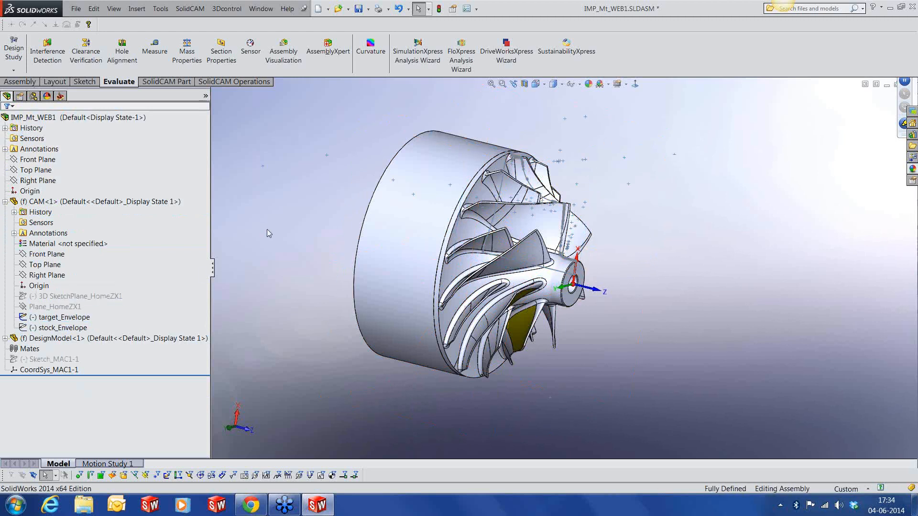
scroll(386, 223, up, 1)
middle_drag(385, 223, 381, 287)
scroll(566, 231, down, 2)
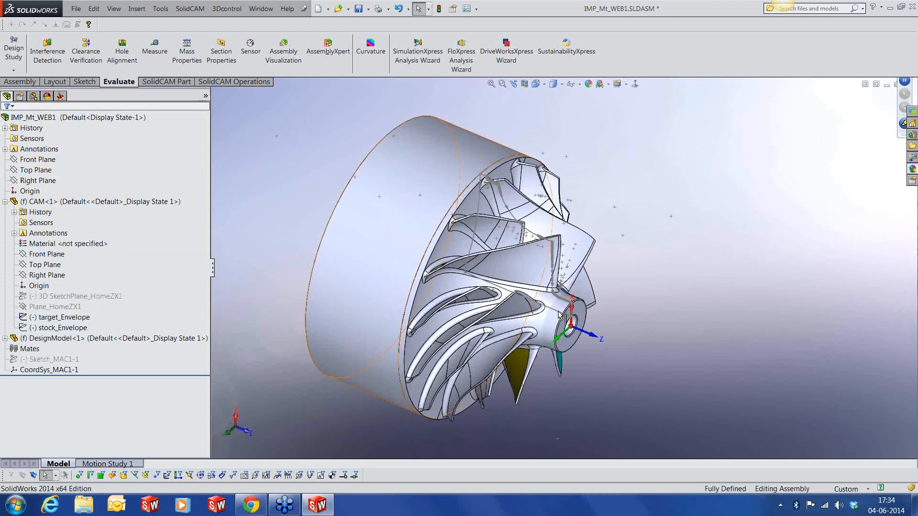
Add a Face turning operation to the CAM-Part's operations
click(59, 96)
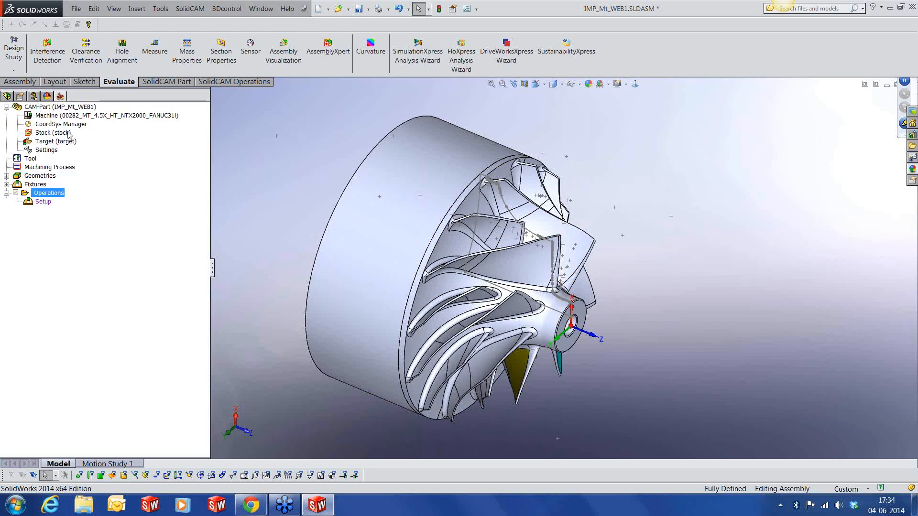
right_click(57, 195)
mouse_move(96, 309)
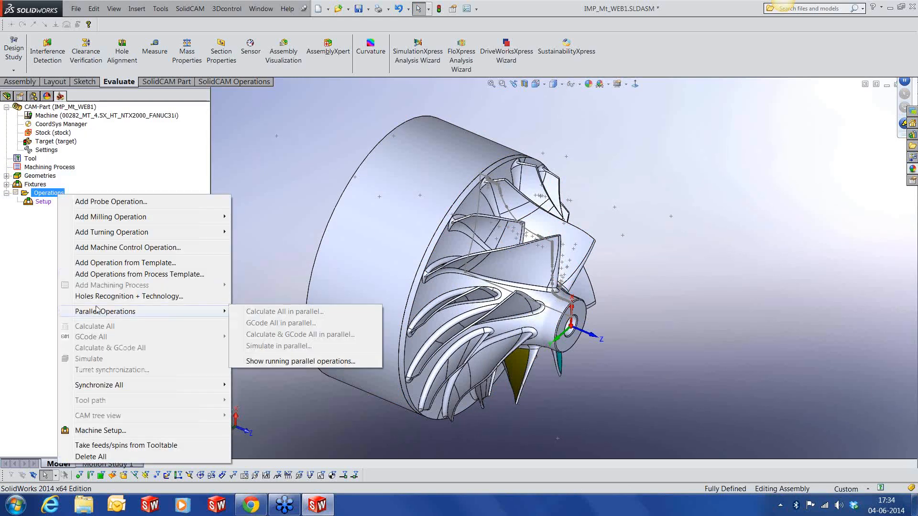
click(265, 221)
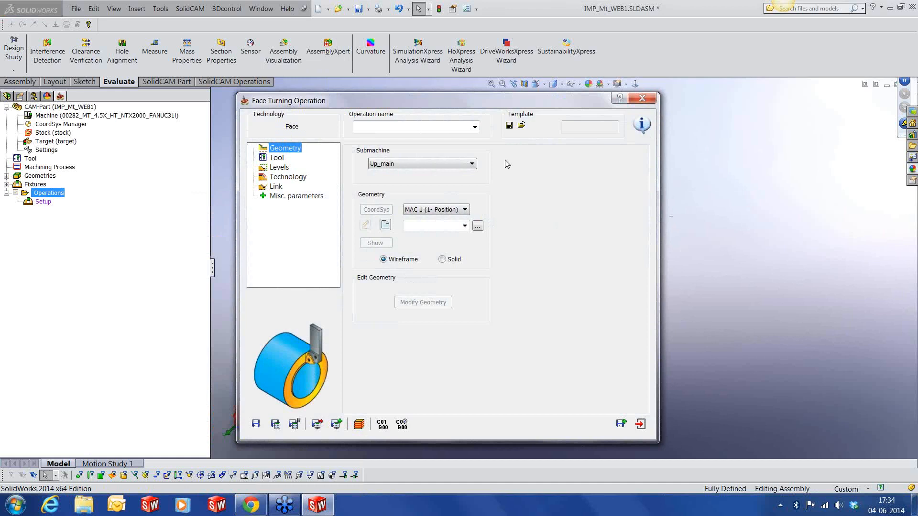
Keep Up_main as the face turning submachine and assign the existing geometry named contour
click(472, 164)
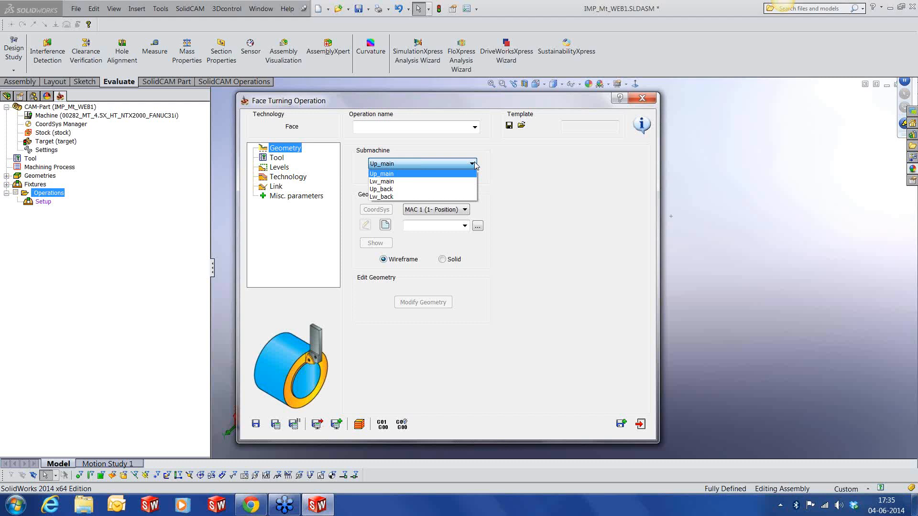
click(505, 171)
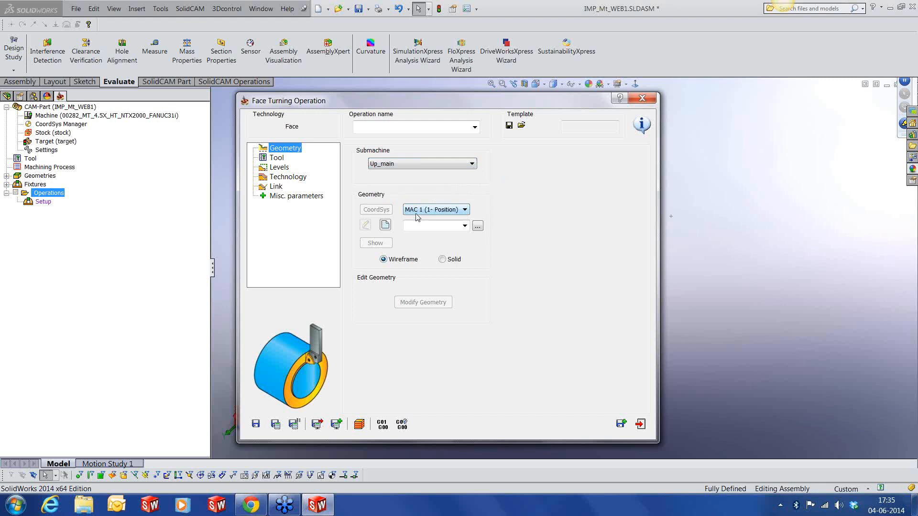
click(465, 226)
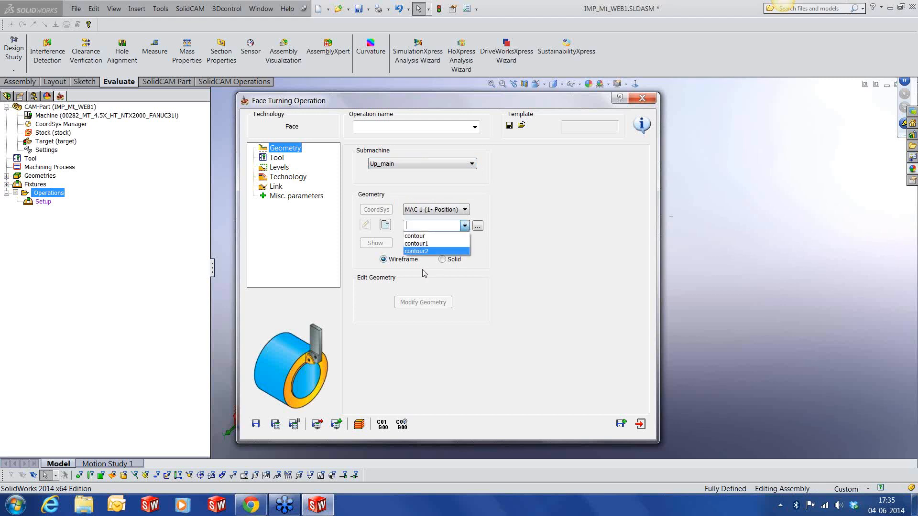
click(415, 236)
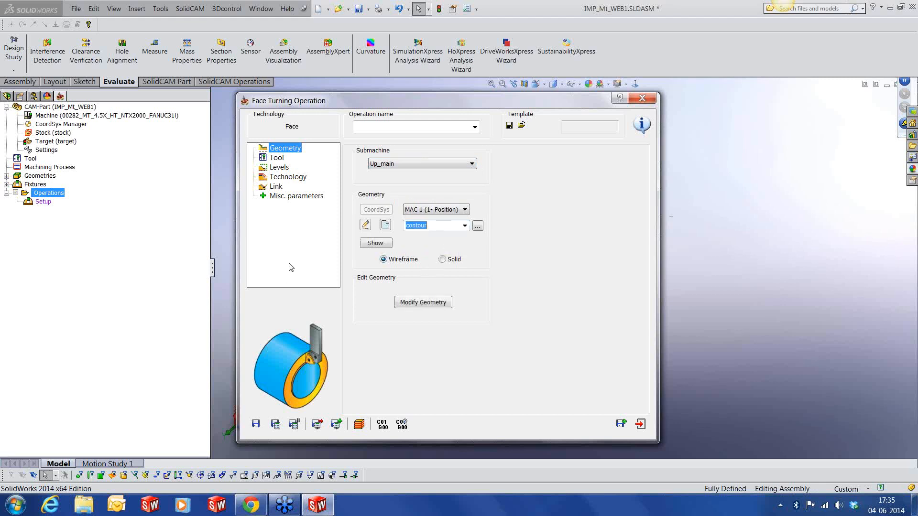
Show the contour geometry on the impeller and examine its chain on the hub's end face from several views
click(375, 244)
scroll(565, 306, down, 8)
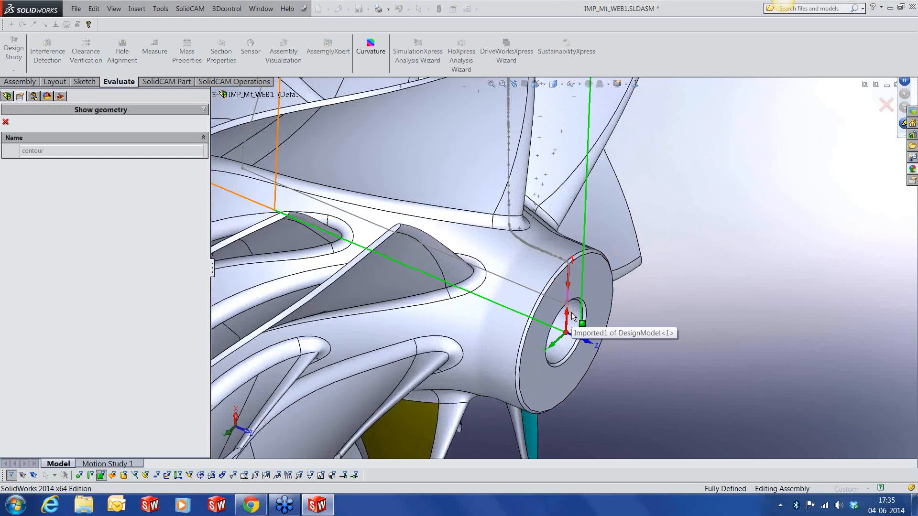
scroll(555, 278, down, 3)
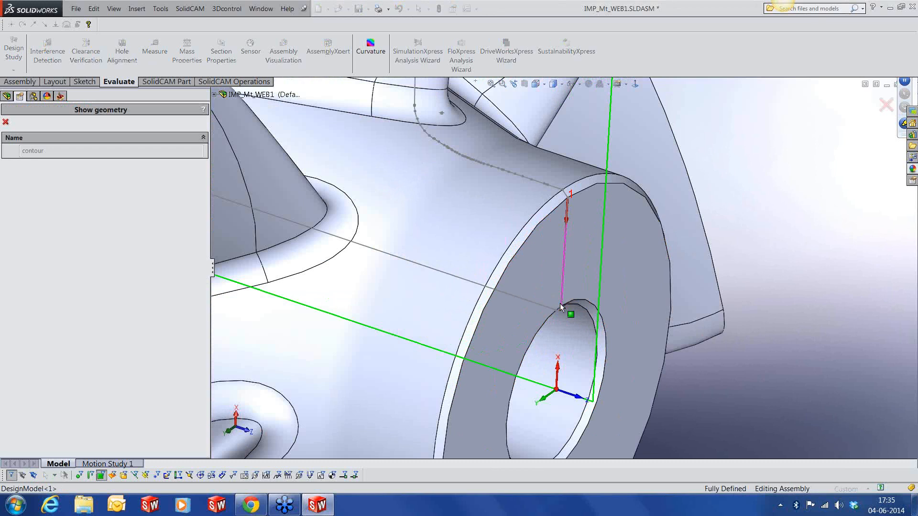
middle_drag(566, 260, 578, 239)
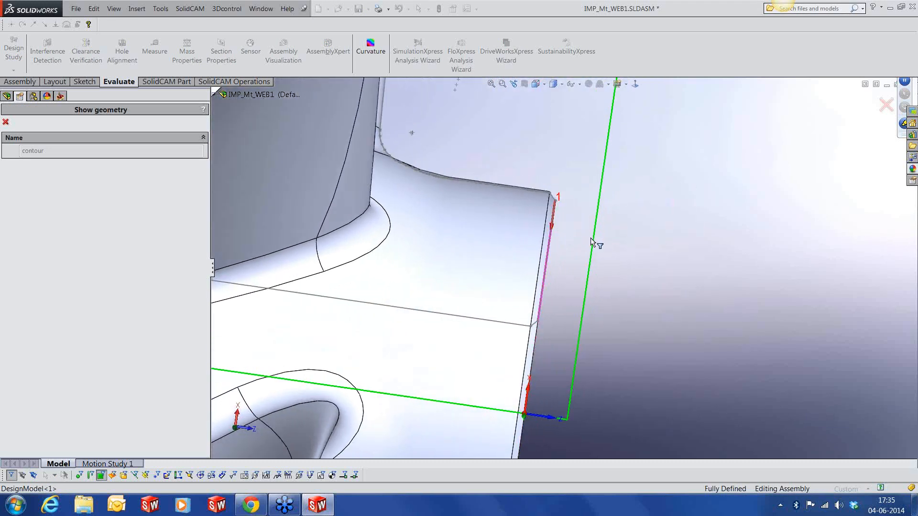
scroll(594, 246, up, 5)
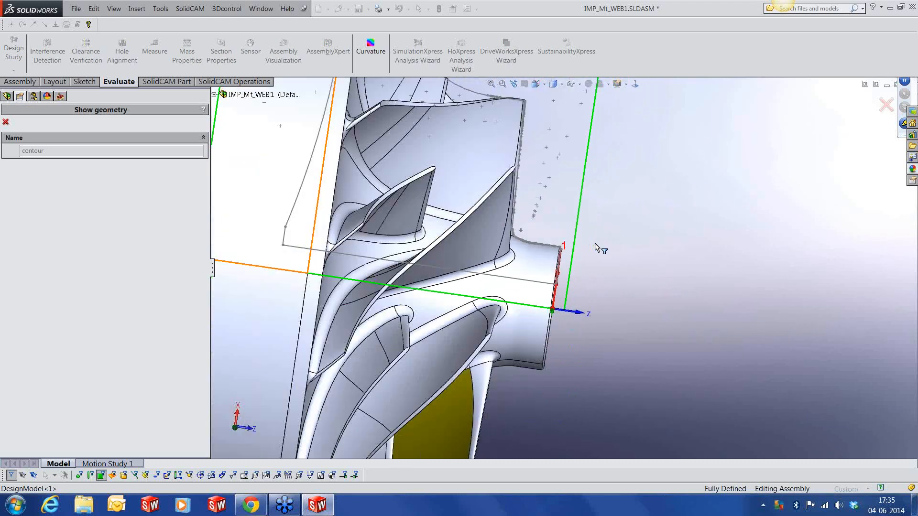
middle_drag(554, 283, 518, 277)
scroll(550, 286, up, 2)
scroll(550, 286, down, 3)
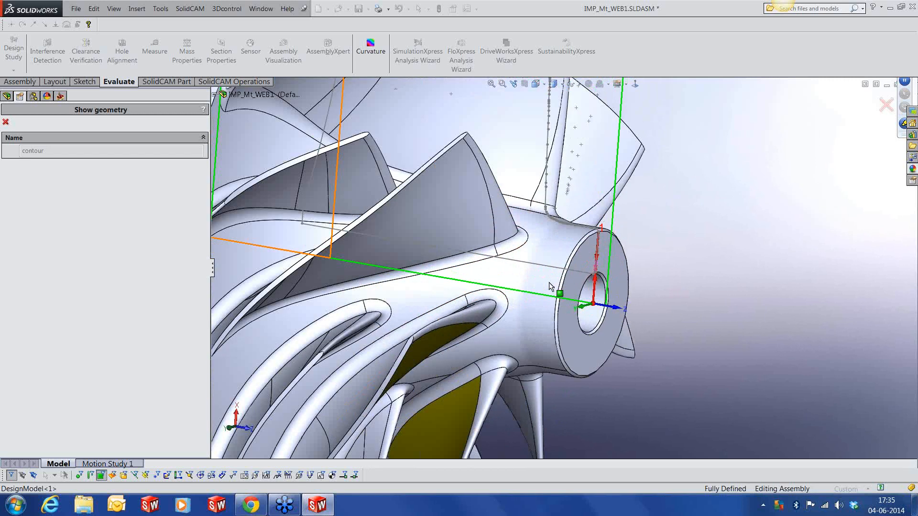
scroll(550, 286, down, 2)
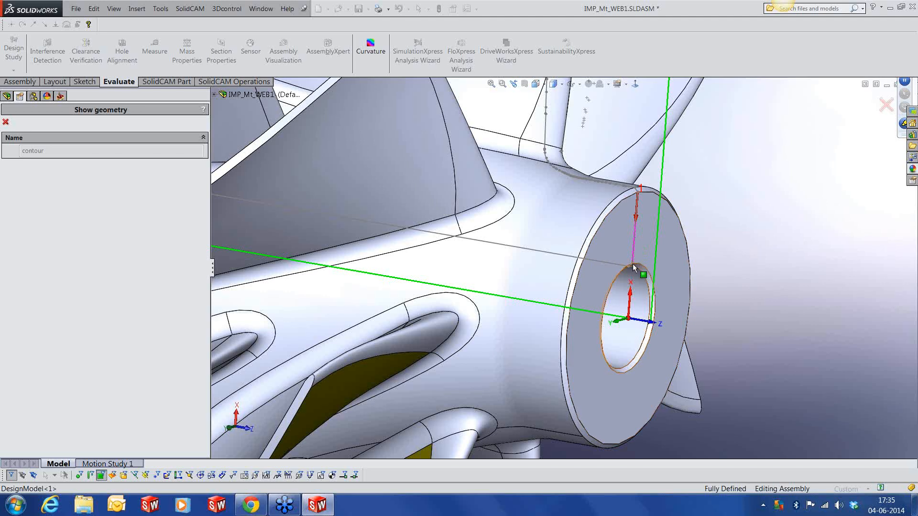
scroll(636, 274, up, 2)
scroll(636, 275, up, 3)
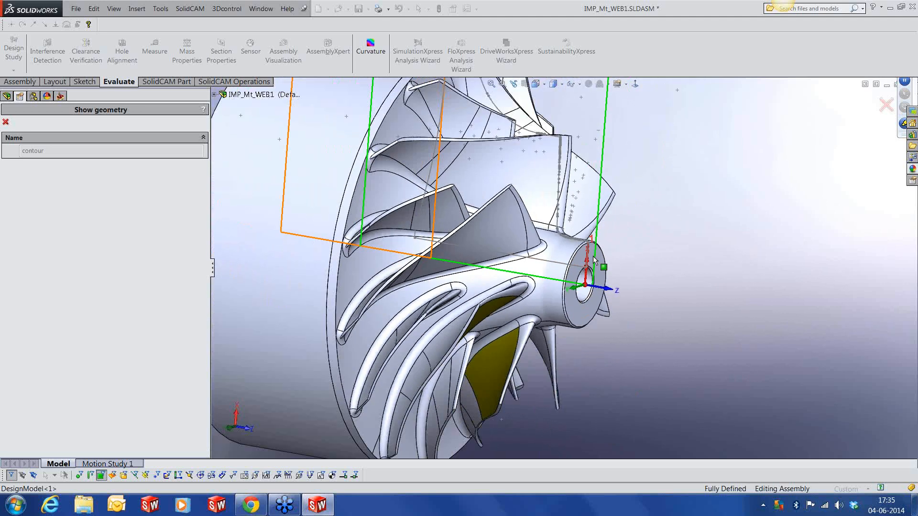
scroll(589, 261, up, 3)
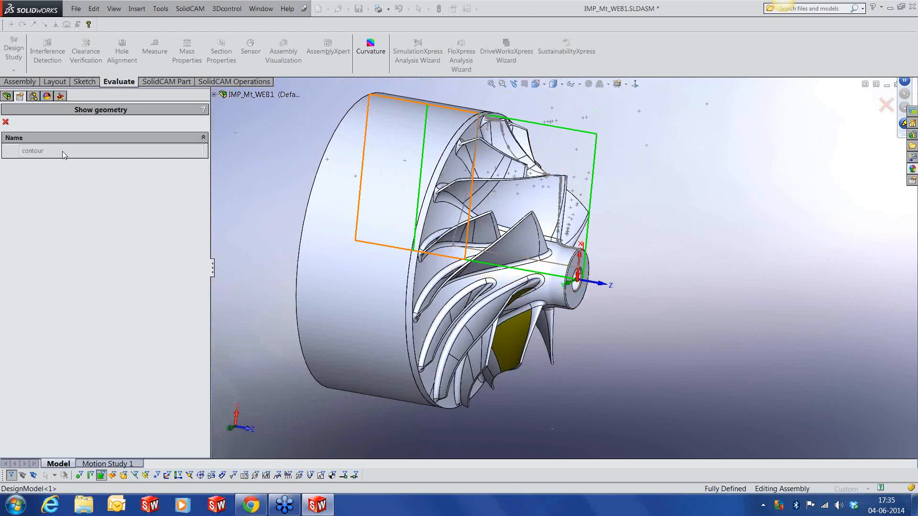
click(5, 123)
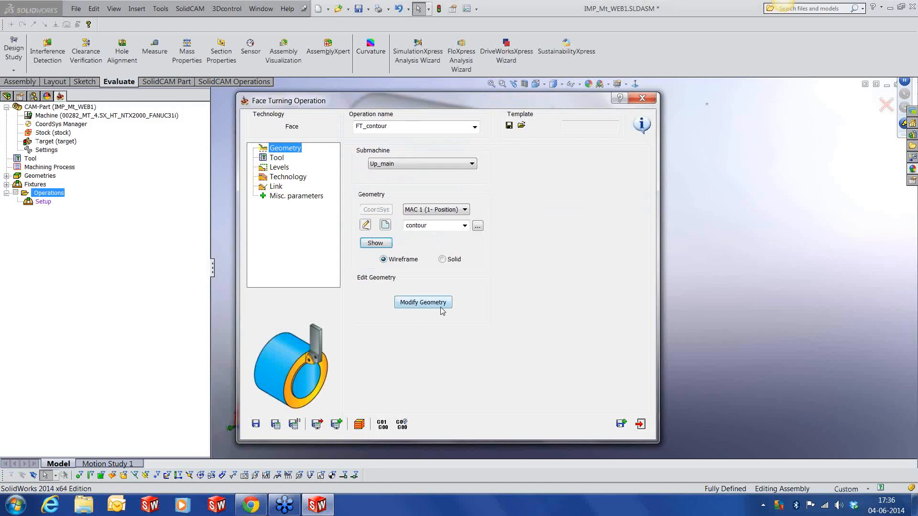
Modify the face turning geometry so the end of Chain 1 also extends automatically to the stock
click(423, 302)
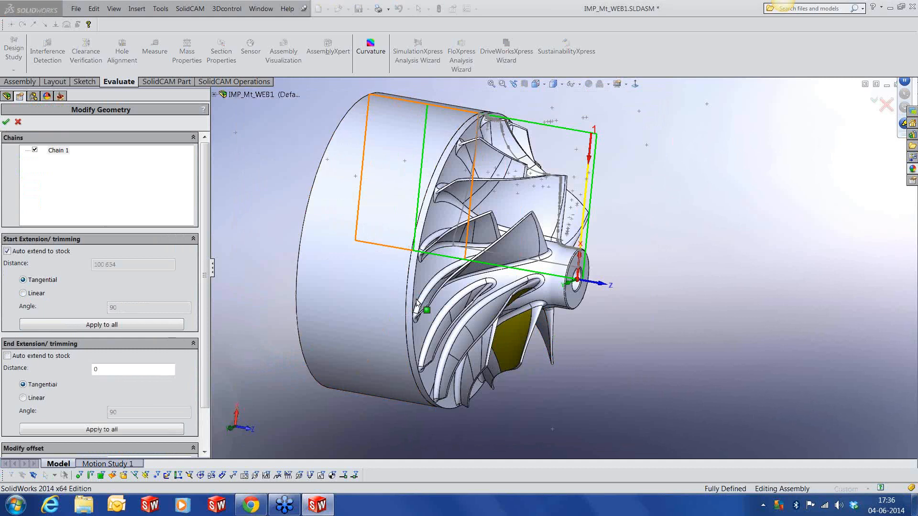
scroll(587, 148, down, 5)
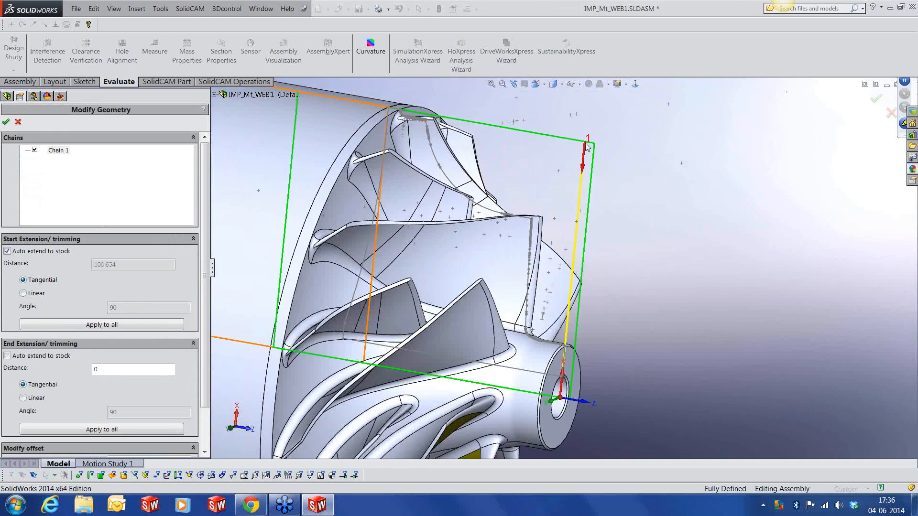
scroll(590, 252, up, 3)
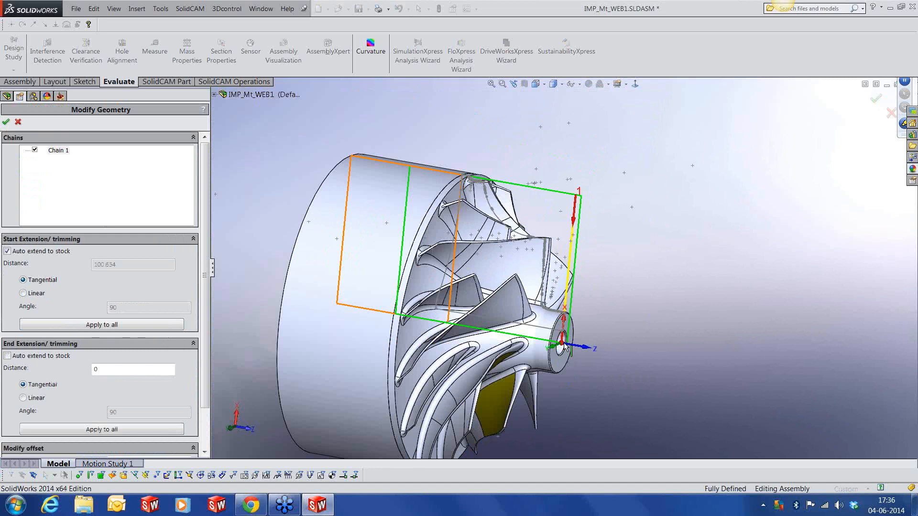
scroll(565, 346, down, 3)
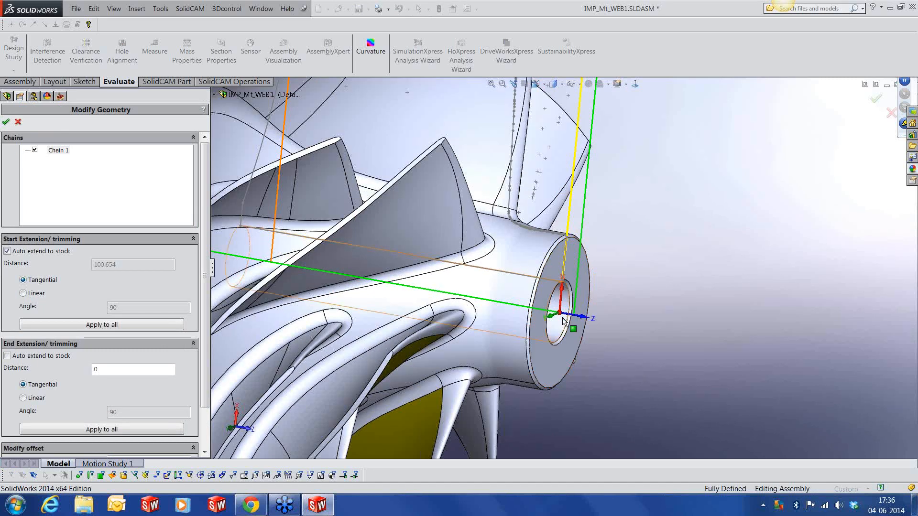
scroll(565, 321, up, 5)
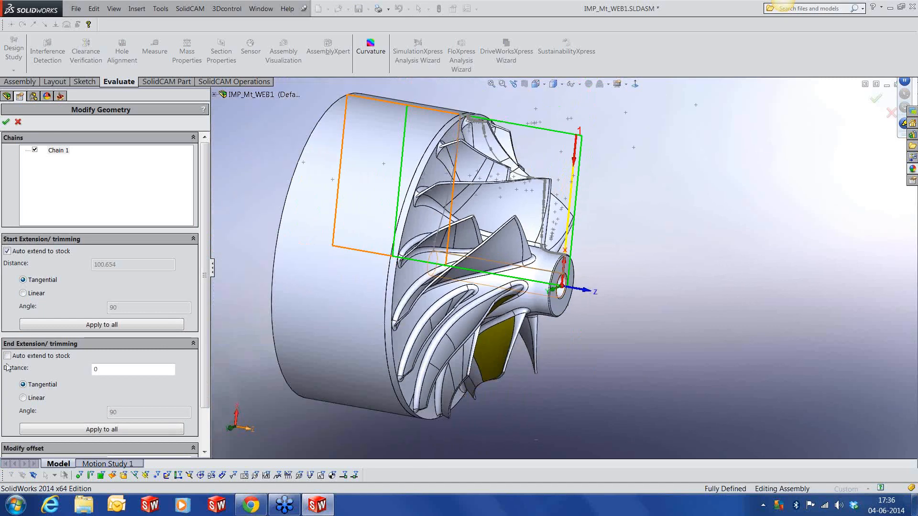
click(7, 355)
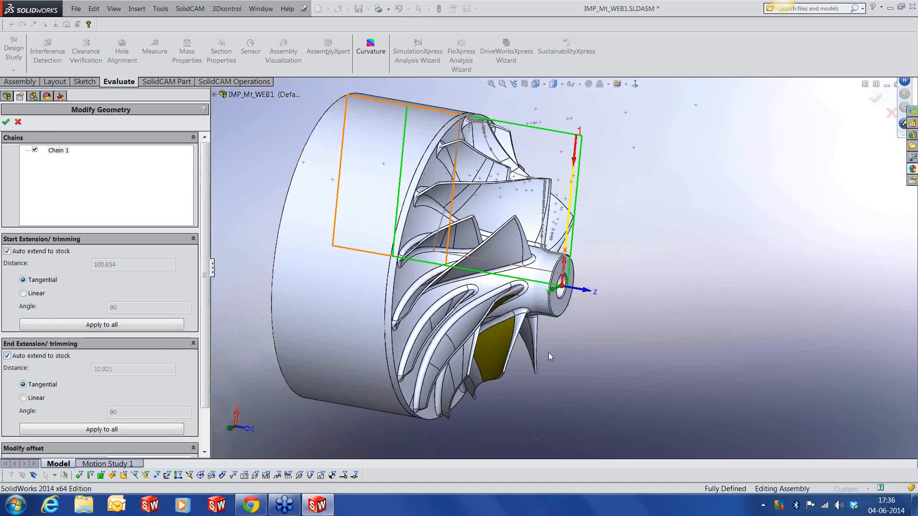
scroll(565, 291, down, 5)
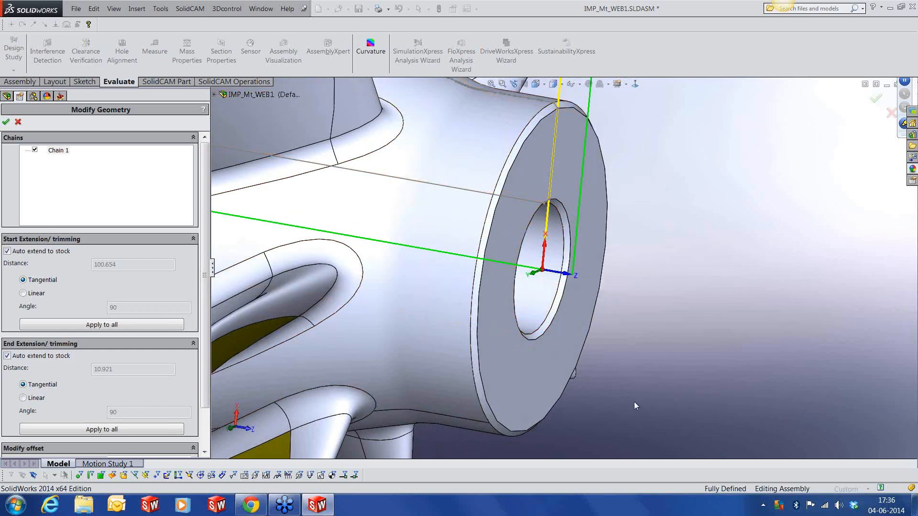
scroll(634, 402, up, 5)
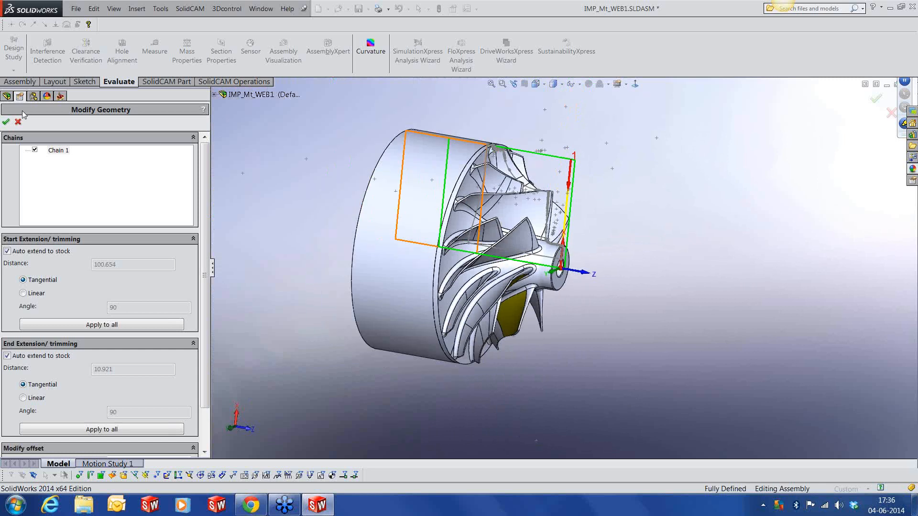
click(5, 122)
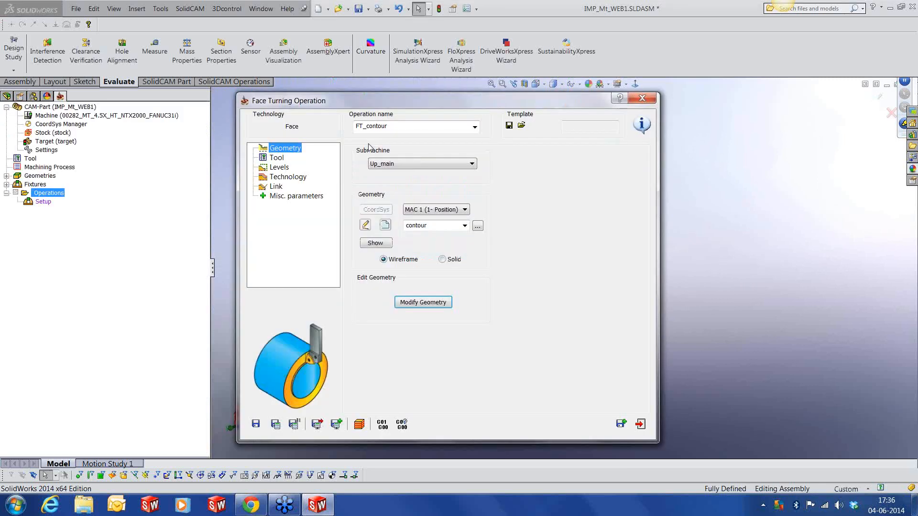
Open tool selection for the face turning operation and highlight tool 1, the Ext. Turning tool on turret UP_TR
click(279, 159)
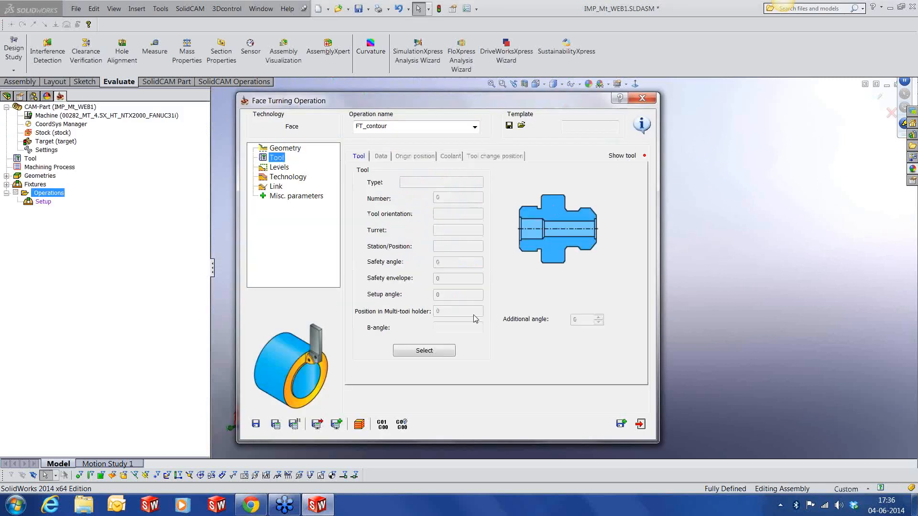
click(431, 354)
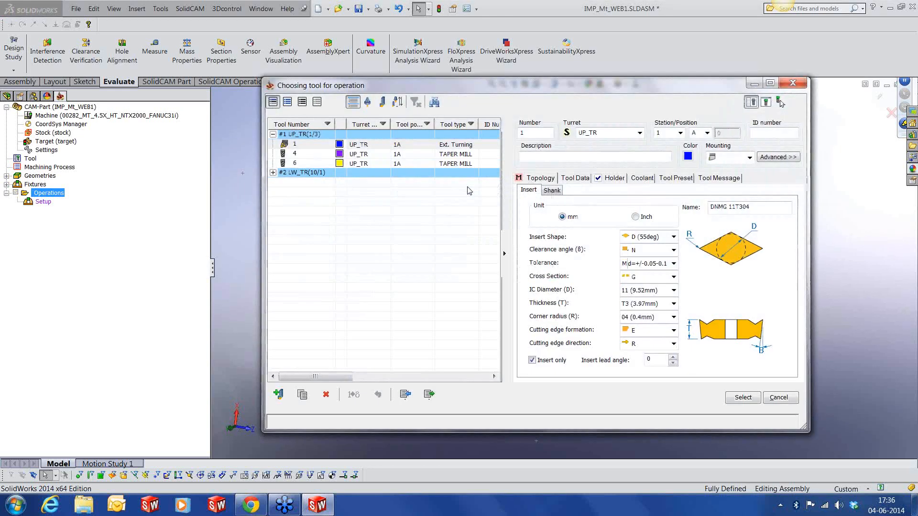
click(385, 146)
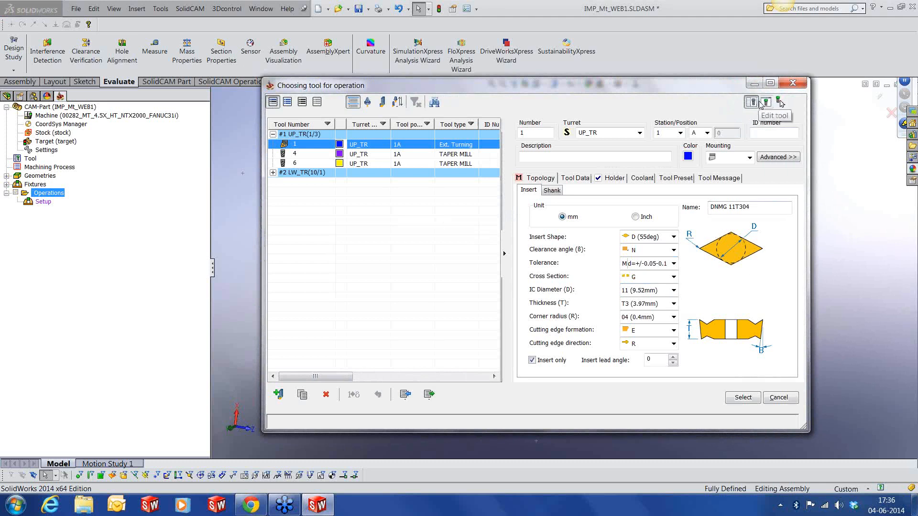
Examine an enlarged picture of the external turning tool, including its holder and insert tip
click(766, 103)
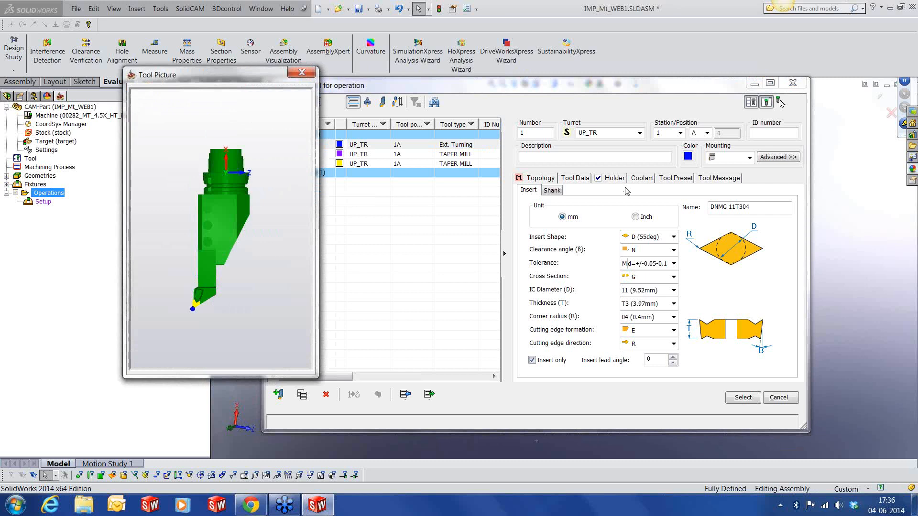
drag(248, 79, 408, 50)
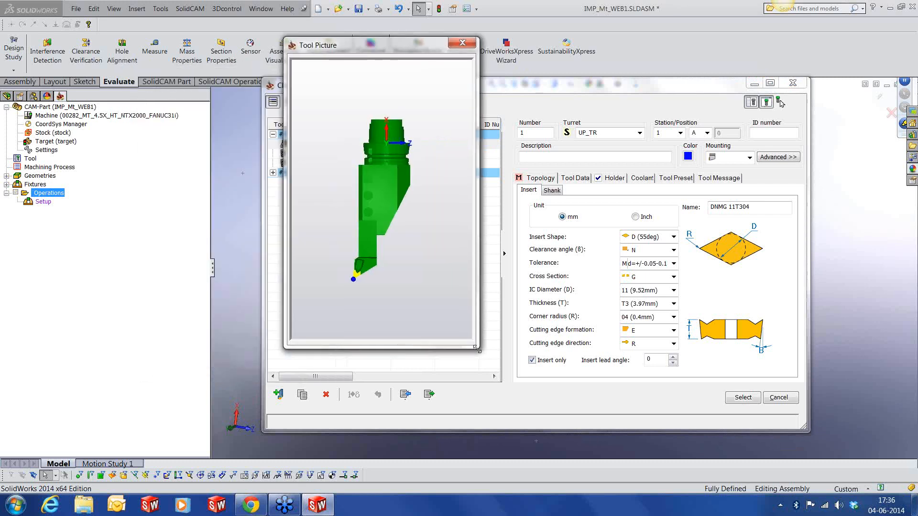
drag(476, 349, 665, 436)
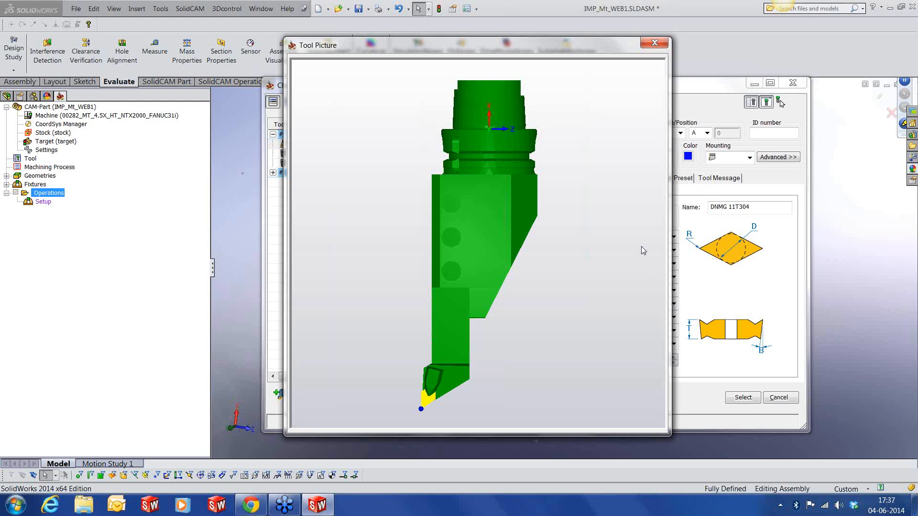
middle_drag(485, 297, 512, 200)
scroll(476, 269, down, 3)
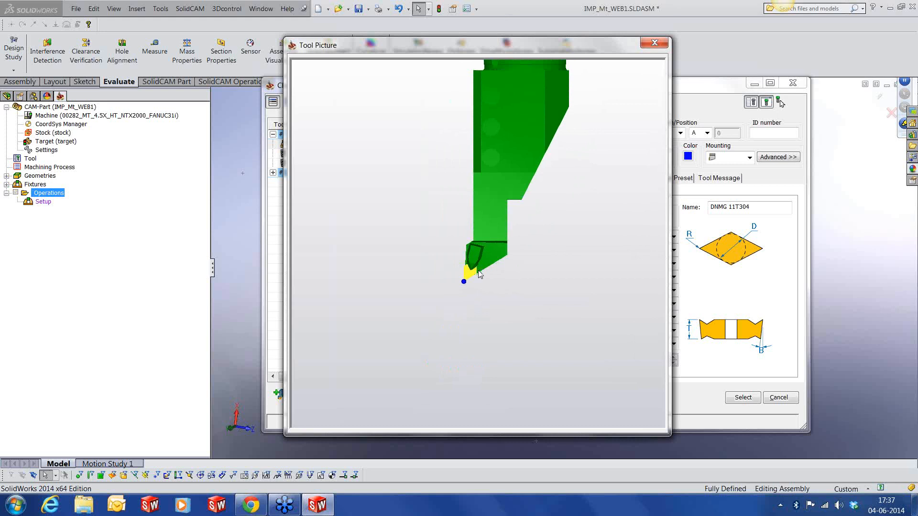
scroll(470, 275, up, 8)
scroll(470, 278, up, 2)
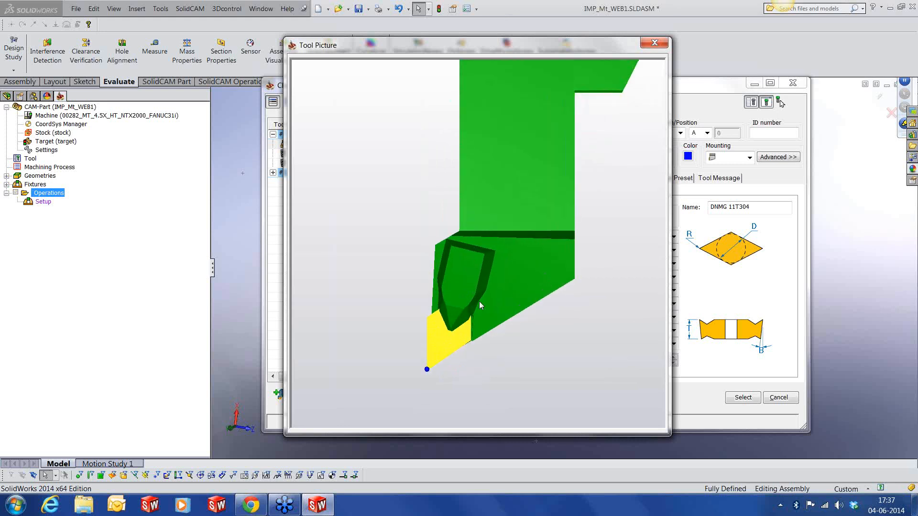
scroll(481, 334, down, 2)
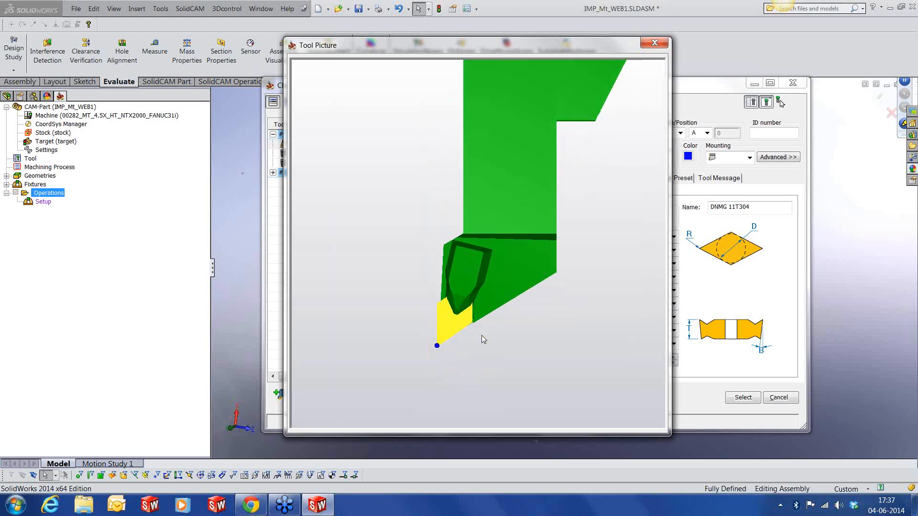
scroll(522, 309, down, 3)
scroll(521, 309, down, 3)
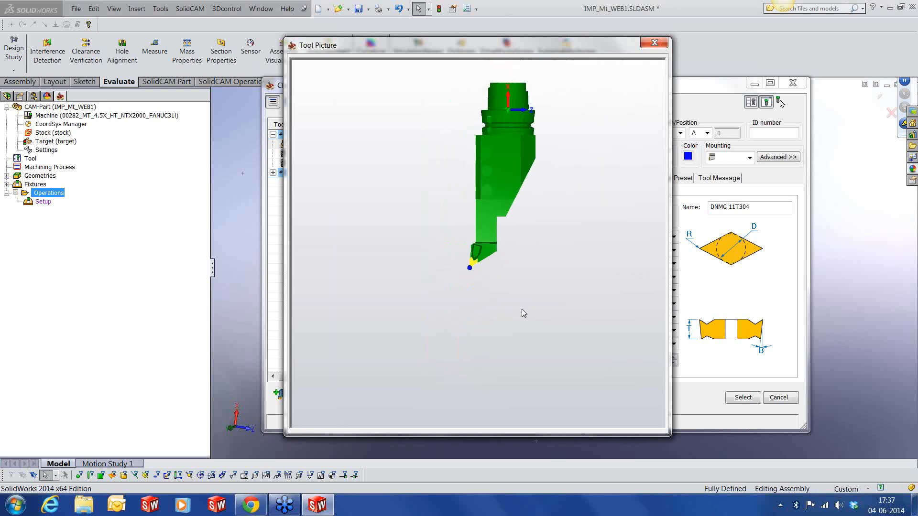
middle_drag(530, 137, 515, 220)
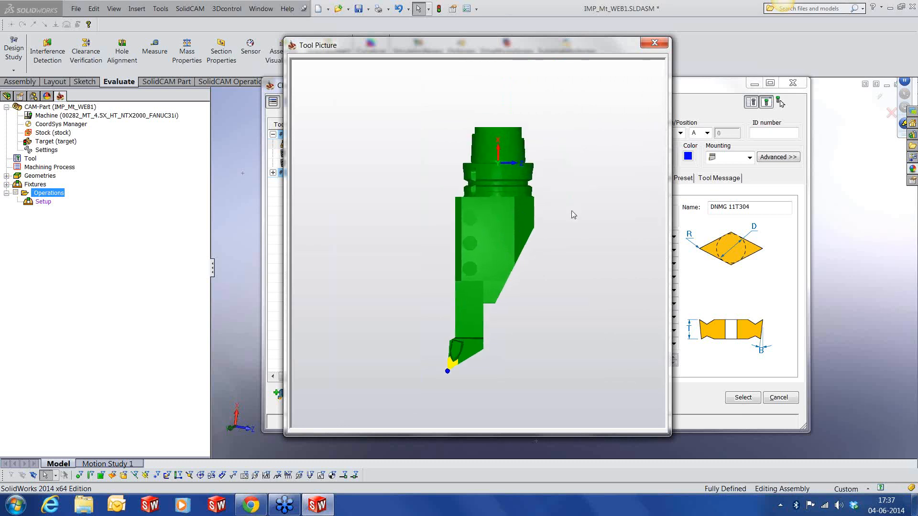
click(655, 43)
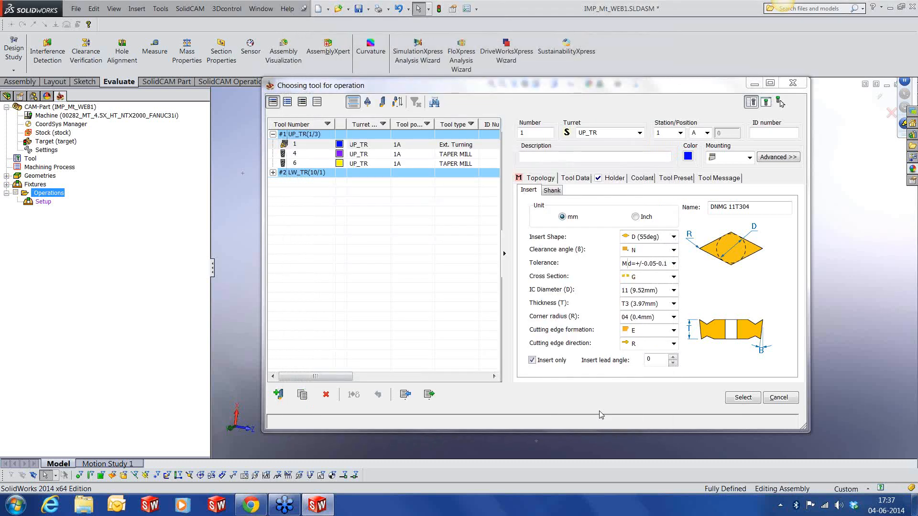
Assign external turning tool 1 to the operation and move the operation dialog aside to uncover the impeller
click(740, 399)
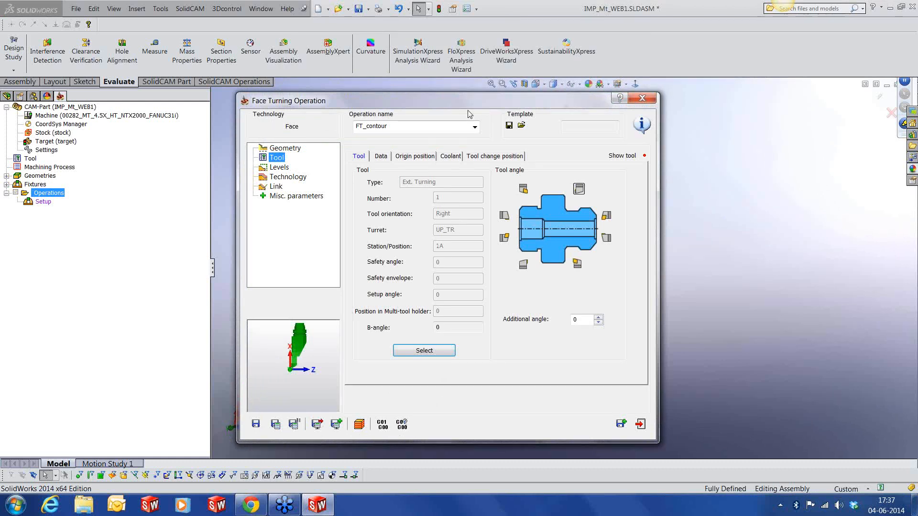
drag(468, 103, 282, 85)
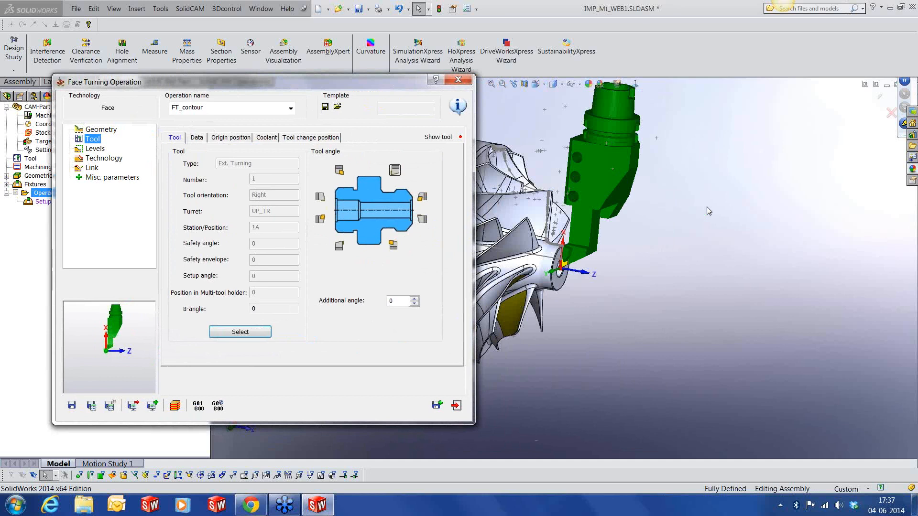
drag(357, 85, 375, 71)
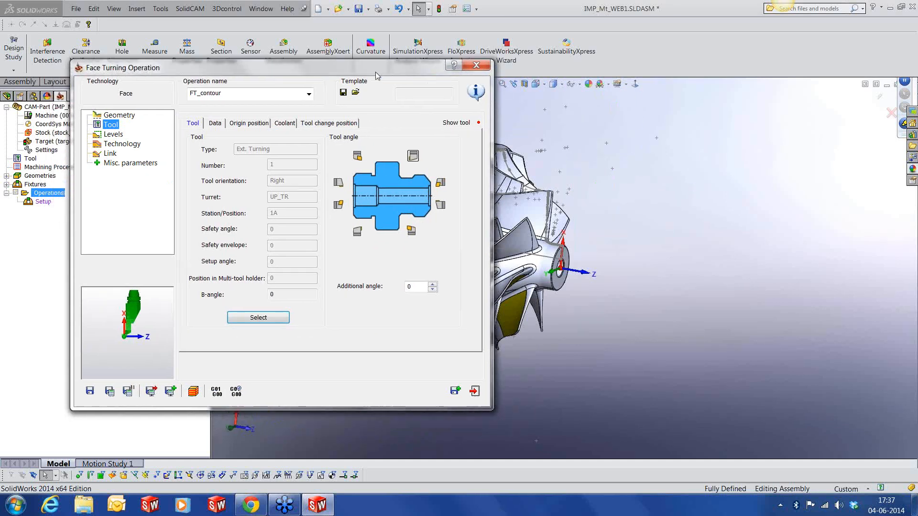
Try an additional tool angle of -15 and replace it with 15
drag(419, 287, 401, 287)
text(-15)
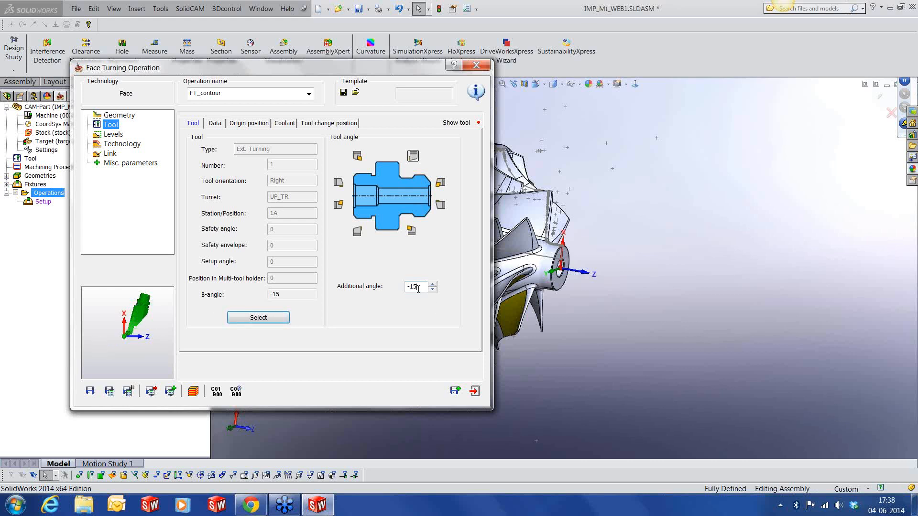
drag(417, 287, 370, 288)
text(15)
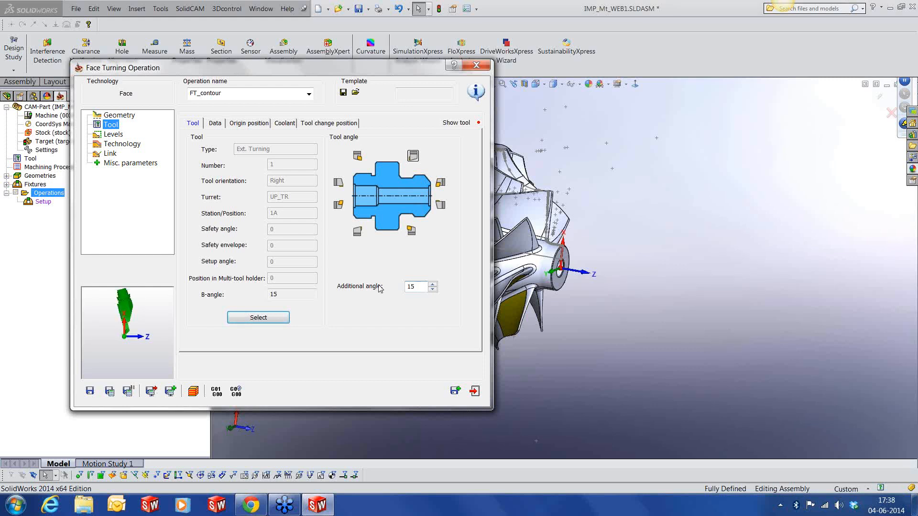
Set the tool's additional angle to -15 and enable custom safety distances of 35 in X and 50 in Z
click(408, 287)
text(-)
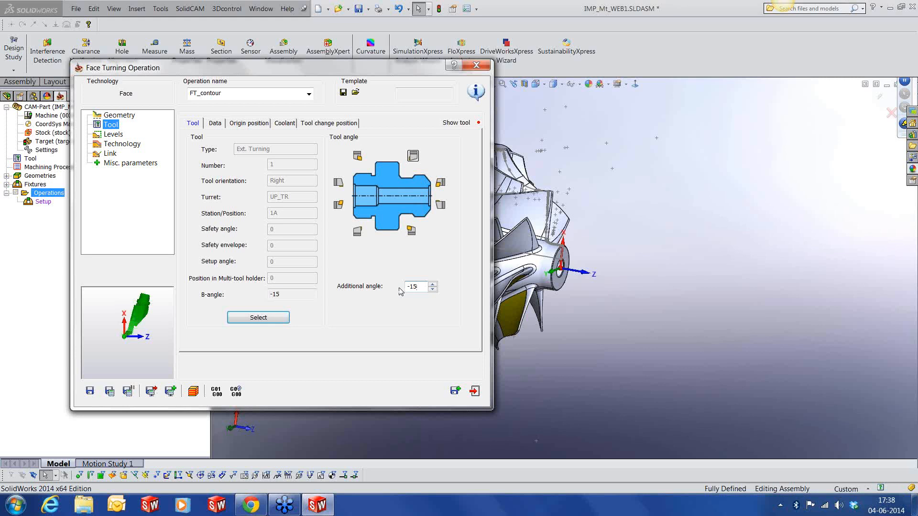
click(119, 135)
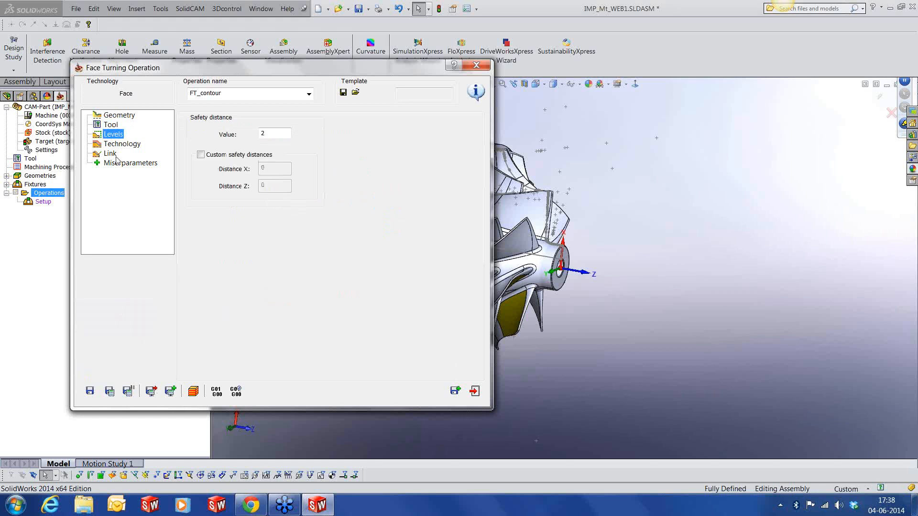
click(208, 156)
click(261, 170)
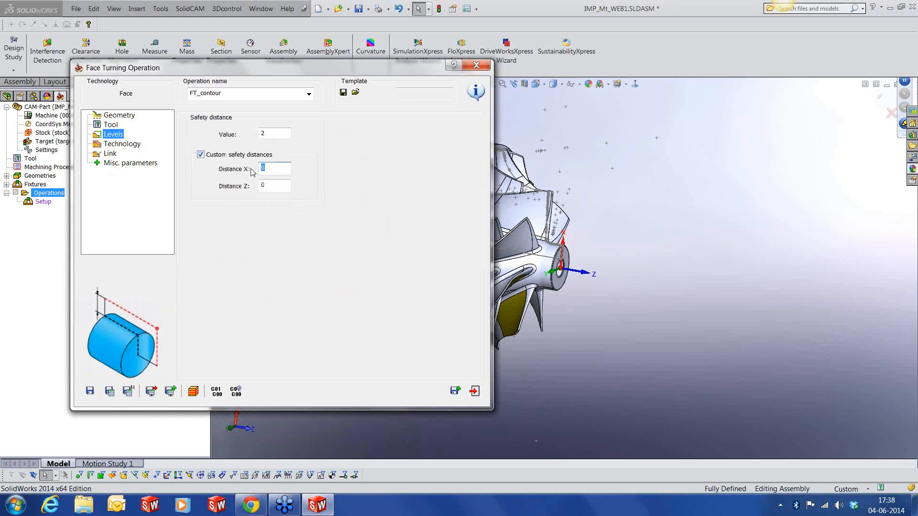
text(35)
key(Tab)
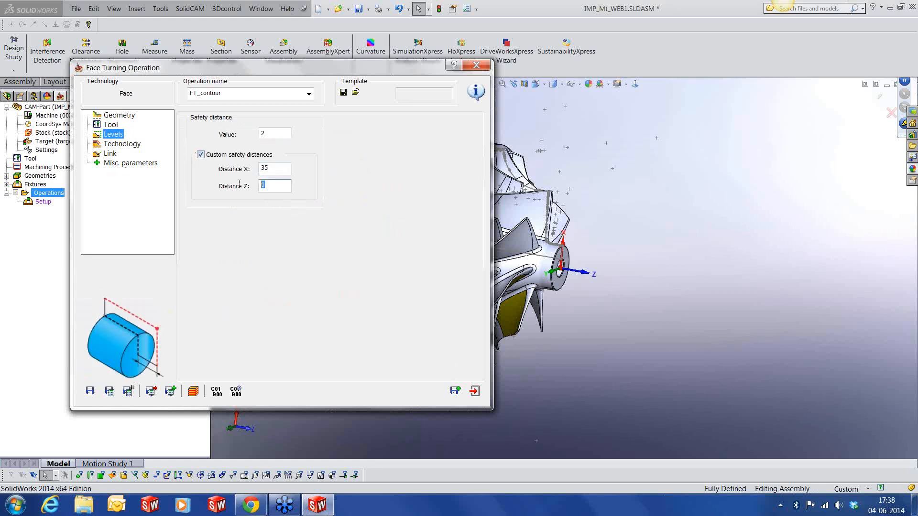
text(50)
Set the face turning operation's Z offset to 0 and check its equal step over for roughing
click(124, 145)
click(430, 161)
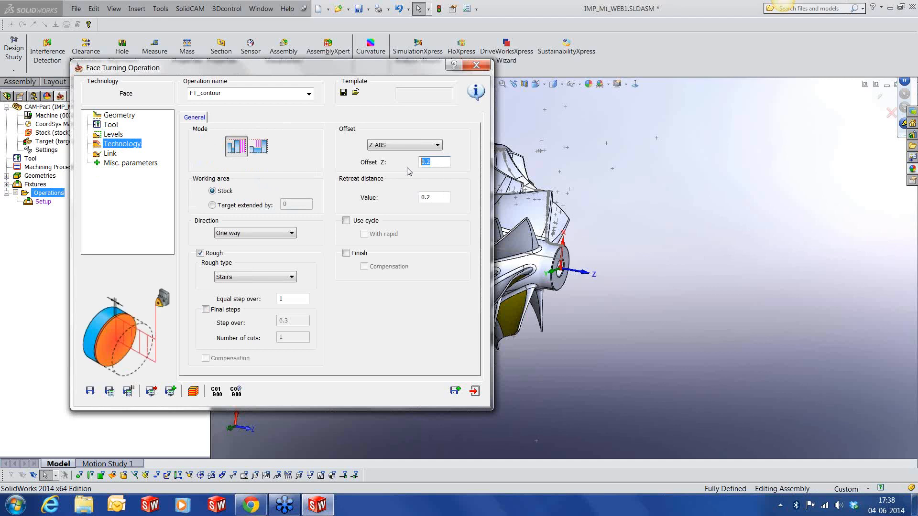
text(0)
click(293, 298)
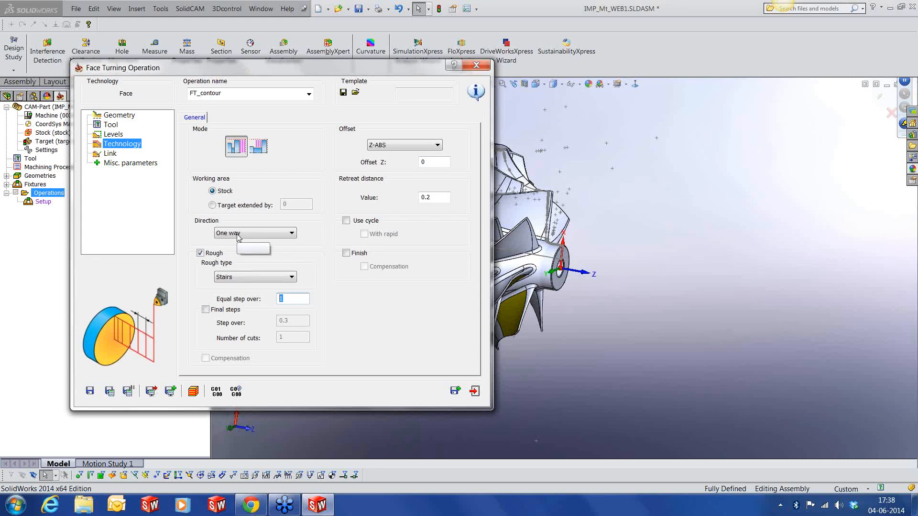
Review the link, safety distance and miscellaneous settings, and save and calculate the face turning operation
click(110, 153)
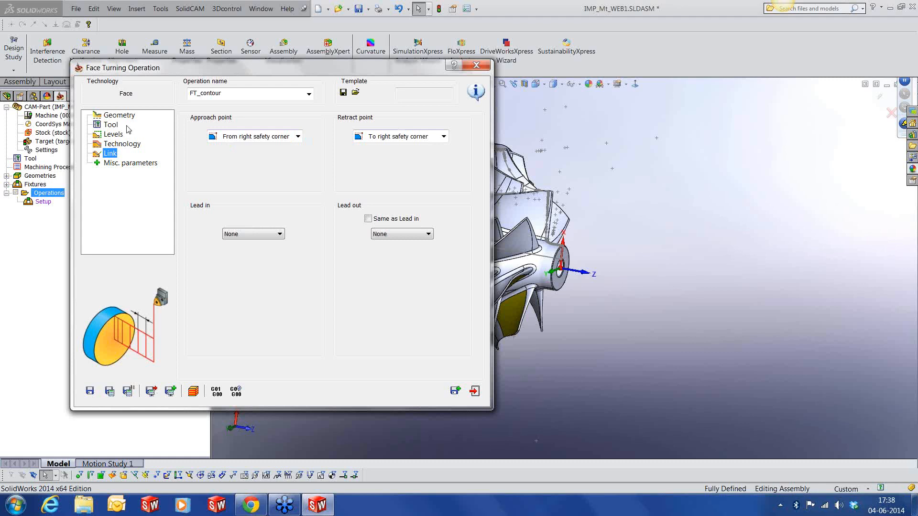
click(117, 134)
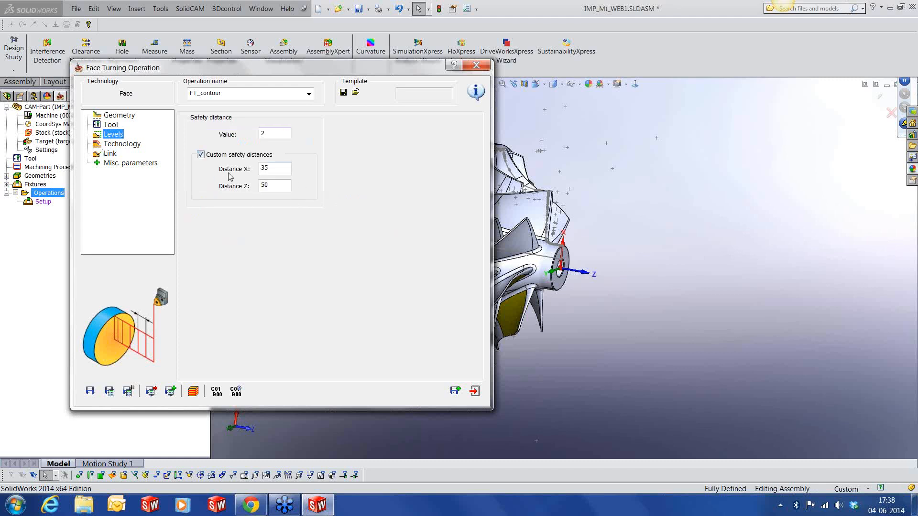
click(108, 154)
click(115, 164)
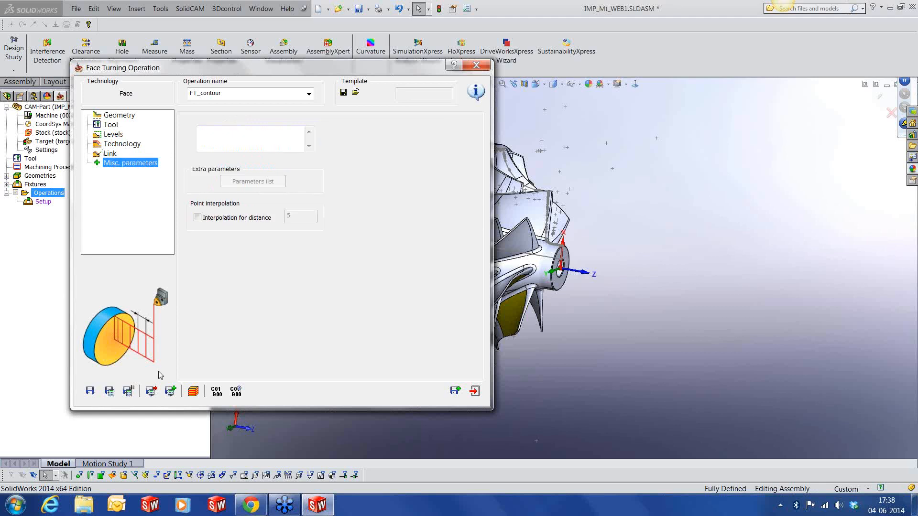
click(113, 393)
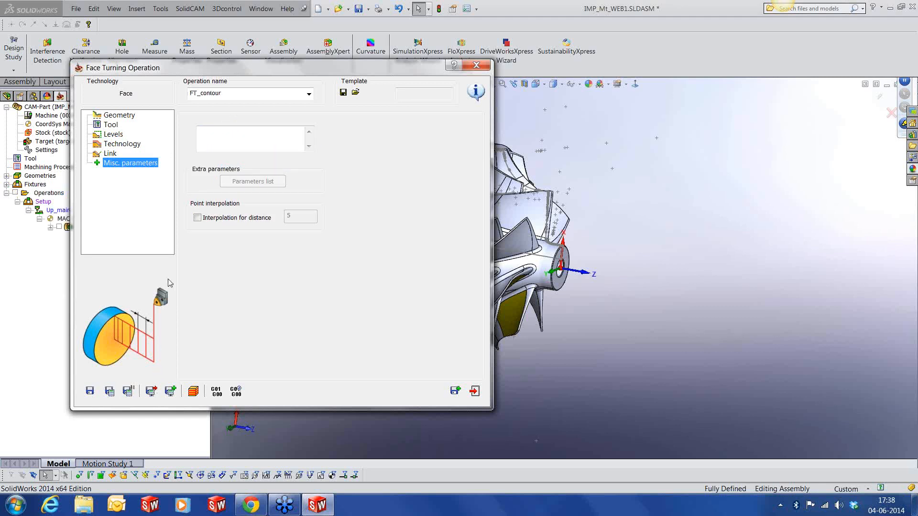
Simulate the face turning toolpath in Host CAD mode and examine the facing passes at the impeller's hub end
click(193, 391)
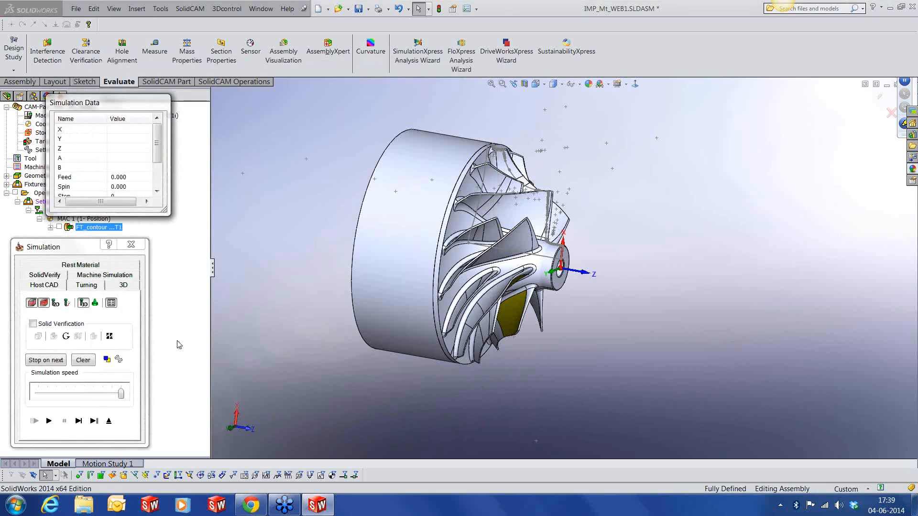
click(48, 421)
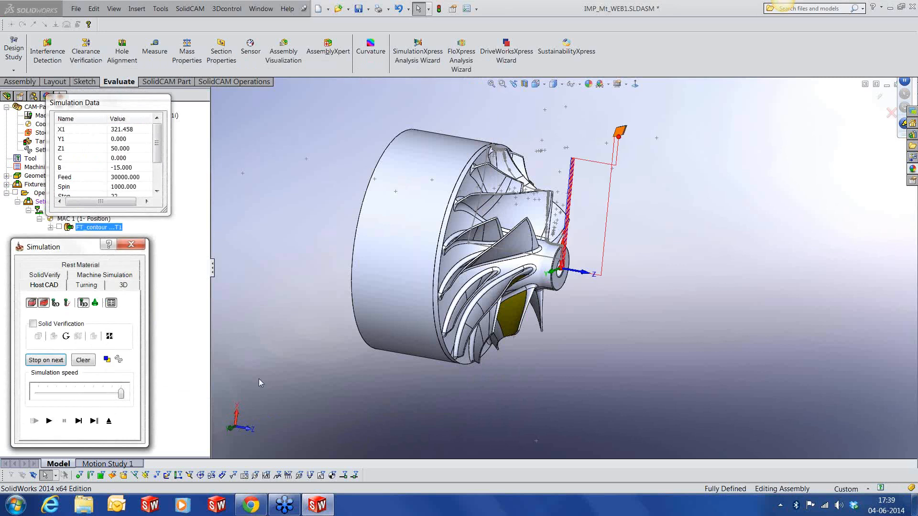
middle_drag(560, 270, 584, 266)
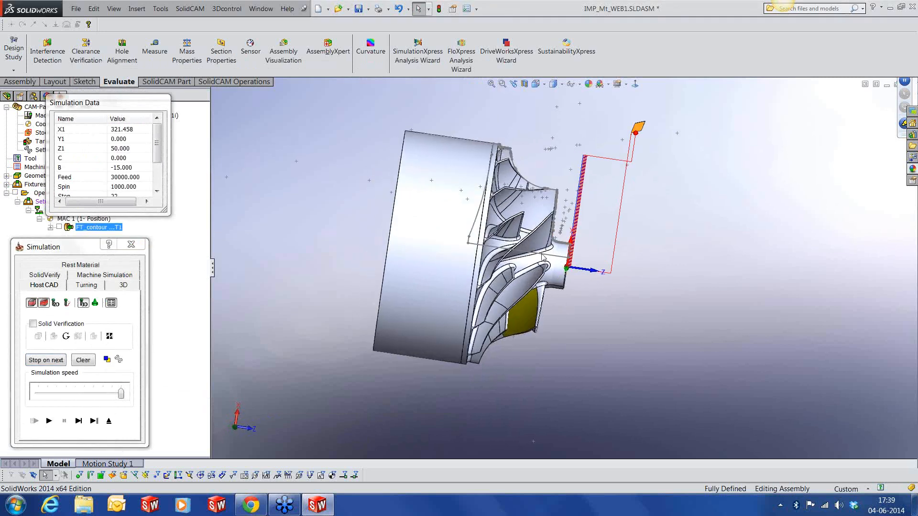
scroll(560, 250, down, 2)
scroll(568, 253, down, 3)
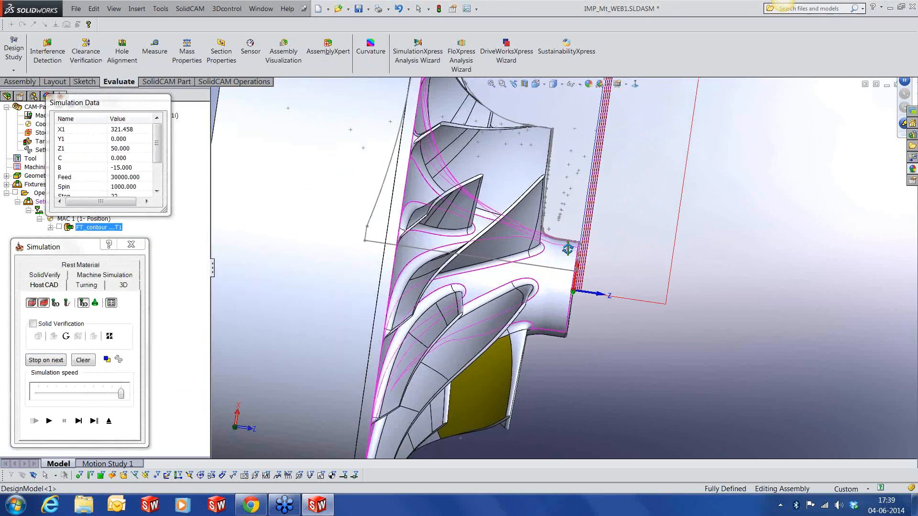
middle_drag(561, 245, 568, 251)
scroll(567, 265, up, 4)
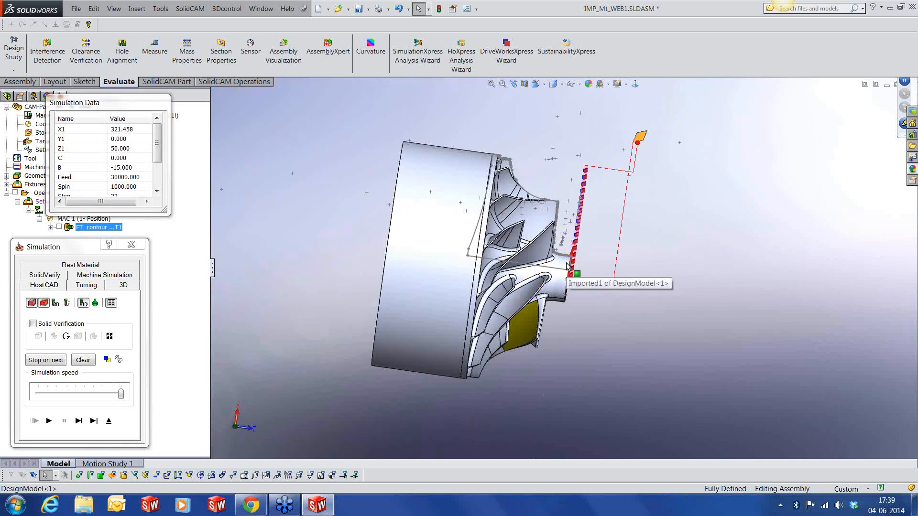
Run the 2D Turning simulation in single steps to follow the facing cuts and the retract move
click(94, 290)
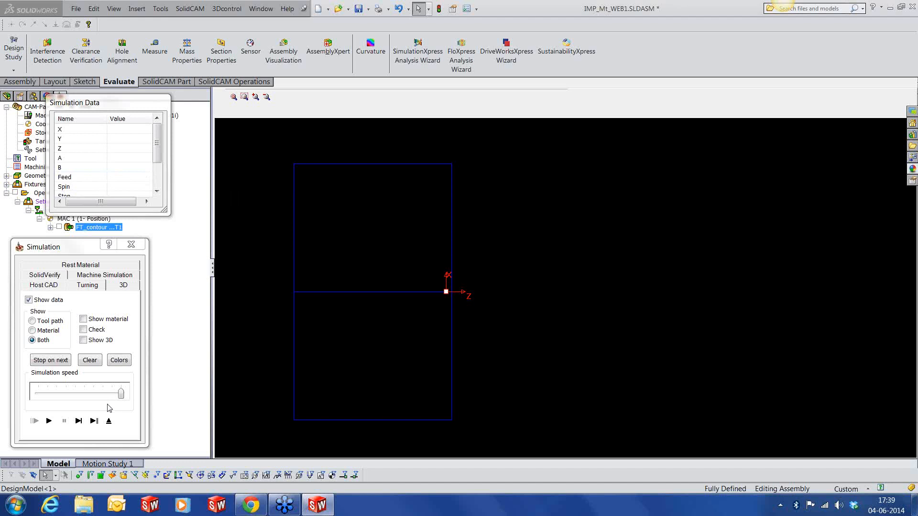
click(80, 422)
click(80, 424)
click(81, 423)
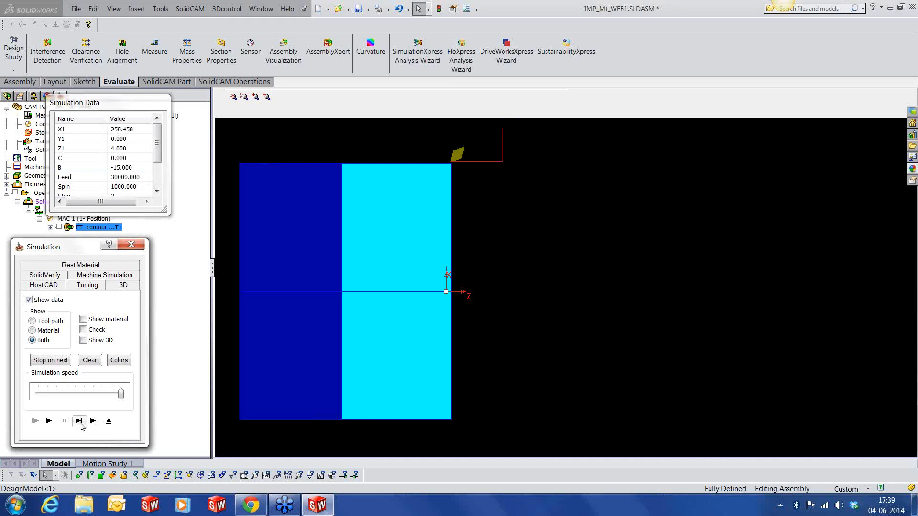
click(79, 421)
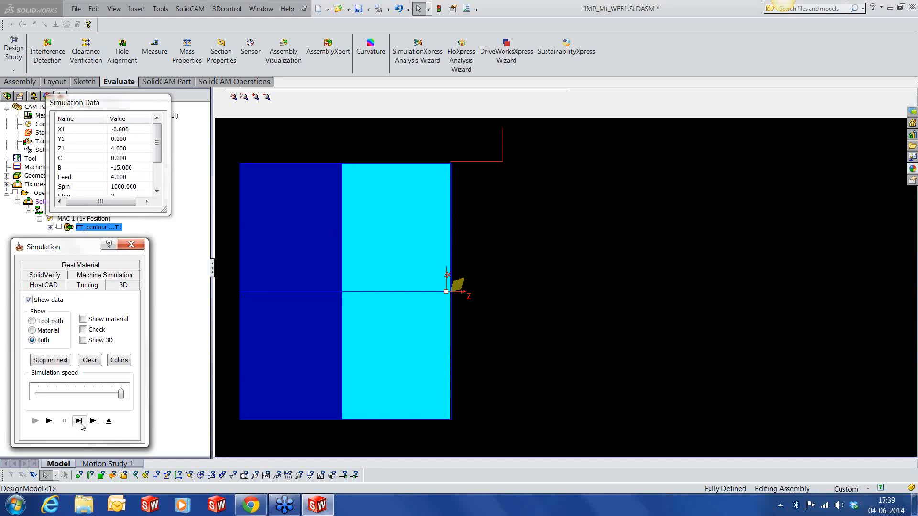
click(79, 420)
click(79, 421)
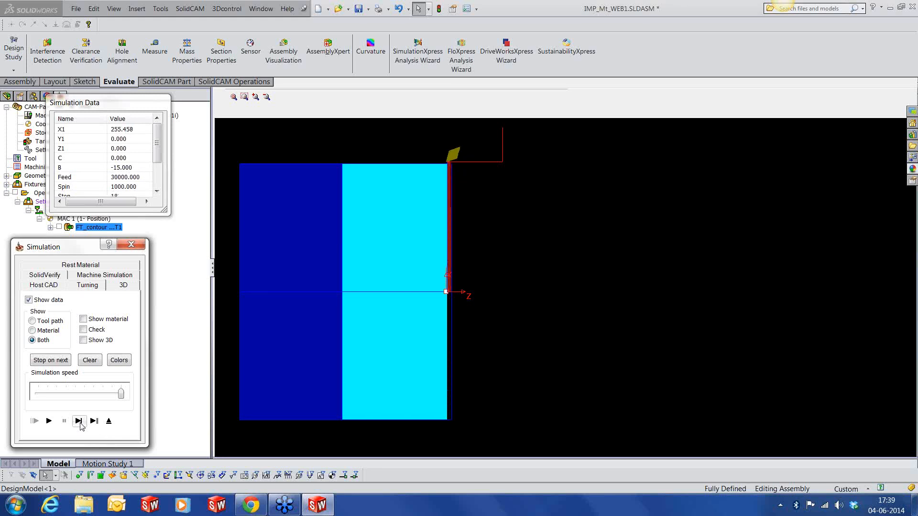
click(79, 421)
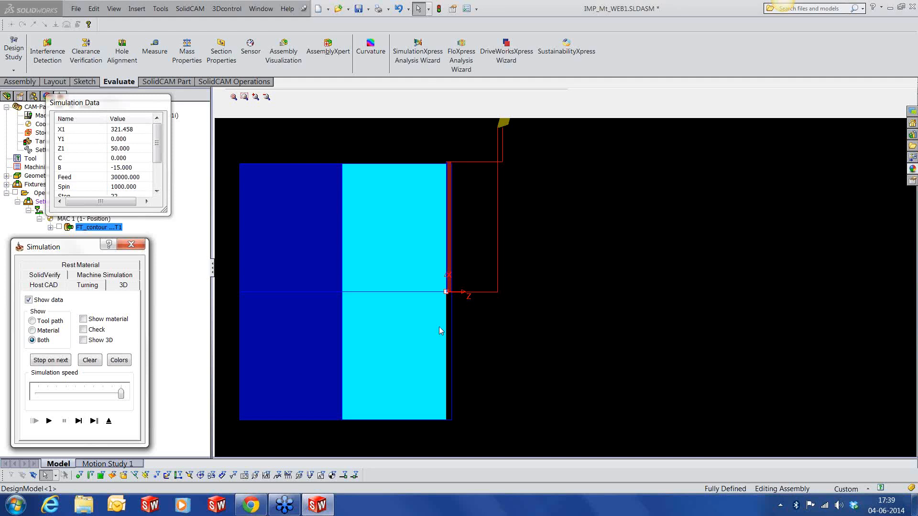
Switch to the SolidVerify simulation and inspect the clamped cylindrical stock from several angles
click(45, 276)
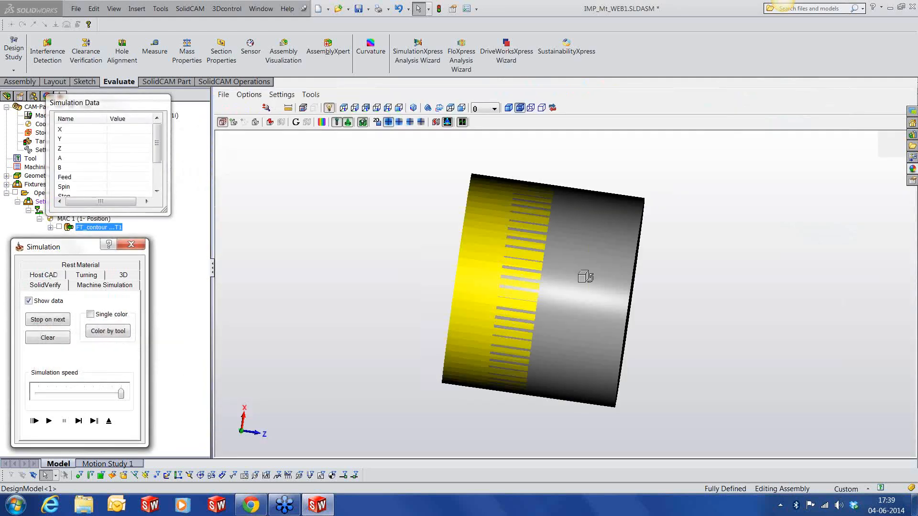
middle_drag(585, 277, 573, 277)
scroll(573, 277, down, 3)
scroll(598, 247, up, 3)
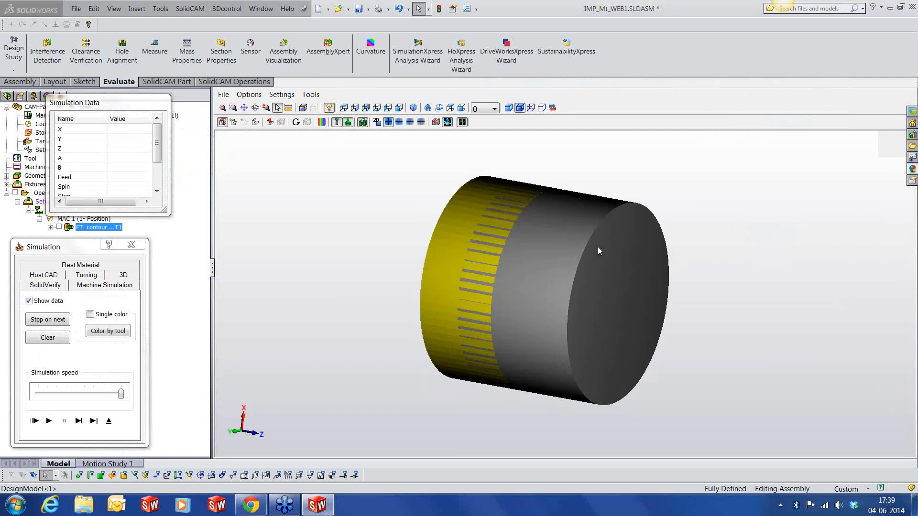
mouse_move(605, 259)
middle_down()
mouse_move(595, 266)
mouse_move(604, 267)
middle_up()
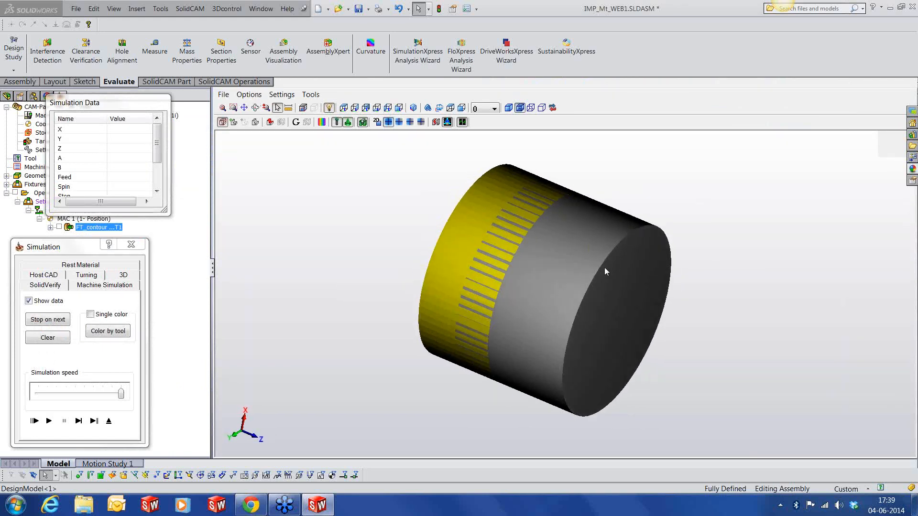
scroll(612, 228, down, 3)
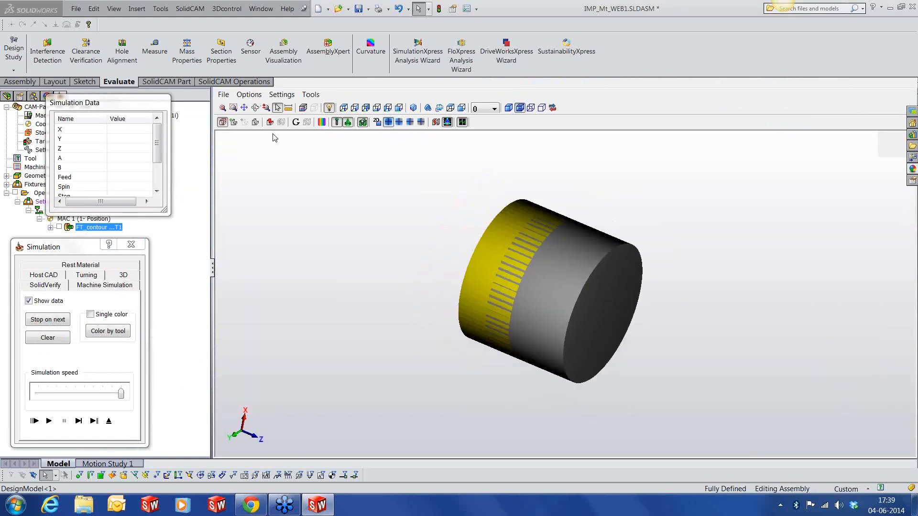
Step the SolidVerify simulation through the tool approach and facing cuts, and inspect the machined front face
click(79, 421)
click(79, 421)
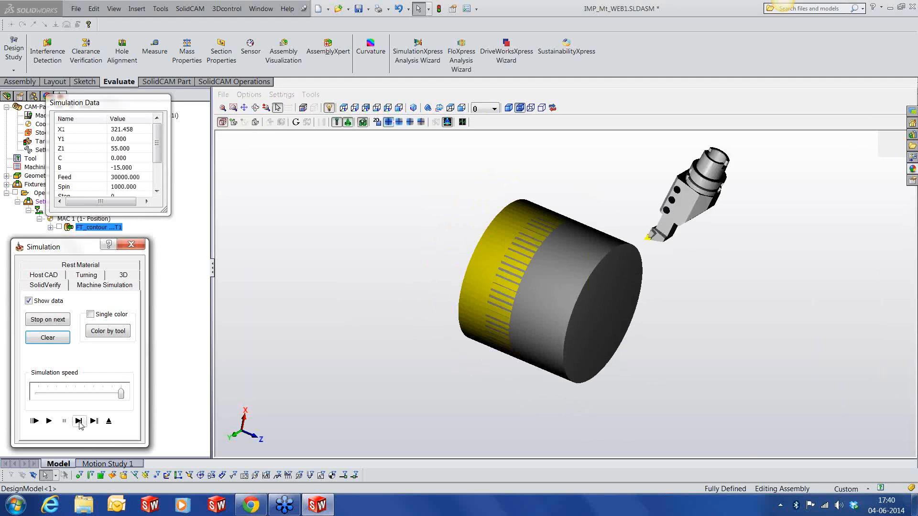
mouse_move(604, 333)
middle_down()
mouse_move(601, 324)
mouse_move(616, 327)
middle_up()
scroll(615, 327, up, 2)
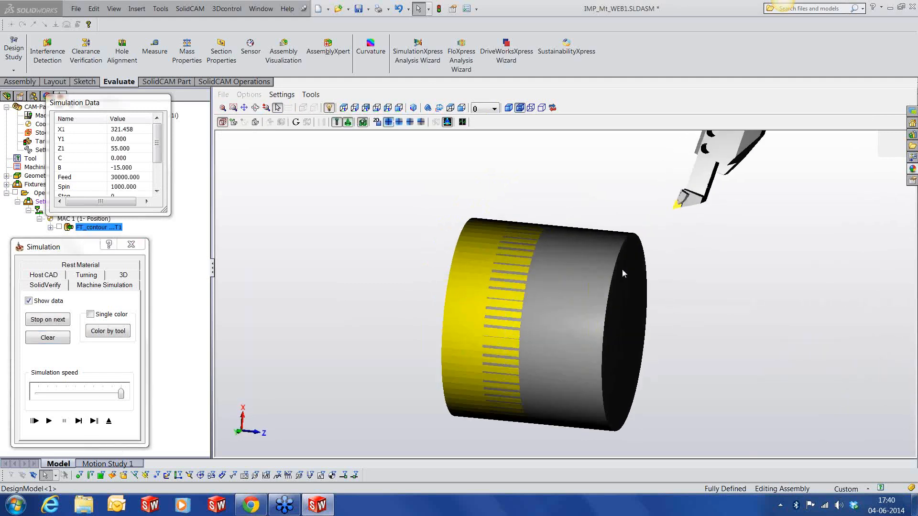
click(81, 422)
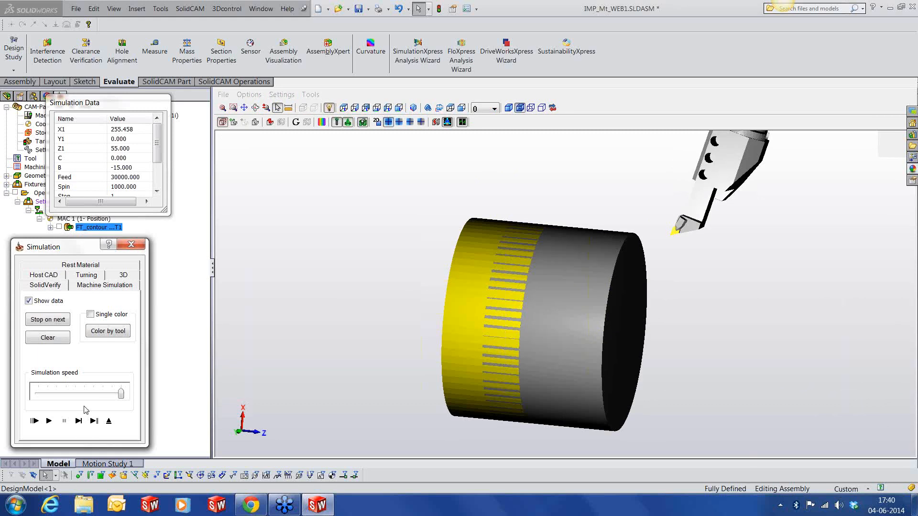
click(79, 421)
click(80, 421)
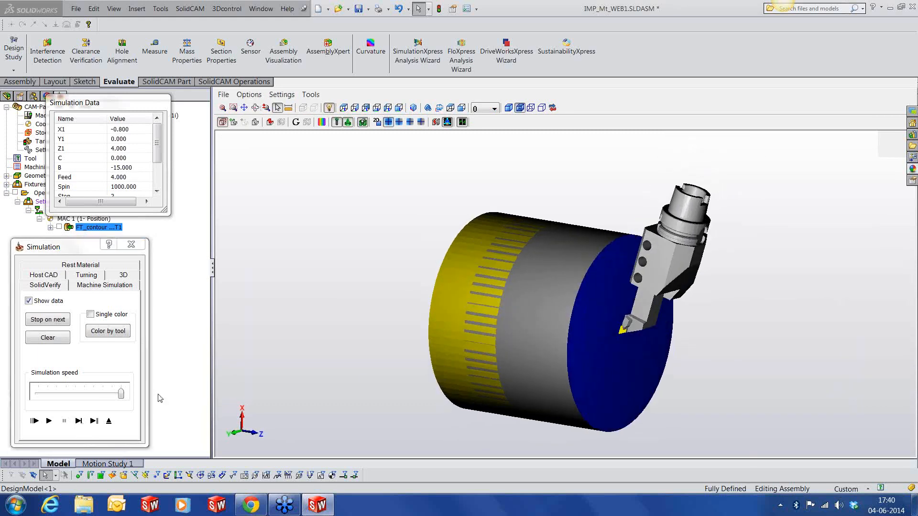
click(79, 422)
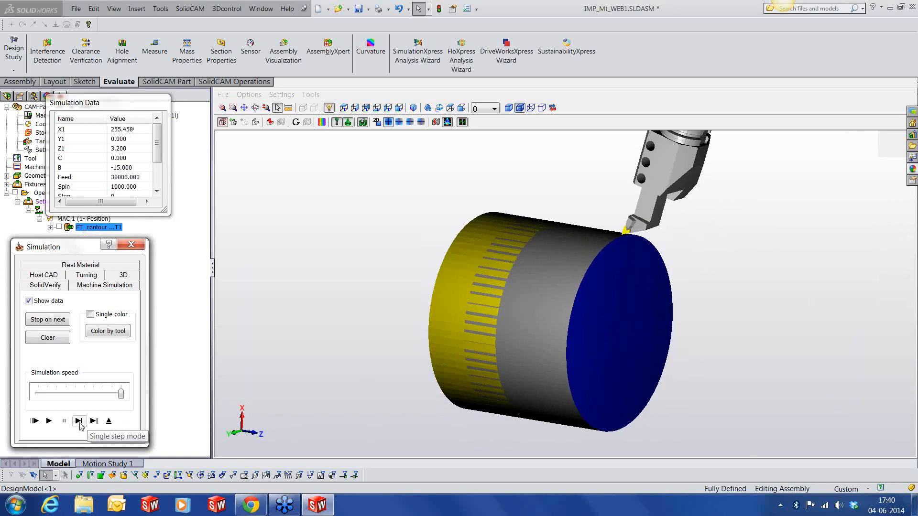
middle_drag(568, 336, 572, 337)
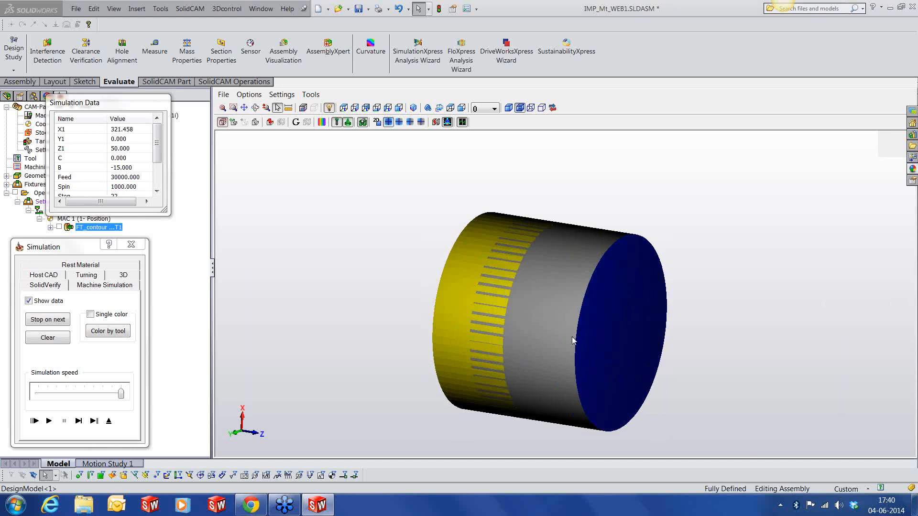
Open the machine simulation, enlarge its viewing area and examine the tilted turning tool beside the clamped stock
click(116, 286)
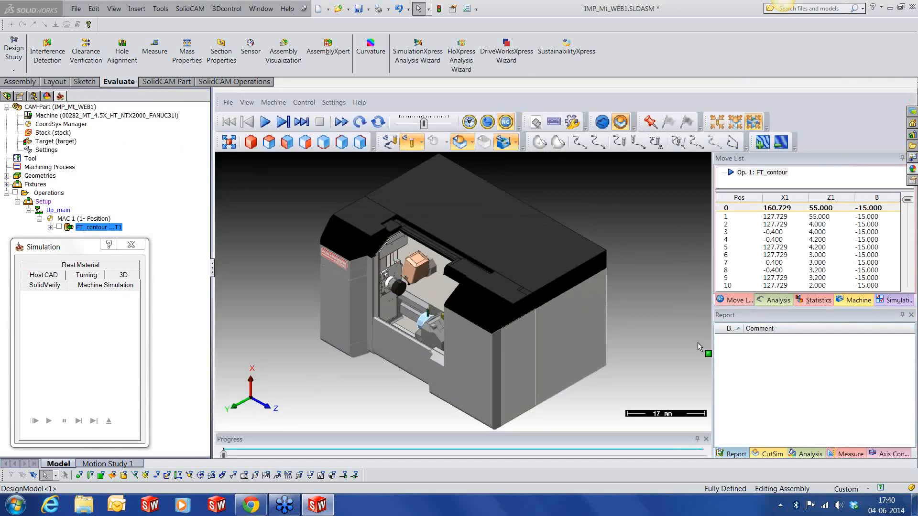
drag(713, 350, 892, 350)
scroll(535, 322, up, 2)
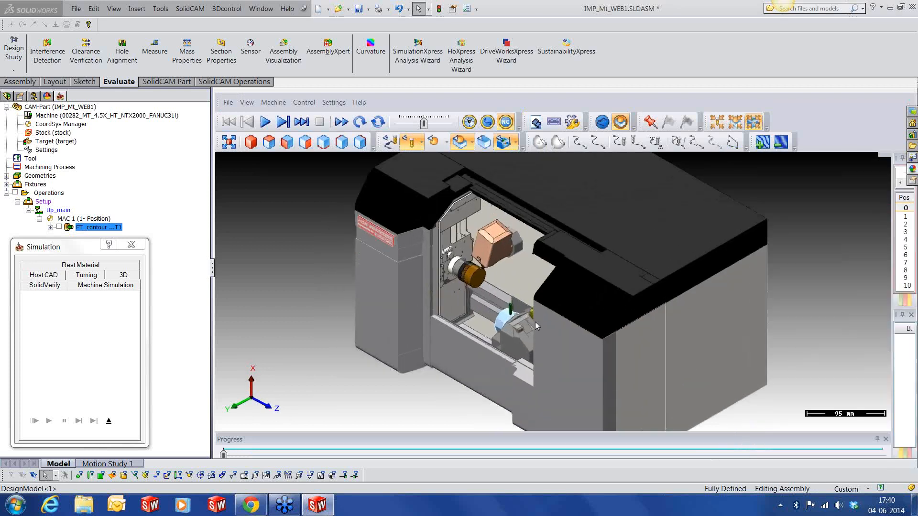
scroll(535, 330, up, 2)
scroll(578, 317, up, 2)
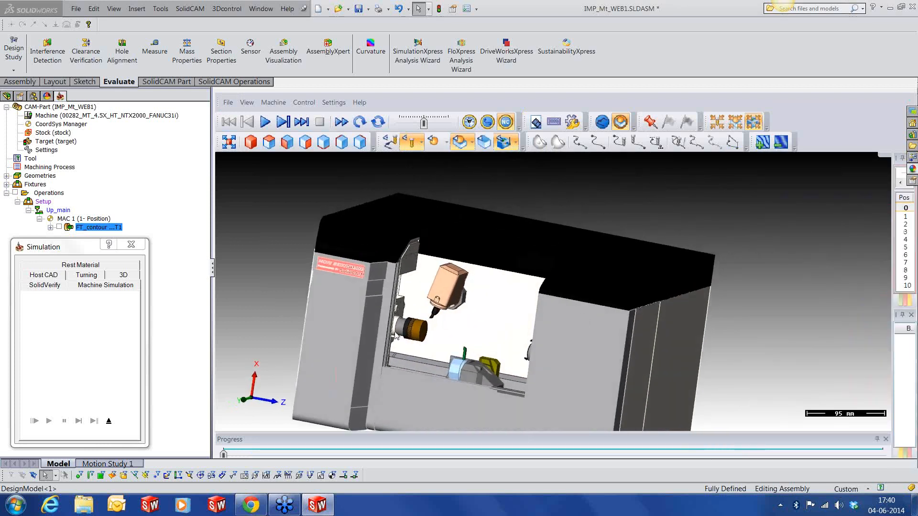
scroll(418, 341, up, 2)
scroll(417, 341, up, 2)
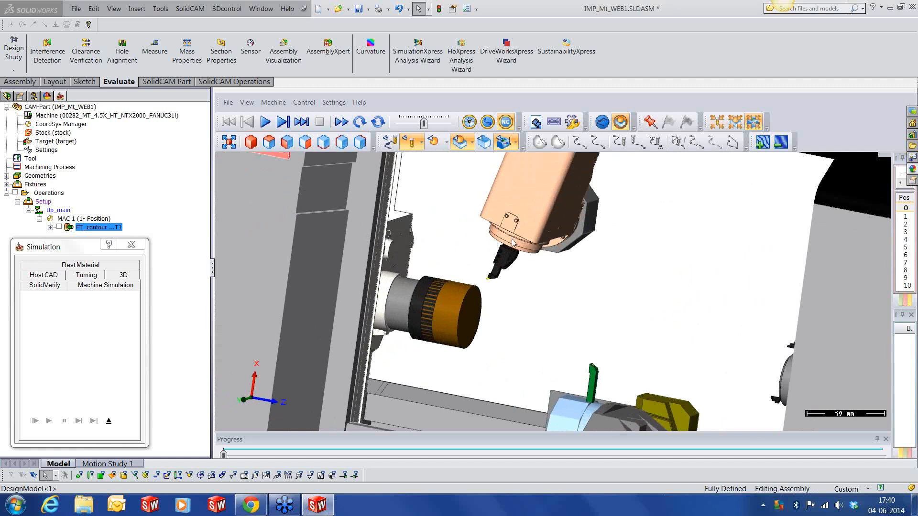
mouse_move(512, 240)
middle_down()
mouse_move(521, 225)
mouse_move(513, 252)
middle_up()
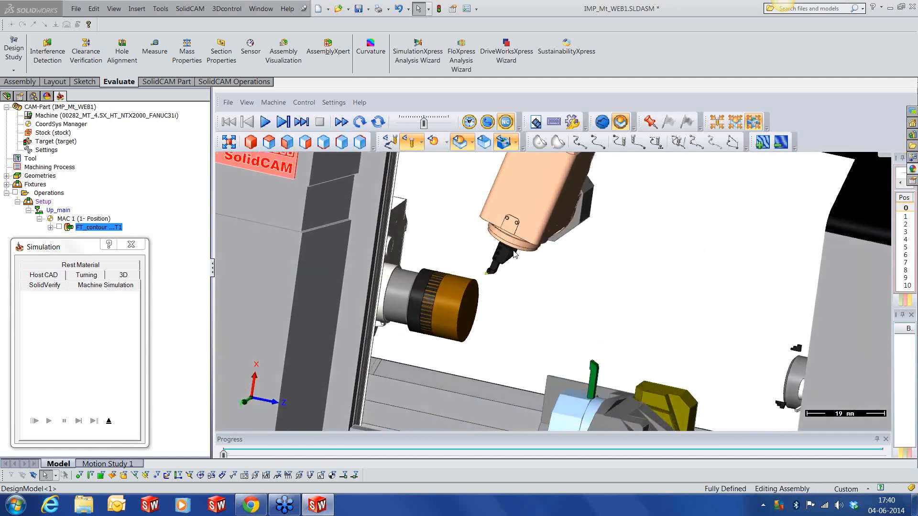
Play the face turning machine simulation at a slightly reduced speed and examine the machined stock, tool and surrounding machine
scroll(456, 287, up, 2)
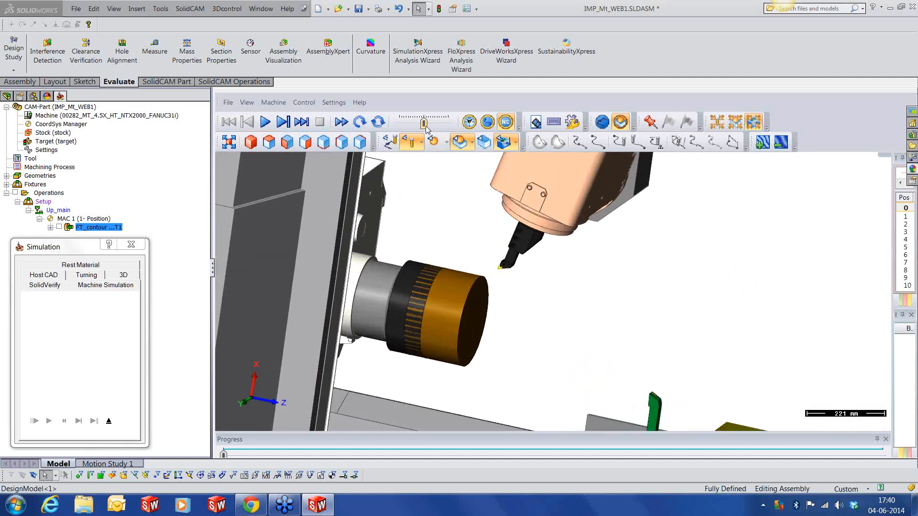
drag(424, 122, 418, 126)
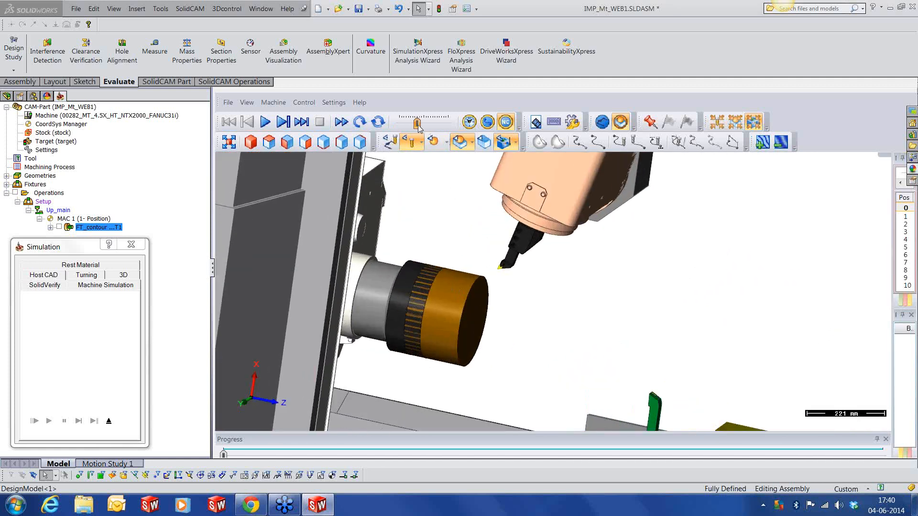
click(266, 123)
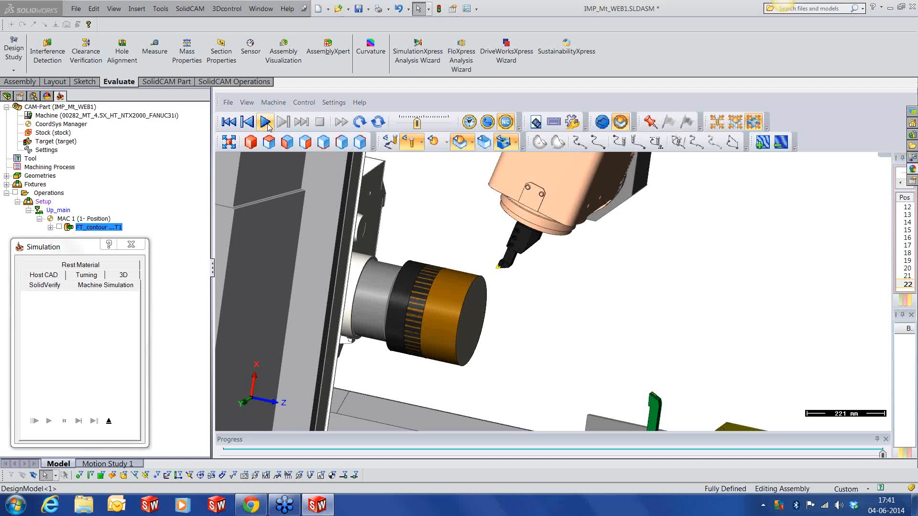
scroll(570, 313, down, 3)
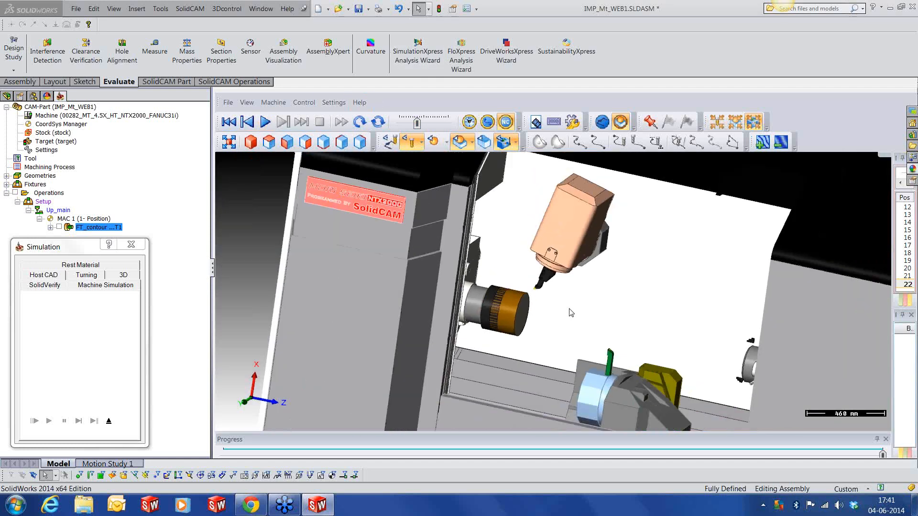
scroll(570, 313, down, 1)
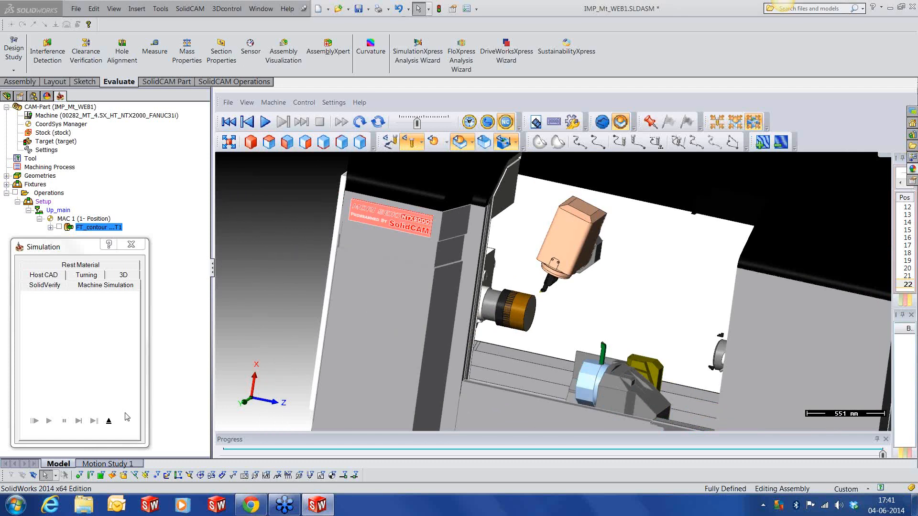
Close the simulation and the face turning operation, and dismiss the unsaved-document notification
click(109, 422)
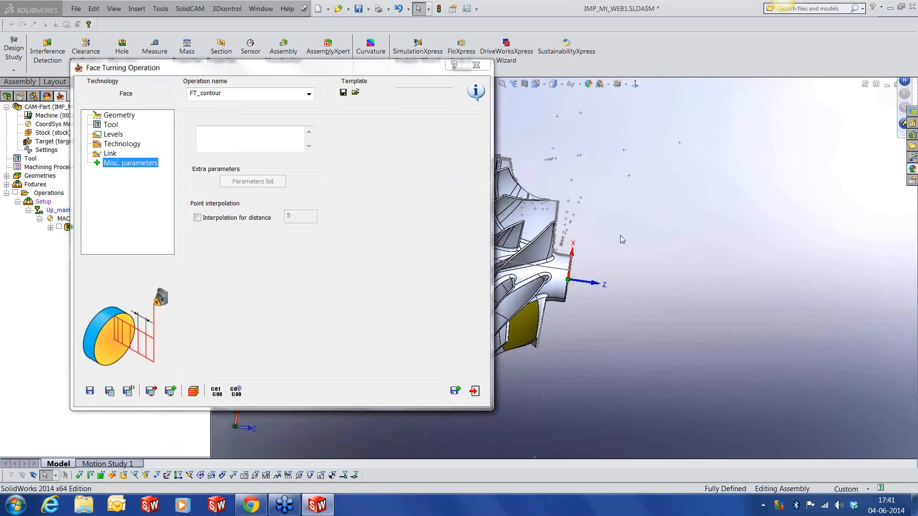
click(482, 394)
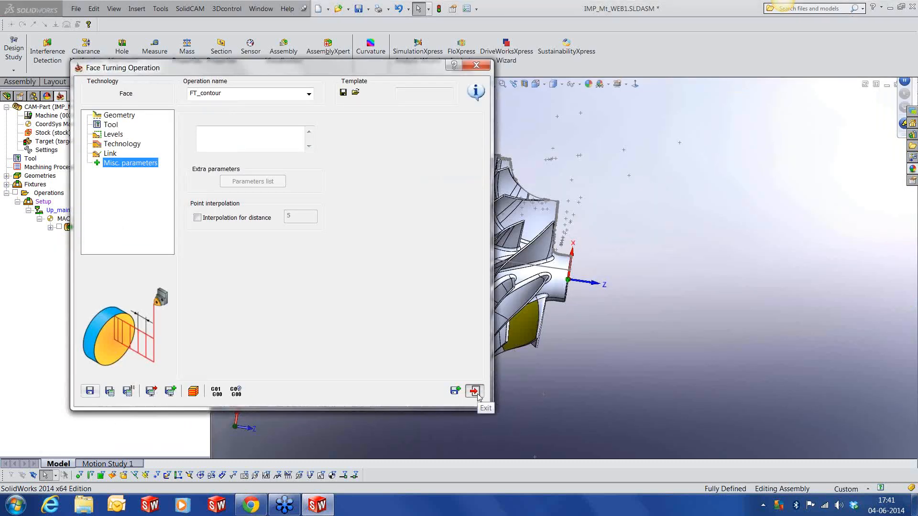
middle_drag(618, 291, 545, 271)
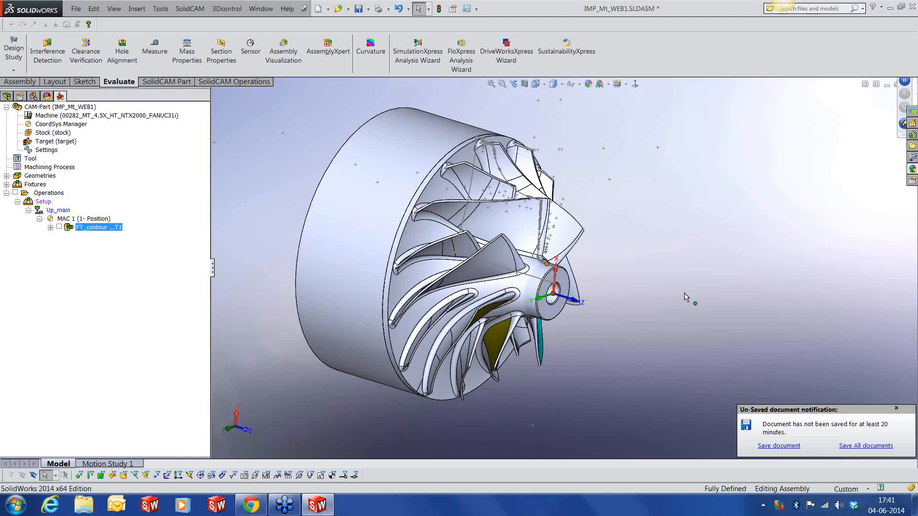
click(897, 410)
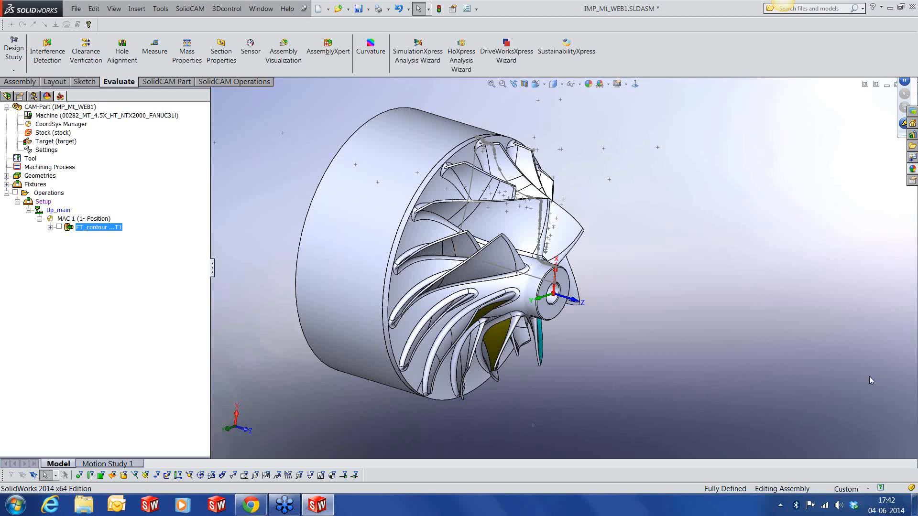
scroll(631, 258, up, 3)
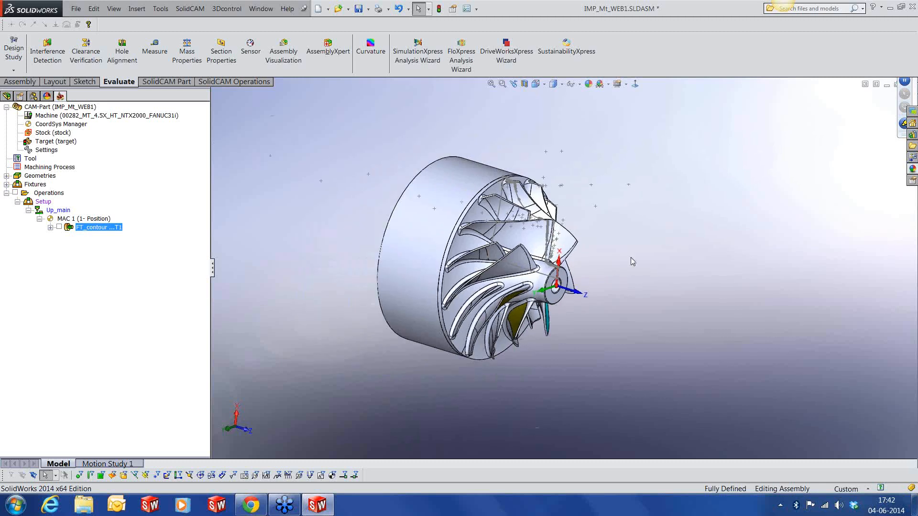
scroll(568, 289, down, 3)
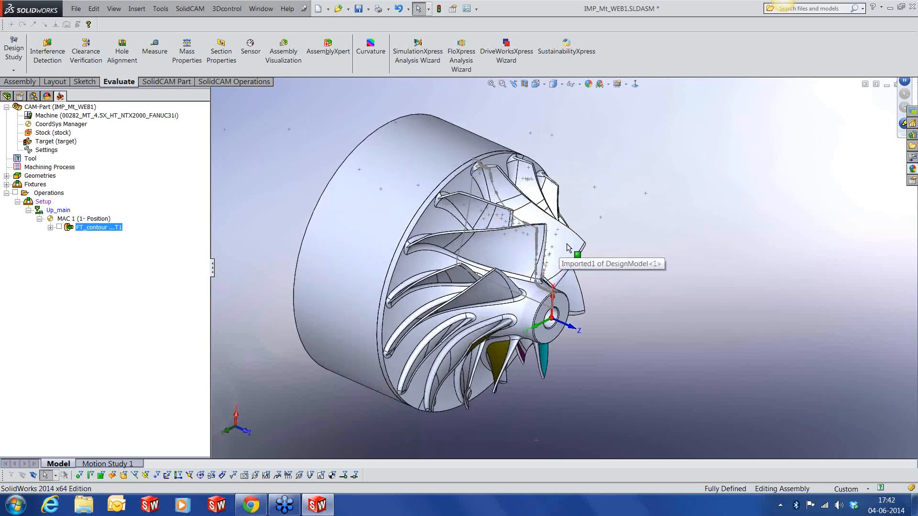
Add a Balanced Rough turning operation after the face turning operation and assign contour1 as its geometry
right_click(105, 227)
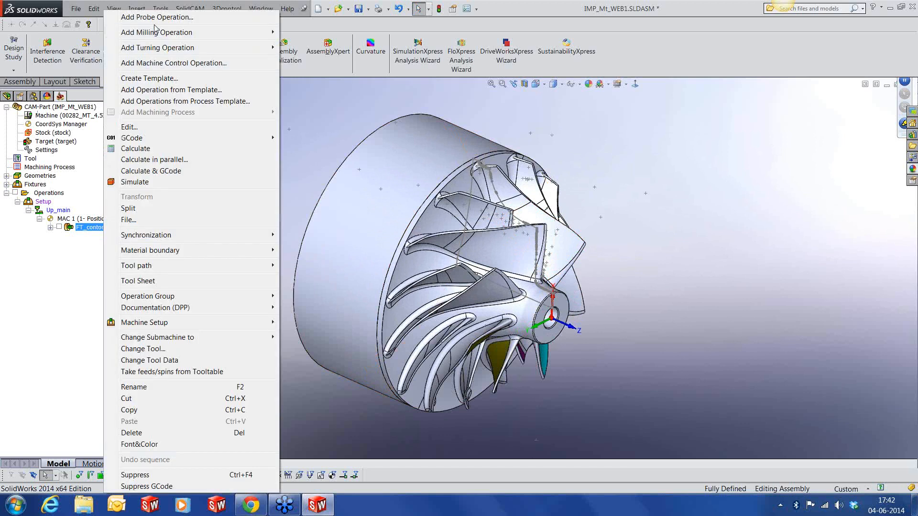
mouse_move(158, 48)
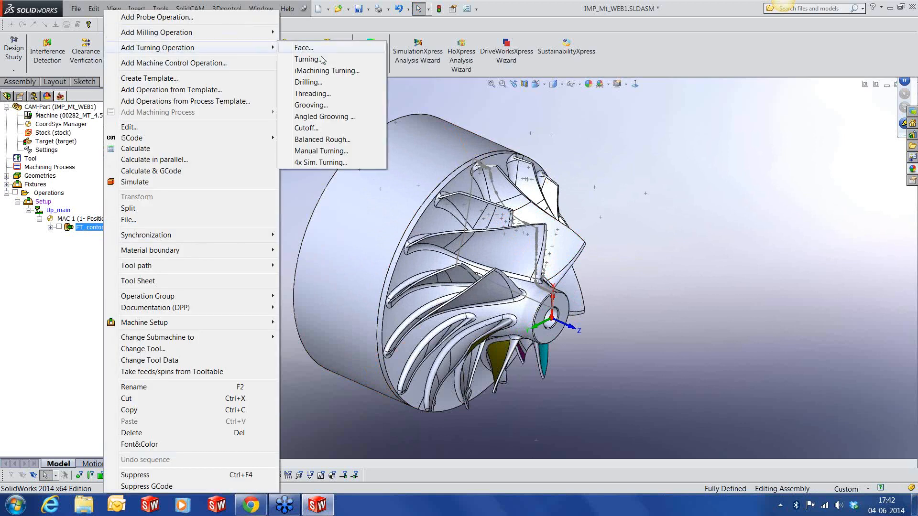
click(316, 140)
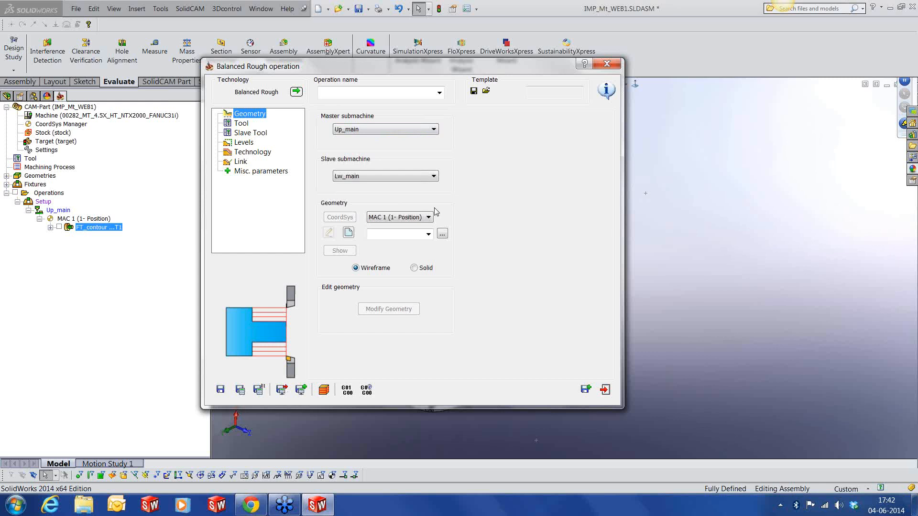
click(428, 233)
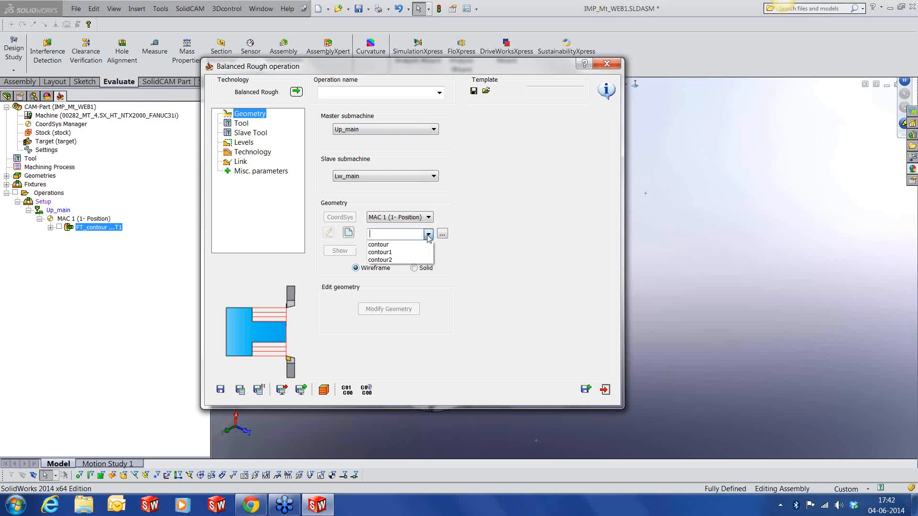
click(383, 240)
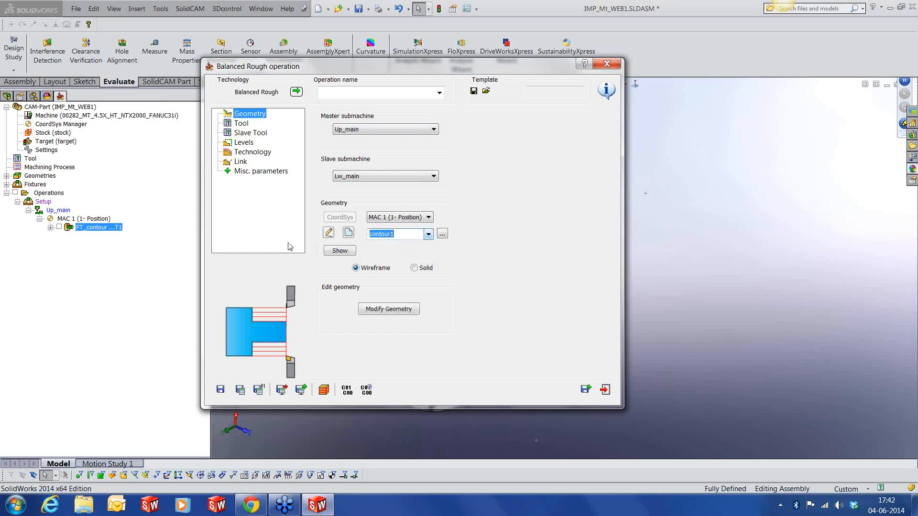
Show the contour1 geometry on the impeller and examine its start at the hub, its path along the blades and its outer end
click(338, 251)
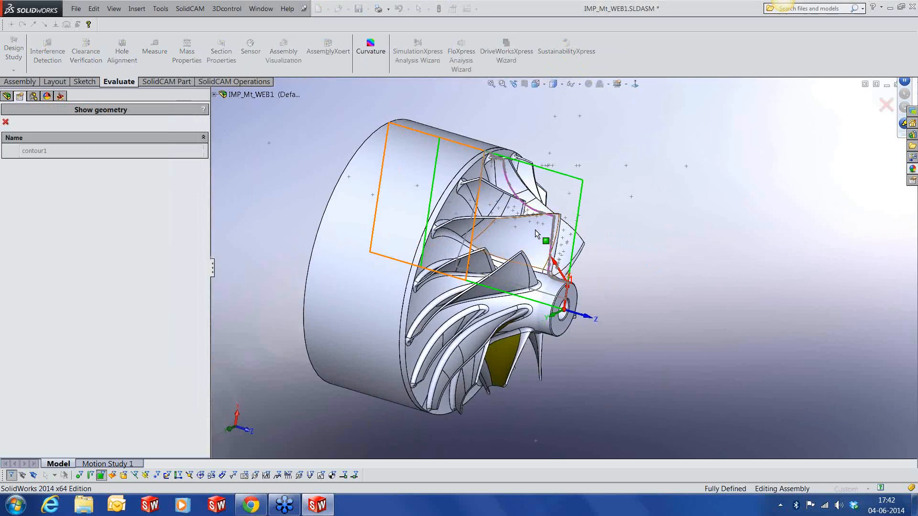
scroll(538, 229, down, 5)
middle_drag(541, 228, 543, 214)
middle_drag(581, 257, 577, 254)
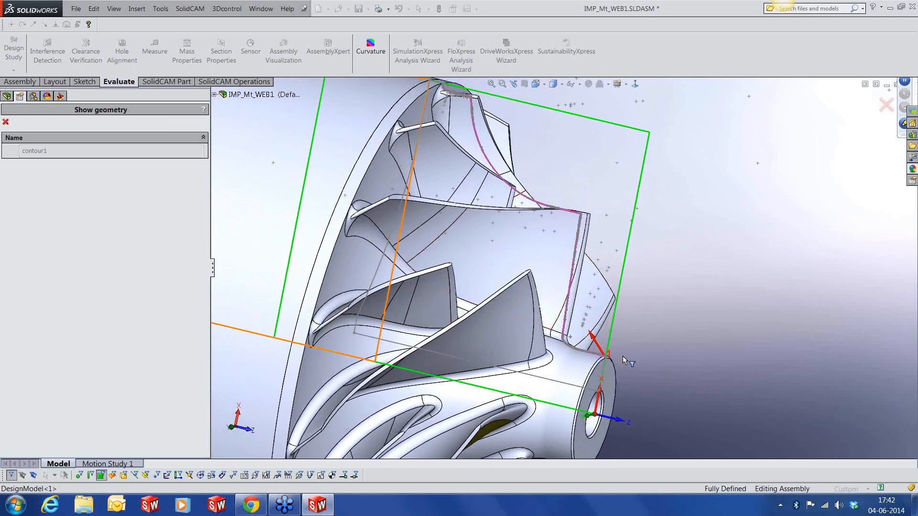
scroll(600, 335, down, 5)
scroll(595, 329, up, 1)
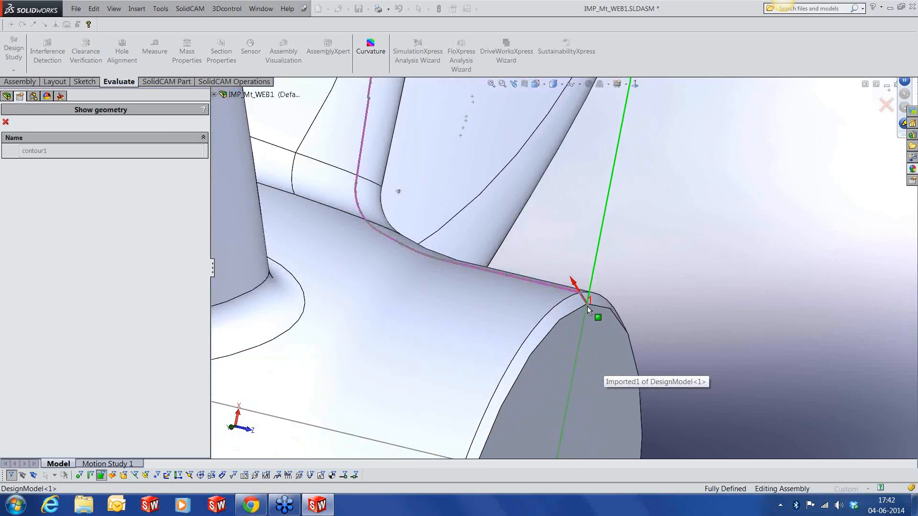
scroll(591, 322, up, 4)
scroll(589, 320, up, 3)
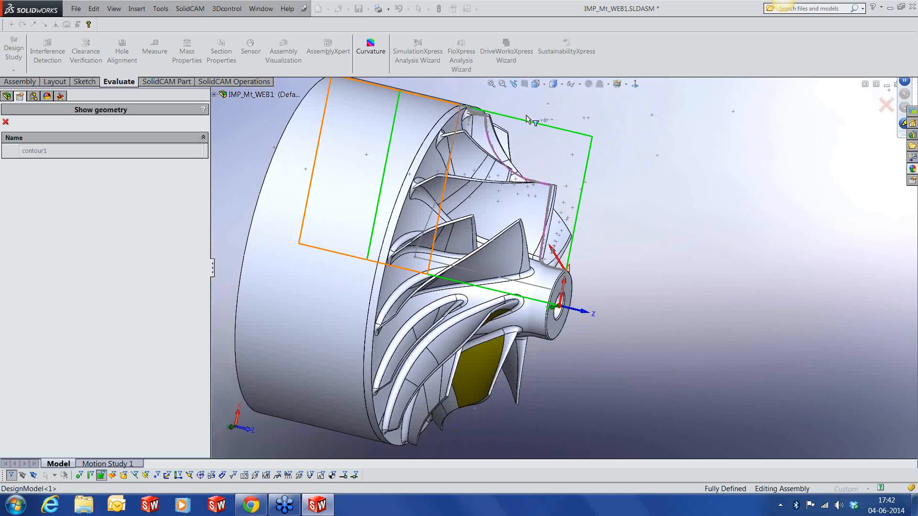
scroll(480, 127, down, 10)
scroll(500, 187, down, 3)
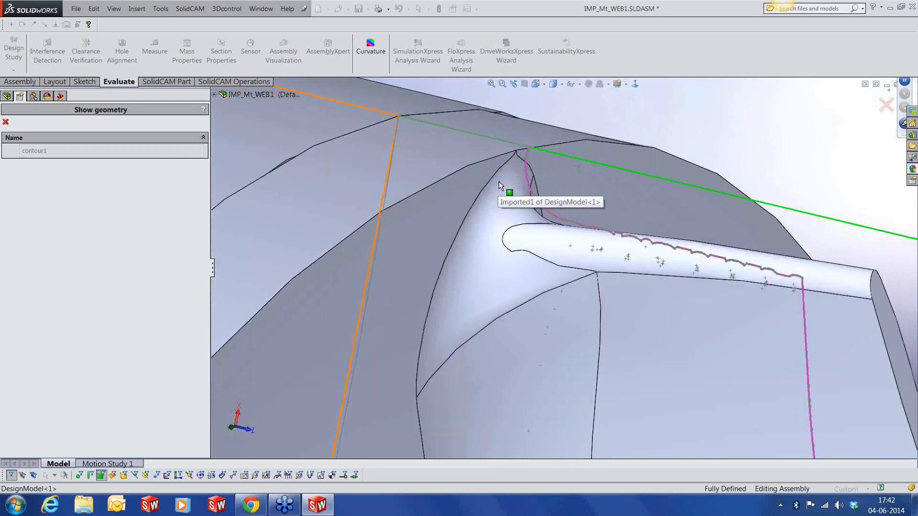
scroll(538, 154, down, 3)
scroll(760, 150, up, 5)
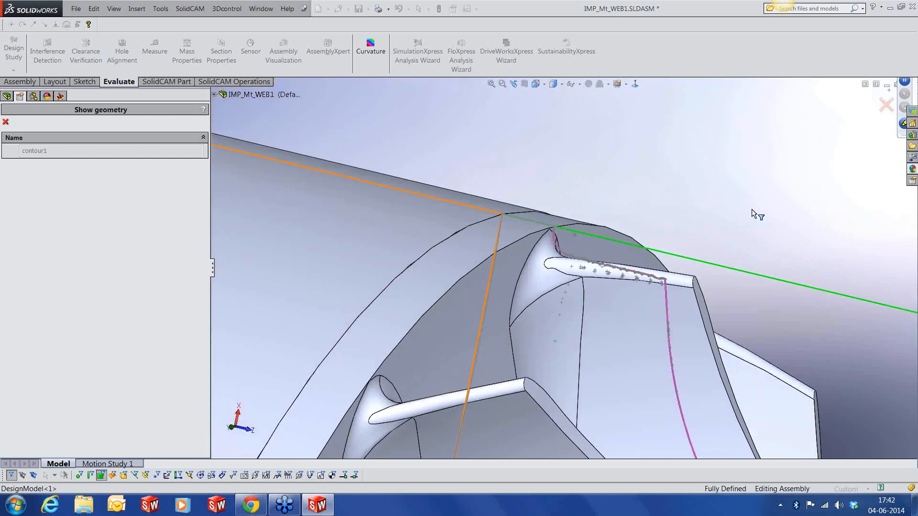
scroll(752, 238, up, 3)
scroll(635, 404, down, 1)
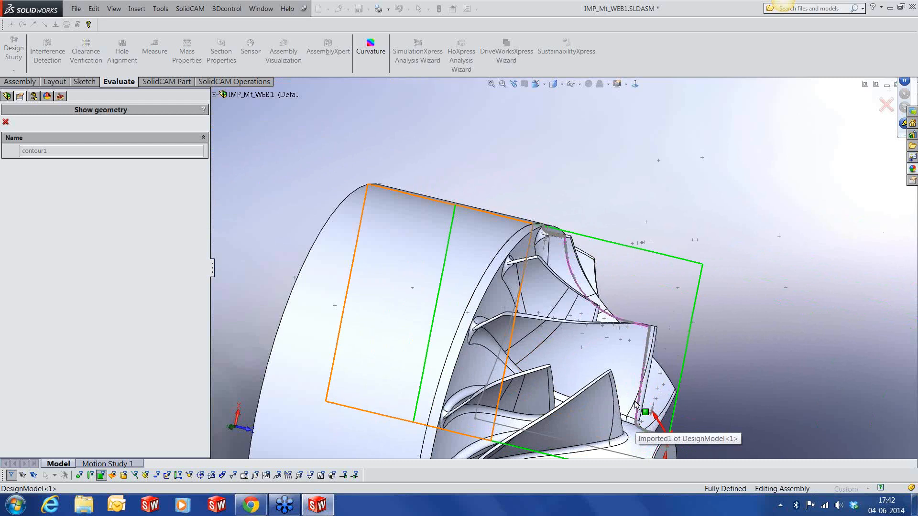
scroll(635, 405, up, 3)
scroll(622, 382, down, 2)
middle_drag(610, 366, 605, 383)
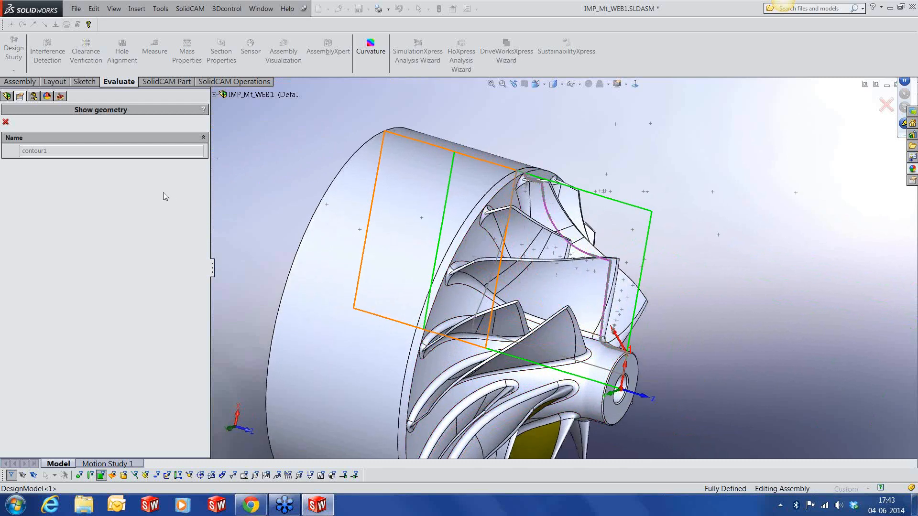
click(6, 122)
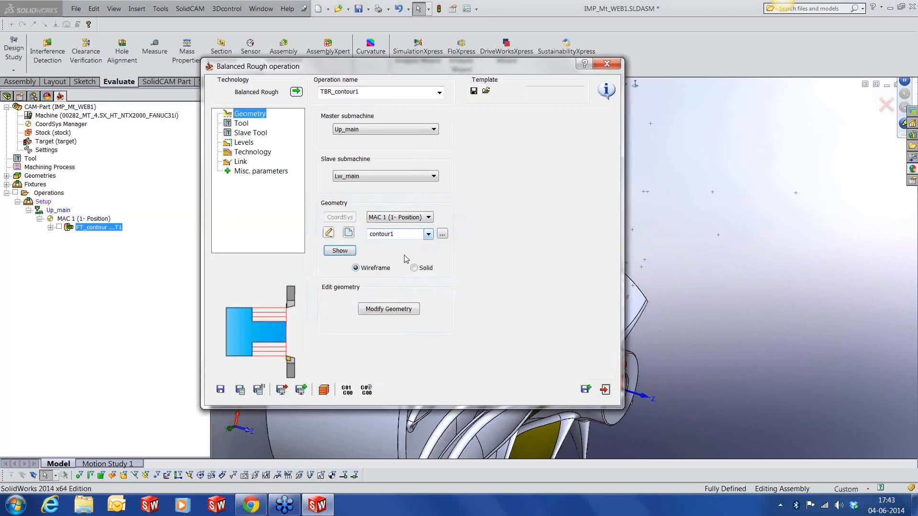
Review contour1's geometry modification and accept tangential auto extension to stock at both the start and end
click(395, 309)
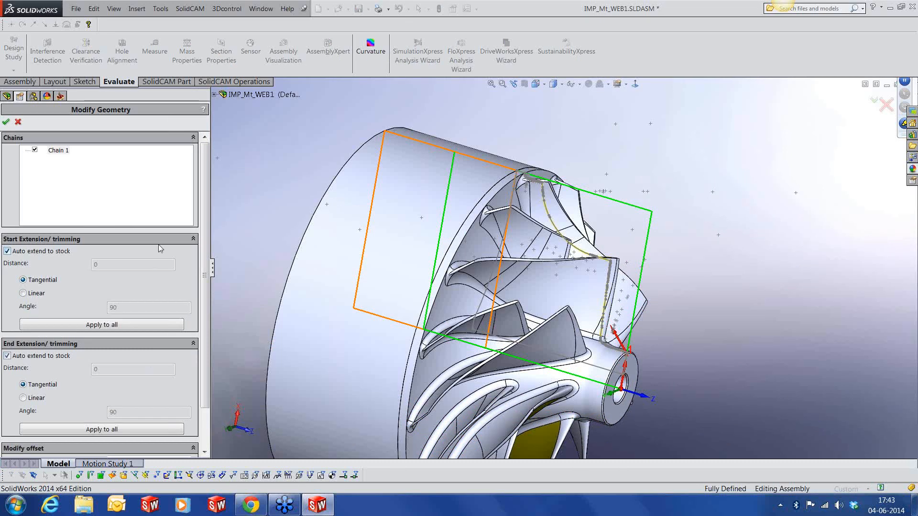
click(6, 121)
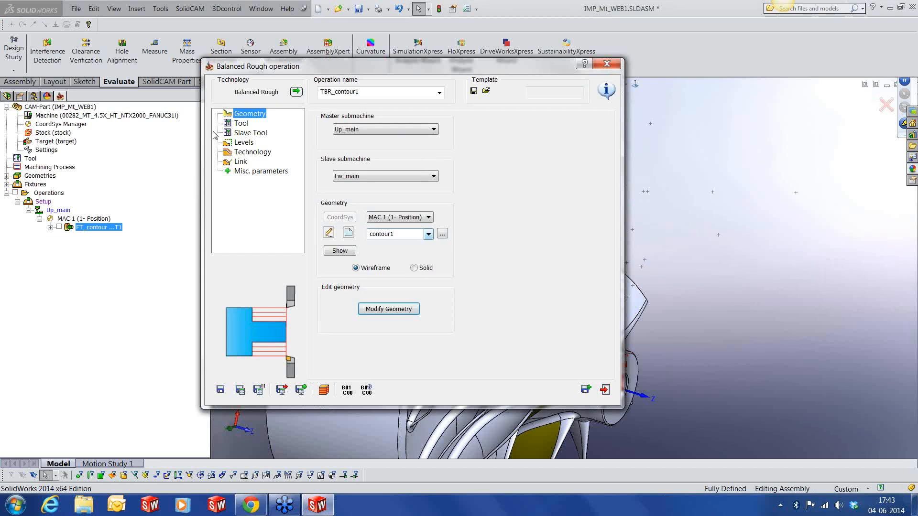
Assign external turning tool 1 on the UP_TR turret as the main tool and set its additional angle to -15
click(241, 123)
click(377, 318)
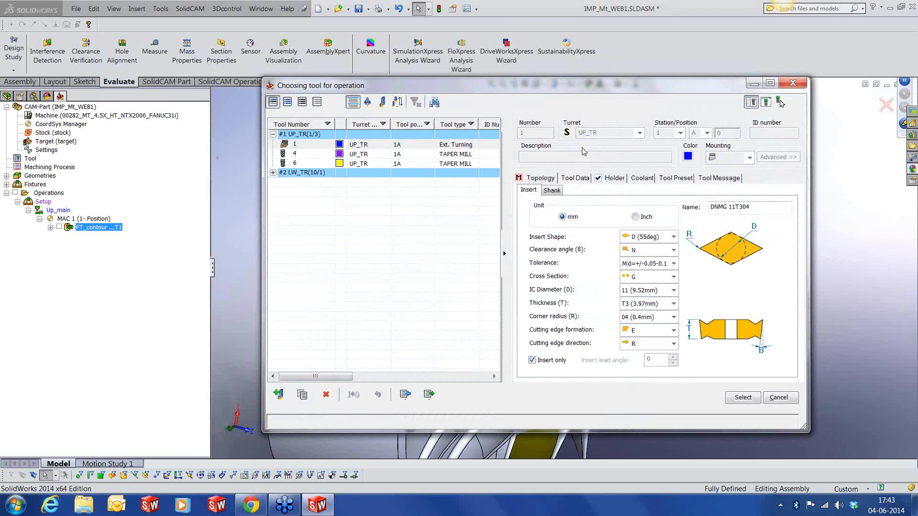
click(377, 144)
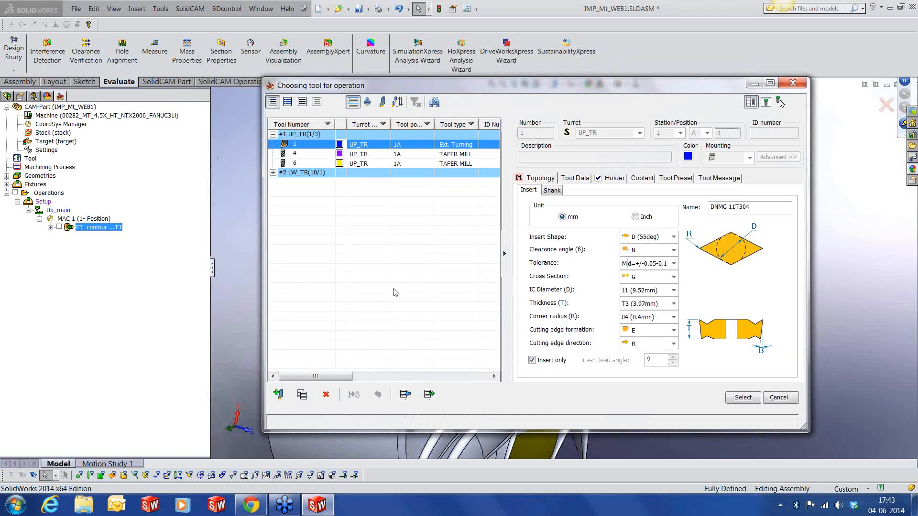
click(741, 398)
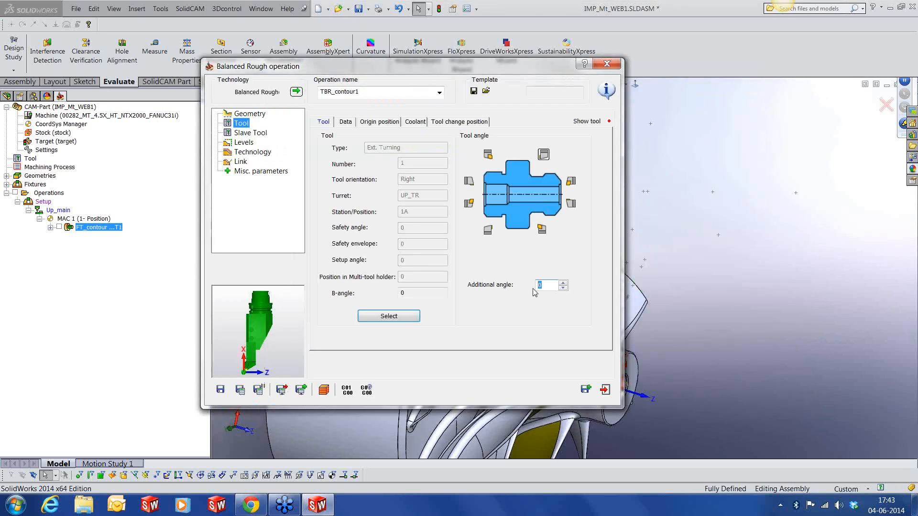
text(-15)
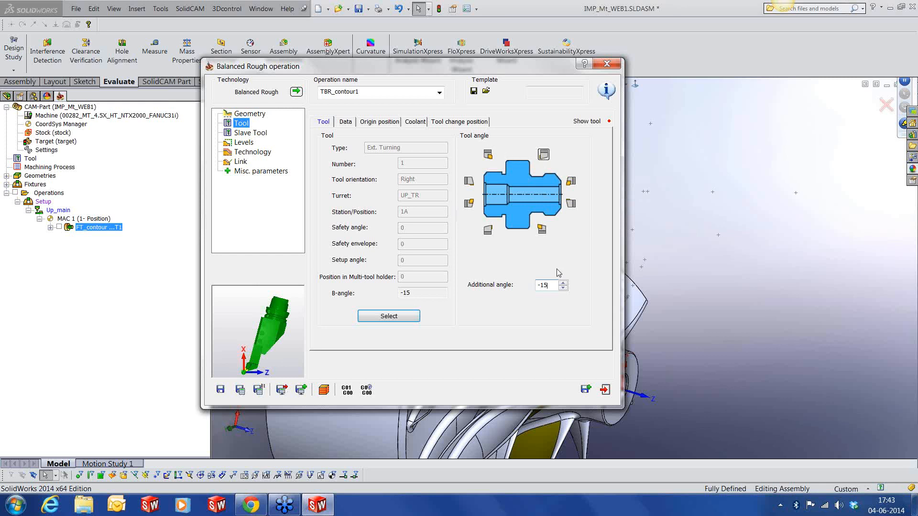
Assign external turning tool 2 on the LW_TR turret as the slave tool, keeping its current mounting orientation
click(258, 133)
click(403, 318)
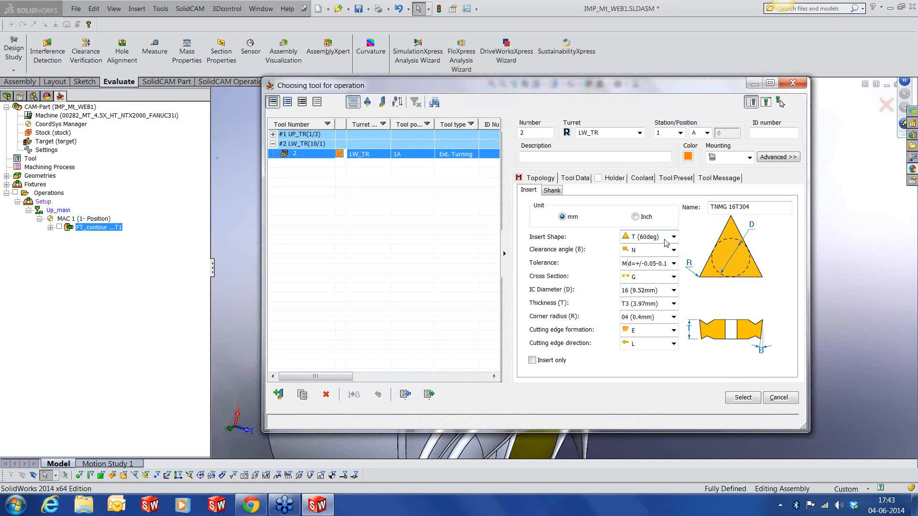
click(748, 158)
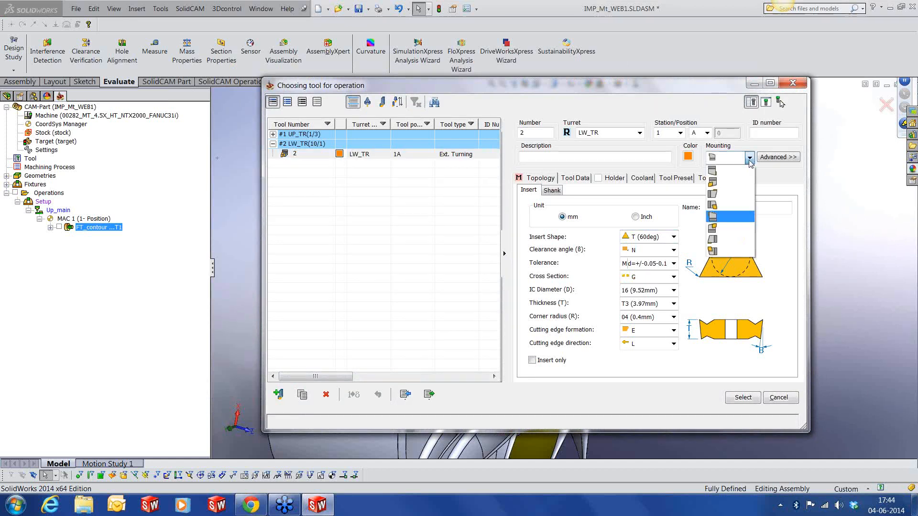
click(730, 217)
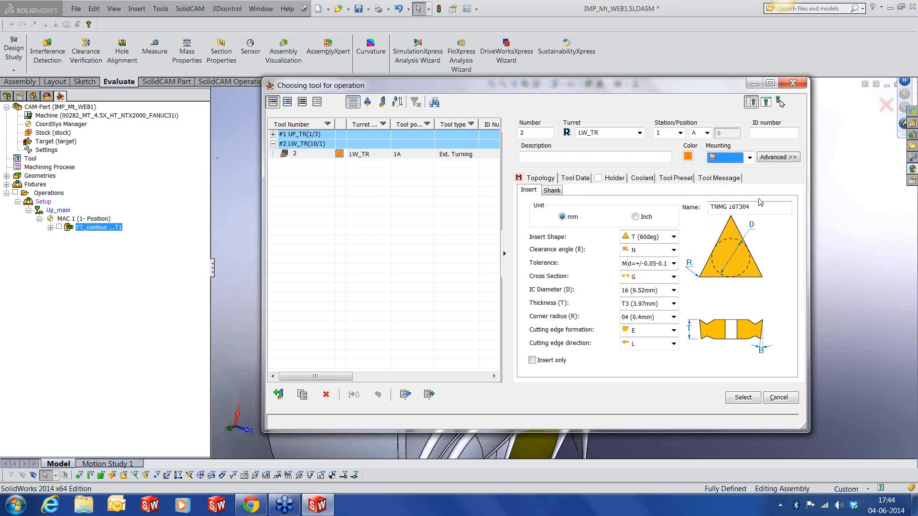
click(743, 398)
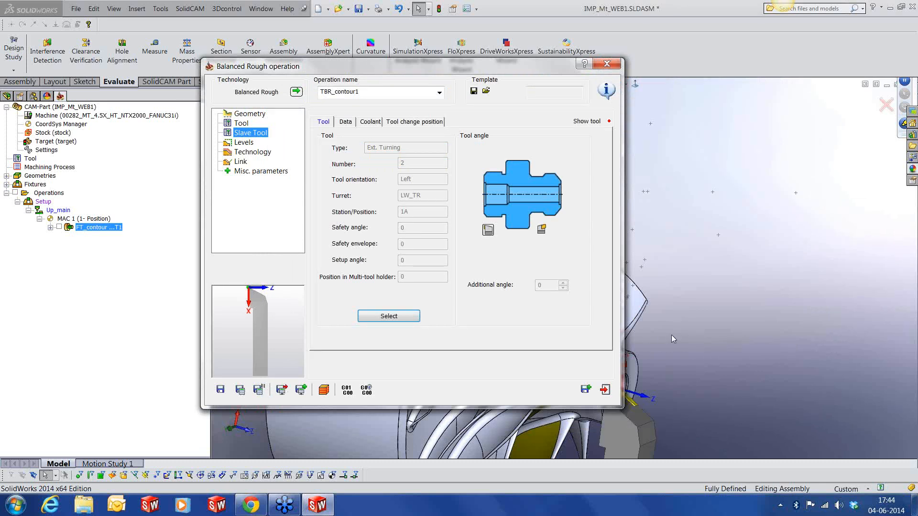
Enable custom safety distances in the operation's levels, with distance X set to 35 and distance Z to 50
click(251, 142)
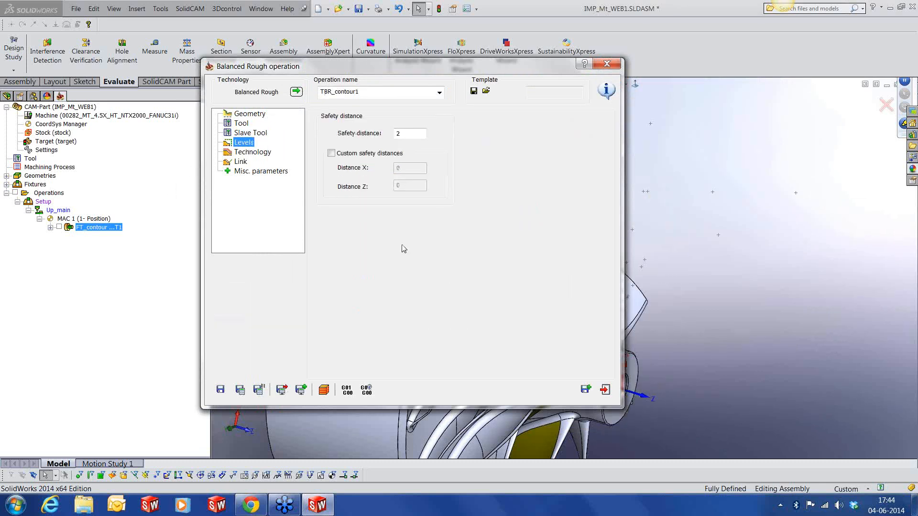
click(331, 153)
key(Tab)
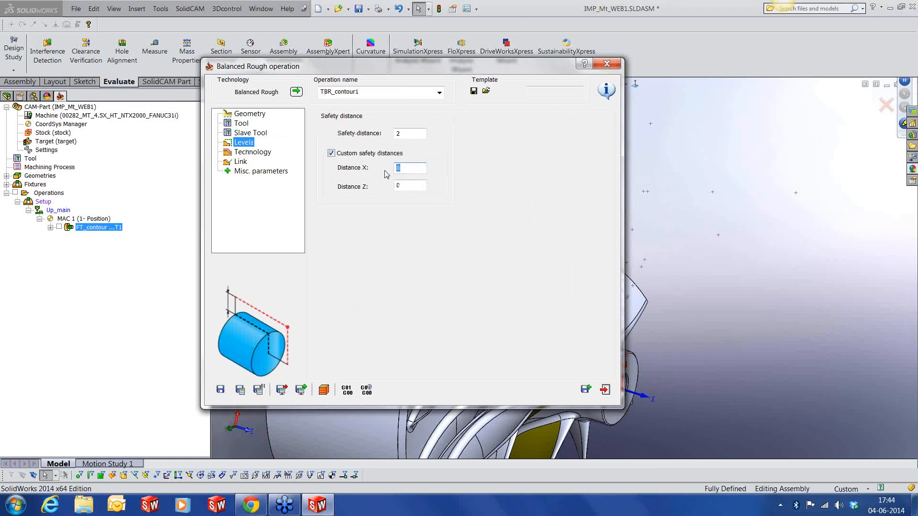
text(2)
click(409, 184)
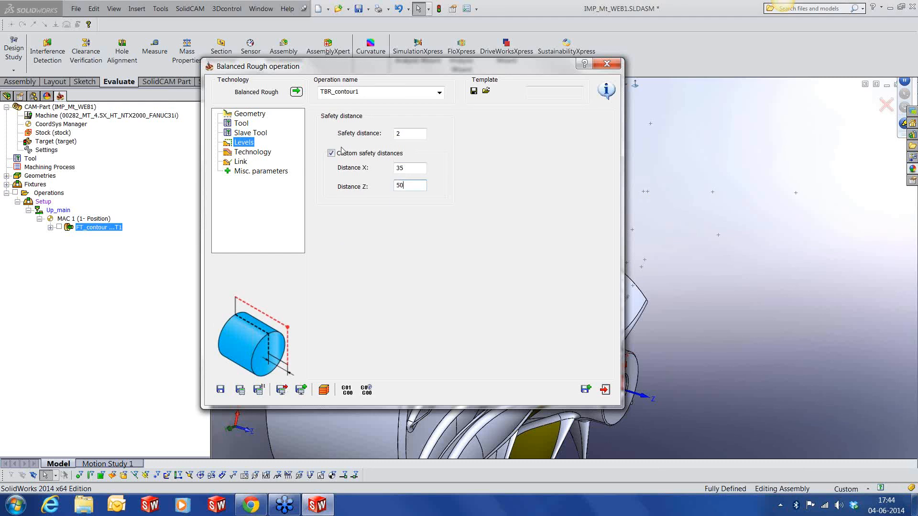
Set the technology's balanced mode to Trailing with a distance of 1
click(249, 154)
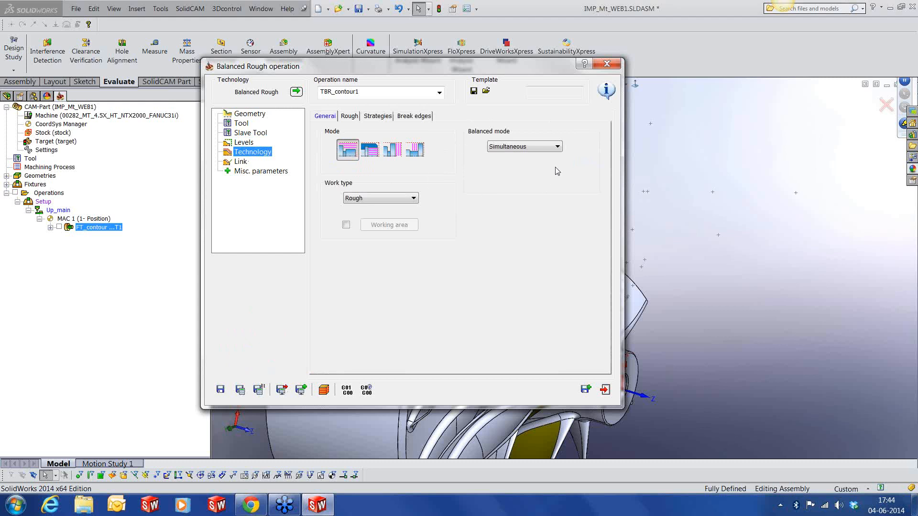
click(558, 147)
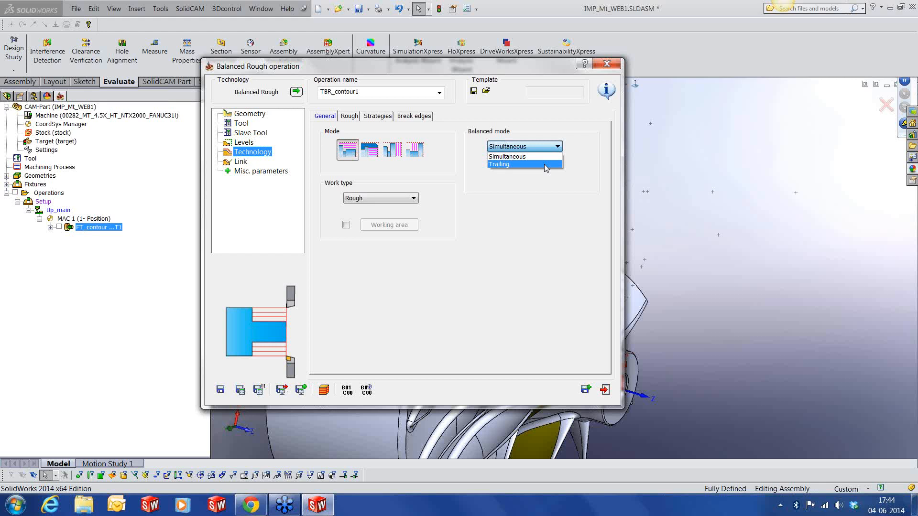
click(546, 165)
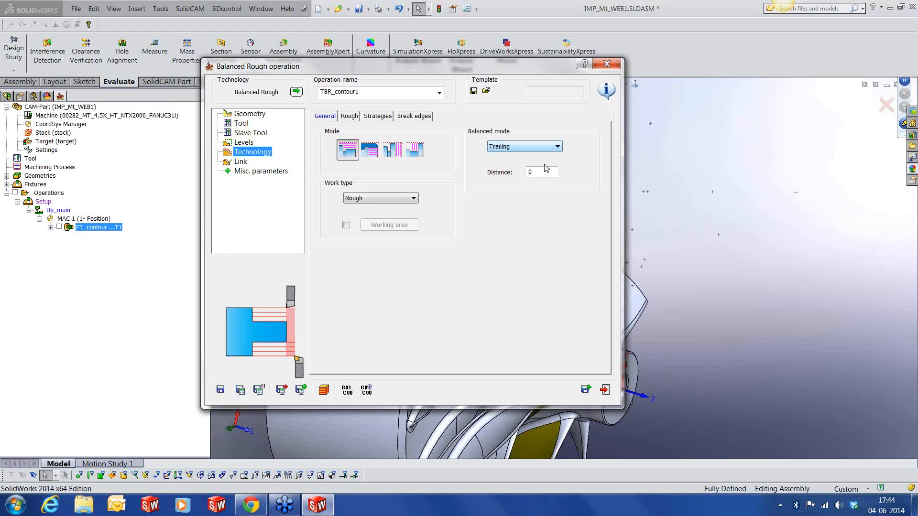
click(544, 171)
Set the equal step down value to 2 for roughing and choose non-descending motions as the strategy
click(350, 116)
click(536, 165)
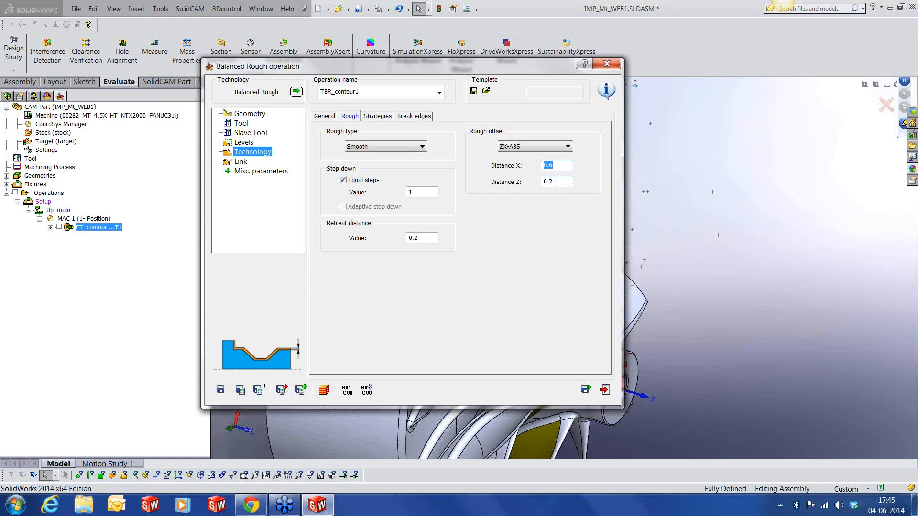
click(418, 193)
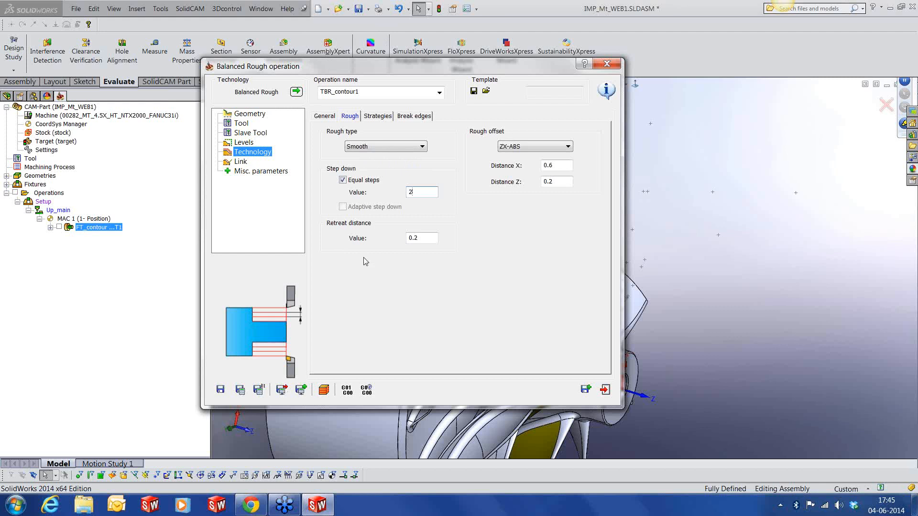
click(378, 115)
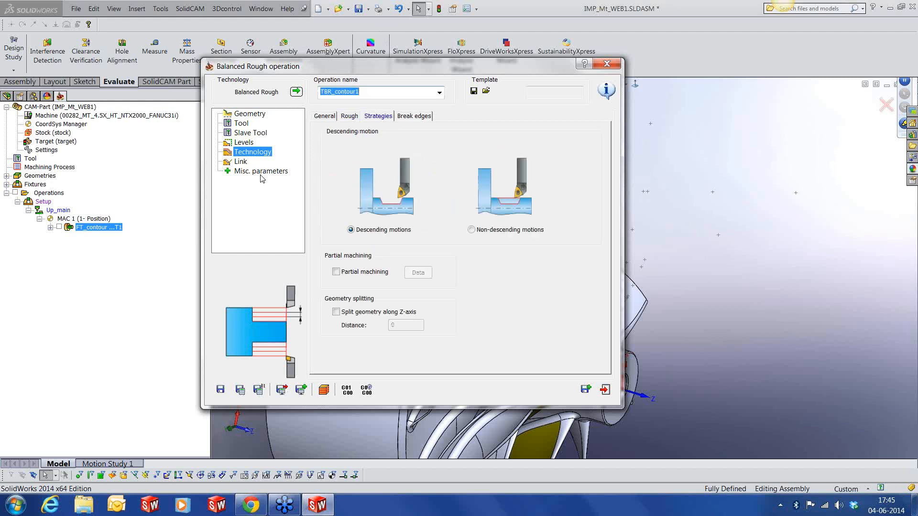
click(490, 230)
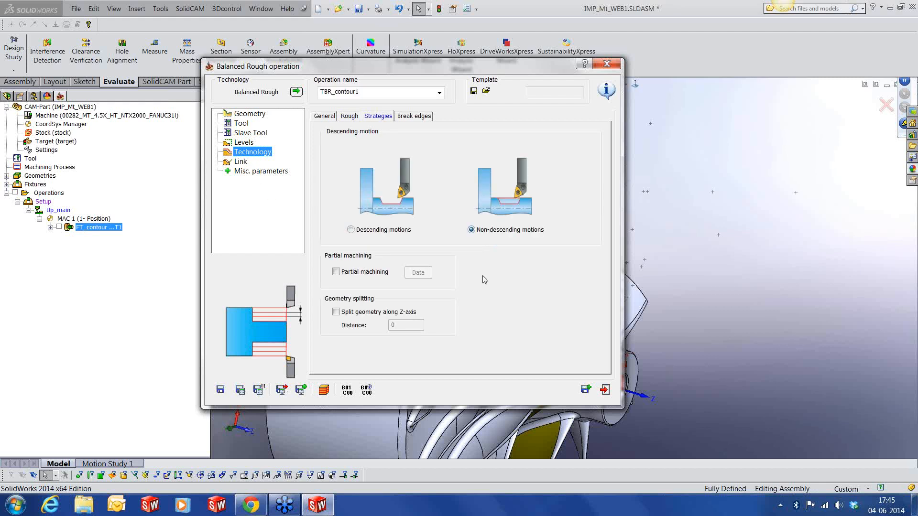
Review the break edges, general technology and link settings, and save and calculate the balanced rough operation
click(413, 117)
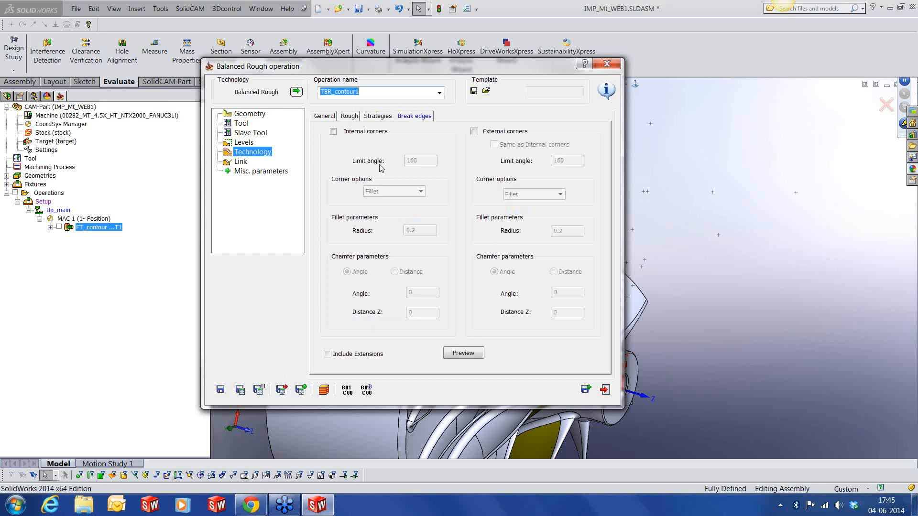
click(332, 119)
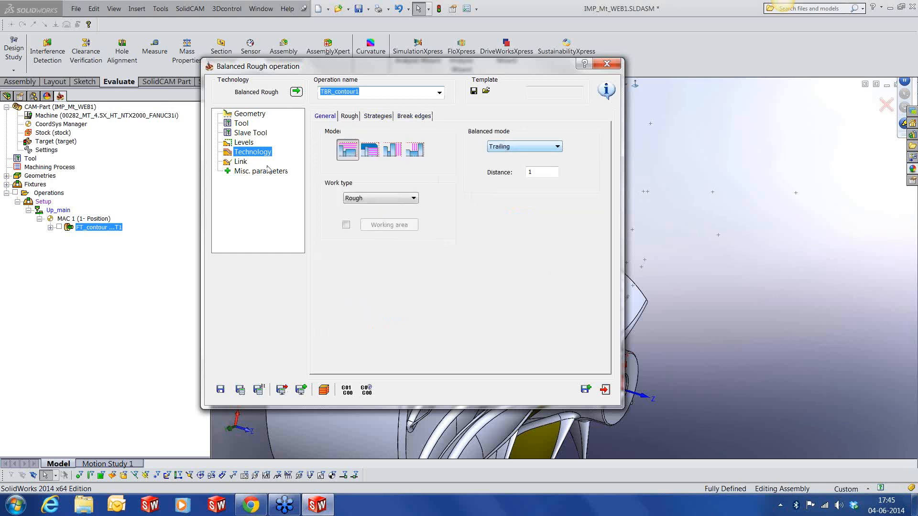
click(240, 163)
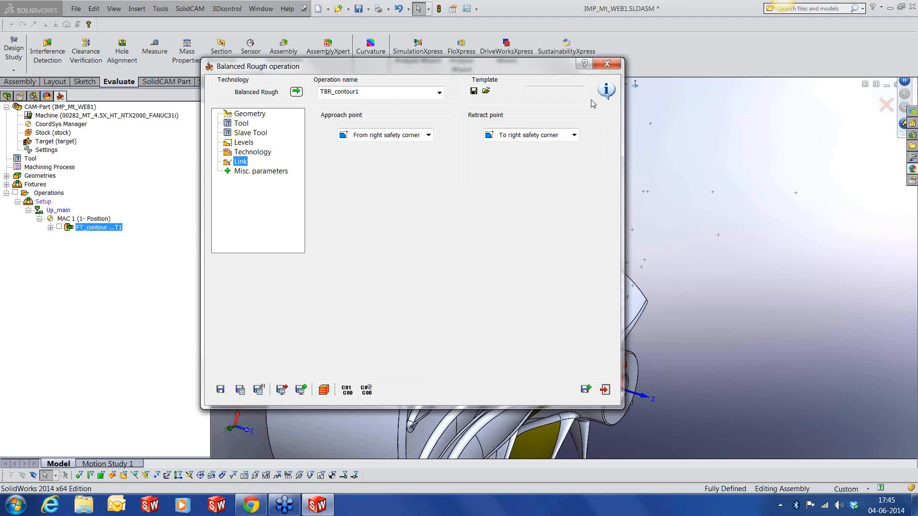
click(235, 391)
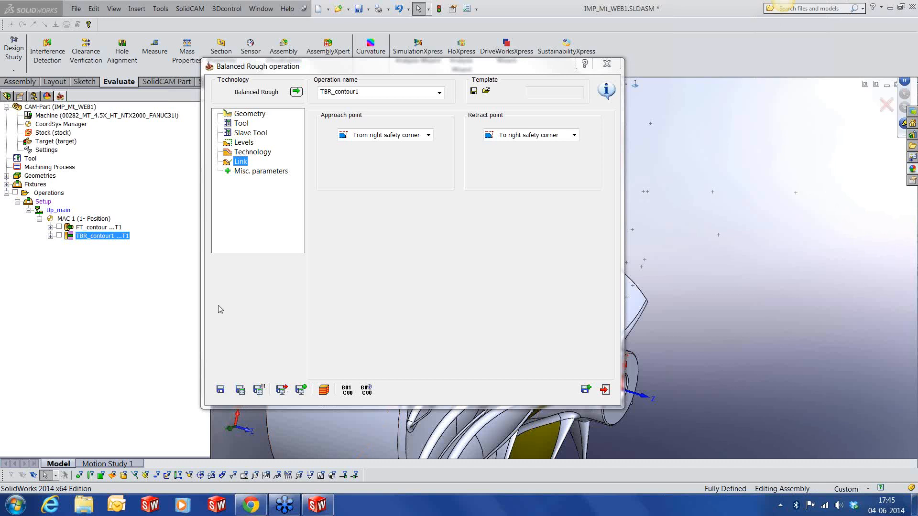
Simulate the balanced rough in Turning mode, single-stepping both tools' approach and playing the remaining tool path
click(324, 391)
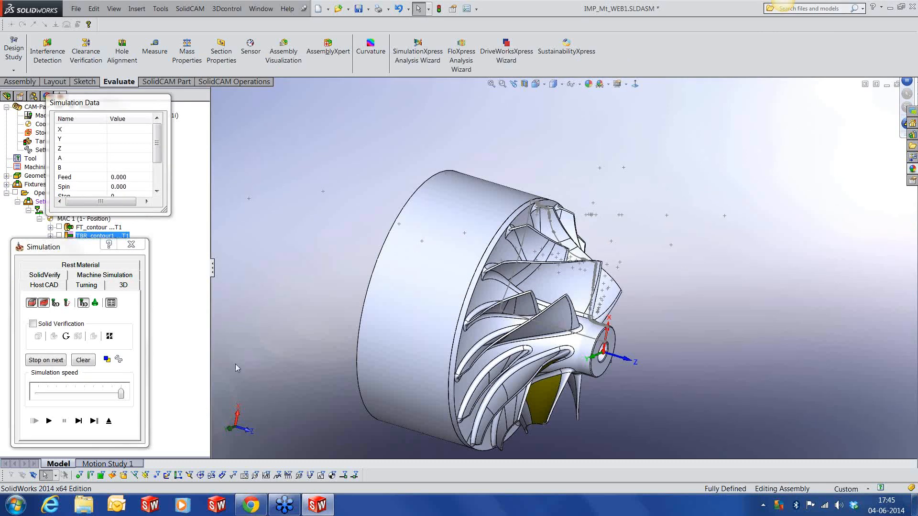
click(88, 285)
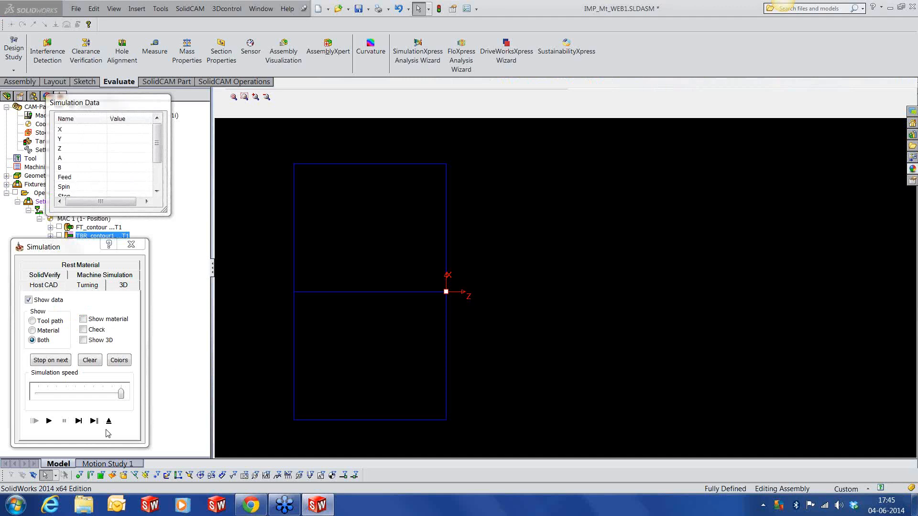
click(79, 421)
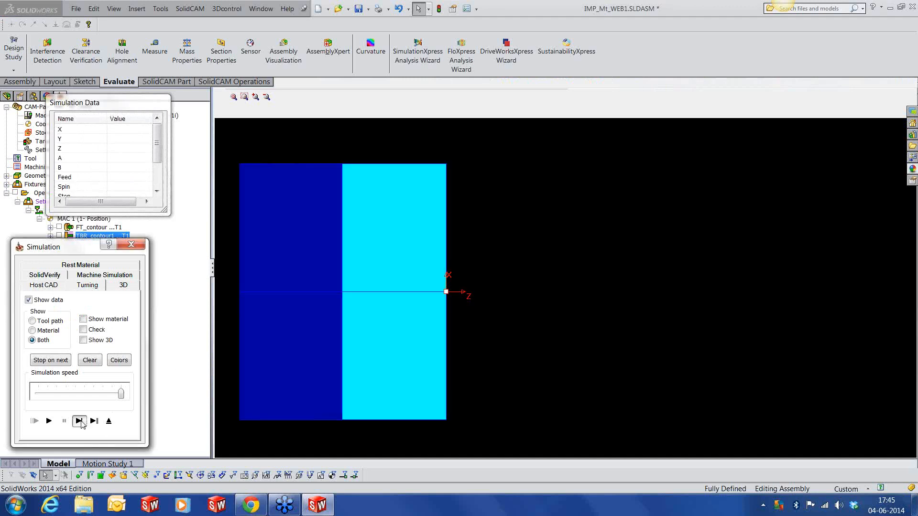
click(79, 421)
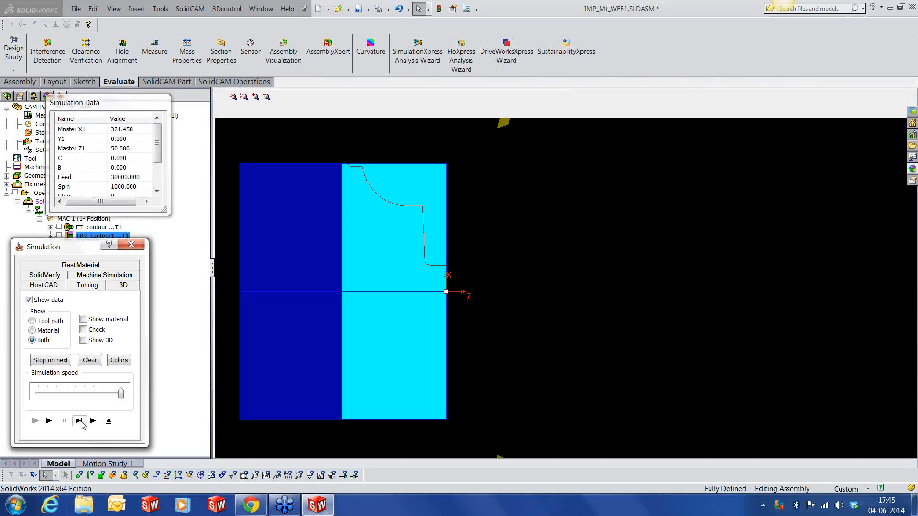
click(81, 423)
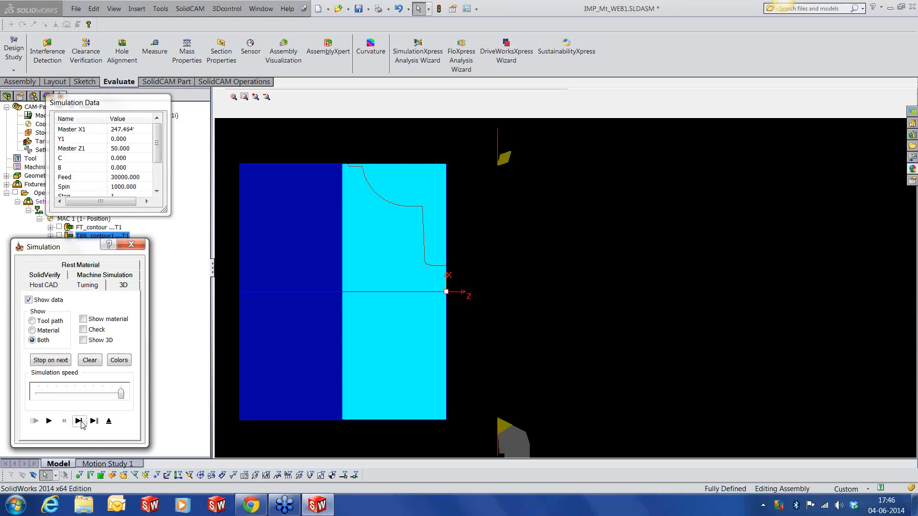
click(79, 421)
click(79, 421)
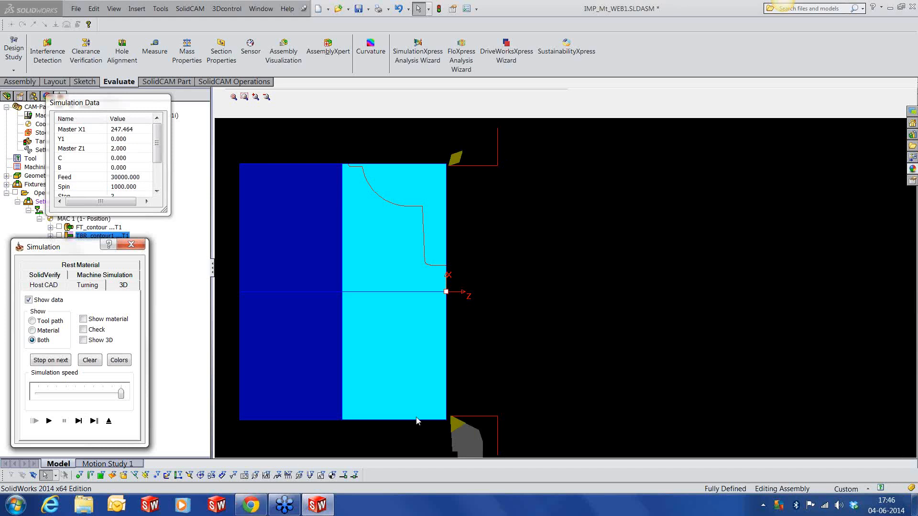
click(79, 422)
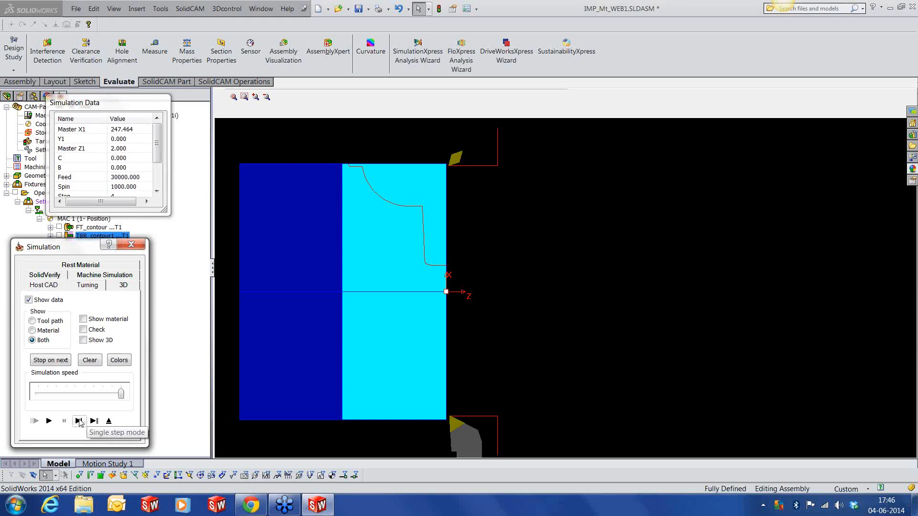
click(50, 421)
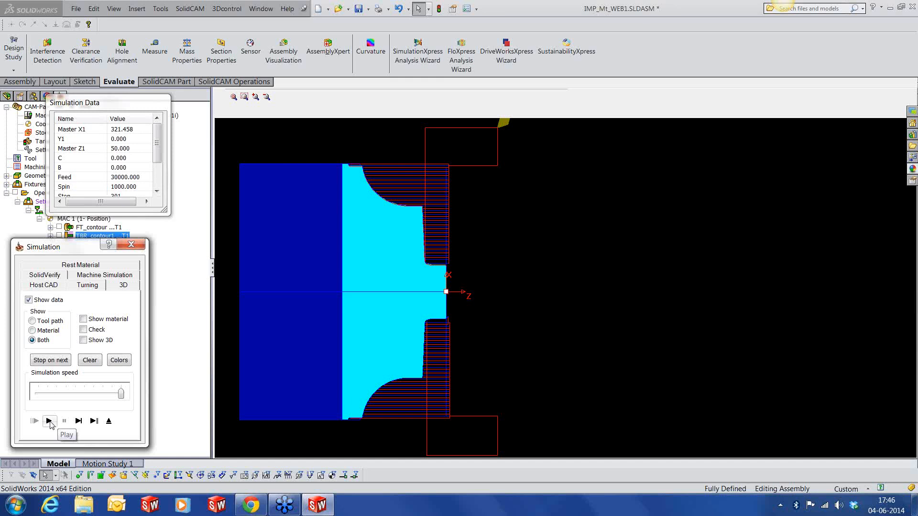
Run the balanced rough in SolidVerify, starting at reduced speed, raising the speed during the cut and pausing the playback
click(45, 275)
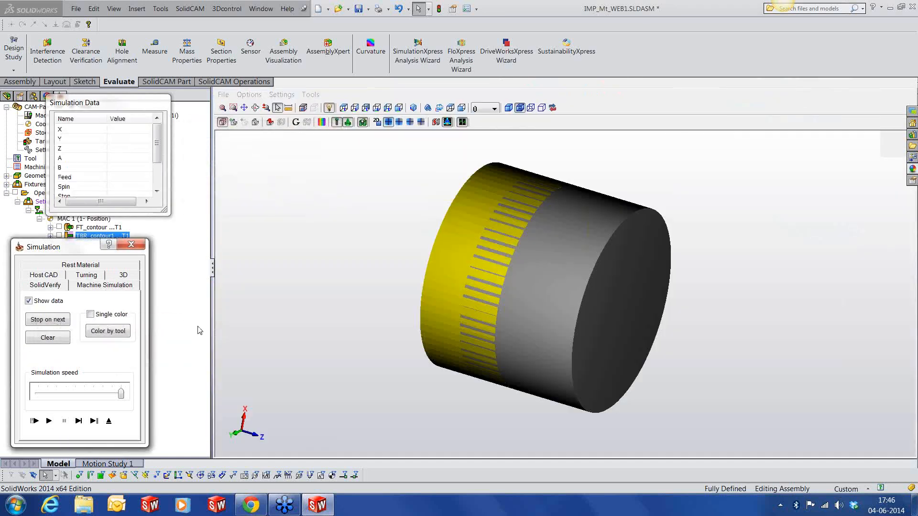
click(84, 400)
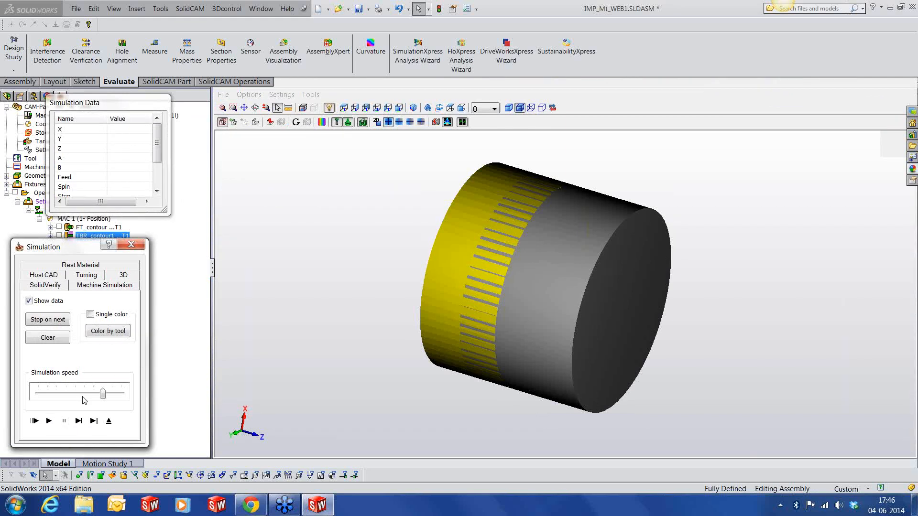
click(421, 181)
scroll(422, 182, down, 2)
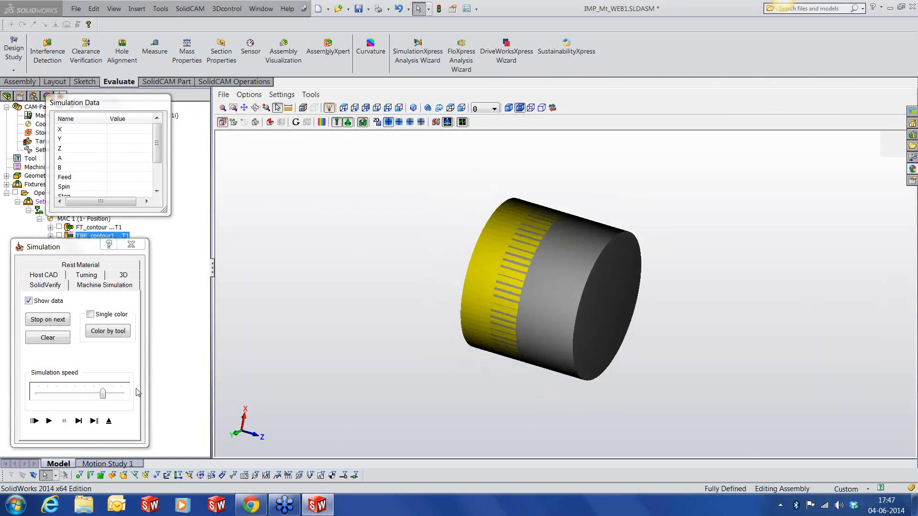
click(49, 422)
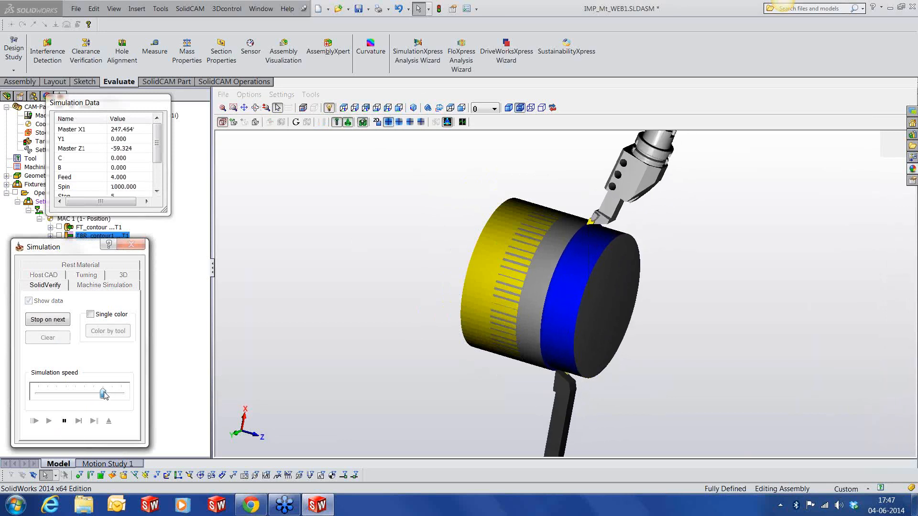
drag(104, 395, 121, 393)
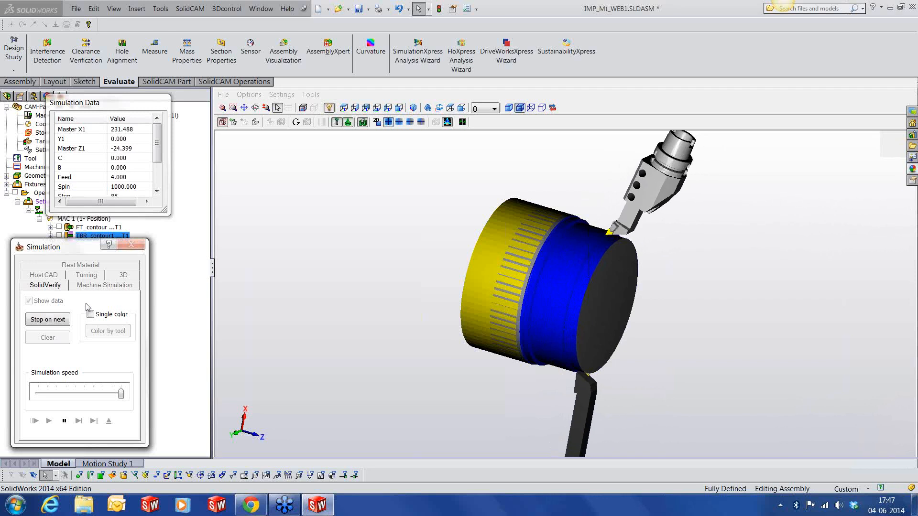
click(64, 421)
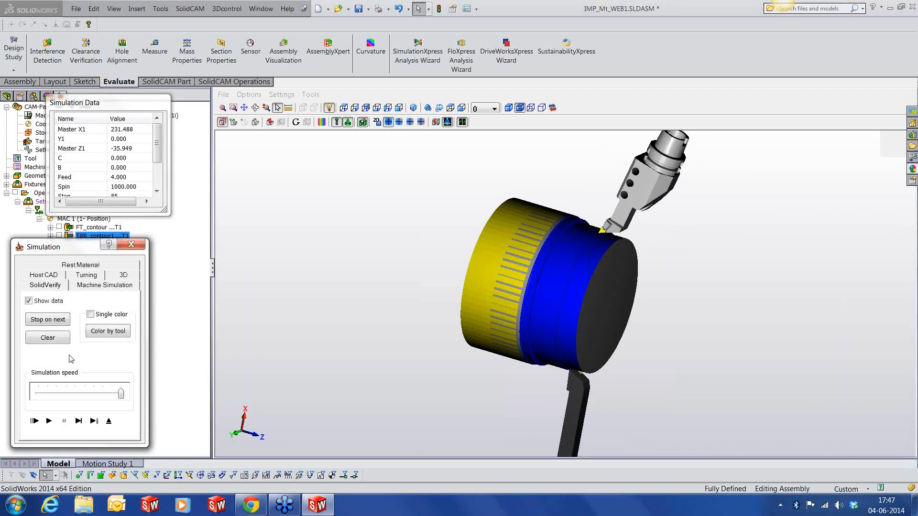
Run the machine simulation of the balanced rough from a front close-up of the spindle and both turrets at increased speed
click(87, 290)
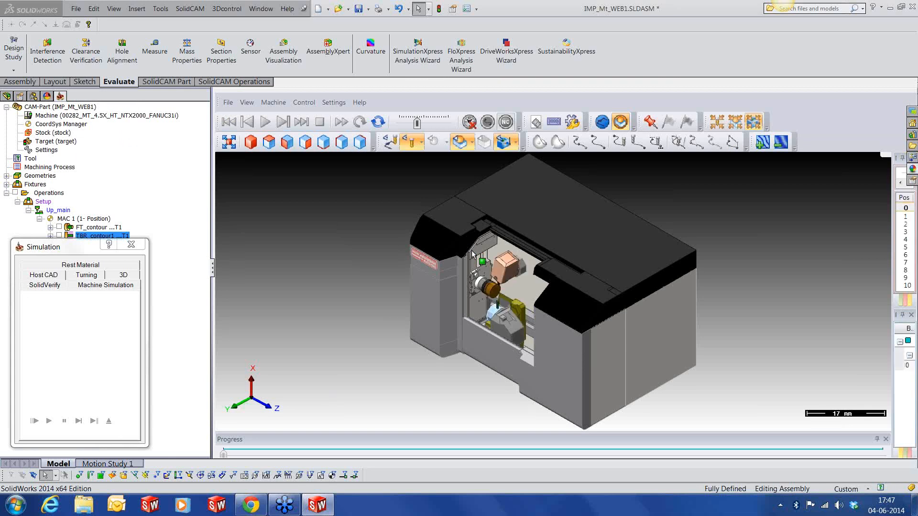
click(288, 145)
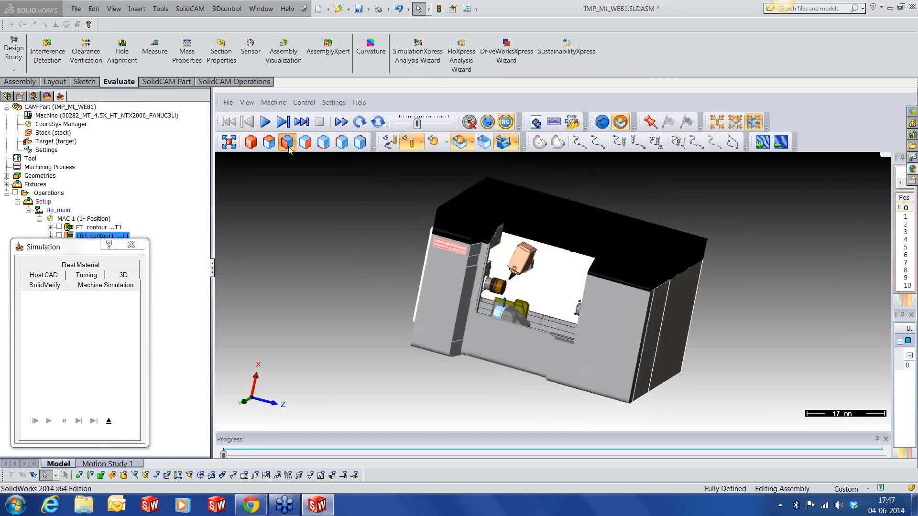
scroll(524, 275, up, 2)
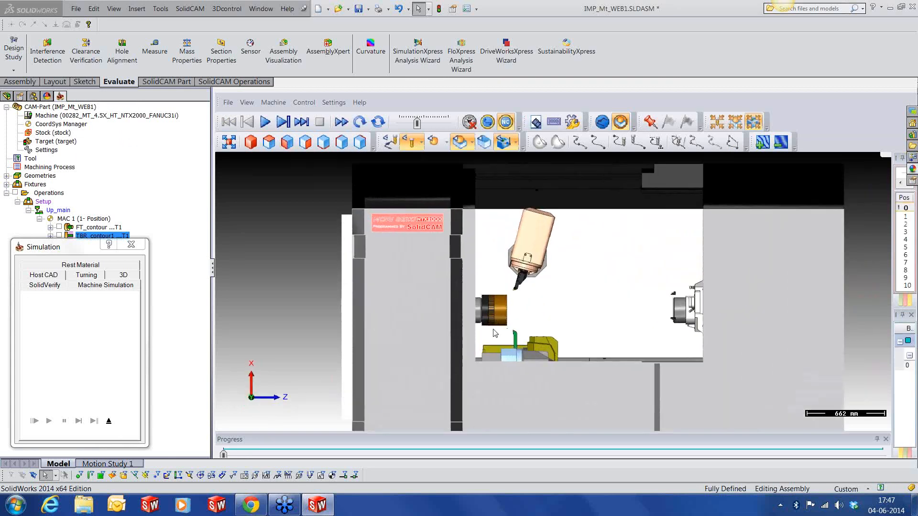
scroll(495, 333, up, 3)
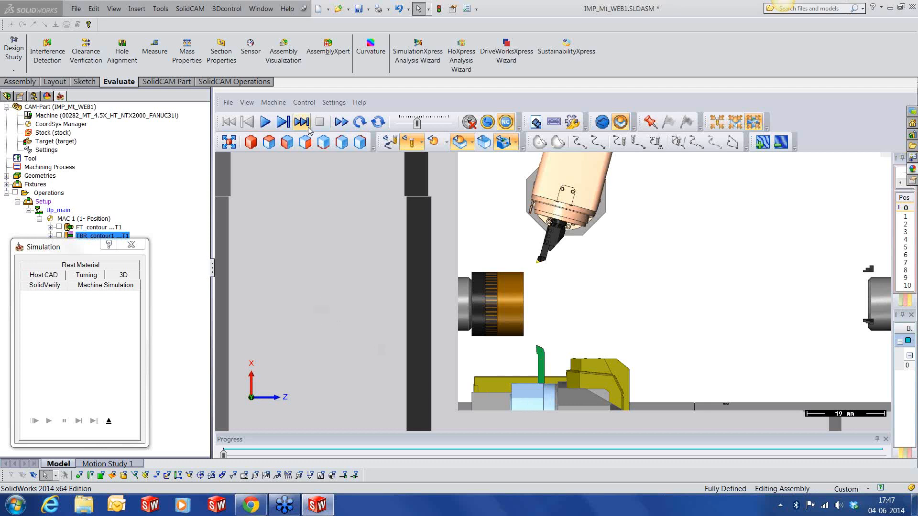
scroll(603, 275, up, 1)
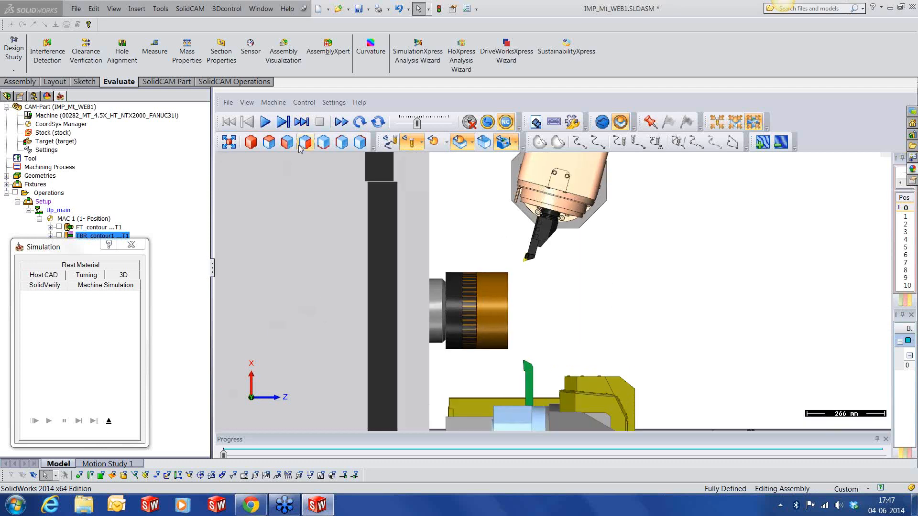
click(263, 122)
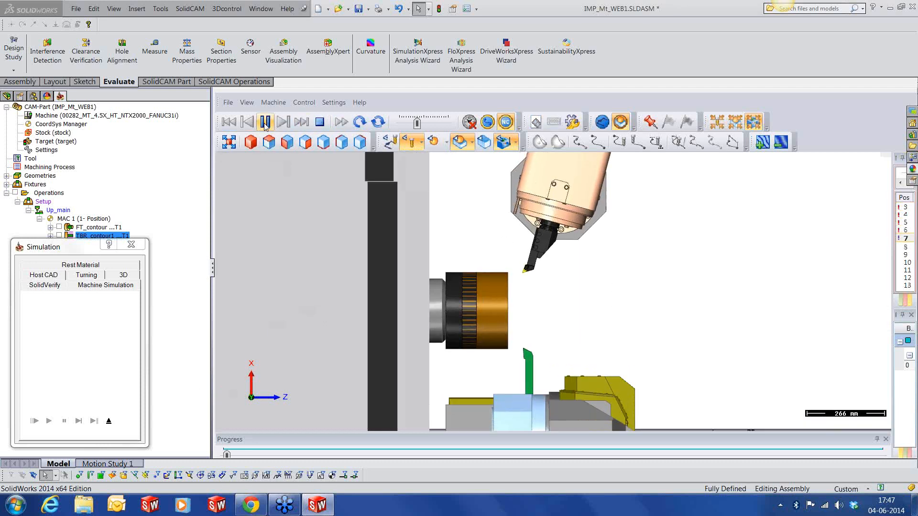
drag(417, 123, 423, 125)
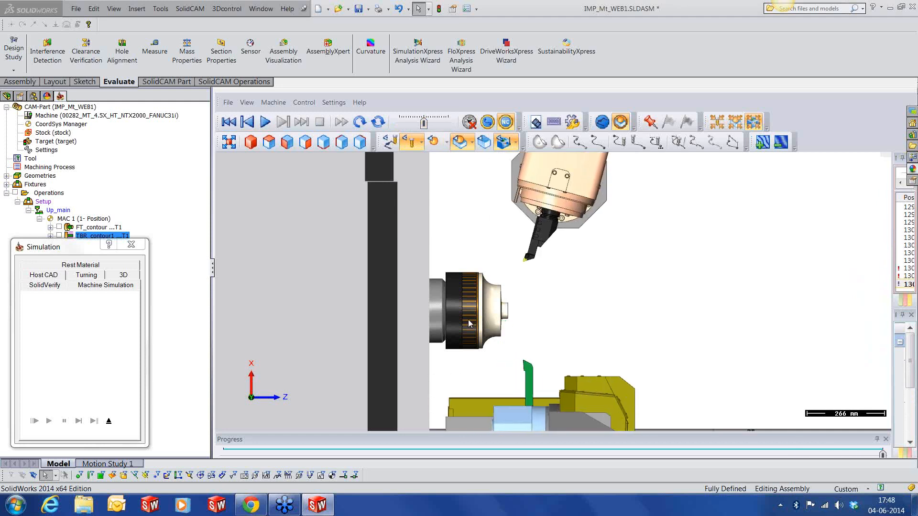
Examine the roughed part in the machine simulation from an angled view, exit the simulation and close the balanced rough operation
drag(463, 328, 412, 338)
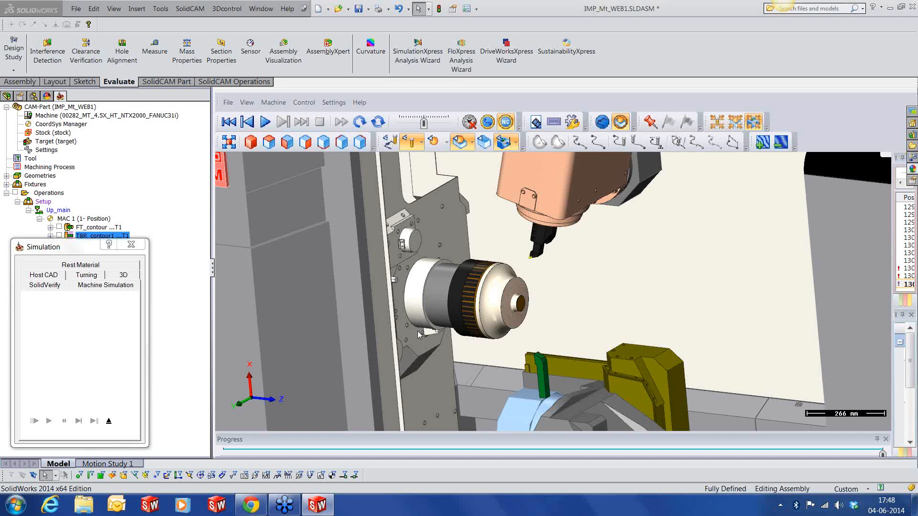
click(109, 421)
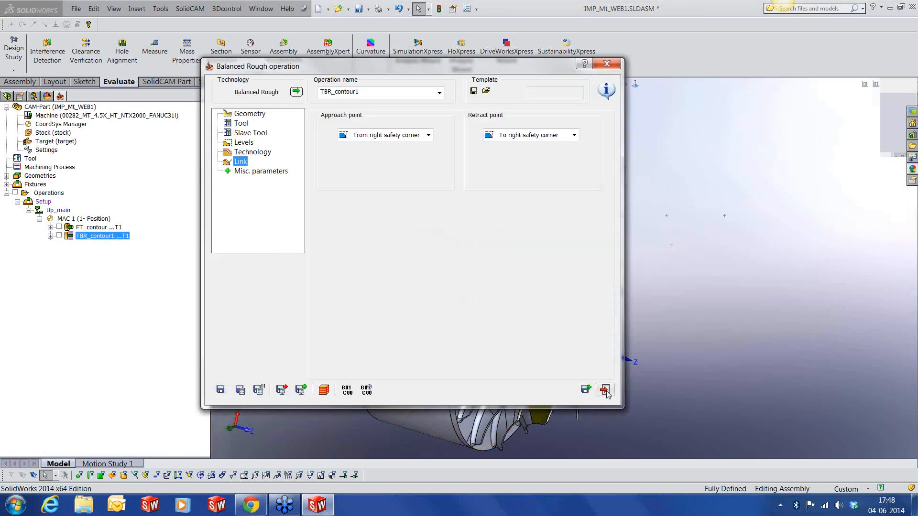
click(605, 390)
Add a turning operation after the balanced rough, using contour1 as its geometry
right_click(119, 237)
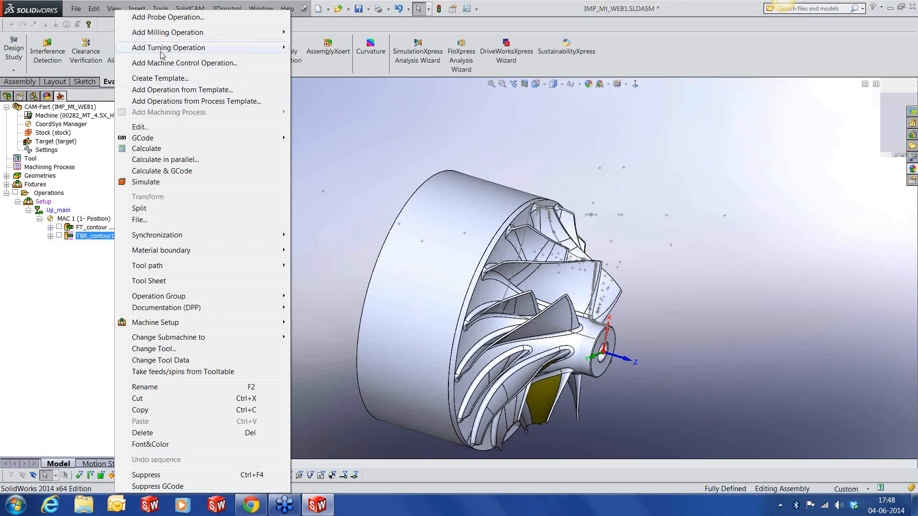
mouse_move(201, 32)
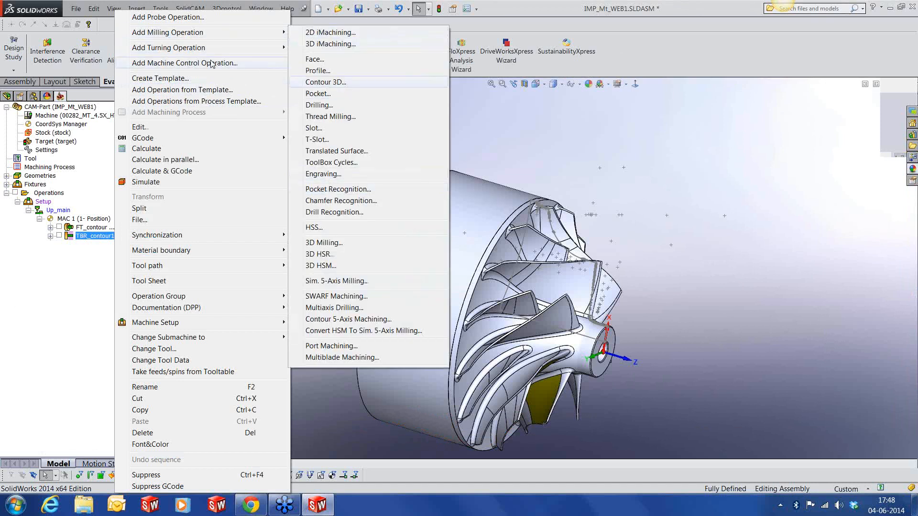
mouse_move(206, 48)
click(319, 59)
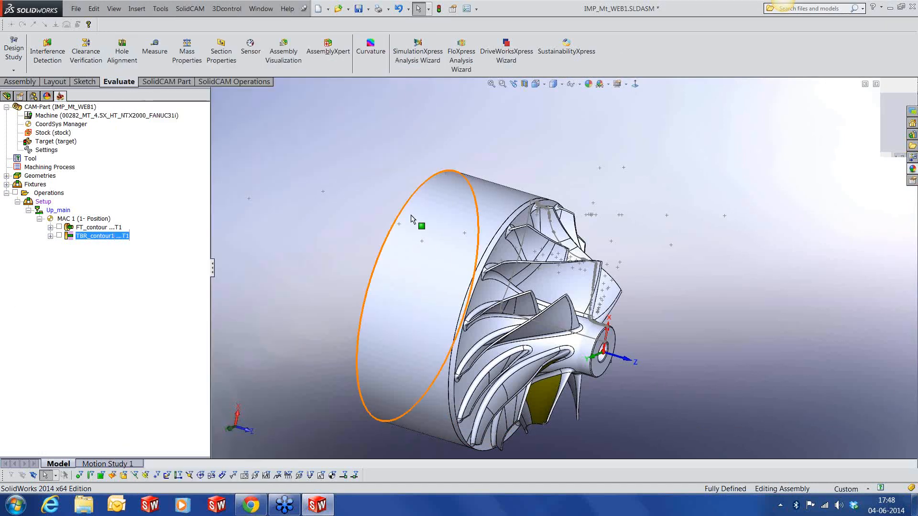
click(428, 190)
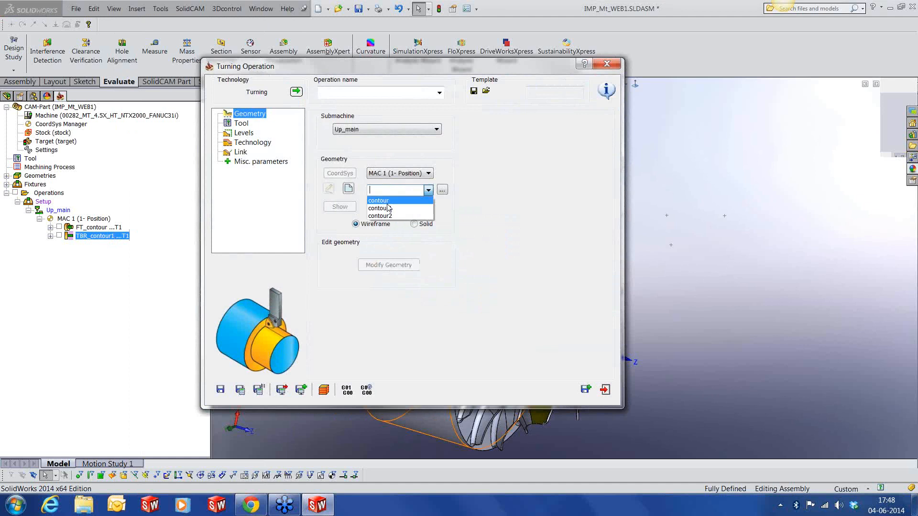
click(388, 207)
Assign external turning tool 1 from the UP_TR turret and set its additional angle to -15
click(243, 123)
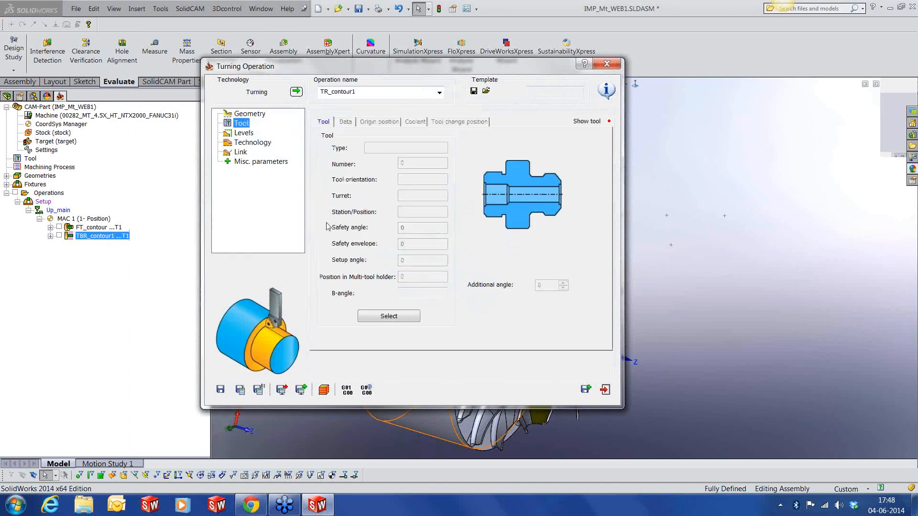
click(400, 317)
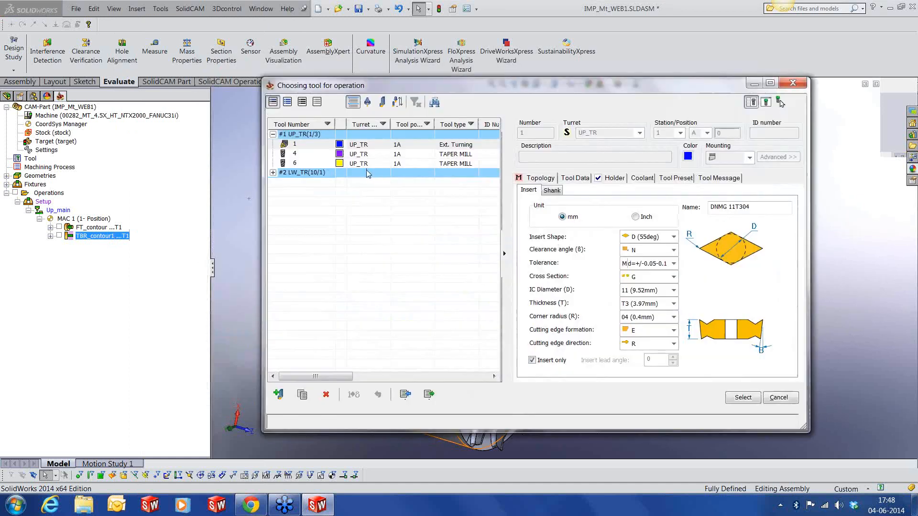
click(383, 163)
click(390, 144)
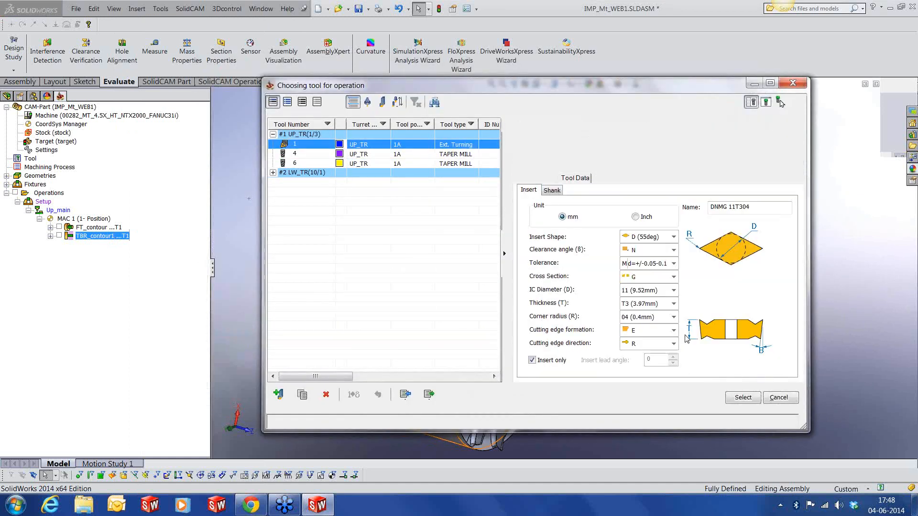
click(737, 399)
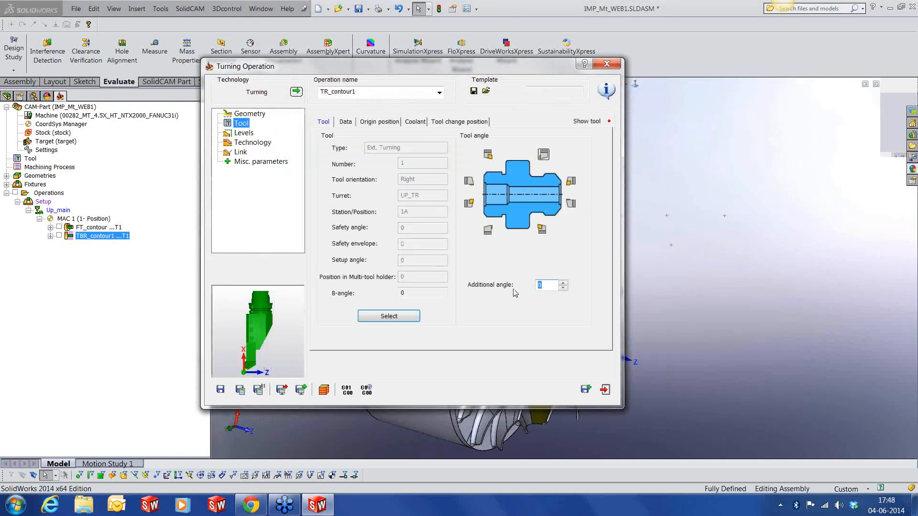
text(-15)
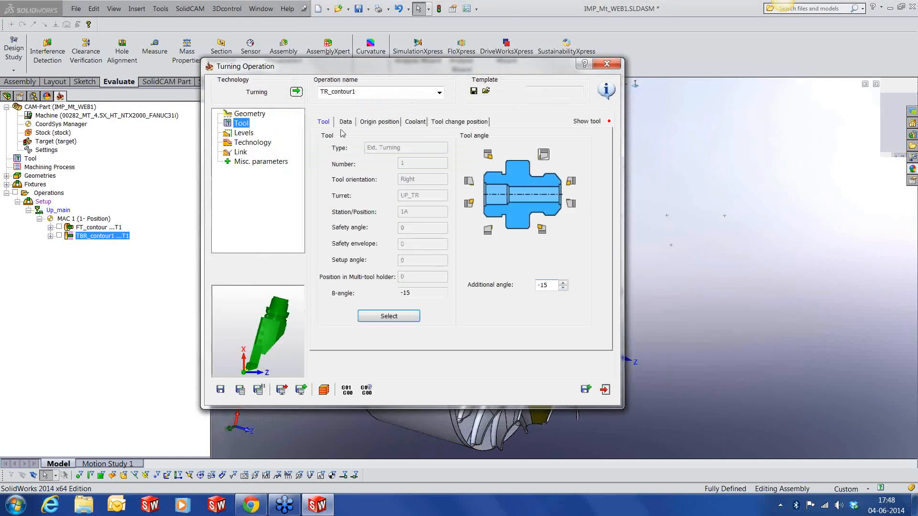
Enable custom safety distances for the turning operation, with 35 in X and 50 in Z
click(245, 133)
click(331, 153)
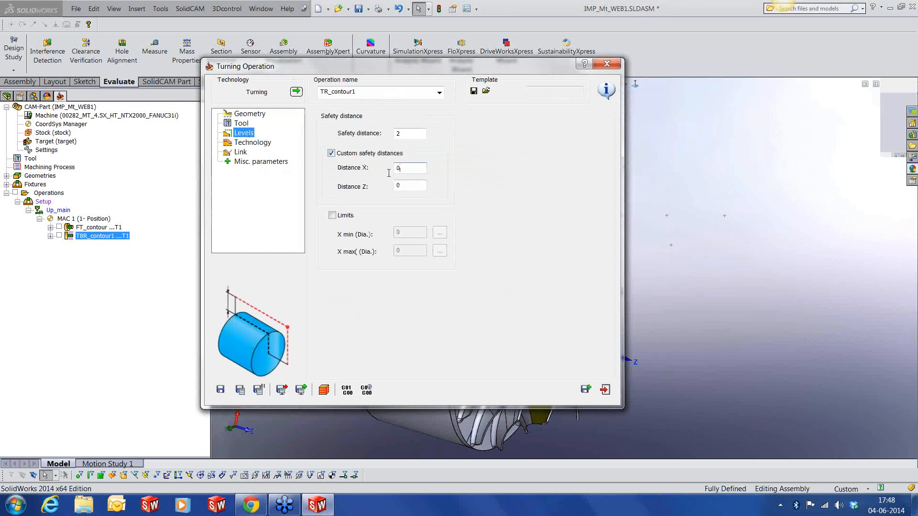
key(Tab)
text(35)
double_click(396, 186)
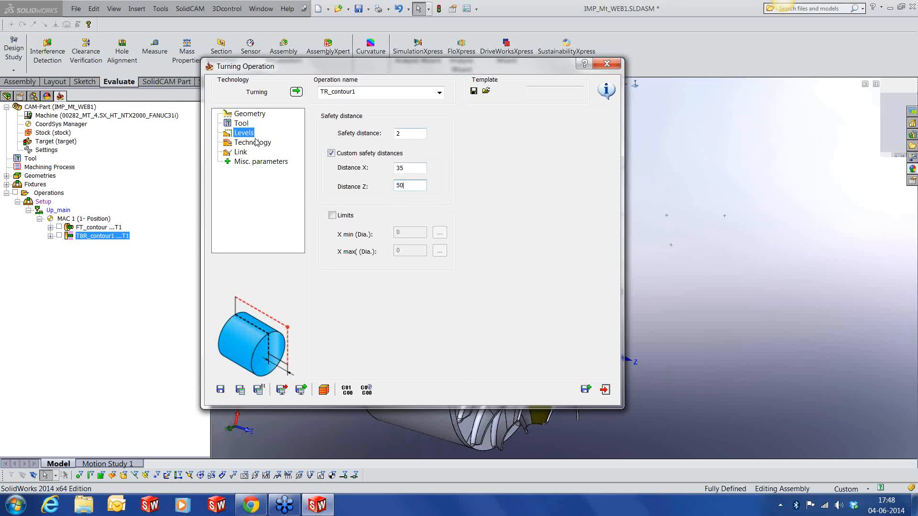
Set the turning work type to Finish only and apply the finish to the entire geometry
click(253, 142)
click(368, 201)
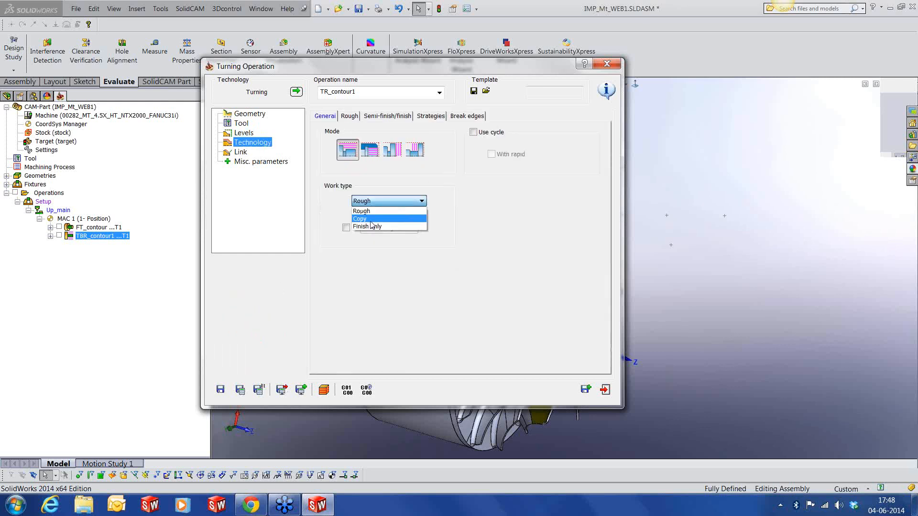
click(366, 225)
click(373, 117)
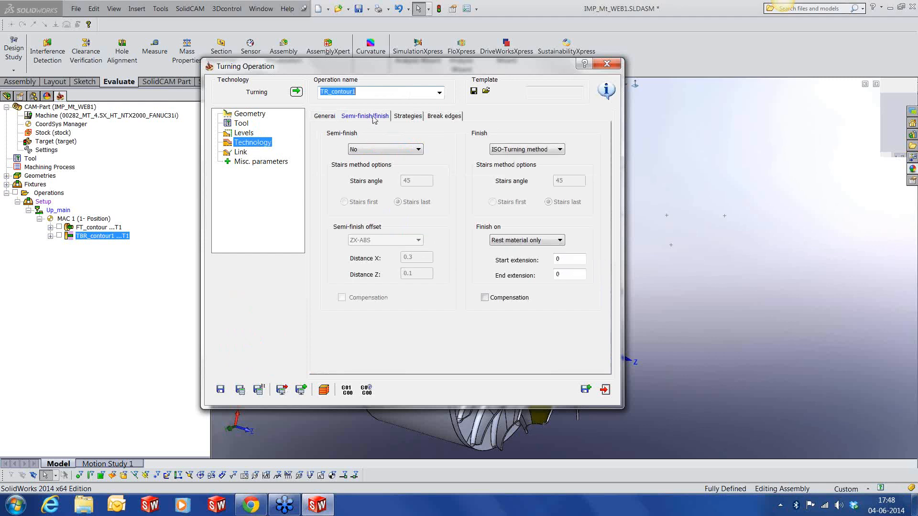
click(534, 240)
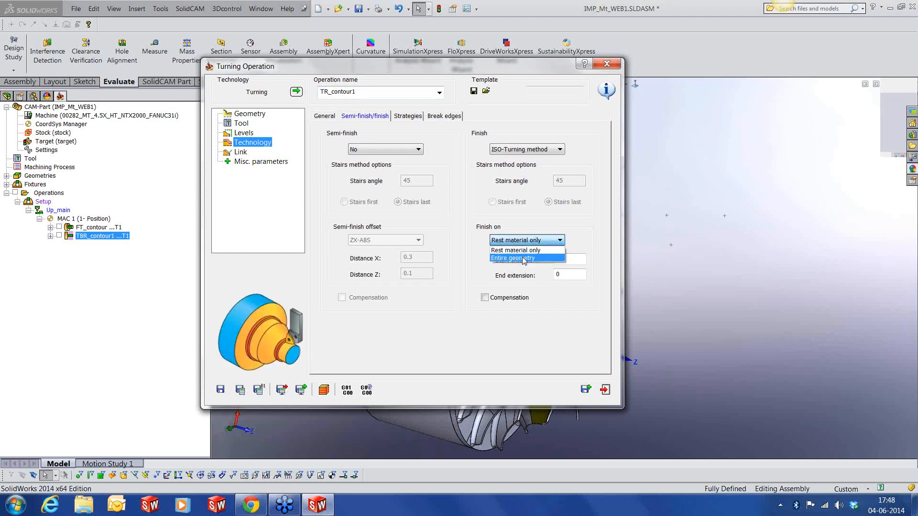
click(521, 259)
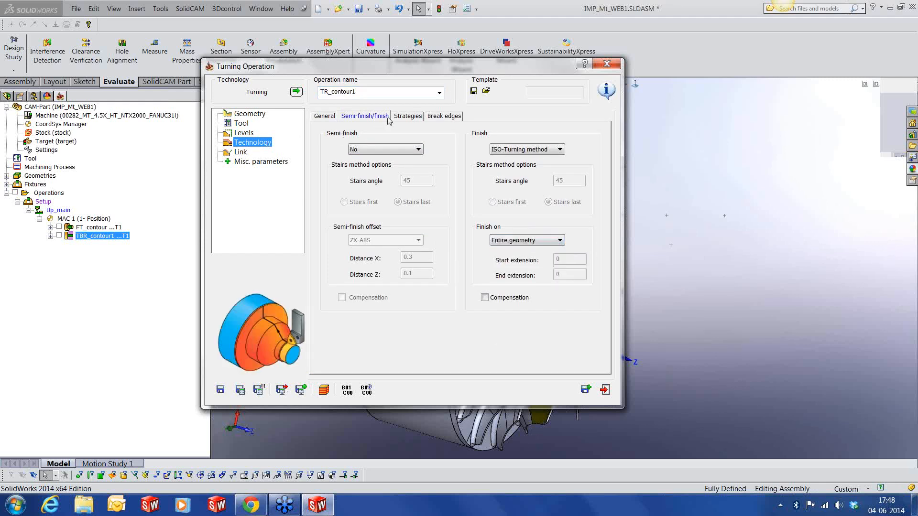
Review the descending motion strategy and link settings, and save and calculate the finish turning operation
click(406, 117)
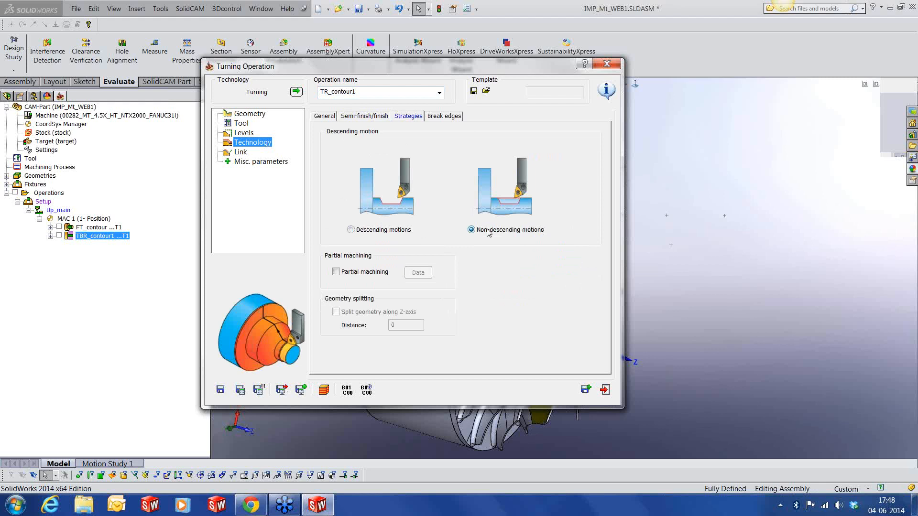
click(241, 152)
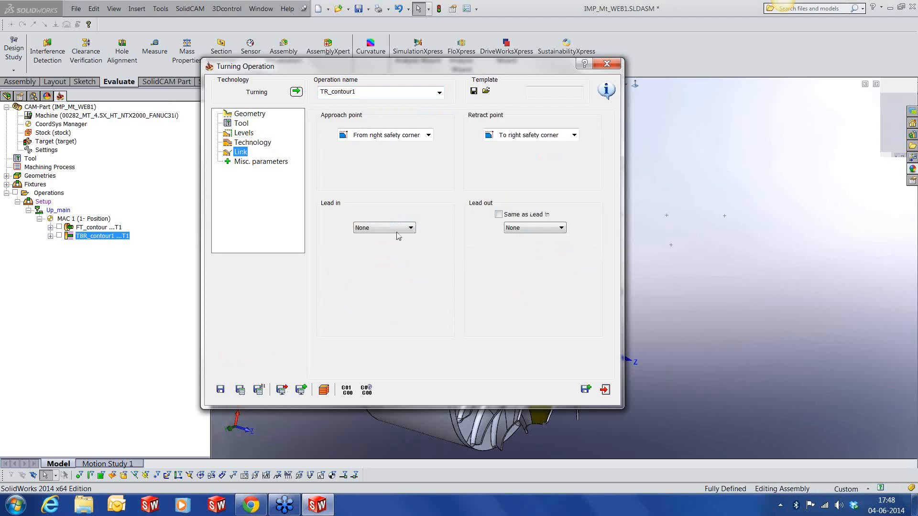
click(239, 391)
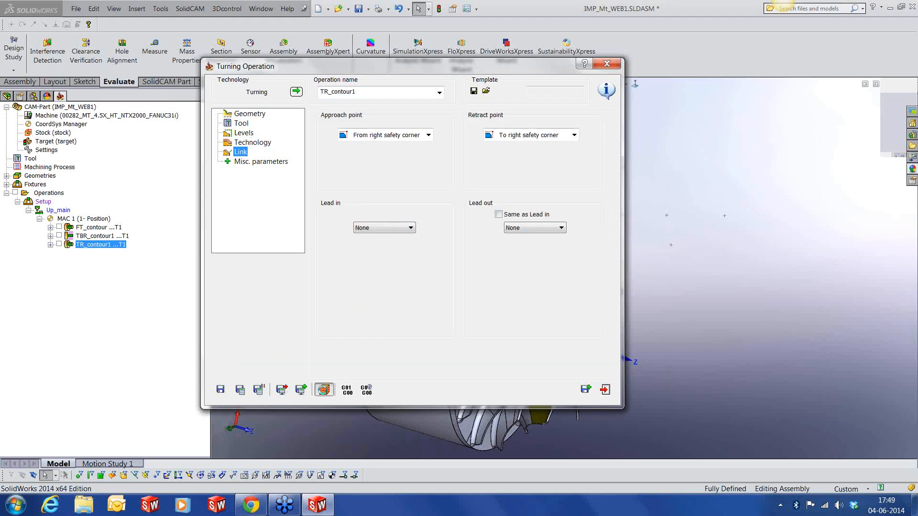
Play the finish turning in SolidVerify at reduced speed from a close-up of the stock, and close the simulation and operation
click(324, 390)
click(46, 275)
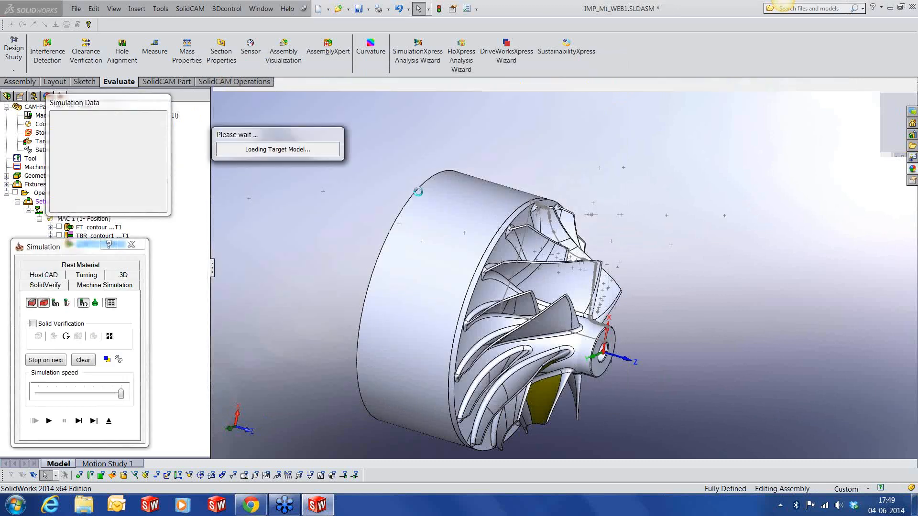
middle_drag(655, 263, 646, 264)
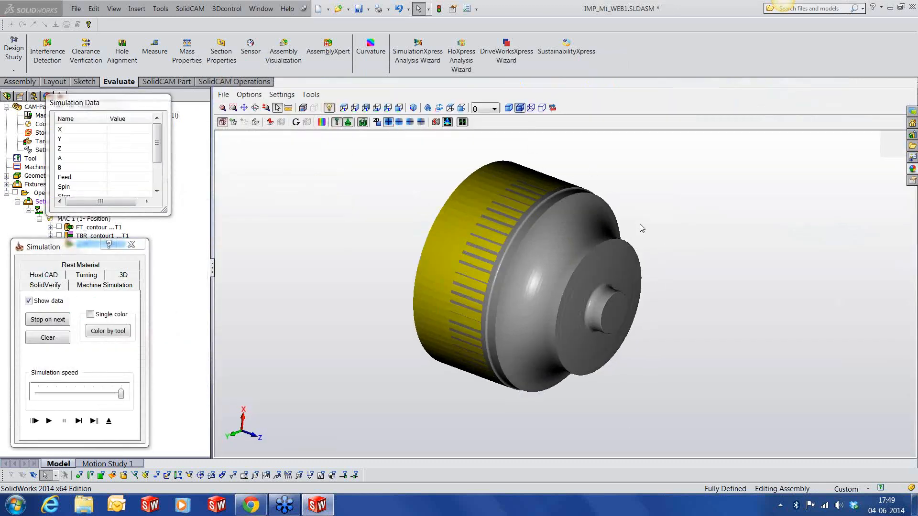
scroll(642, 228, up, 2)
ctrl+middle_drag(640, 219, 627, 227)
click(81, 424)
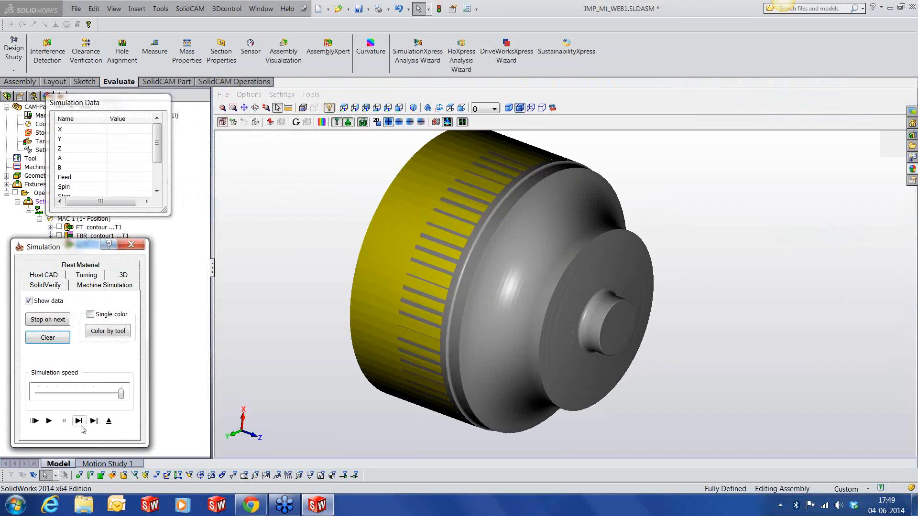
click(91, 392)
click(91, 391)
click(49, 421)
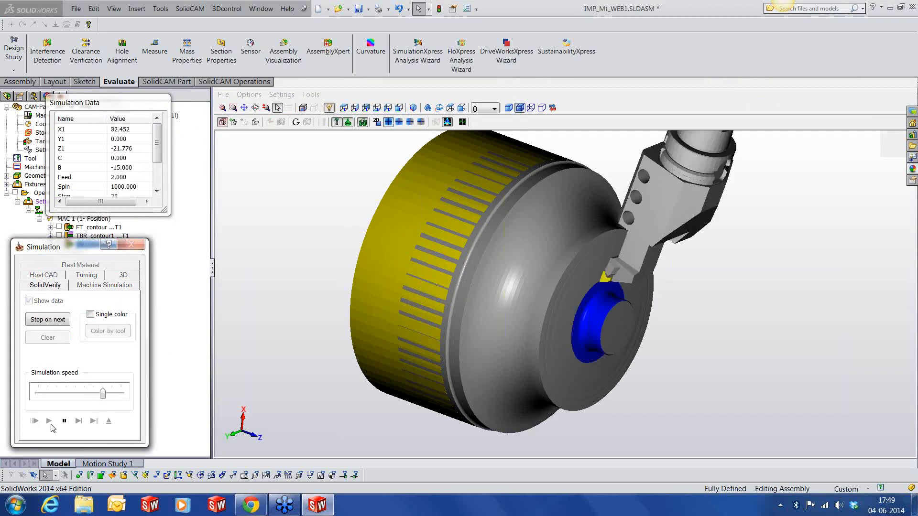
mouse_move(444, 346)
middle_down()
mouse_move(432, 338)
mouse_move(441, 350)
middle_up()
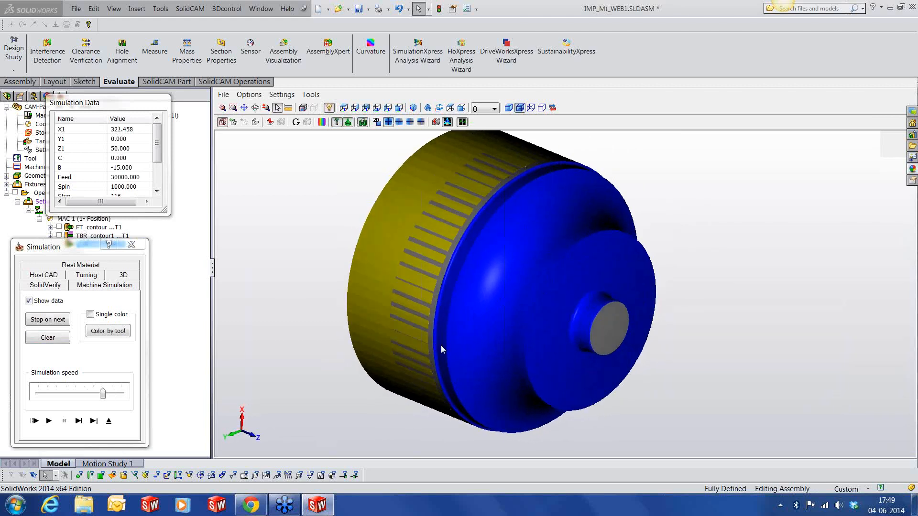
click(109, 421)
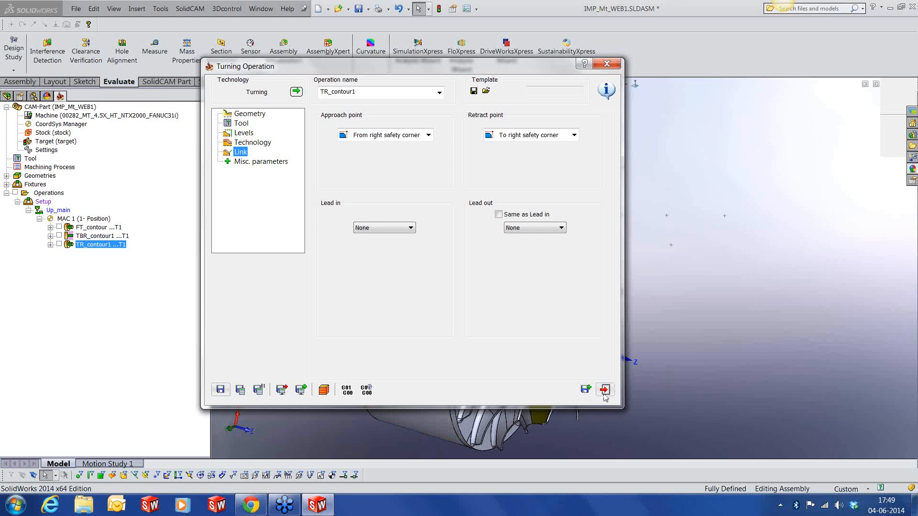
click(604, 395)
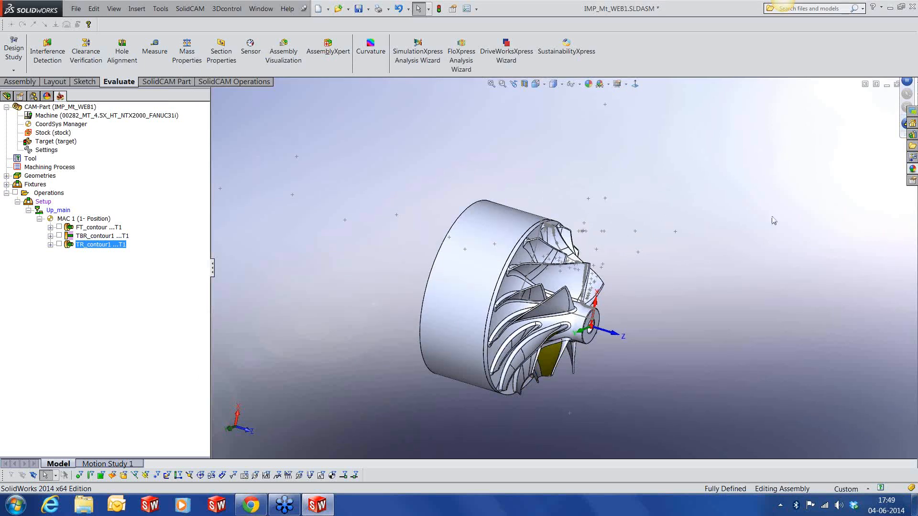
Run the machine simulation of the finish turning from a close-up of the spindle and turrets, and exit it
right_click(83, 245)
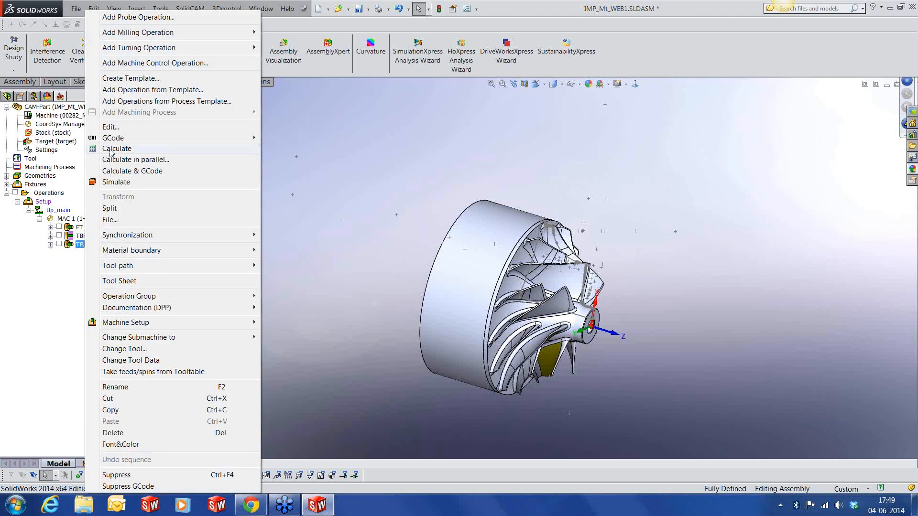
click(111, 182)
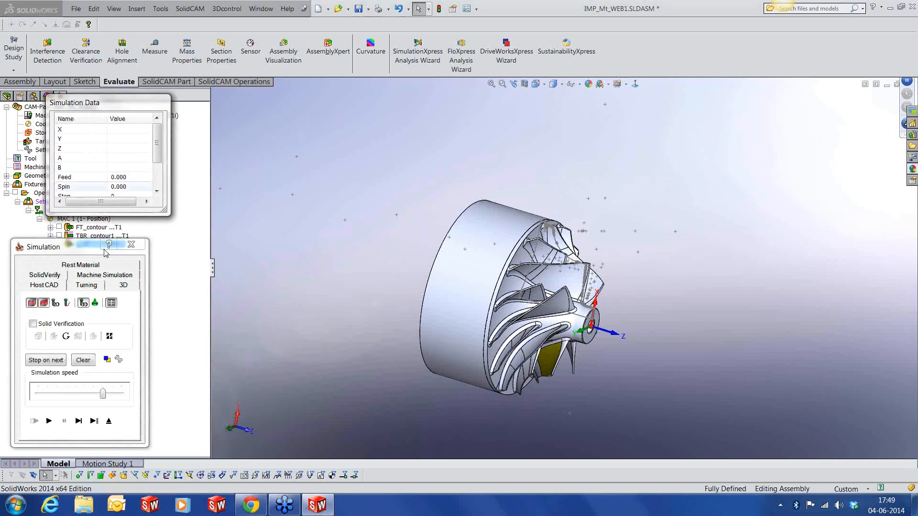
click(95, 277)
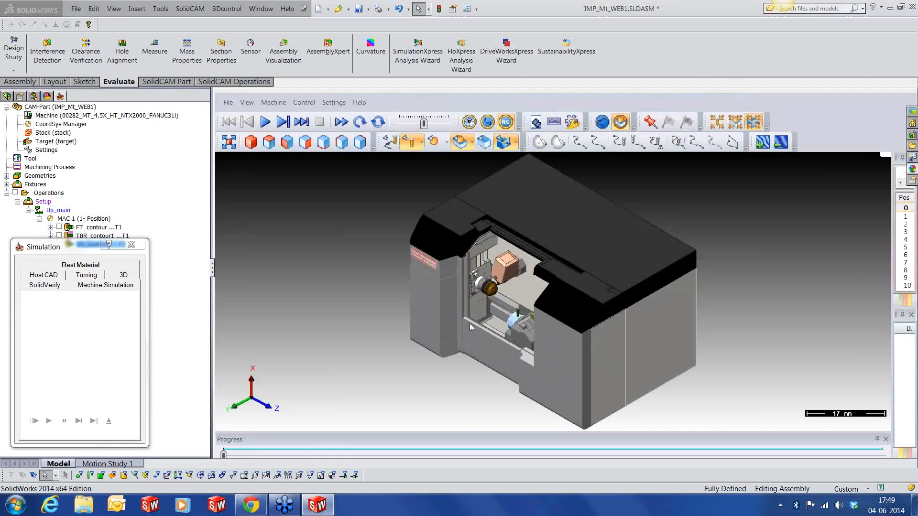
middle_drag(477, 320, 502, 279)
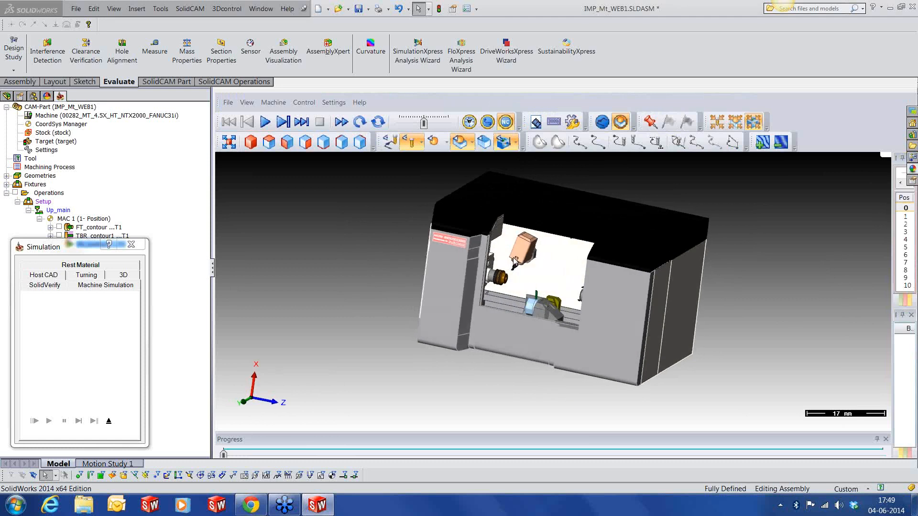
scroll(502, 279, up, 4)
scroll(502, 279, up, 4)
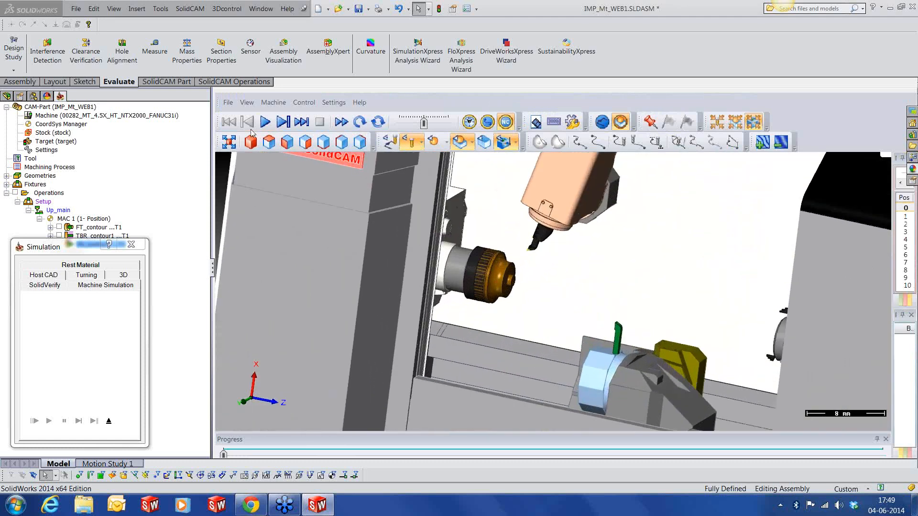
click(267, 124)
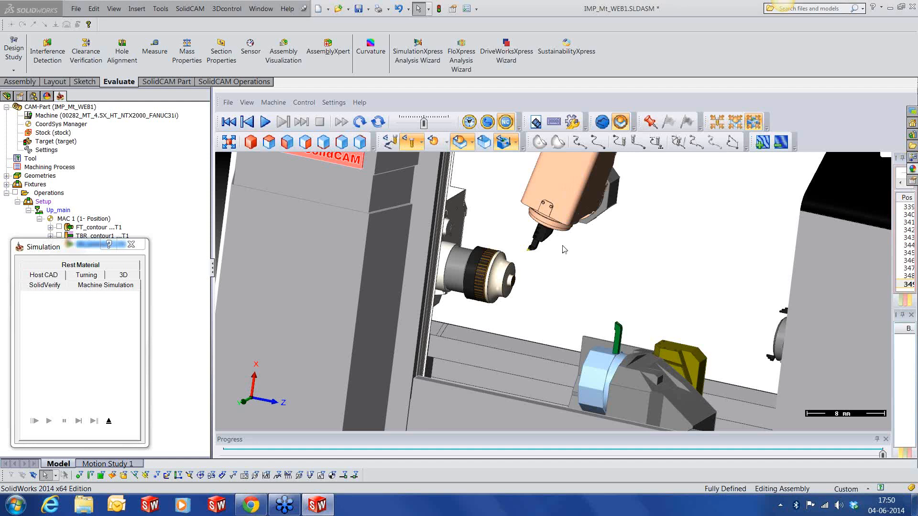
scroll(574, 220, down, 3)
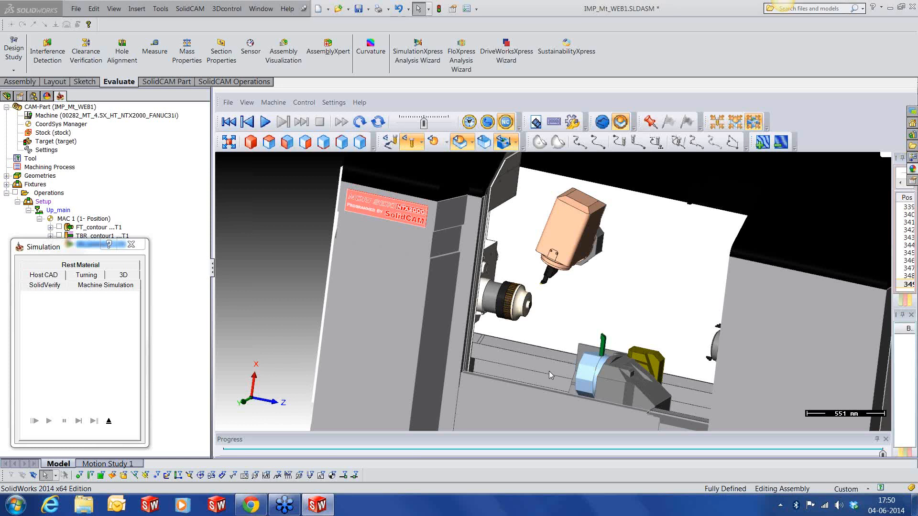
click(108, 420)
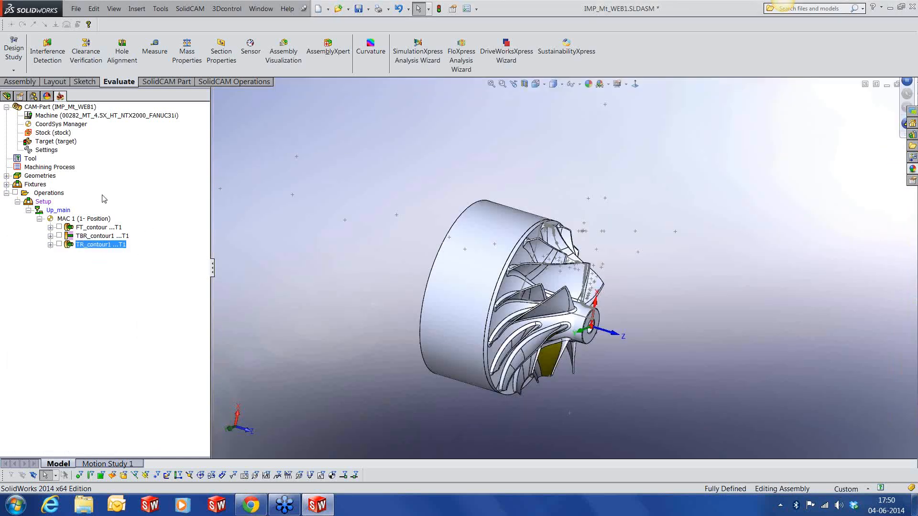
Hide the target_Envelope sketch of the CAM component in the assembly and return to the SolidCAM operations tree
click(6, 96)
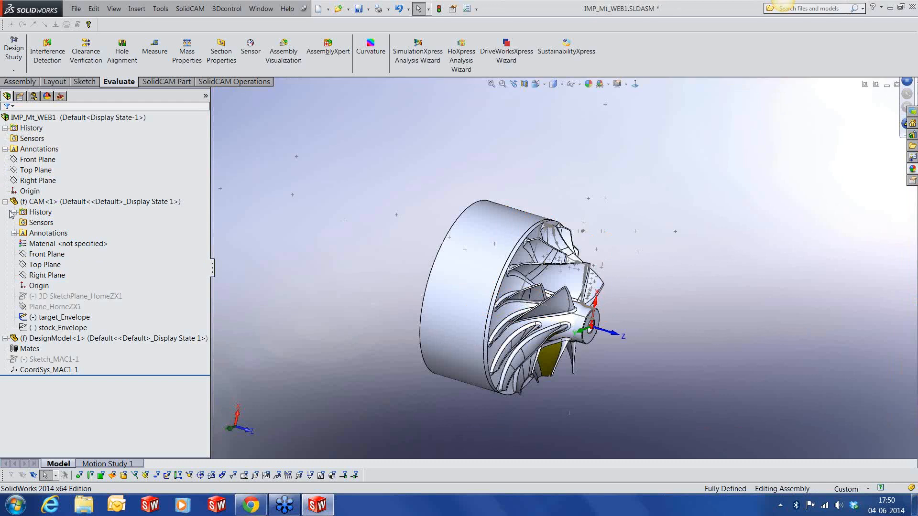
click(52, 318)
click(51, 304)
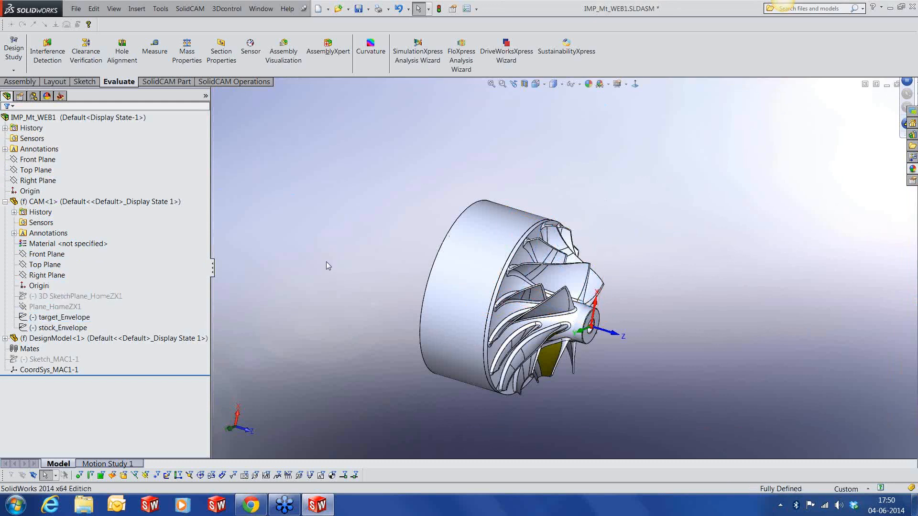
middle_drag(533, 268, 522, 280)
scroll(521, 280, down, 1)
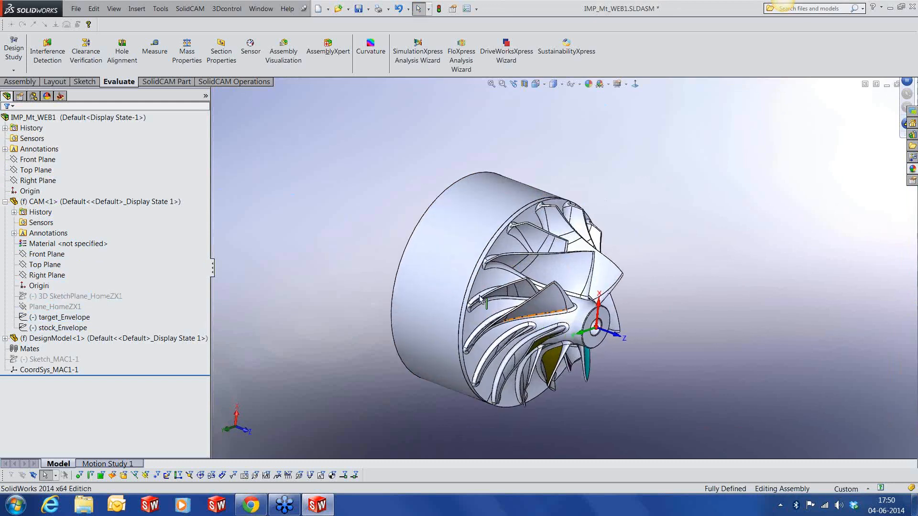
click(60, 96)
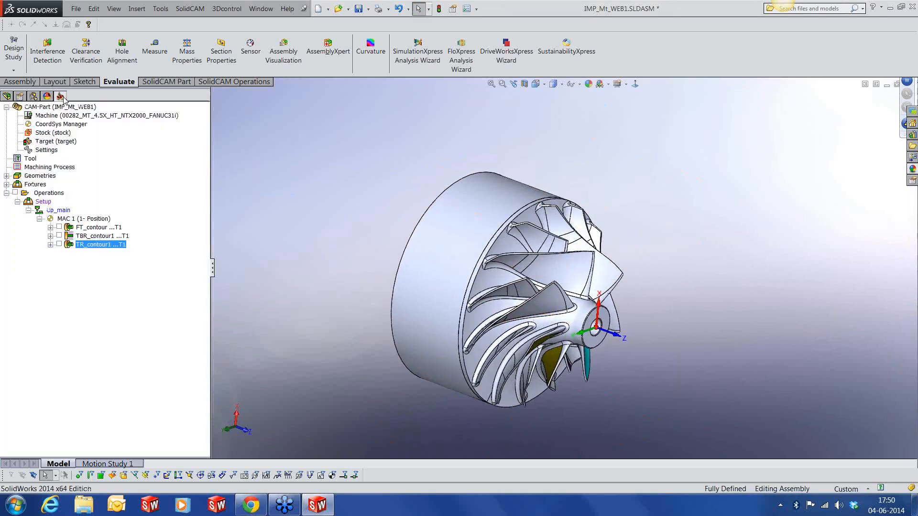
Add a machine control operation after TR_contour1 and include the LW_TR turret in its process
right_click(109, 246)
click(163, 66)
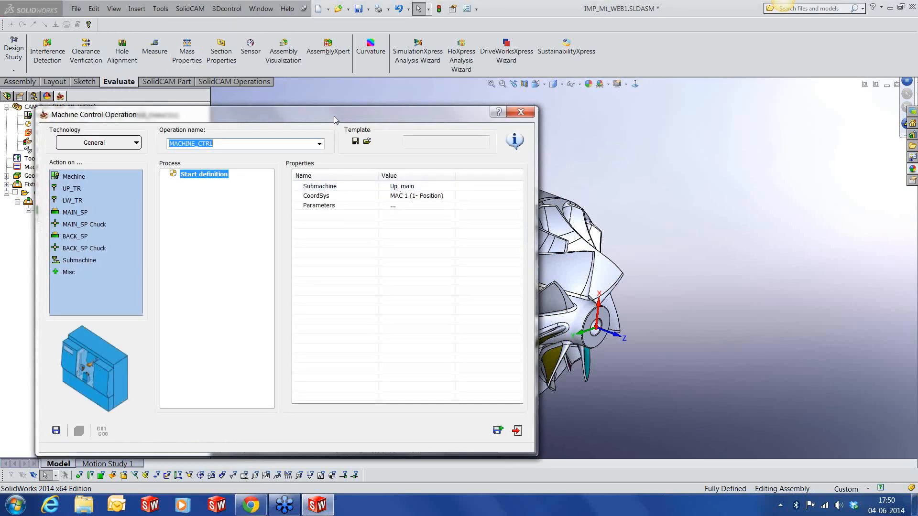
drag(334, 116, 552, 101)
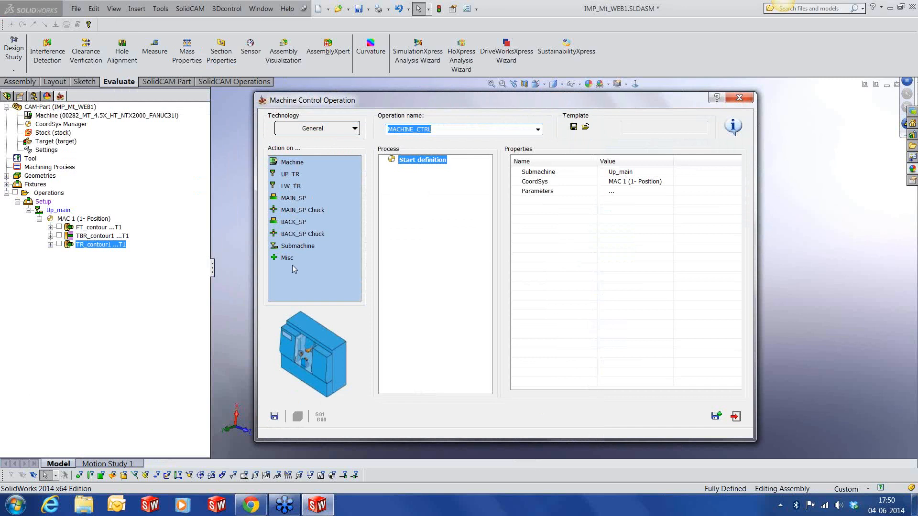
drag(290, 190, 401, 190)
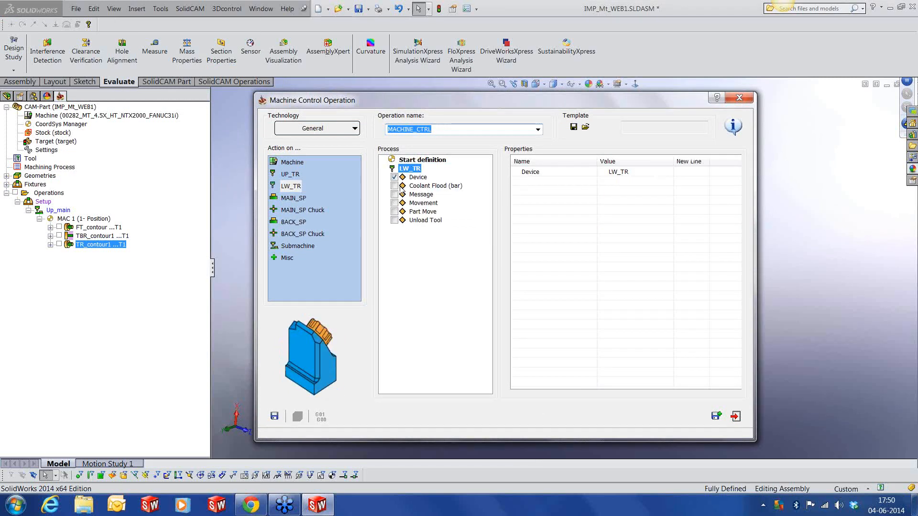
Enable Unload Tool for the LW_TR turret and set its station to the empty Station_6
click(395, 220)
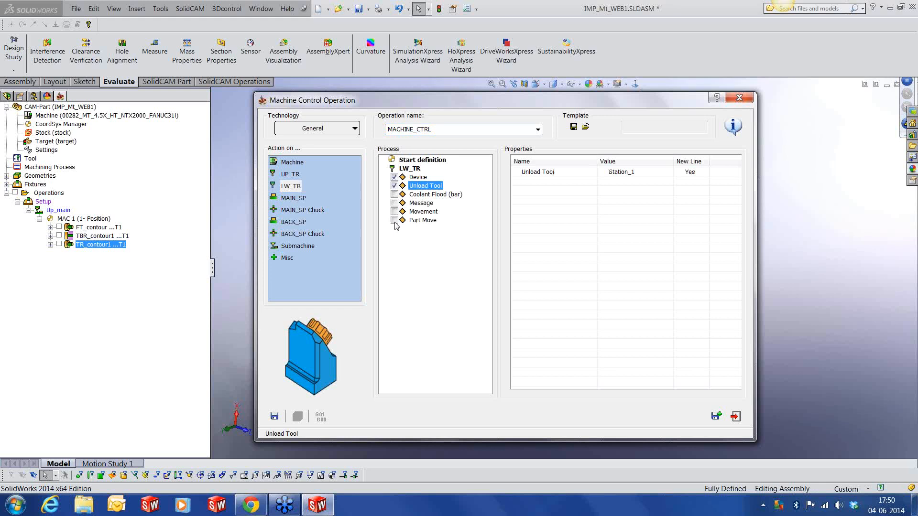
click(648, 173)
click(648, 175)
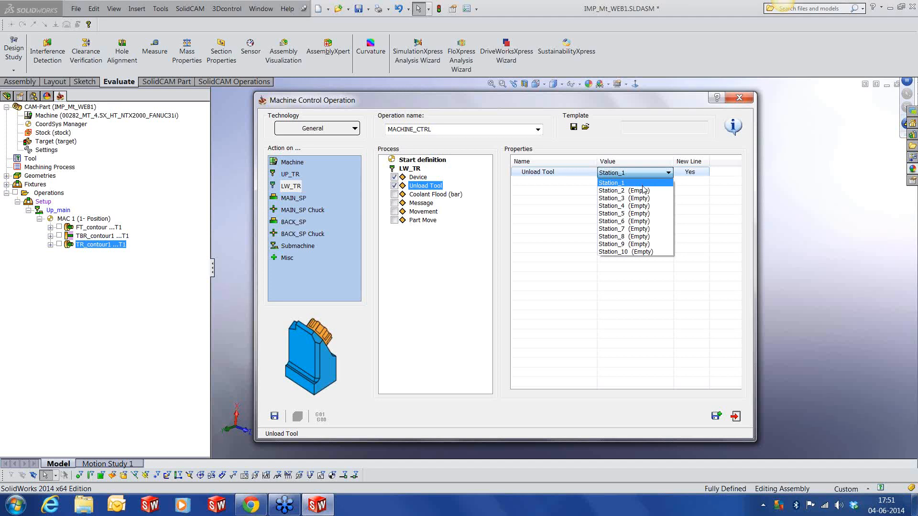
click(629, 221)
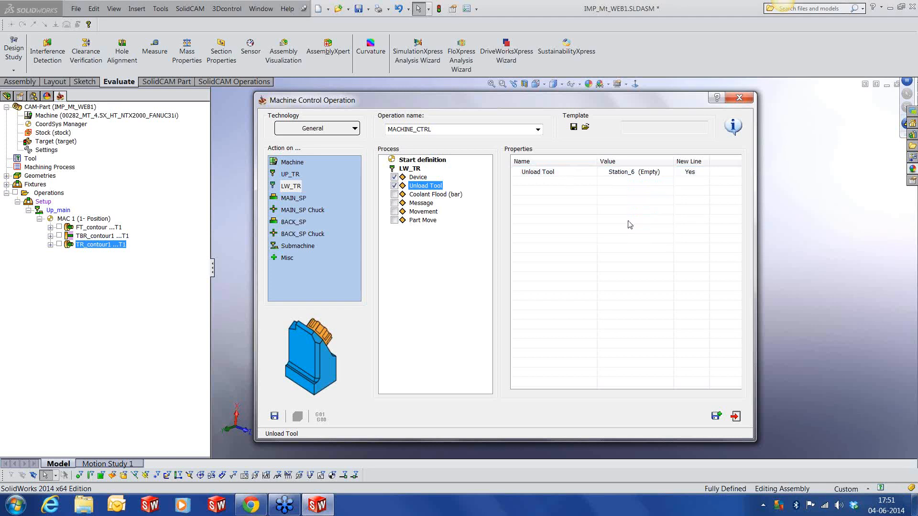
Enable Movement for the LW_TR turret, set its Z2 value to 300, and switch the movement's mode
click(394, 211)
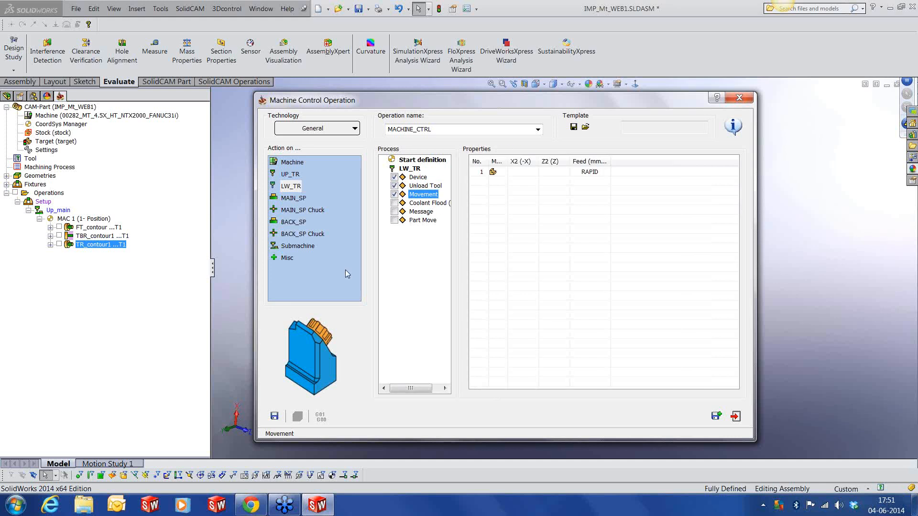
click(549, 172)
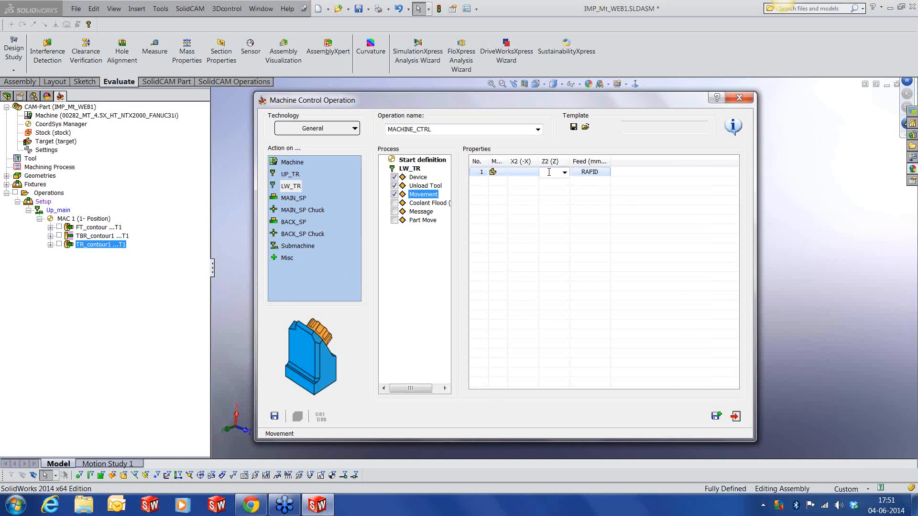
text(300)
key(Return)
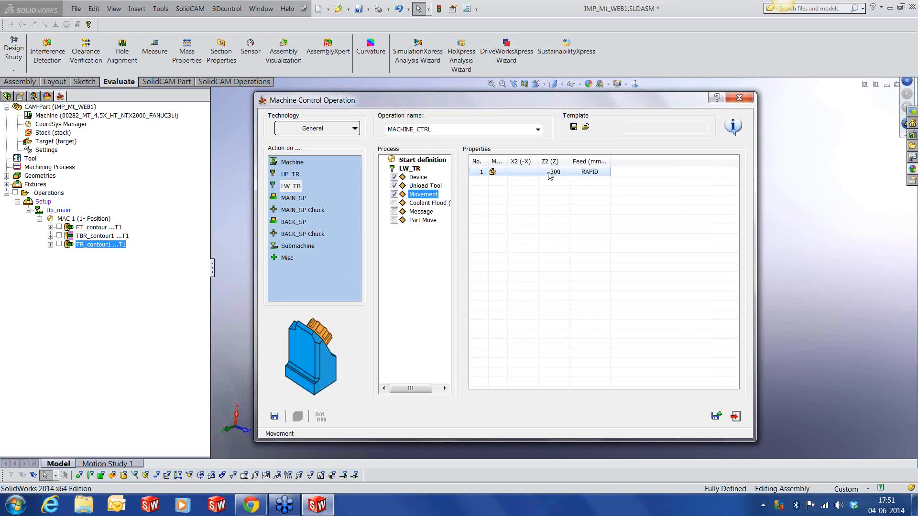
click(494, 174)
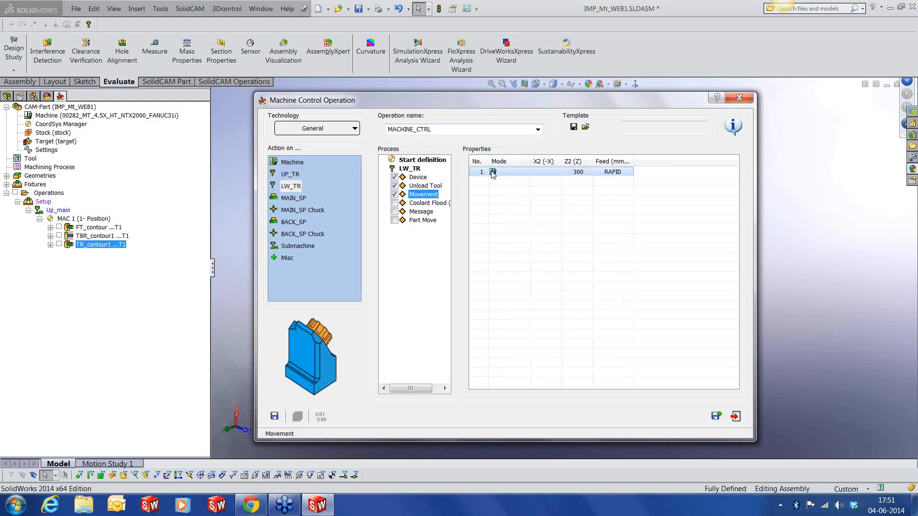
Check the movement's preview path beside the impeller, save the machine control operation and start its simulation
drag(479, 100, 156, 91)
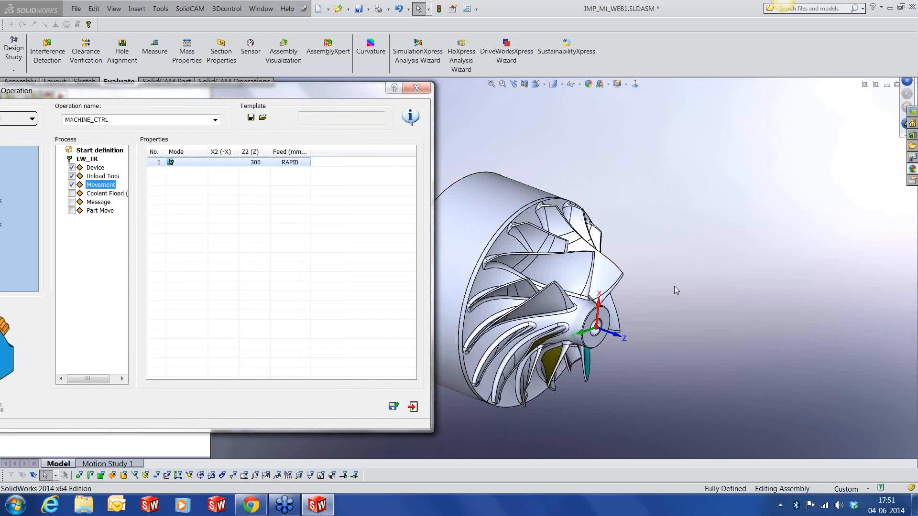
scroll(670, 299, up, 5)
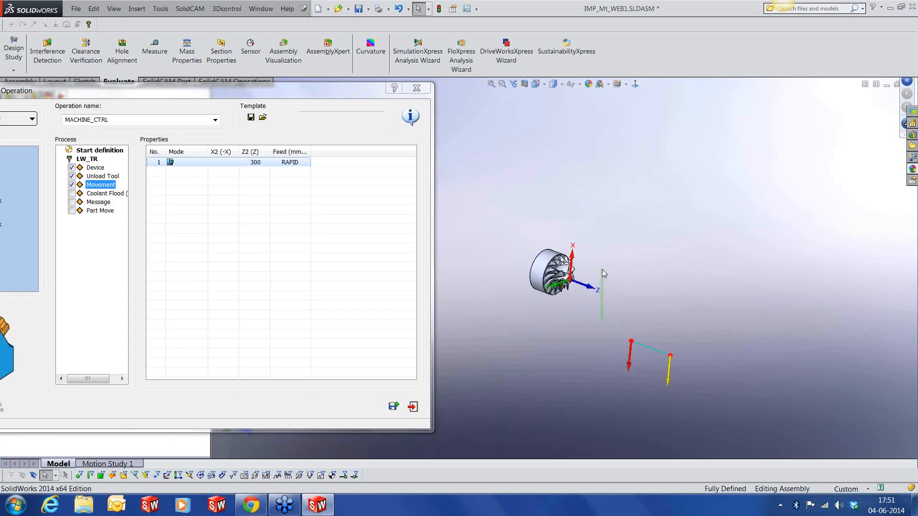
middle_drag(610, 308, 648, 277)
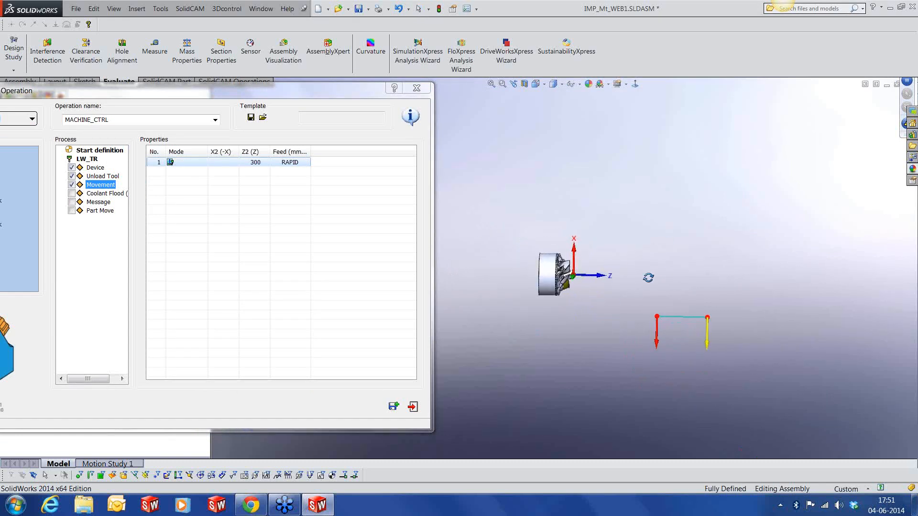
scroll(673, 339, down, 3)
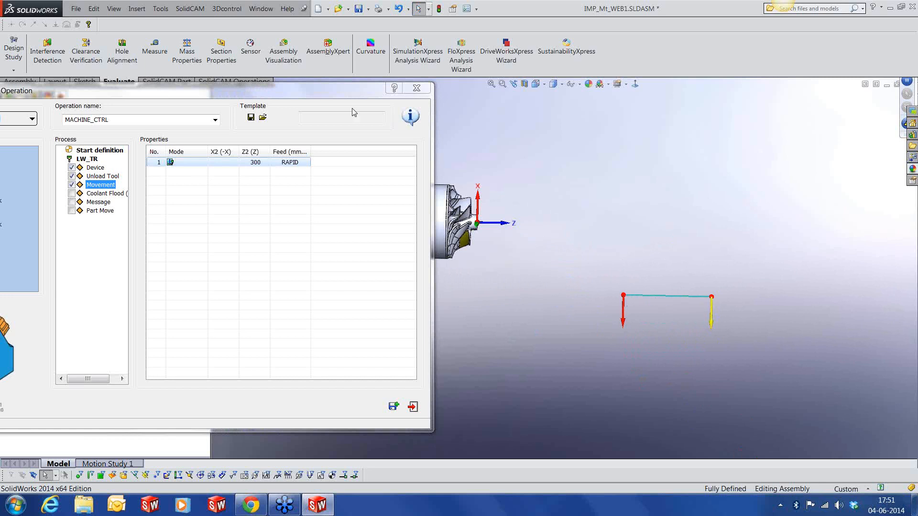
drag(290, 94, 487, 97)
click(149, 410)
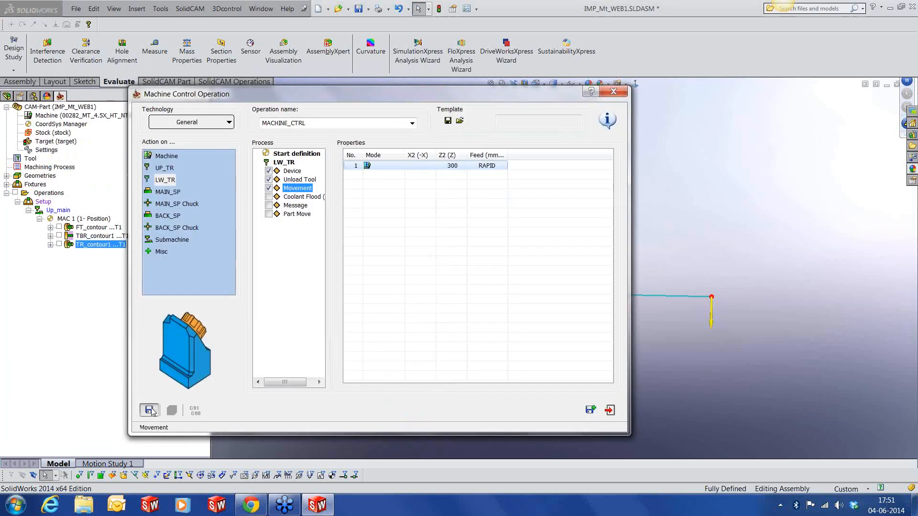
click(173, 410)
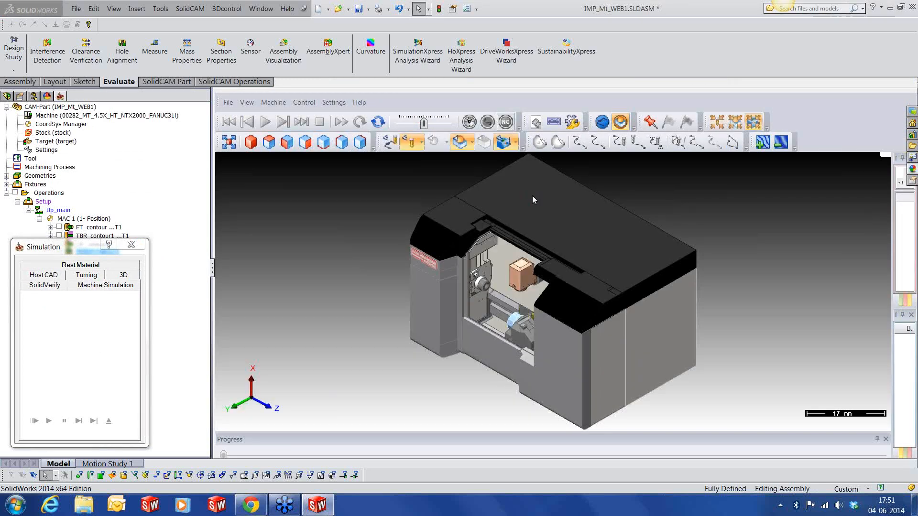
Step the machine simulation through the lower turret's indexing that unloads the tool, watching the turret inside the machine
scroll(505, 308, up, 3)
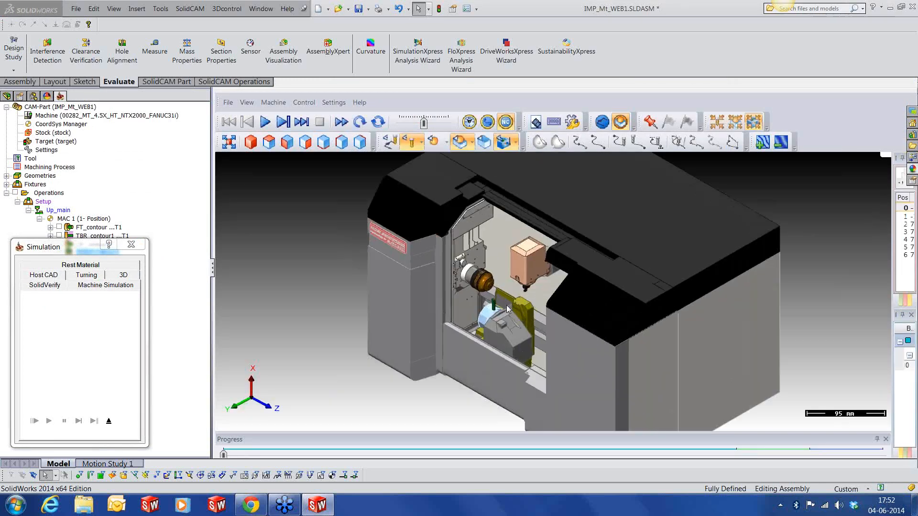
middle_drag(505, 309, 541, 290)
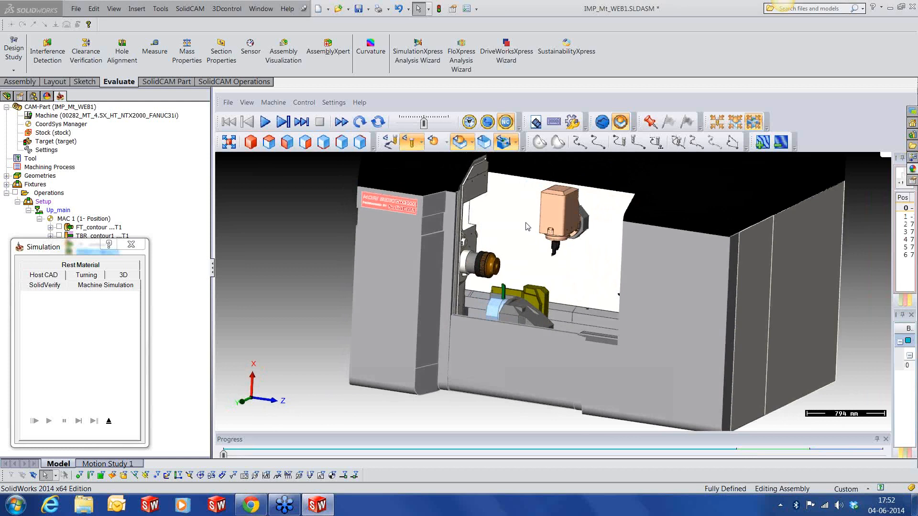
scroll(543, 290, up, 2)
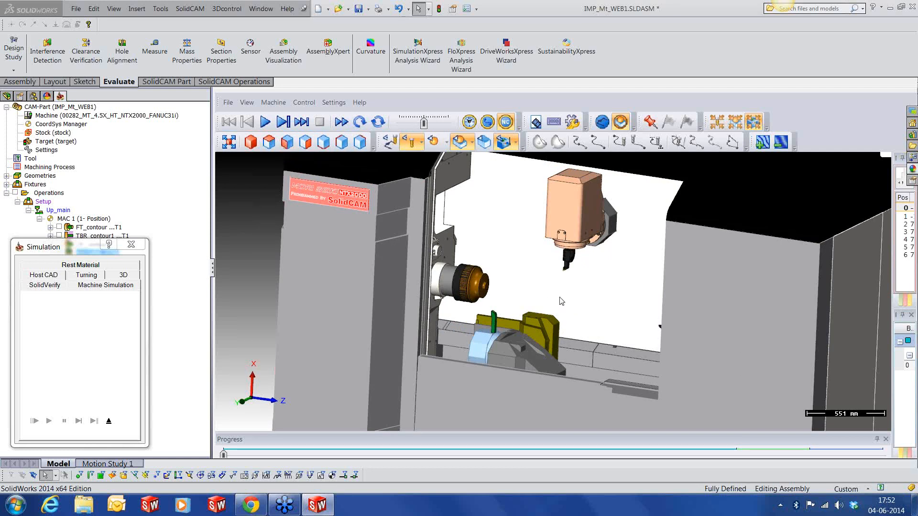
middle_drag(558, 298, 529, 268)
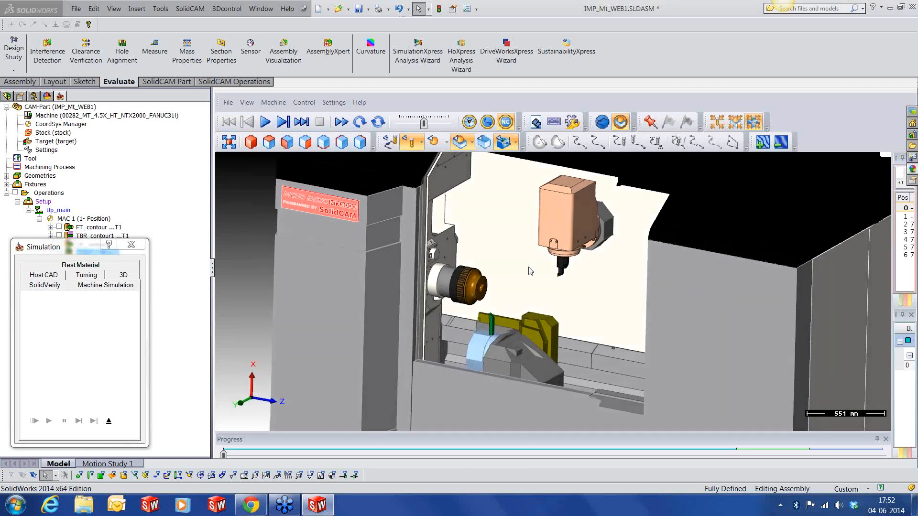
click(283, 122)
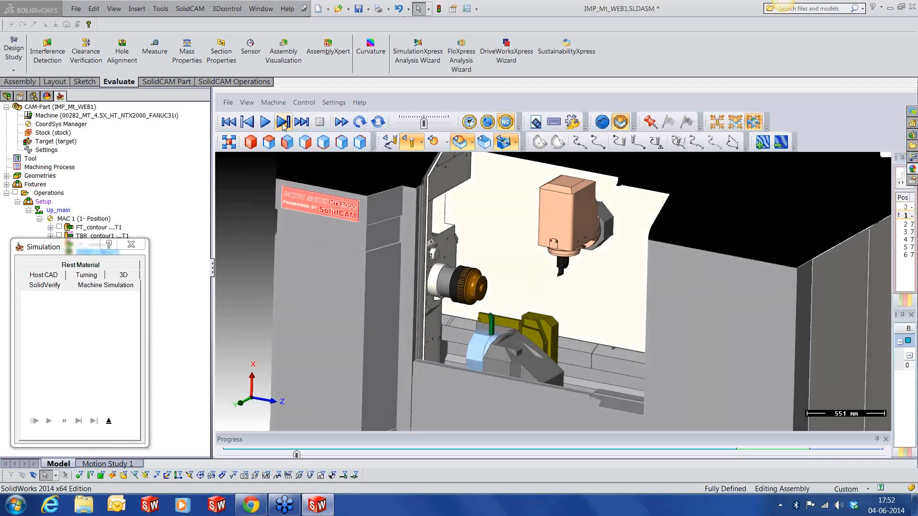
click(283, 123)
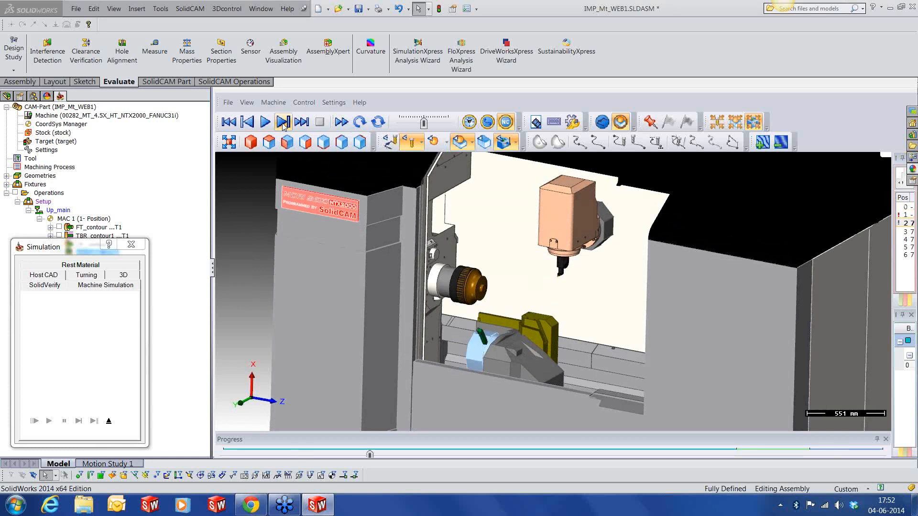
click(283, 122)
click(283, 122)
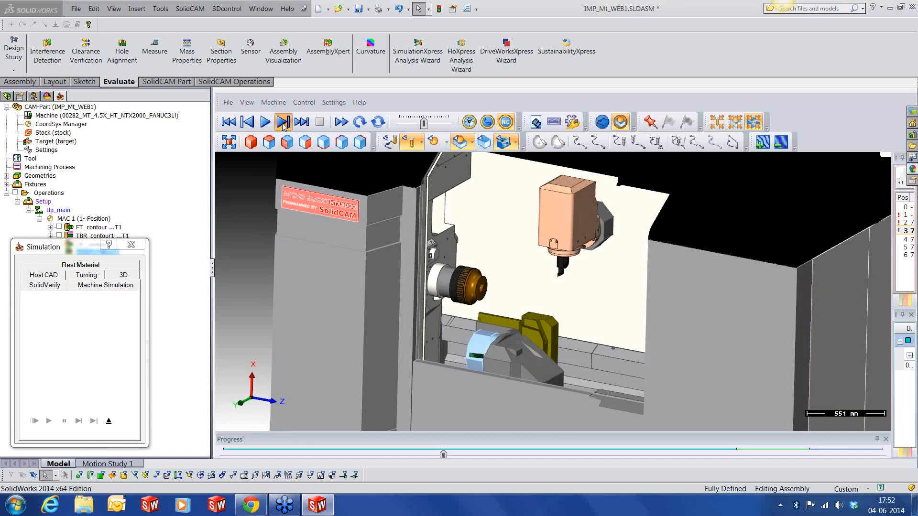
click(284, 122)
click(283, 123)
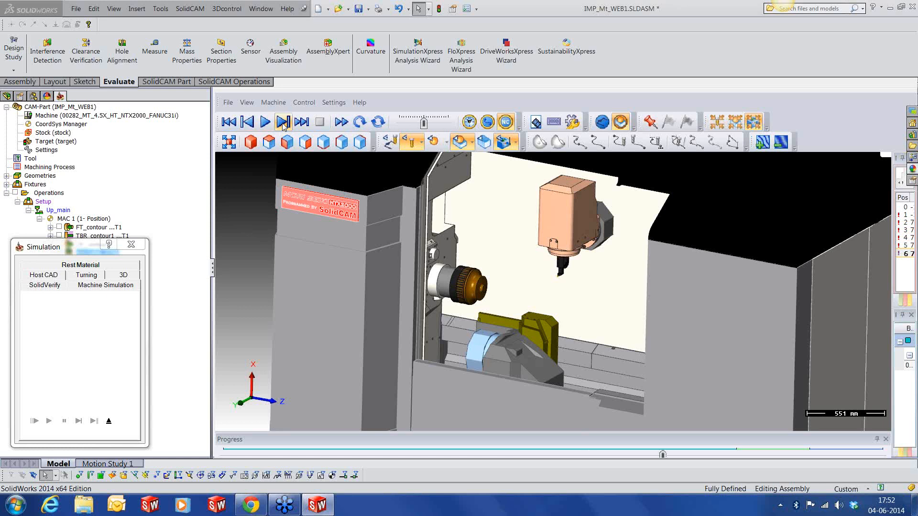
click(283, 123)
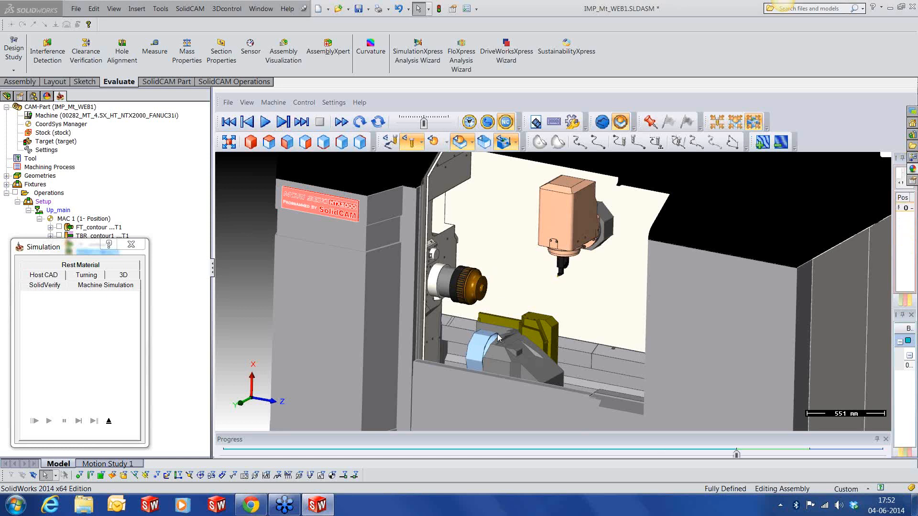
Advance the simulation step by step through the lower turret's Z movement away from the main spindle
mouse_move(498, 359)
middle_down()
mouse_move(505, 389)
mouse_move(510, 360)
middle_up()
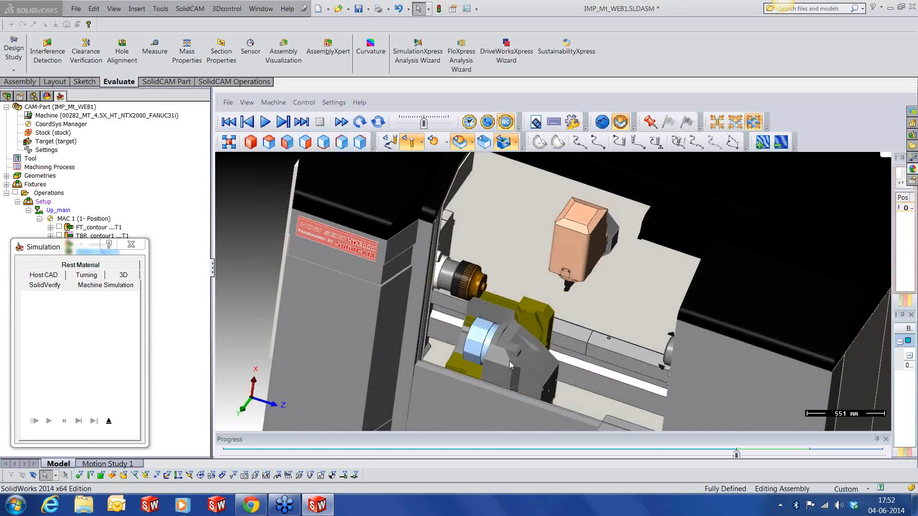
scroll(495, 362, up, 1)
scroll(495, 360, up, 1)
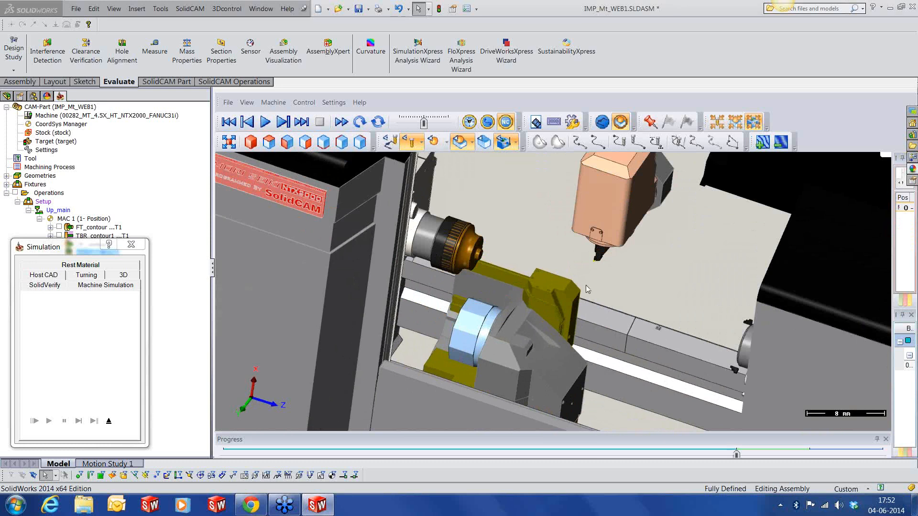
scroll(454, 286, down, 2)
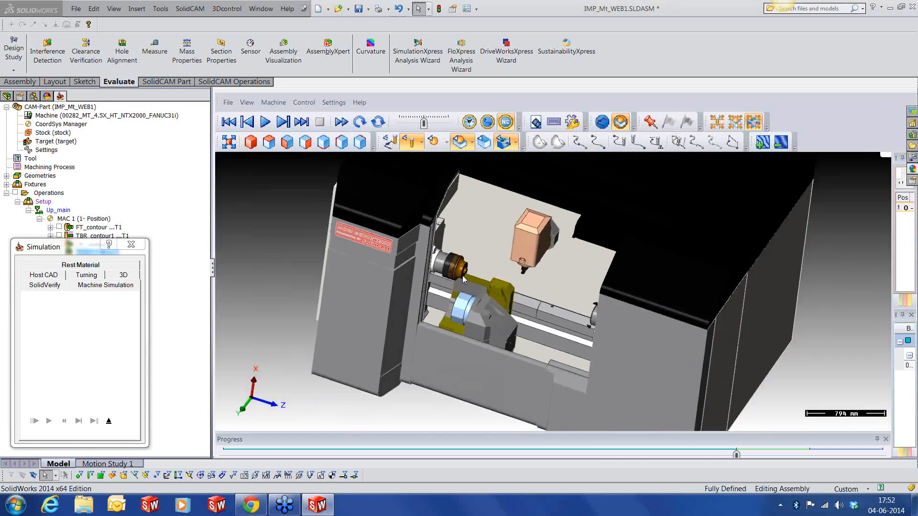
click(283, 122)
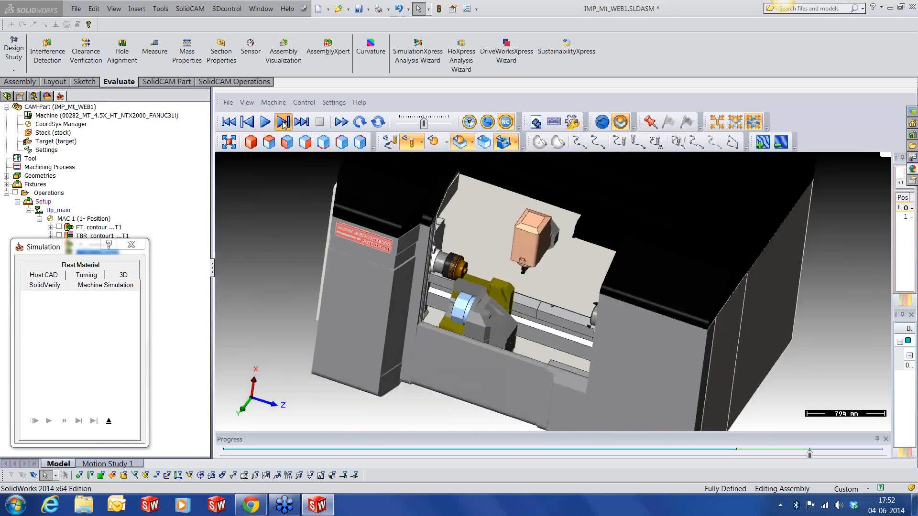
click(283, 122)
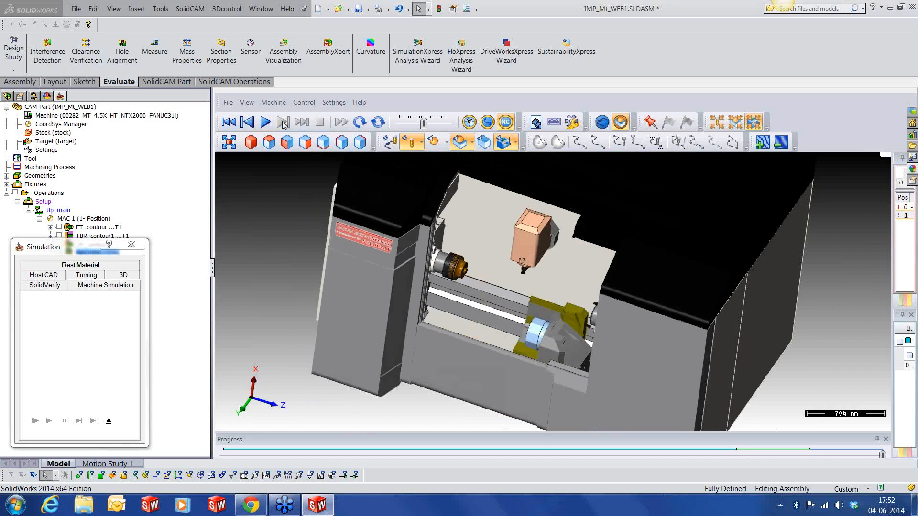
Inspect the lower turret's final position, exit the machine simulation and close the machine control operation
middle_drag(516, 351, 547, 344)
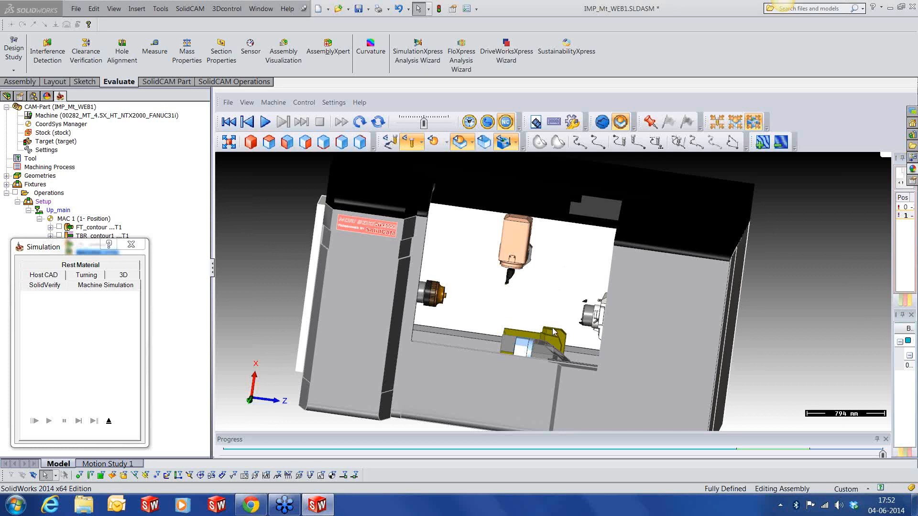
middle_drag(574, 325, 553, 334)
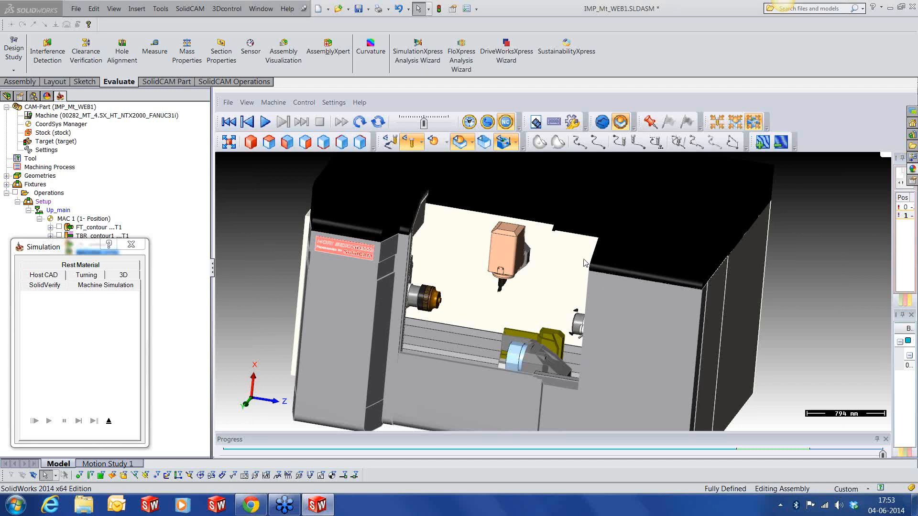
click(109, 421)
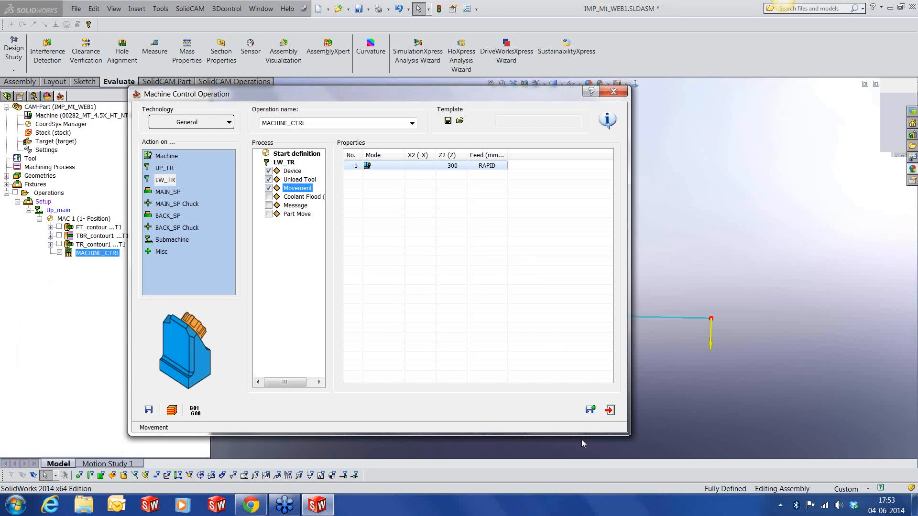
click(609, 411)
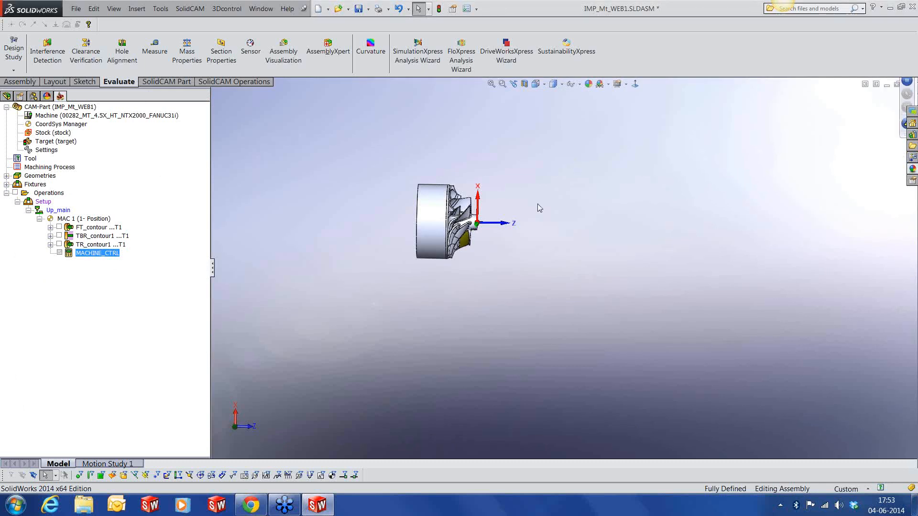
middle_drag(538, 204, 486, 209)
scroll(437, 197, down, 5)
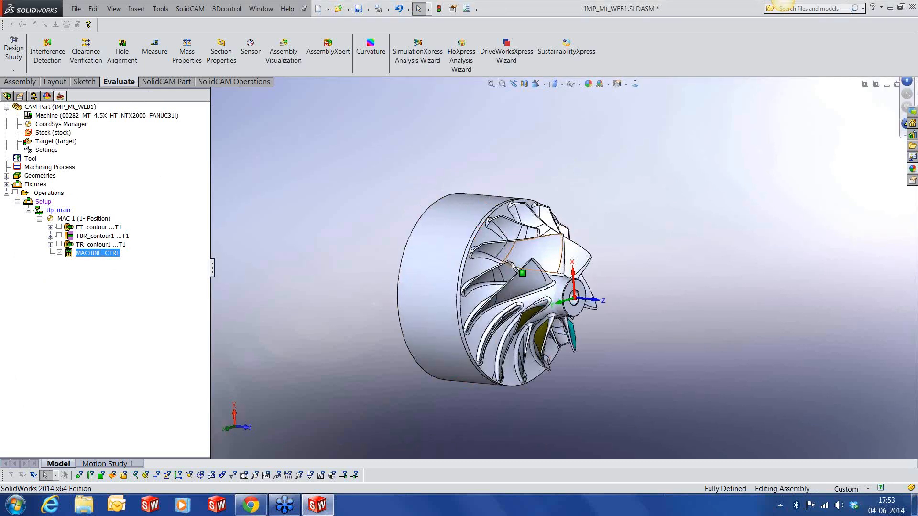
Add a Multiblade Machining operation after the machine control operation
middle_drag(514, 266, 523, 296)
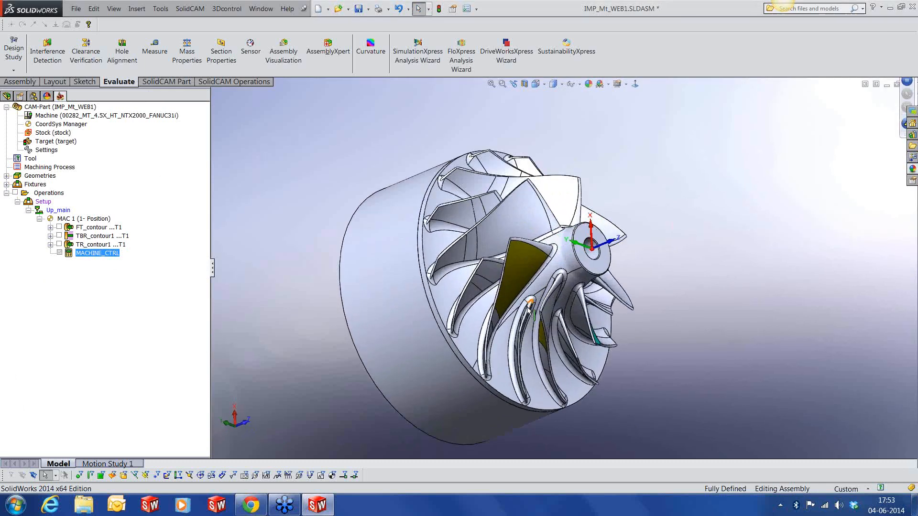
scroll(530, 305, down, 3)
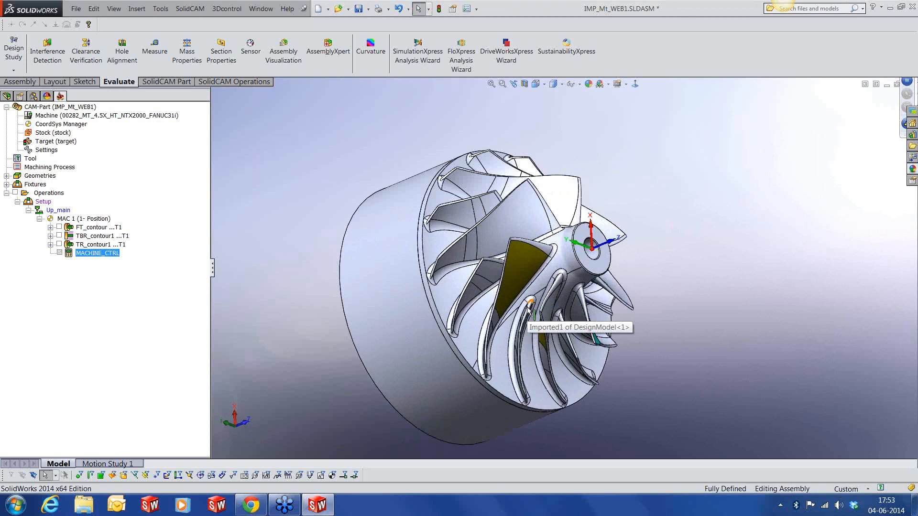
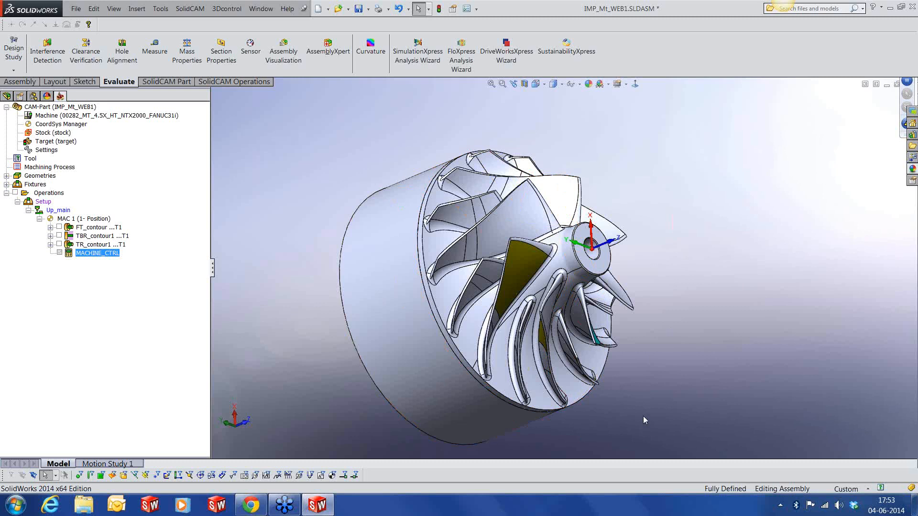
right_click(92, 254)
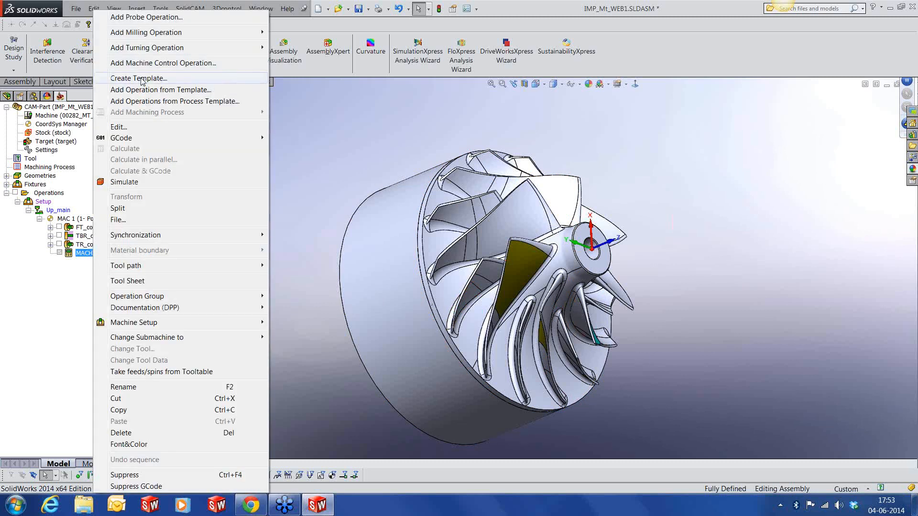
mouse_move(215, 33)
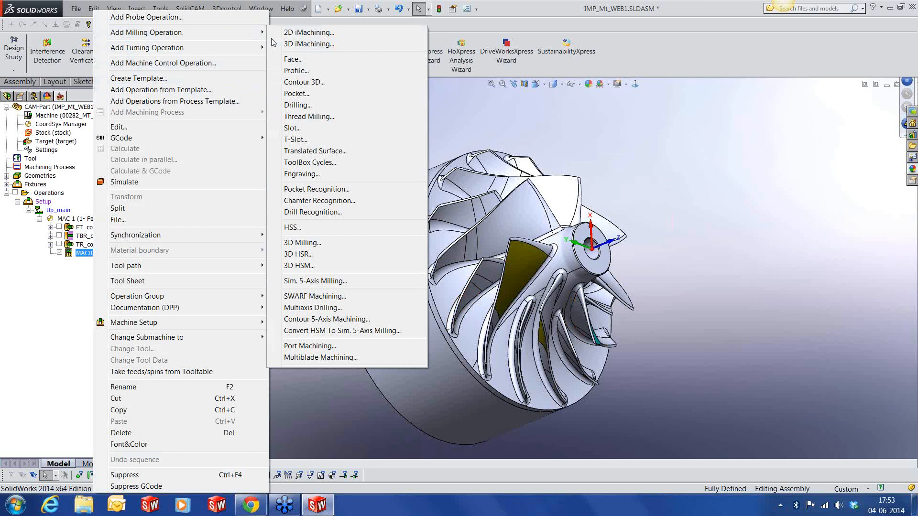
click(315, 360)
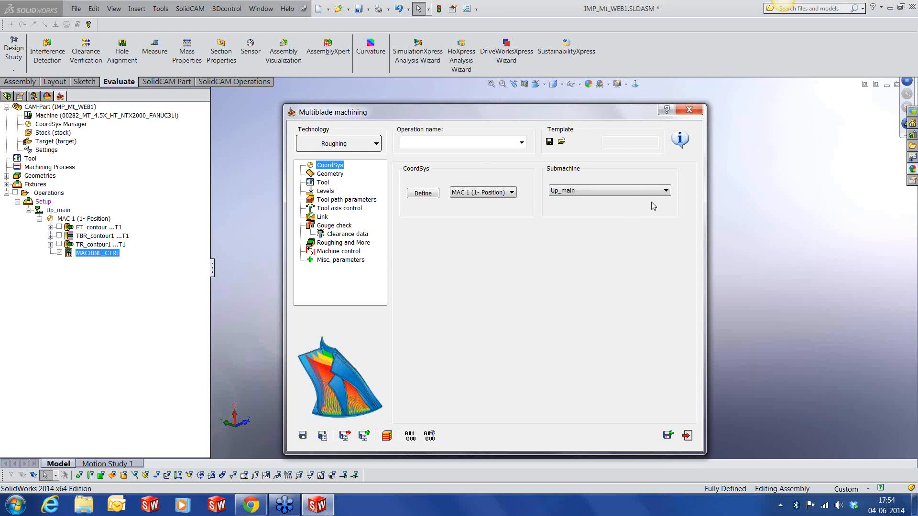
Set the multiblade roughing geometry strategy to Offset between Hub and Shroud
click(330, 174)
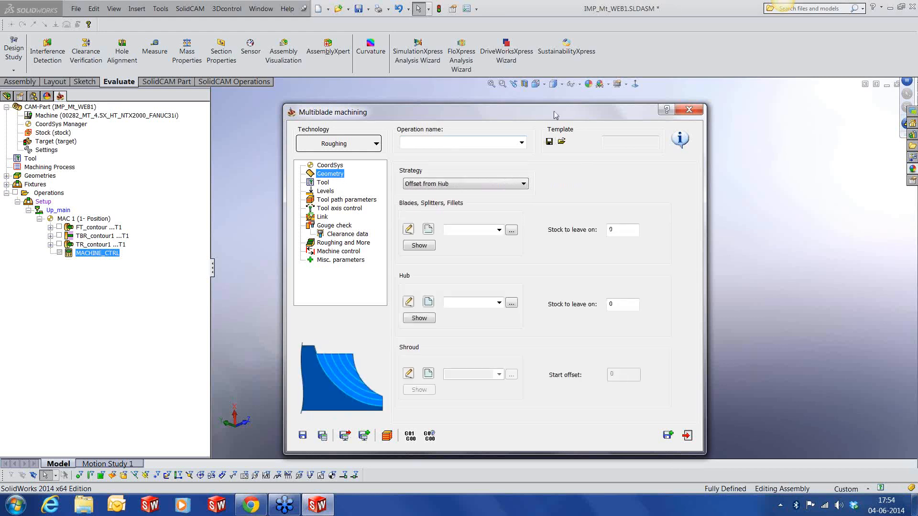
drag(552, 114, 731, 106)
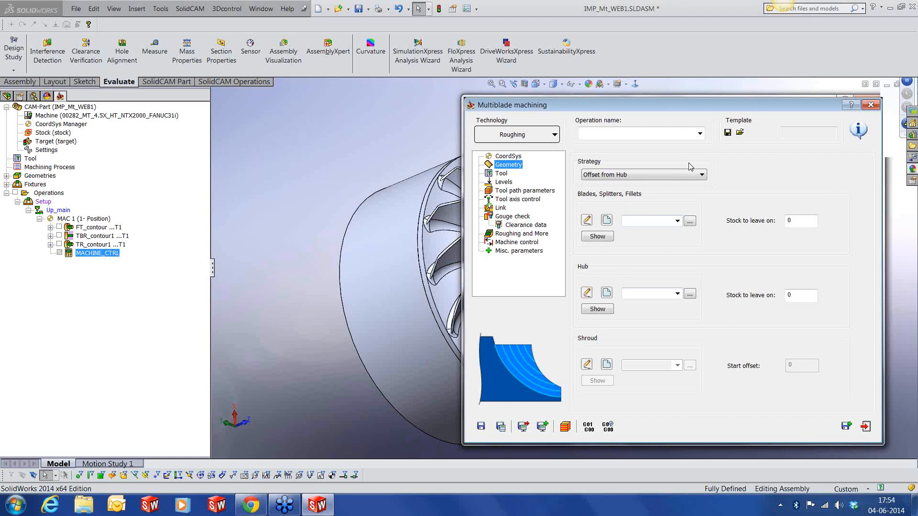
click(660, 176)
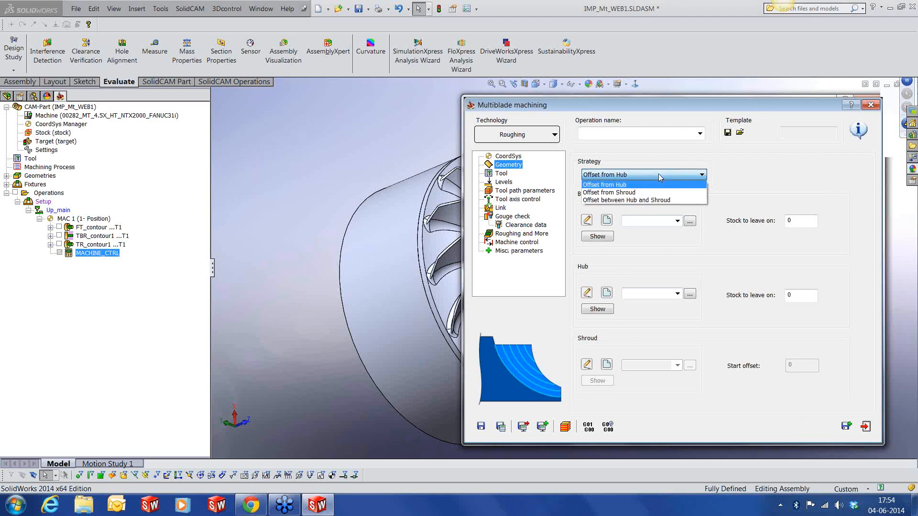
click(649, 201)
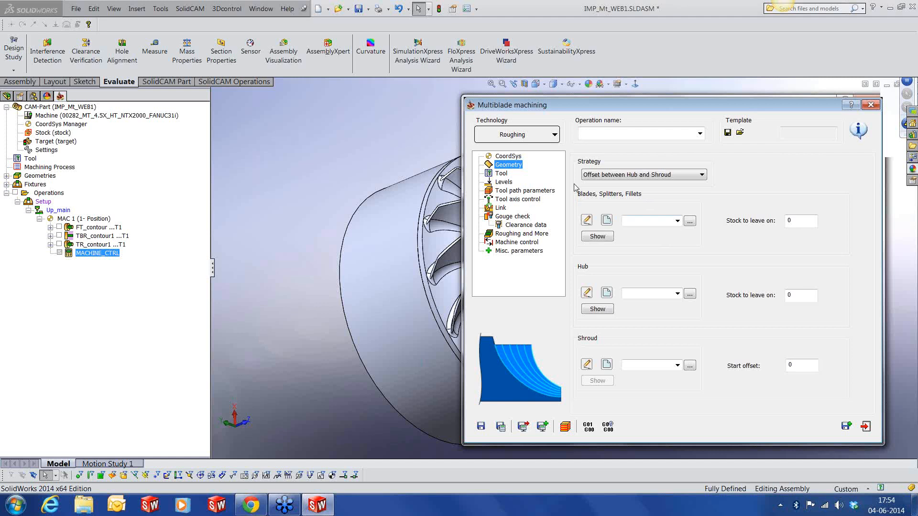
Assign the BLADES geometry to the blades, splitters and fillets, and inspect its faces on the impeller
click(677, 222)
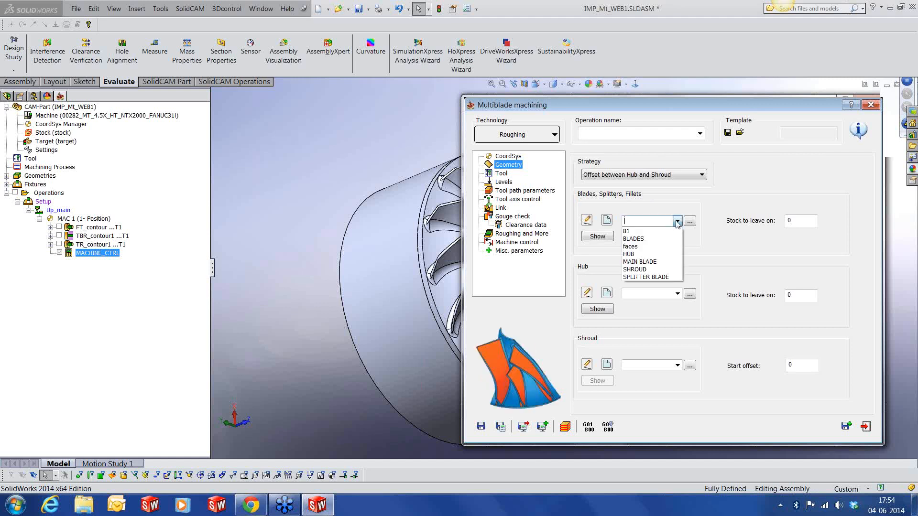
click(660, 238)
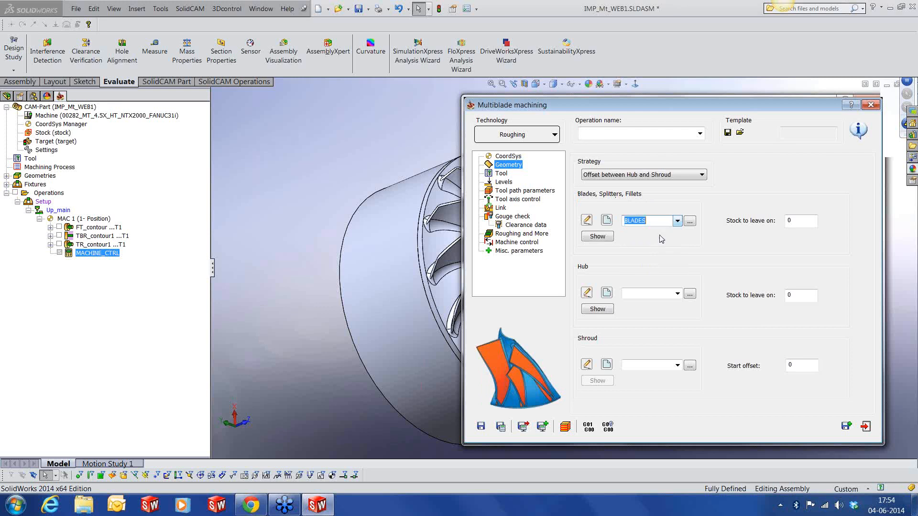
click(597, 236)
middle_drag(599, 268, 536, 261)
scroll(433, 297, down, 3)
scroll(432, 296, down, 3)
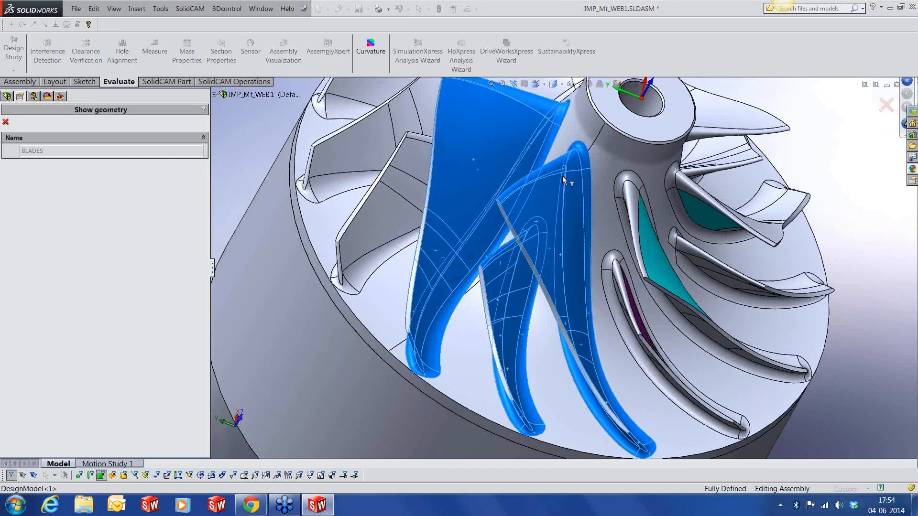
scroll(496, 343, up, 2)
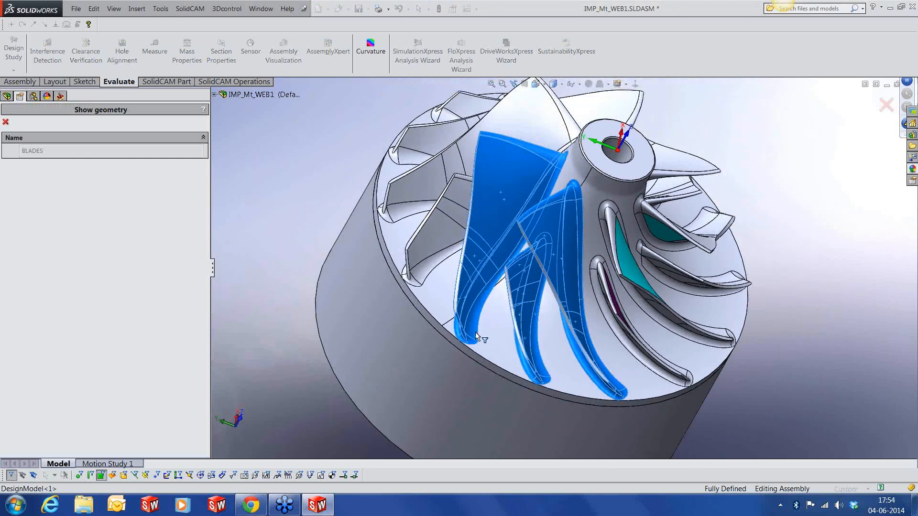
click(6, 122)
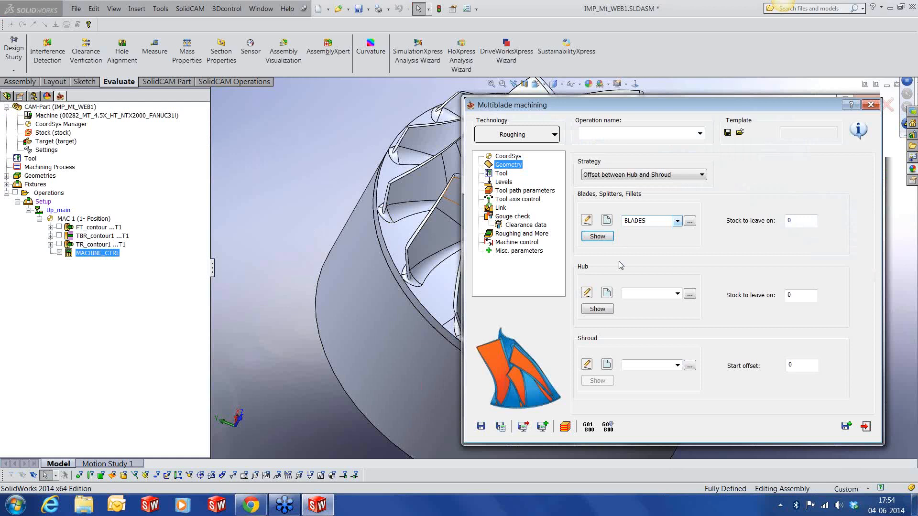
Assign the HUB geometry to the hub and inspect its faces on the impeller
click(677, 293)
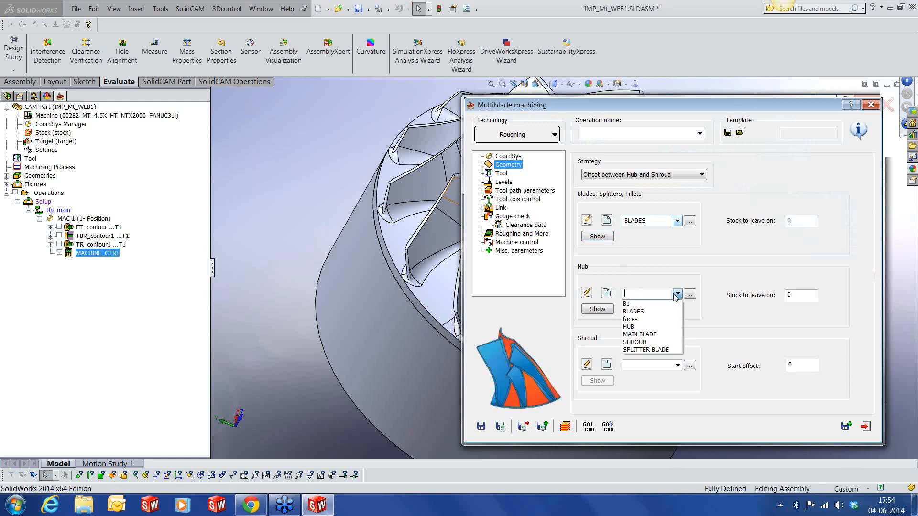
click(642, 329)
click(604, 307)
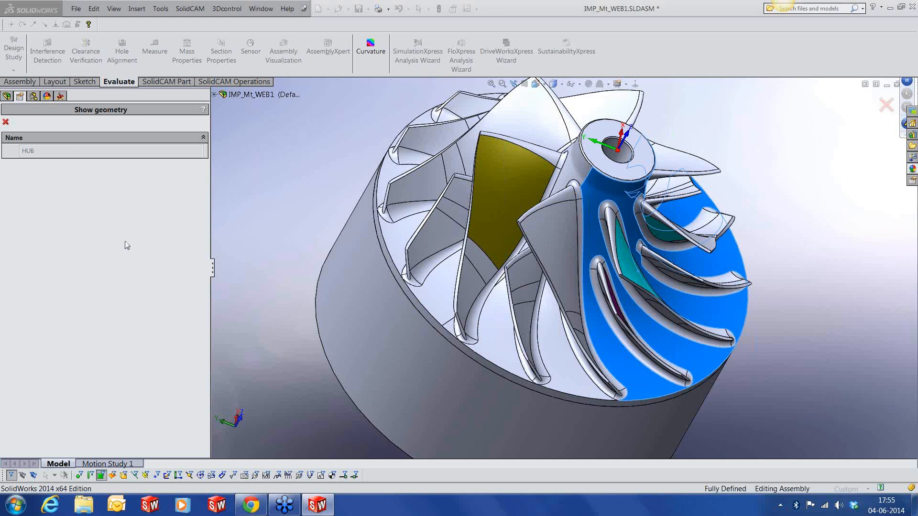
click(5, 121)
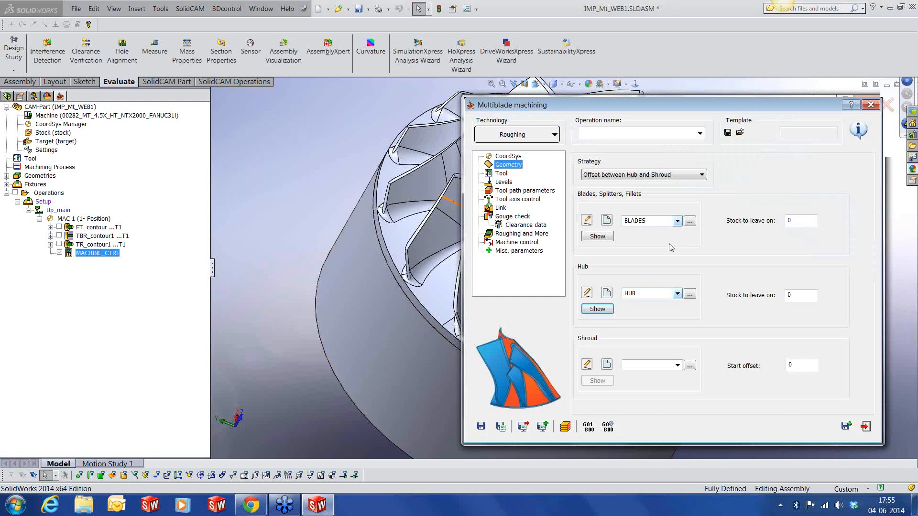
Assign the SHROUD geometry to the shroud and inspect its face on the blade's outer edge
click(680, 366)
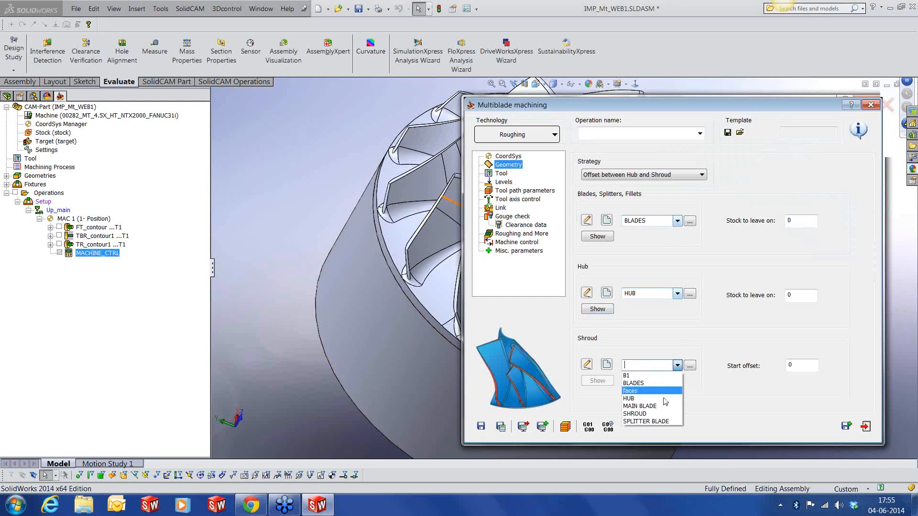
click(660, 414)
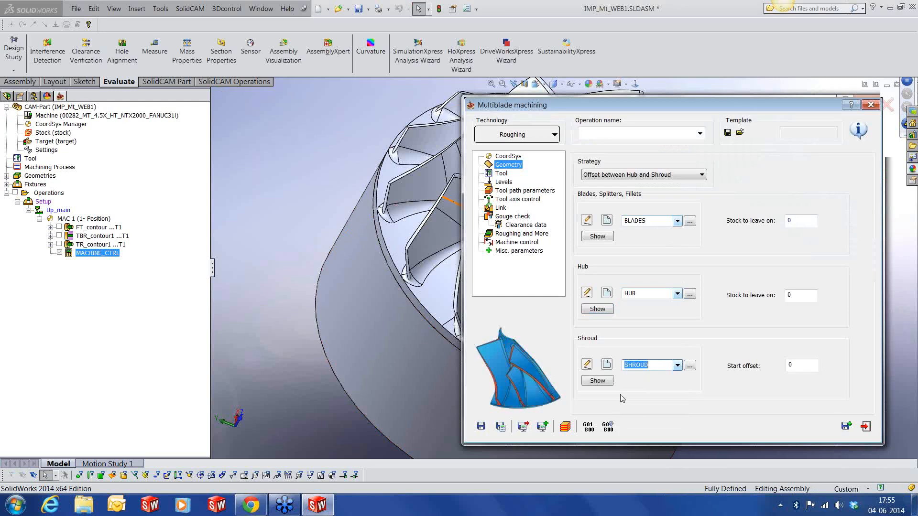
click(598, 381)
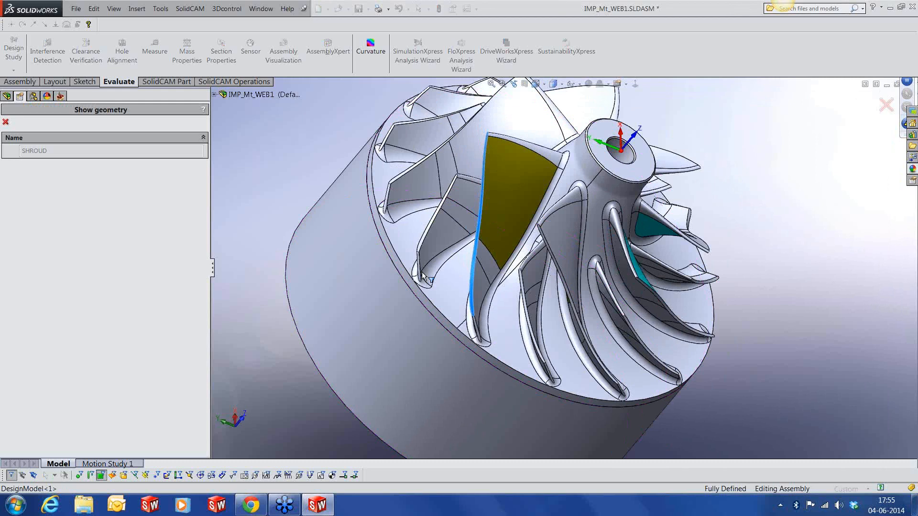
scroll(378, 265, down, 3)
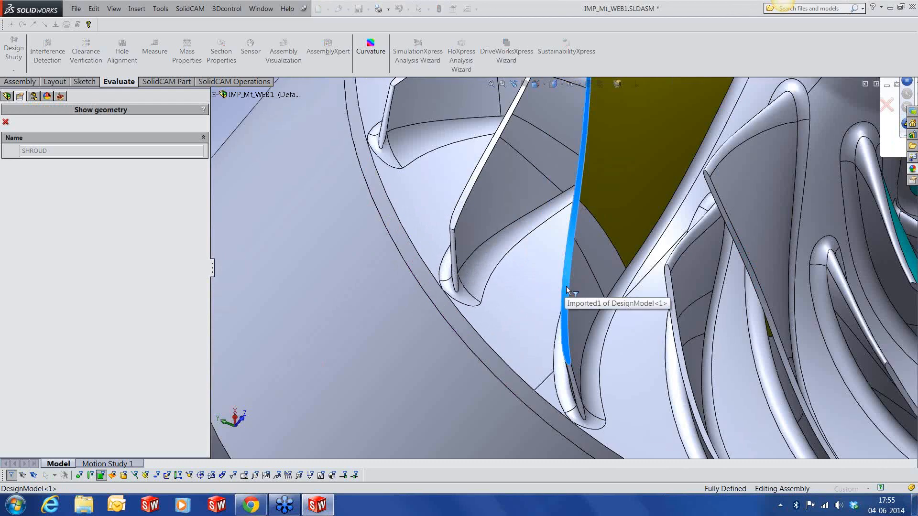
scroll(567, 286, up, 4)
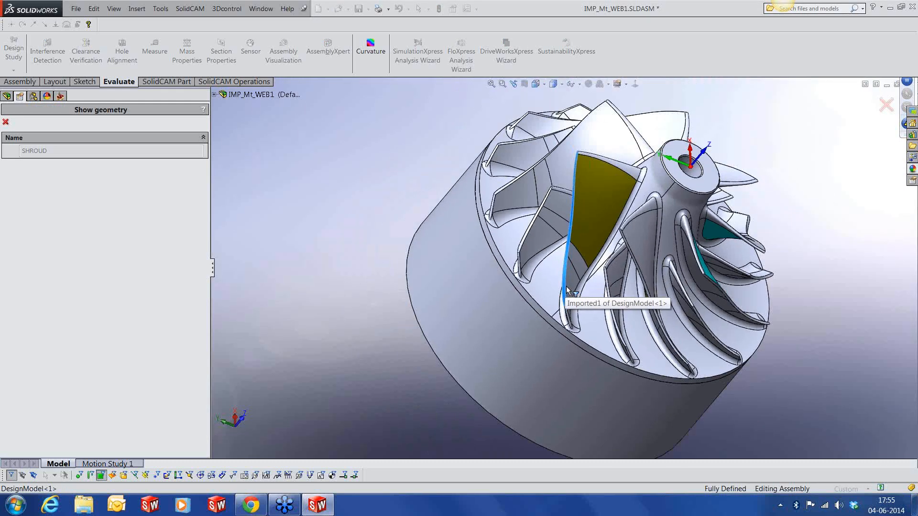
click(5, 123)
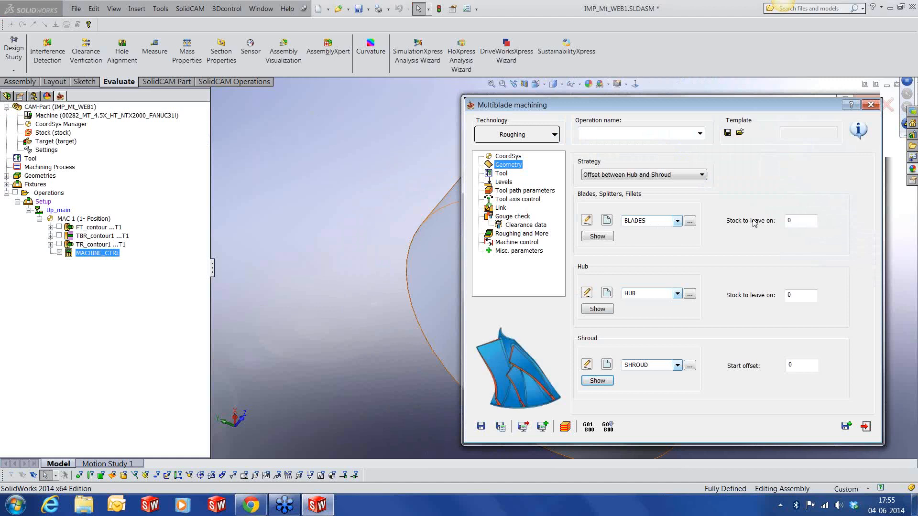
Set the stock to leave to 0.35 on the blades and 0.3 on the hub
click(799, 222)
text(.)
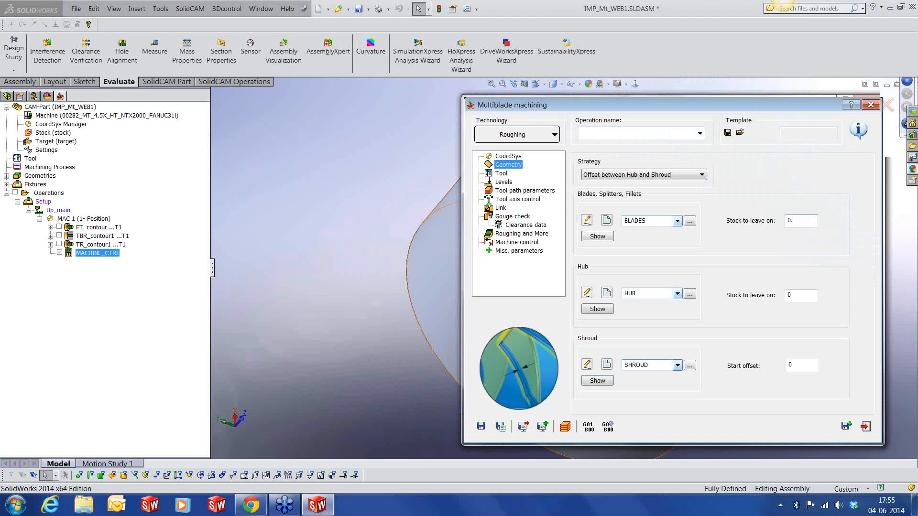
text(35)
click(798, 293)
text(.3)
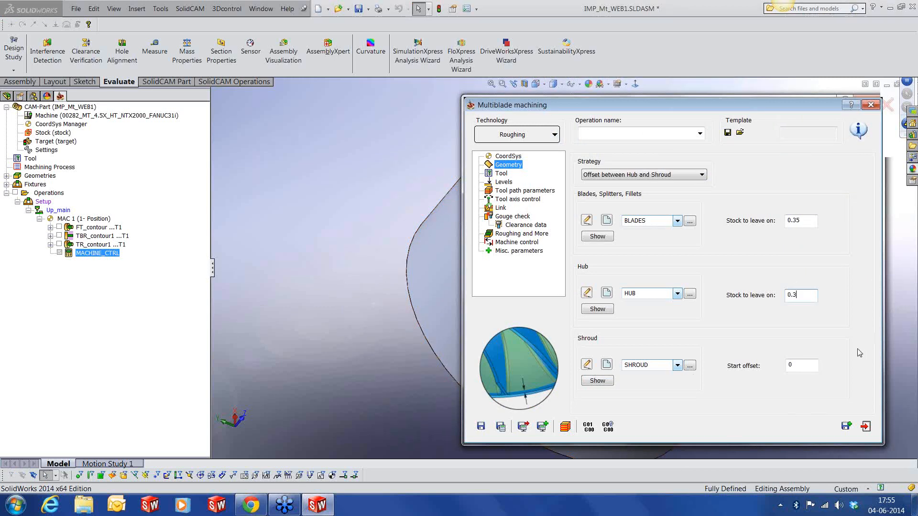
Compare the upper turret's taper mills and choose tool 4, 12 mm diameter with 3 mm corner radius, for the operation
click(501, 174)
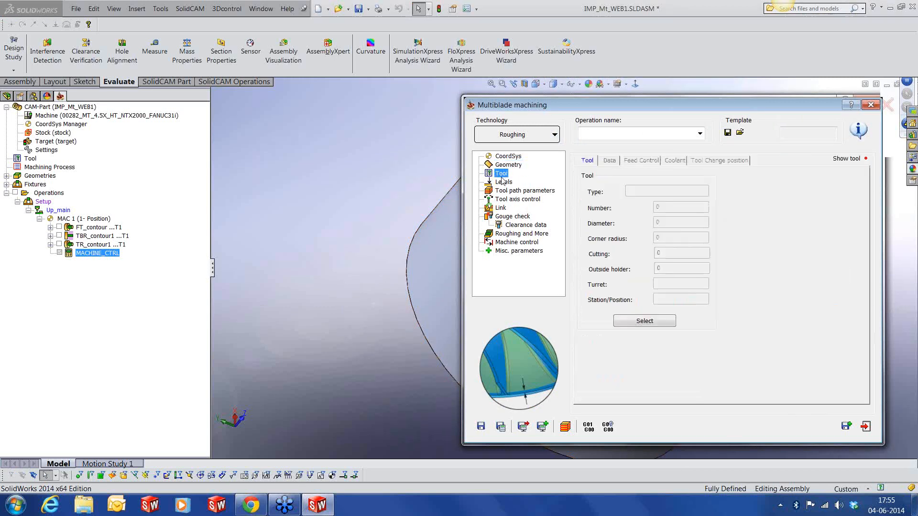
click(627, 322)
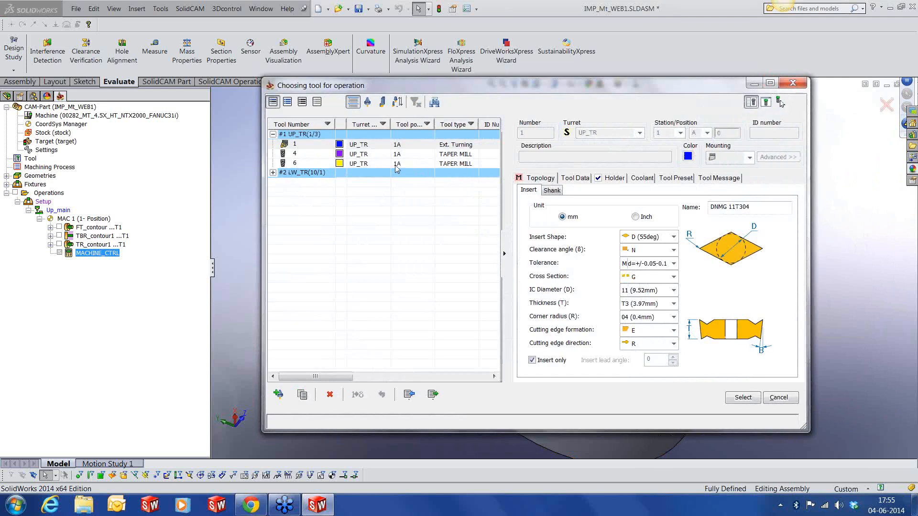
click(396, 164)
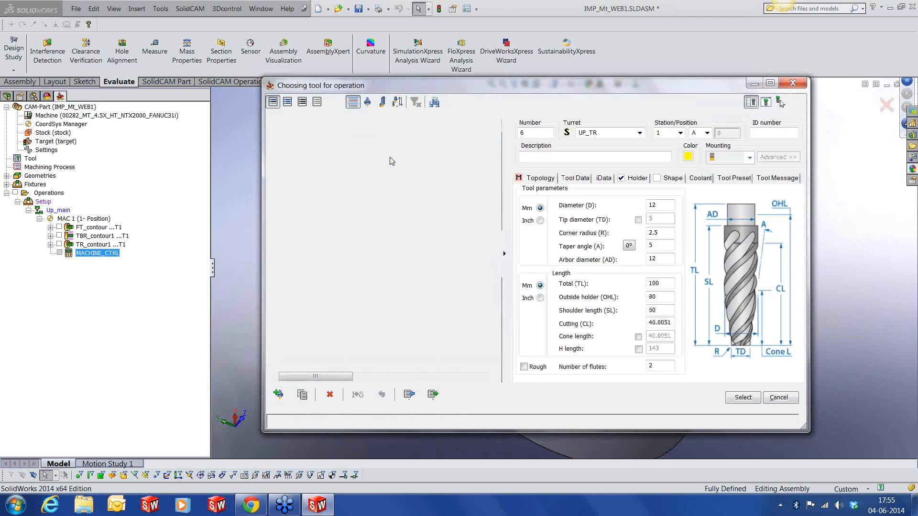
click(390, 157)
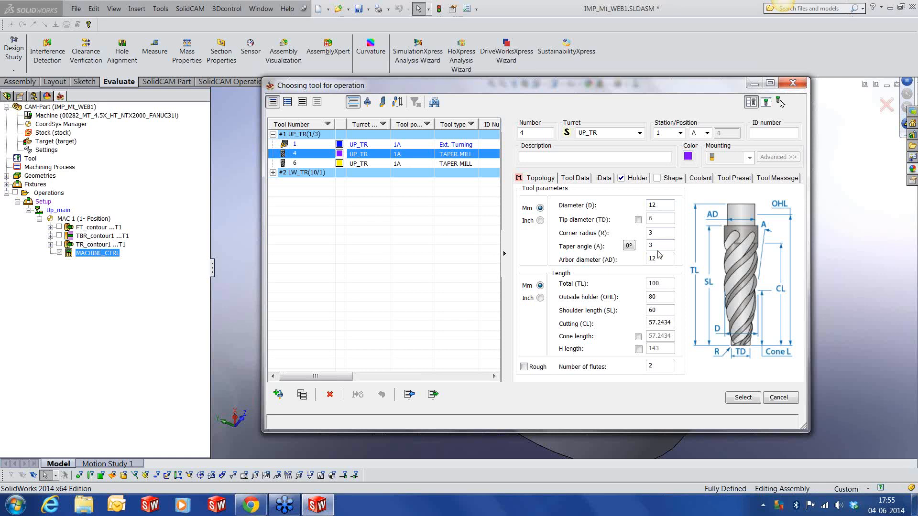
click(742, 400)
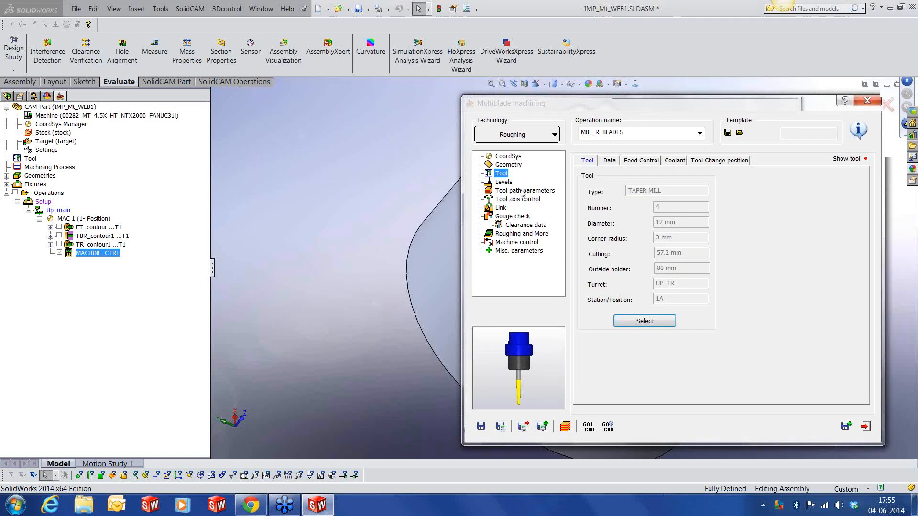
Define the slices by a maximum number of 10 and start the machining area at 5%
click(504, 183)
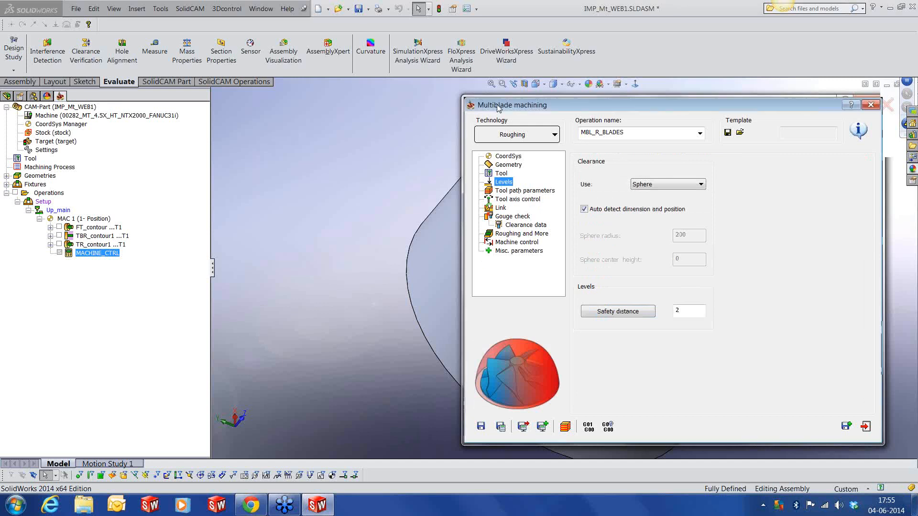
drag(616, 106, 485, 106)
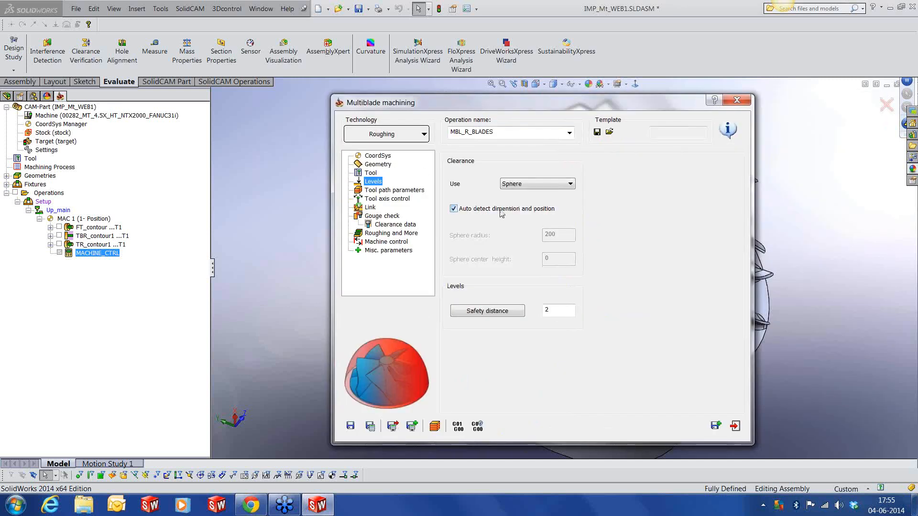
click(414, 191)
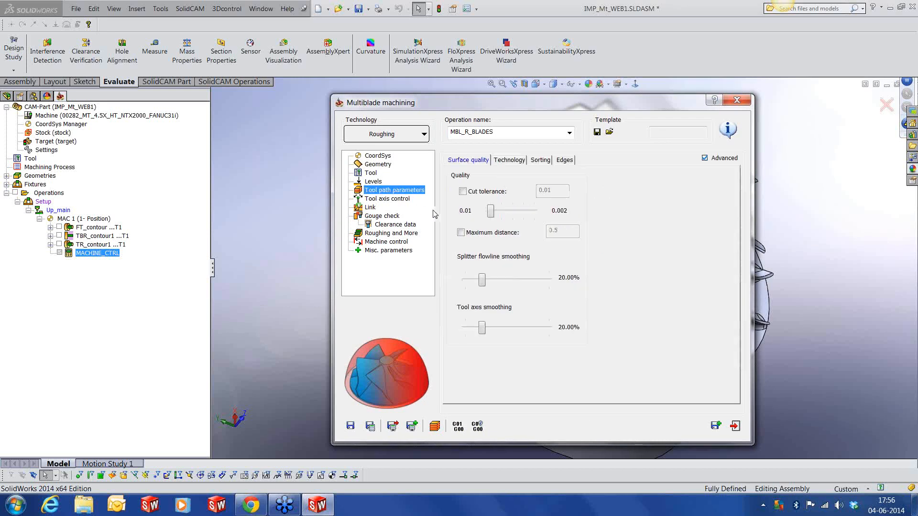
click(510, 161)
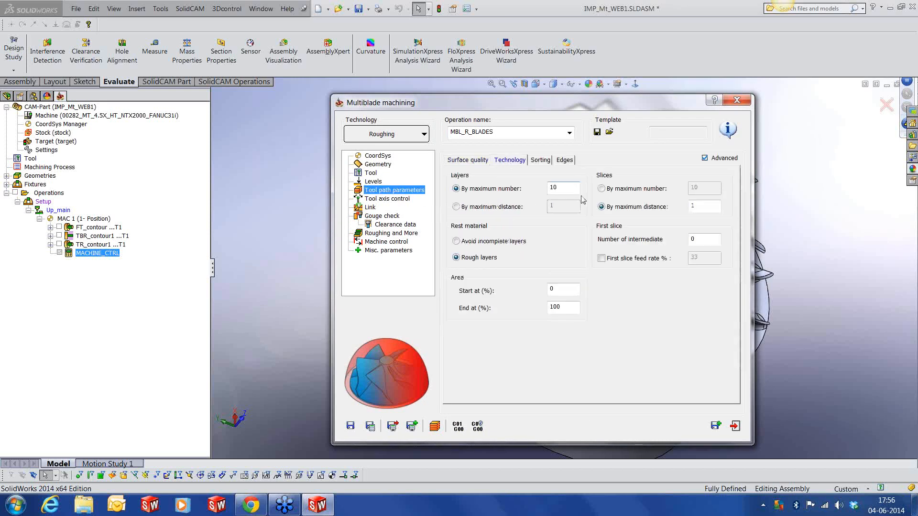
click(668, 192)
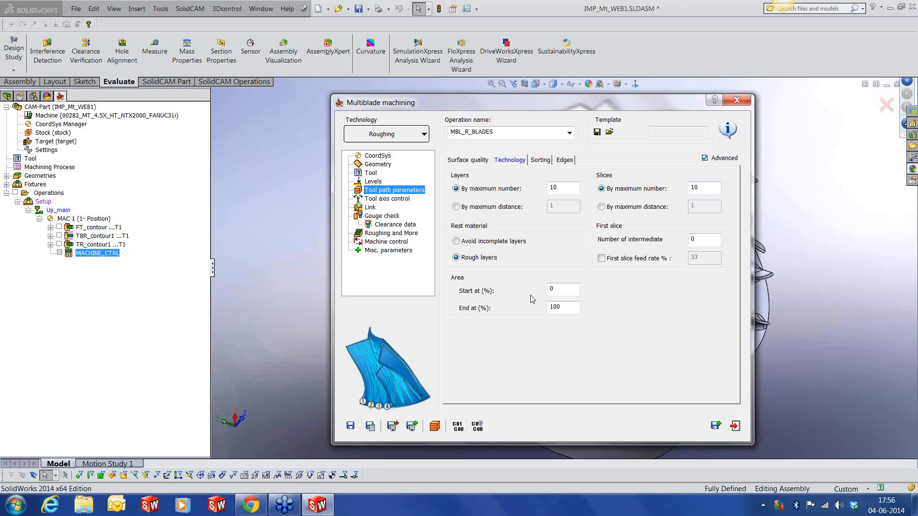
click(548, 290)
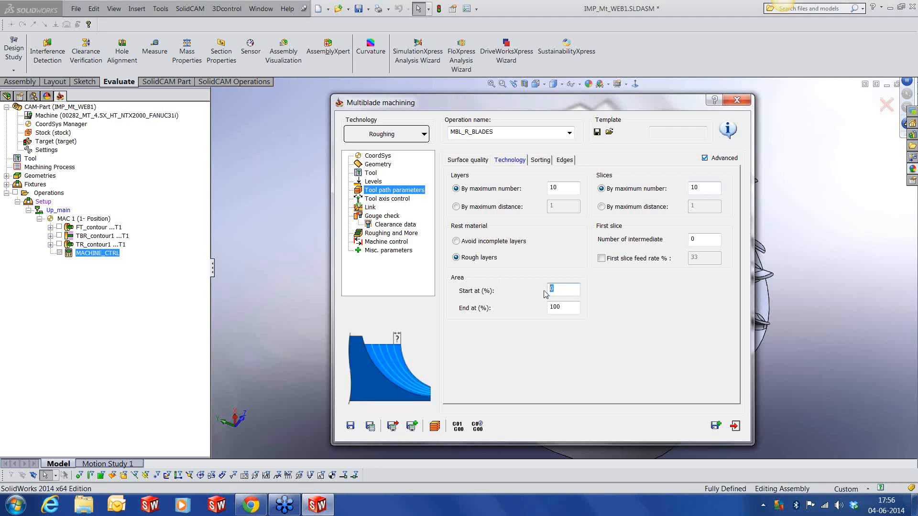
text(5)
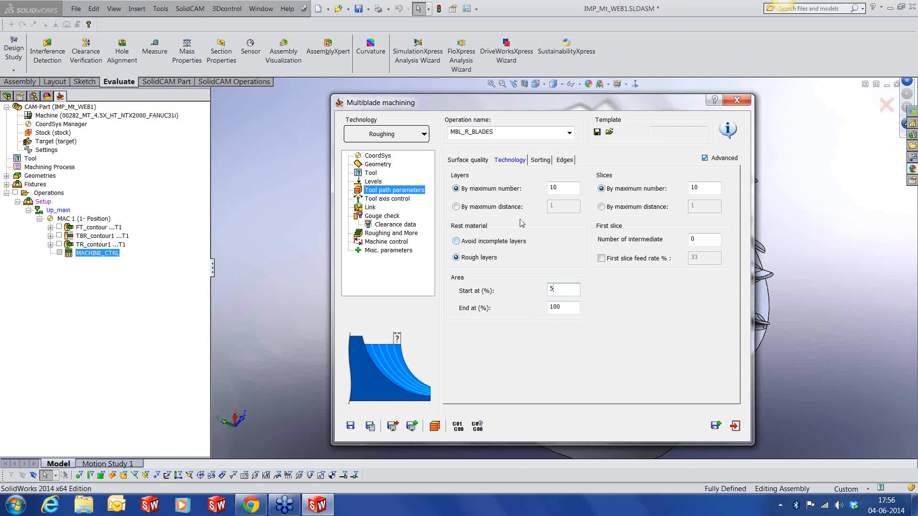
Set the tool path sorting method to "Zigzag, start from leading edge"
click(545, 161)
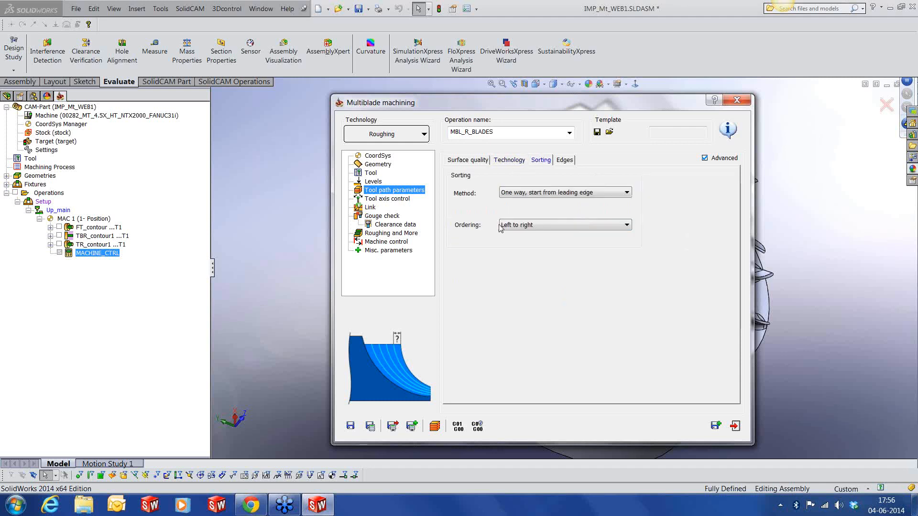
click(516, 194)
click(518, 210)
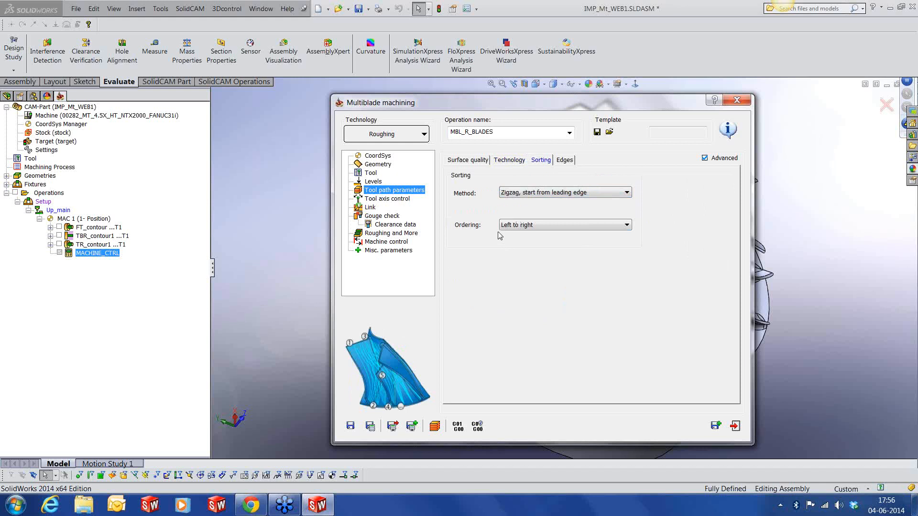
Set the rotation to 7 segments around the impeller and machine all of them
click(389, 199)
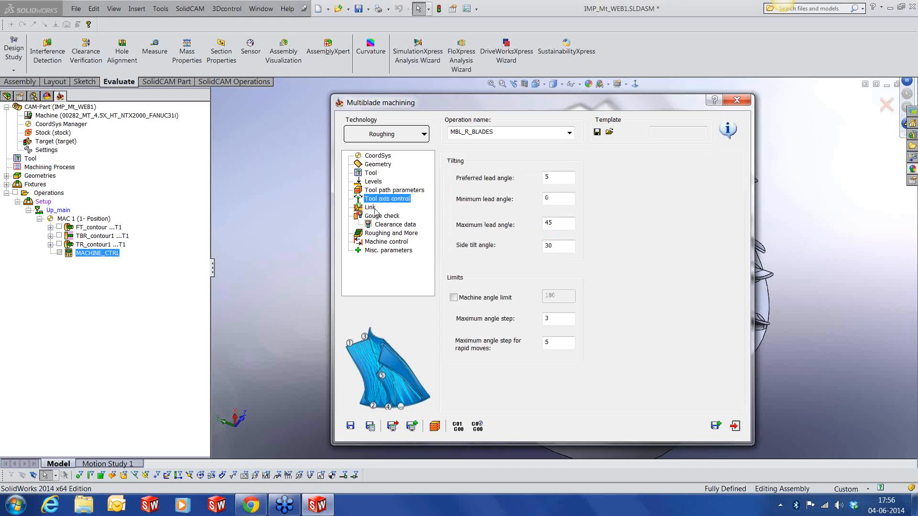
click(372, 208)
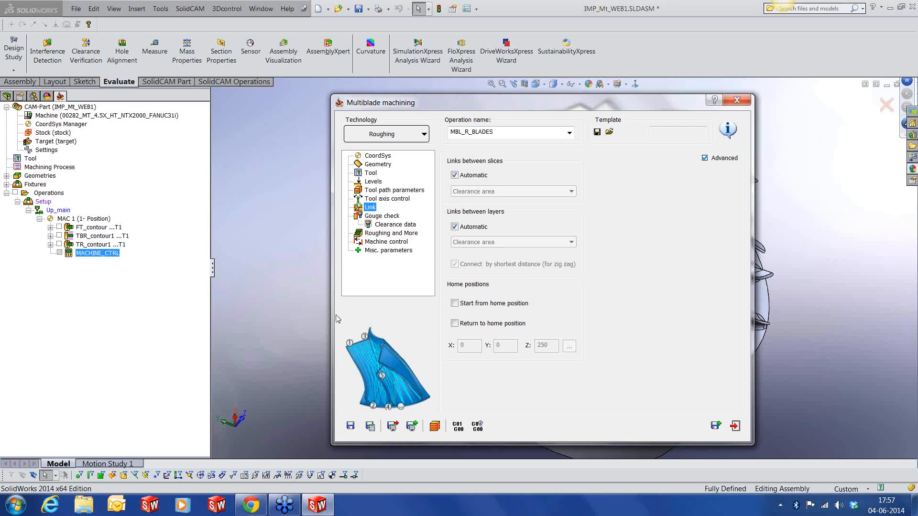
click(381, 217)
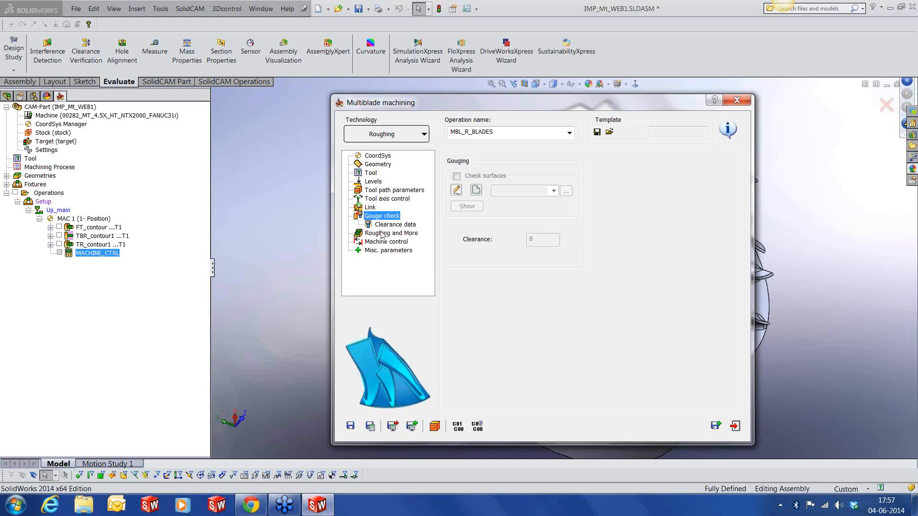
click(382, 234)
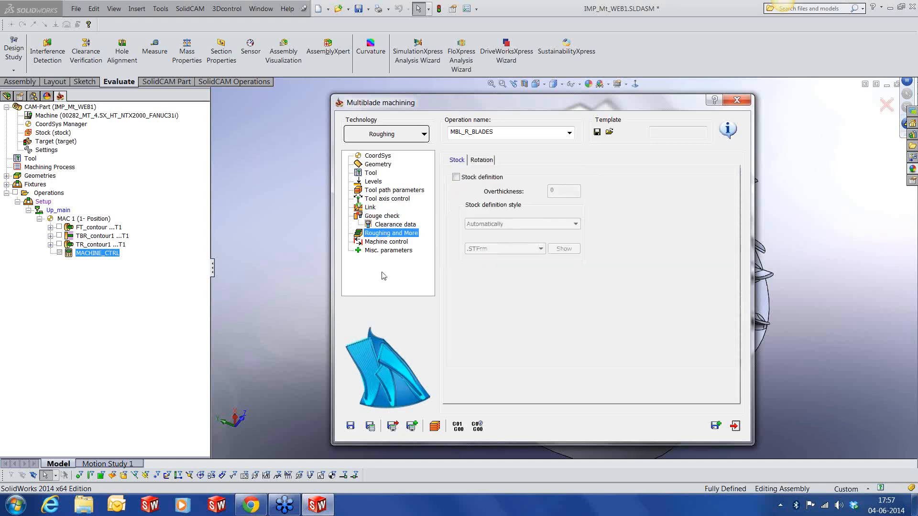
click(482, 160)
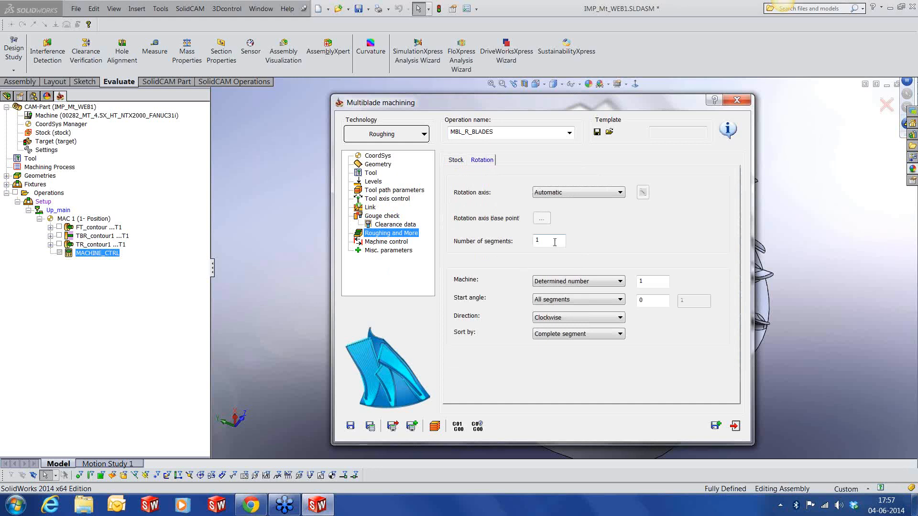
drag(576, 102, 291, 92)
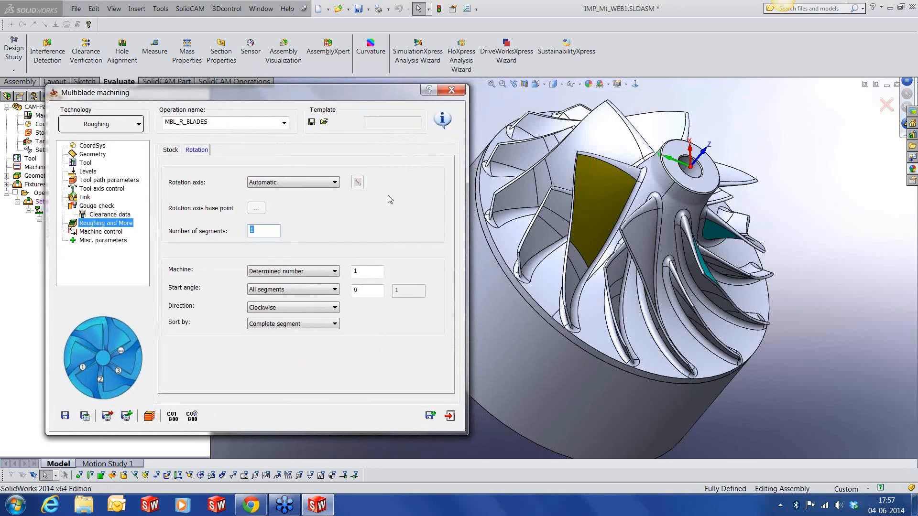
middle_drag(626, 182, 722, 290)
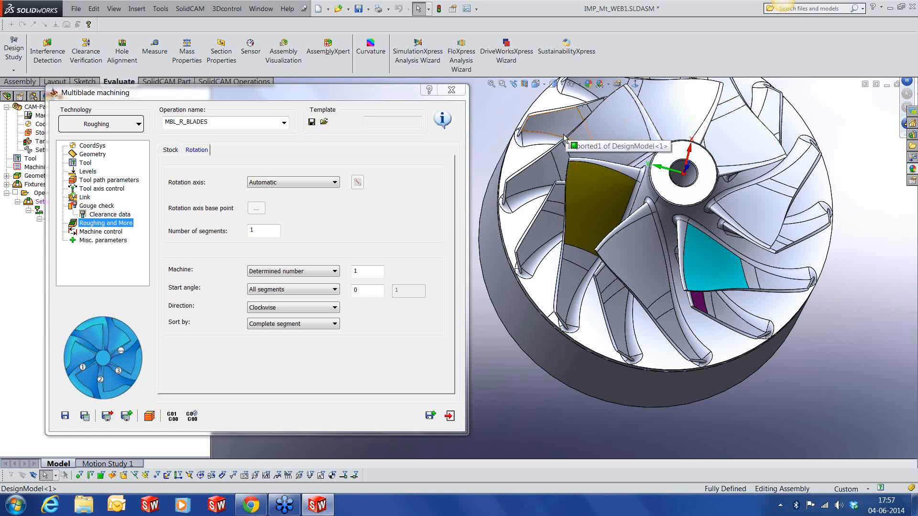
drag(372, 97, 567, 99)
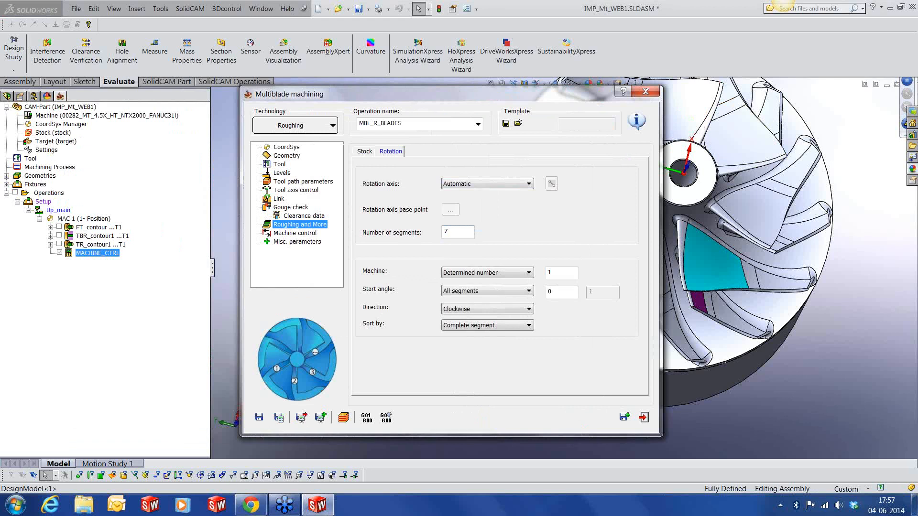
click(461, 275)
click(458, 283)
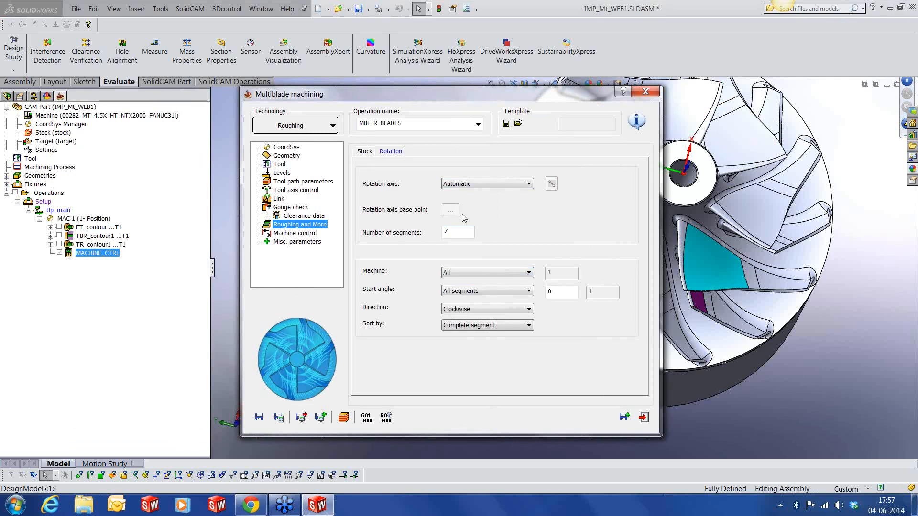
Save the MBL_R_BLADES operation, close its definition and calculate its tool path
click(297, 235)
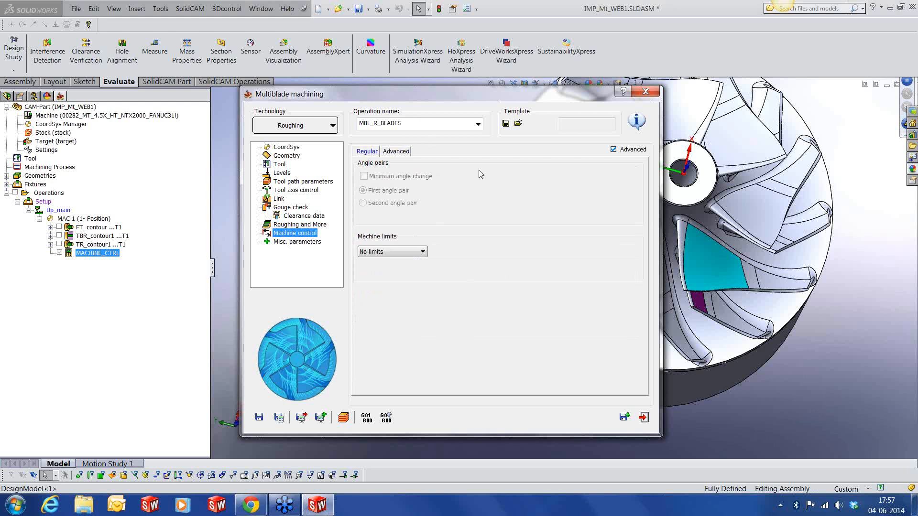
click(297, 243)
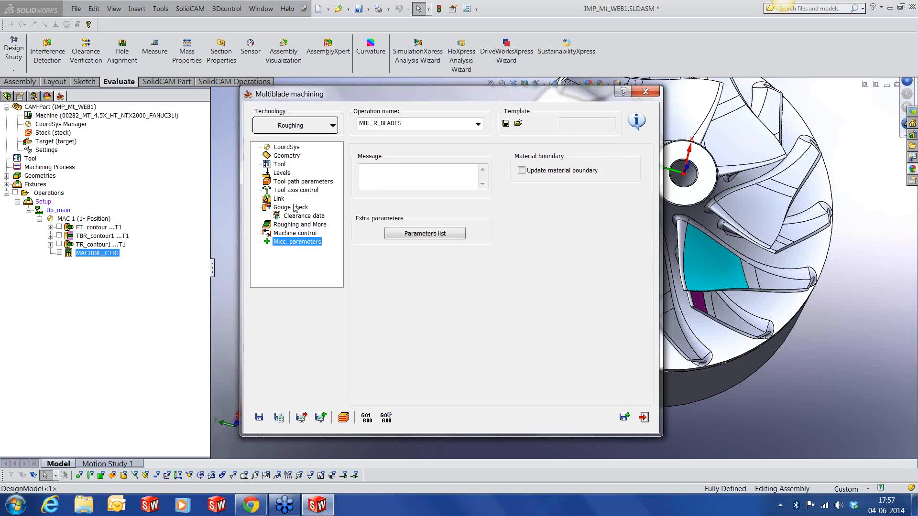
click(259, 418)
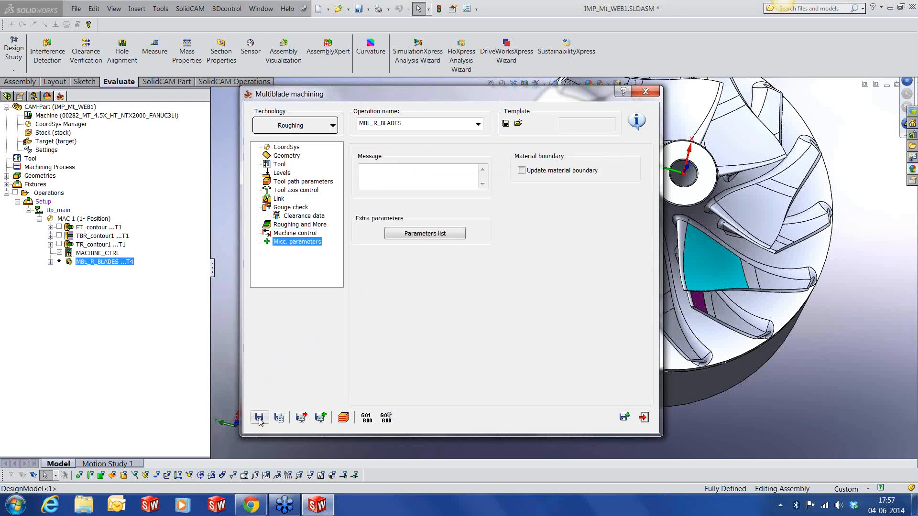
click(644, 418)
right_click(122, 262)
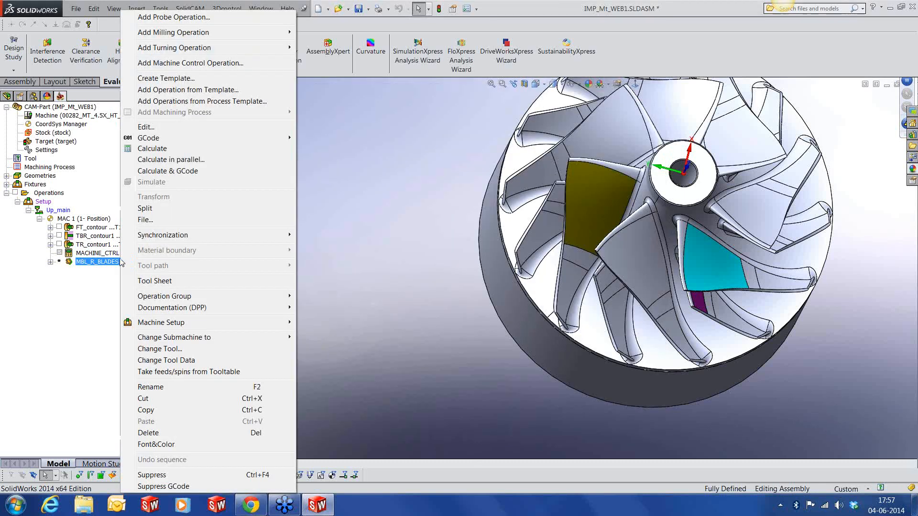
click(156, 150)
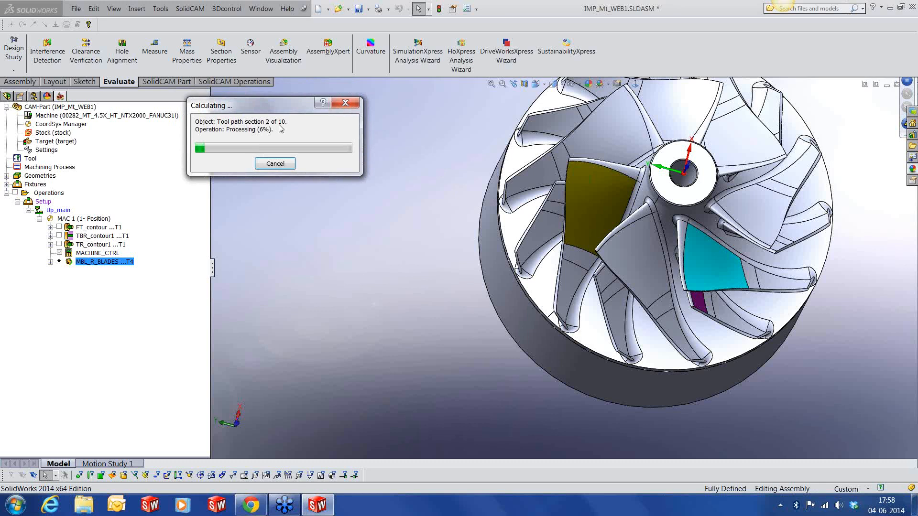
drag(255, 102, 349, 178)
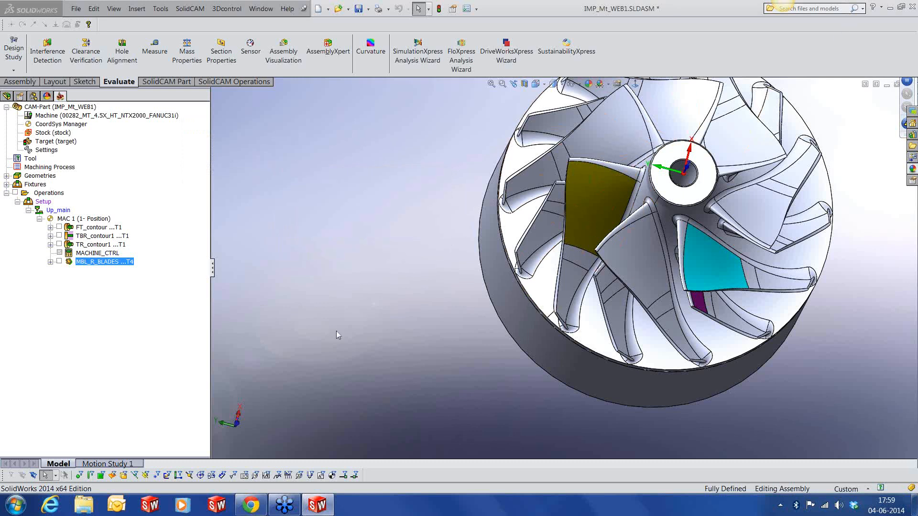
Display the MBL_R_BLADES tool path on the impeller and examine it from several angles
scroll(679, 223, up, 3)
scroll(681, 223, down, 3)
middle_drag(639, 265, 645, 193)
scroll(641, 256, up, 1)
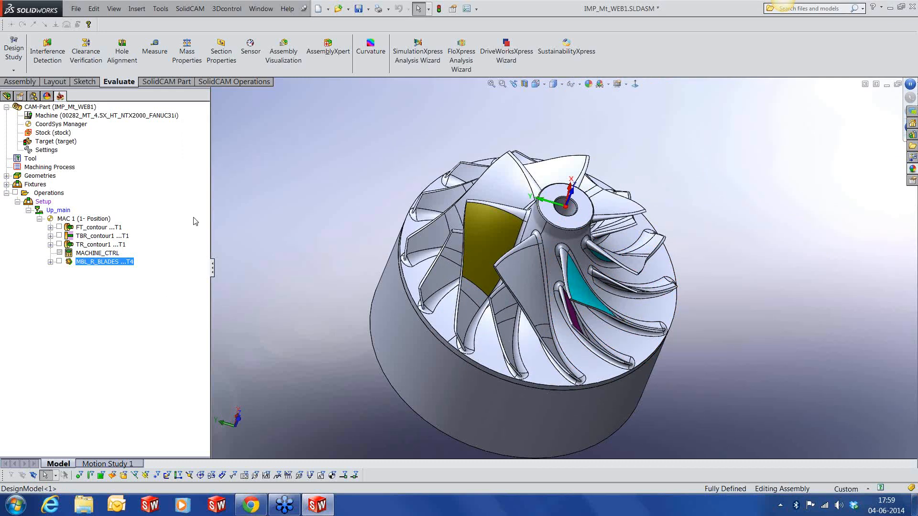
click(59, 261)
middle_drag(546, 236, 532, 204)
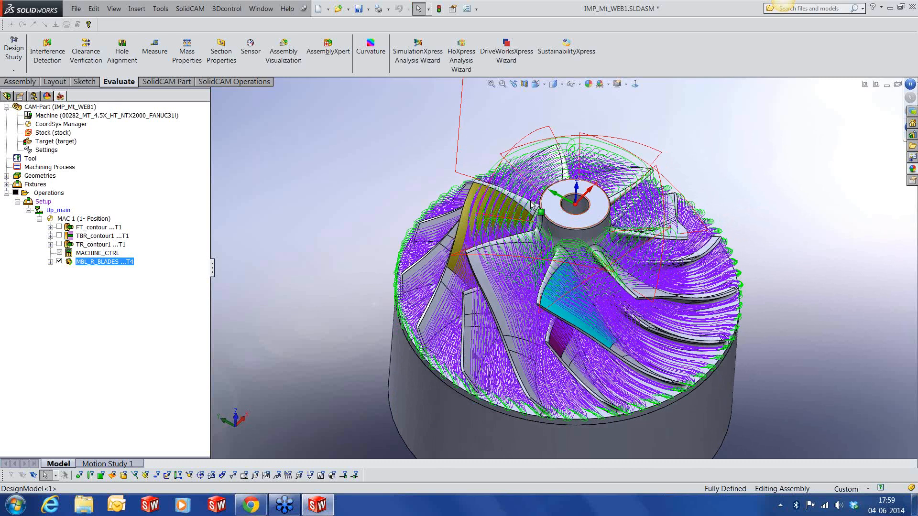
middle_drag(531, 204, 383, 327)
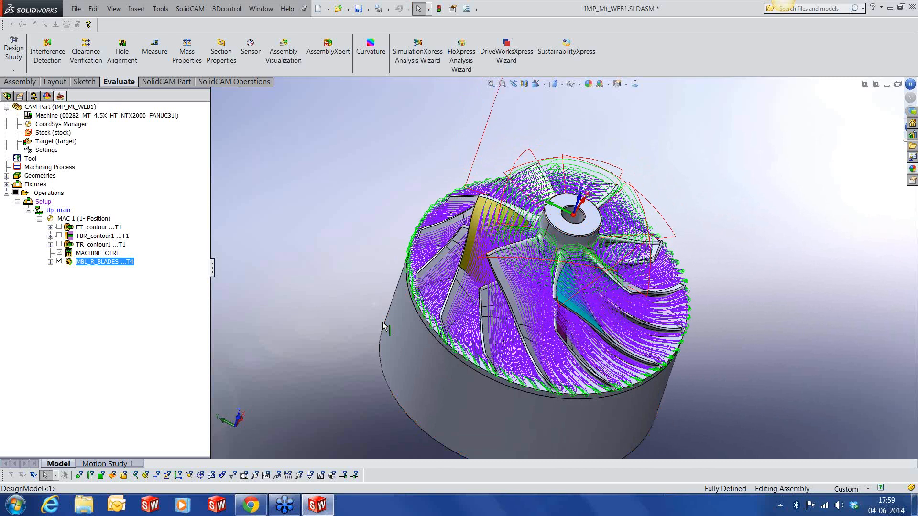
middle_drag(512, 280, 492, 225)
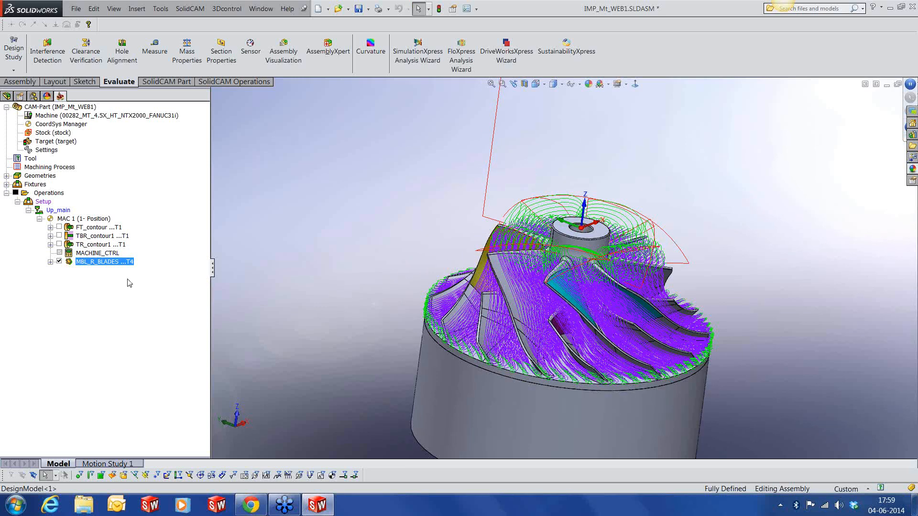
Simulate the MBL_R_BLADES operation in SolidVerify to check the material removed between the blades, pausing the run partway
right_click(118, 264)
click(144, 183)
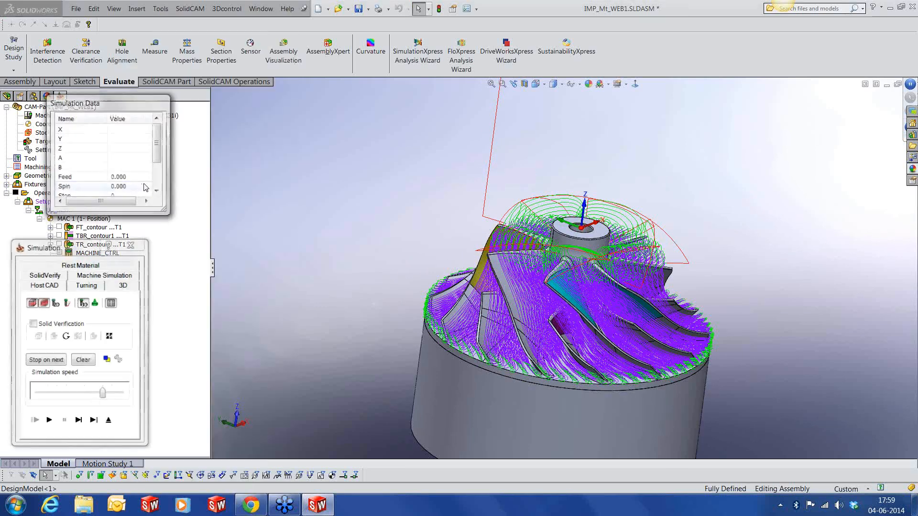
click(52, 277)
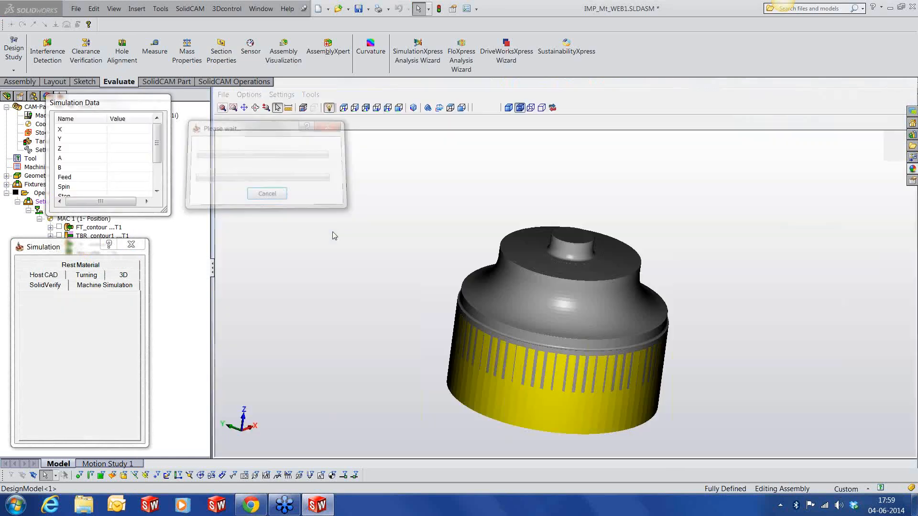
middle_drag(500, 269, 526, 293)
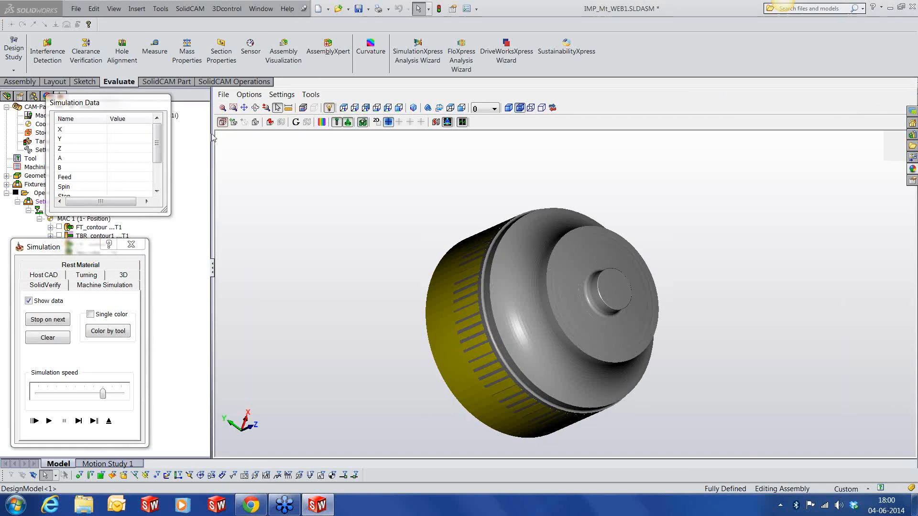
click(347, 123)
click(347, 123)
click(48, 421)
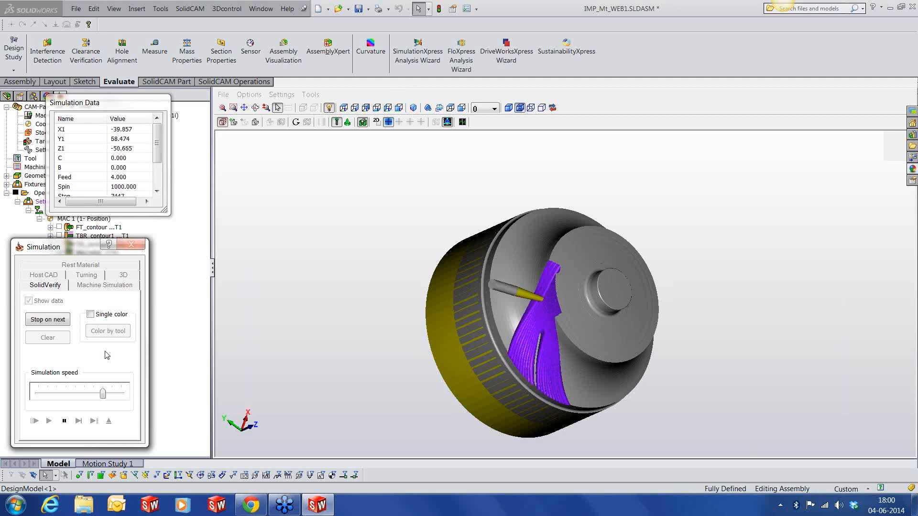
click(64, 421)
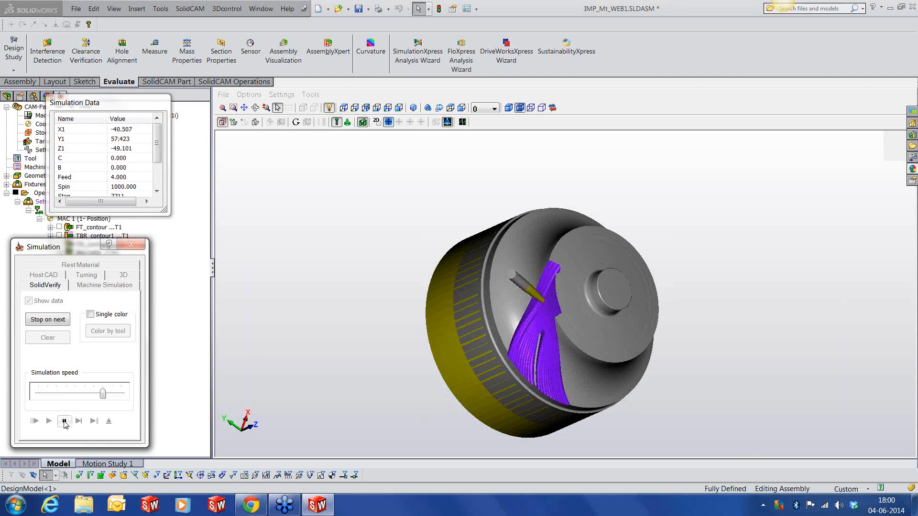
Run the machine simulation of the multiblade roughing operation, viewing the spindle area up close and increasing the playback speed
click(89, 285)
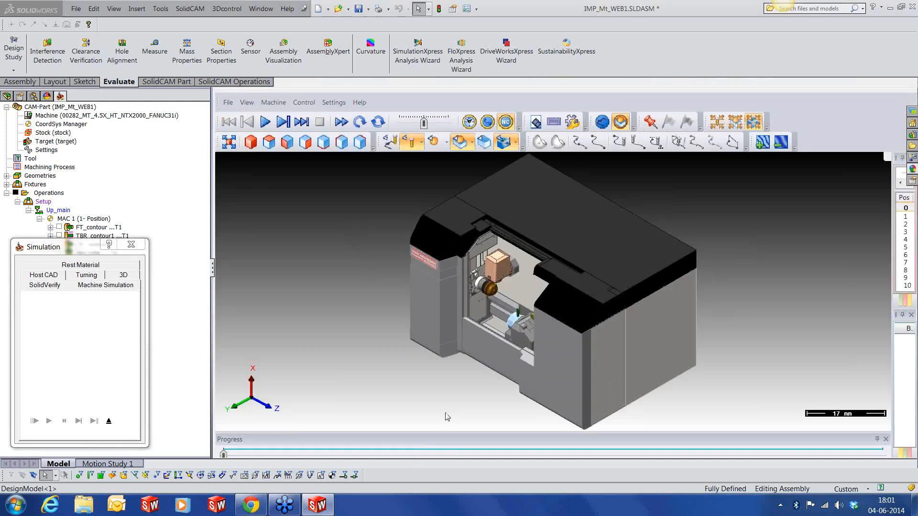
scroll(502, 280, up, 3)
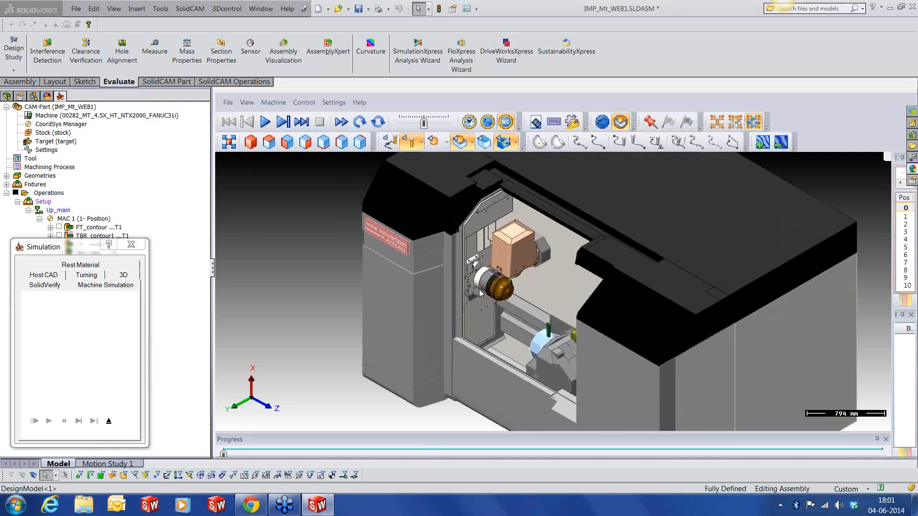
scroll(502, 280, up, 5)
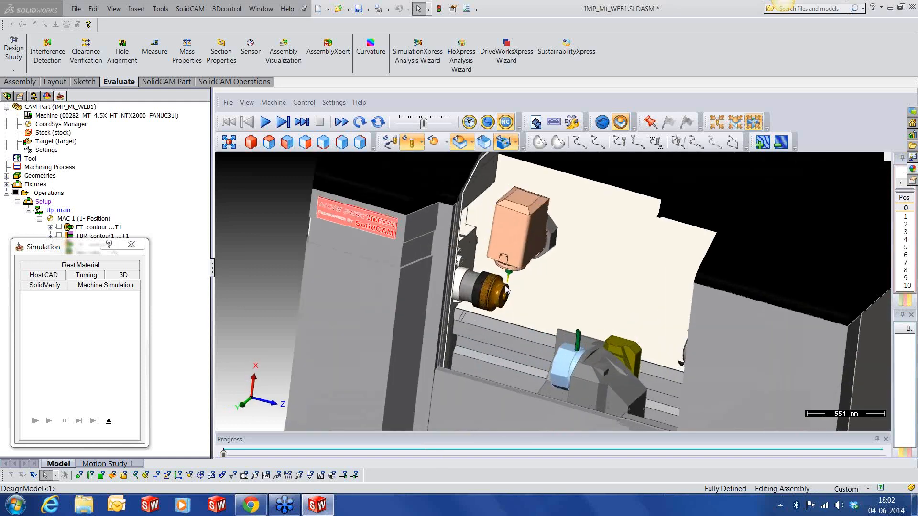
scroll(506, 289, up, 3)
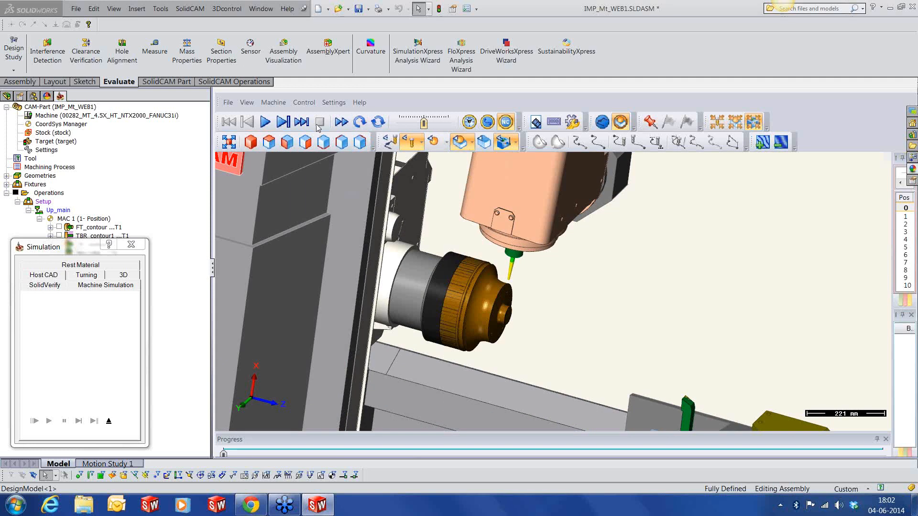
click(264, 123)
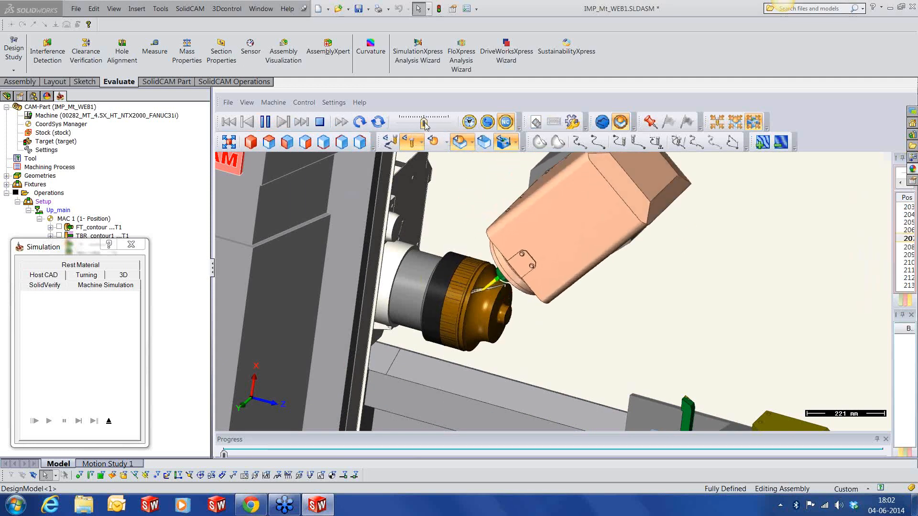
drag(426, 125, 433, 129)
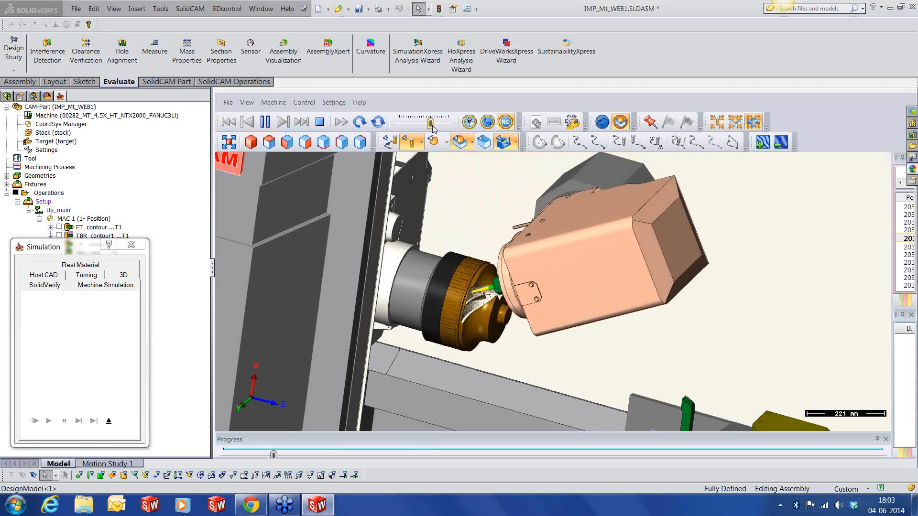
drag(430, 126, 438, 125)
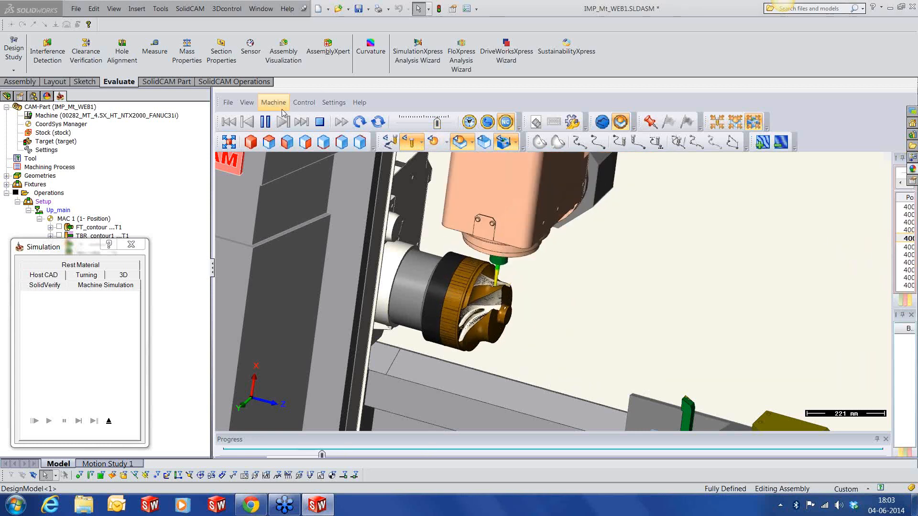
Pause the machine simulation, inspect the roughed pockets between the blades up close, and exit the simulation
click(265, 122)
scroll(472, 306, up, 5)
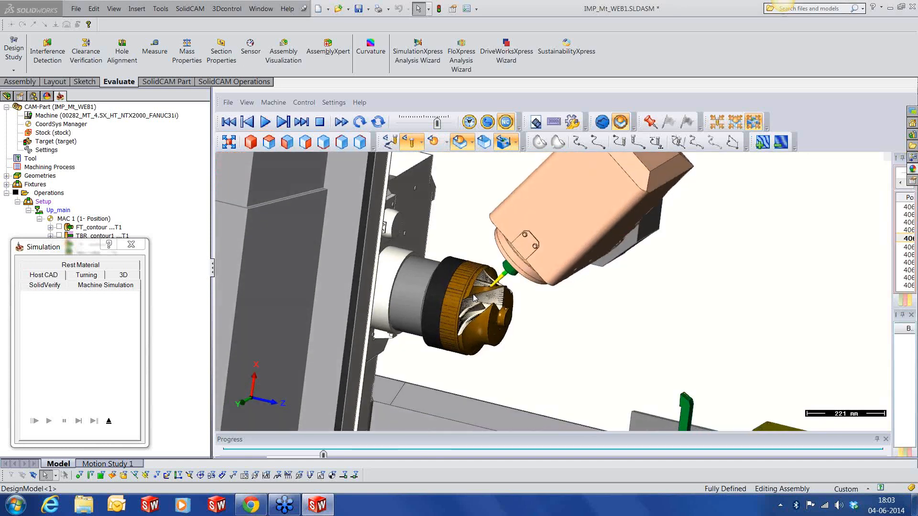
scroll(479, 308, up, 4)
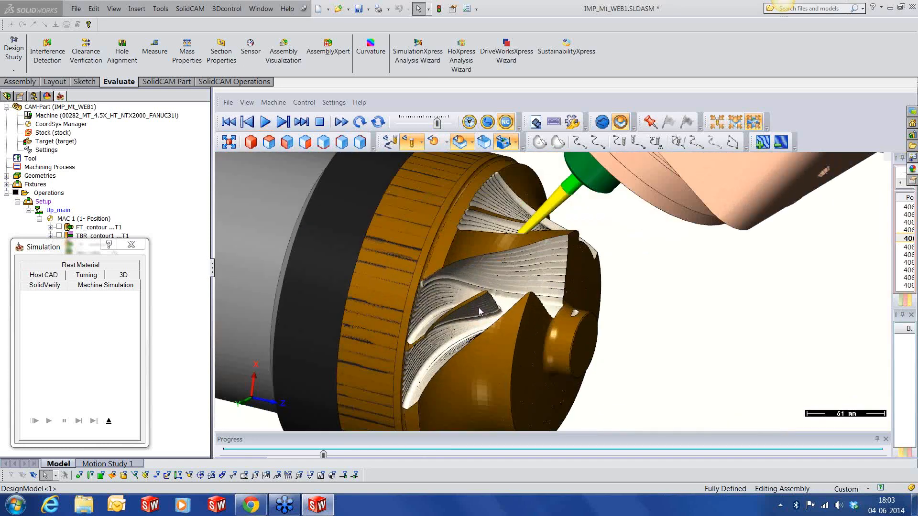
middle_drag(480, 303, 439, 285)
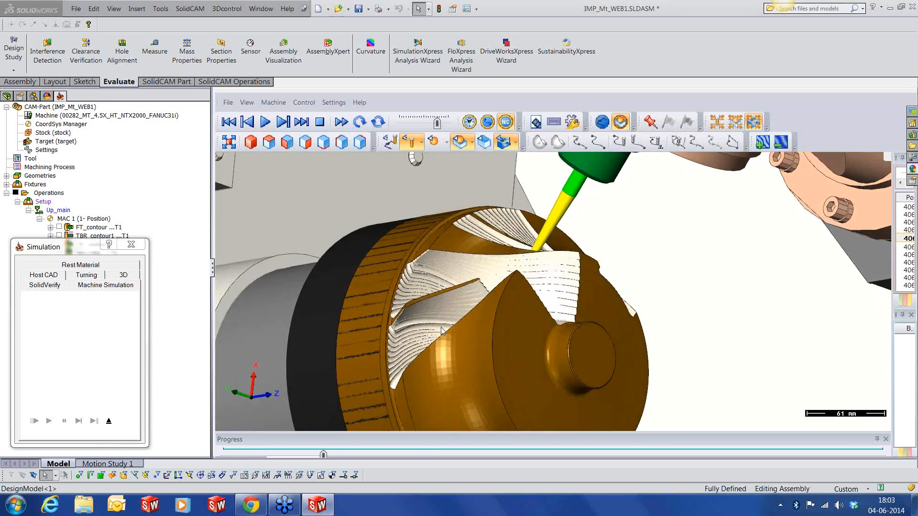
scroll(506, 320, down, 2)
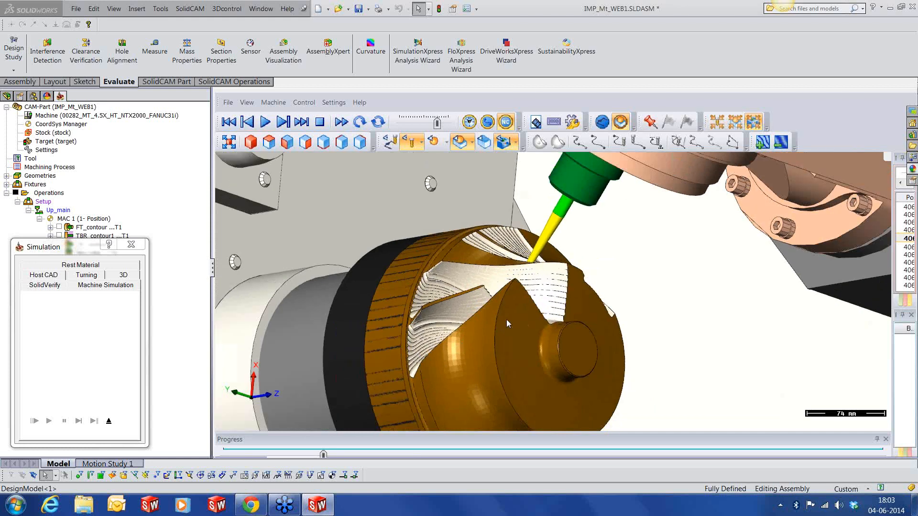
click(109, 421)
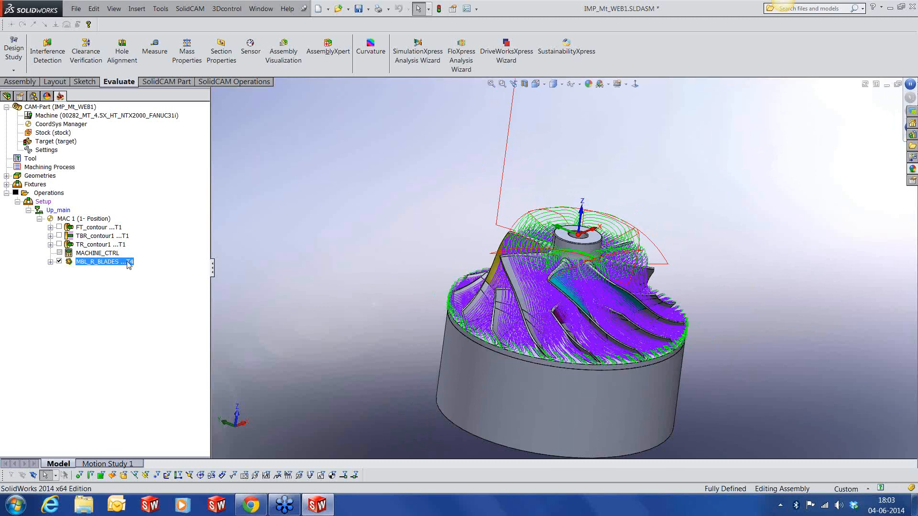
Hide the MBL_R_BLADES tool path and view the bare impeller blades from another angle
click(59, 261)
middle_drag(664, 314, 616, 270)
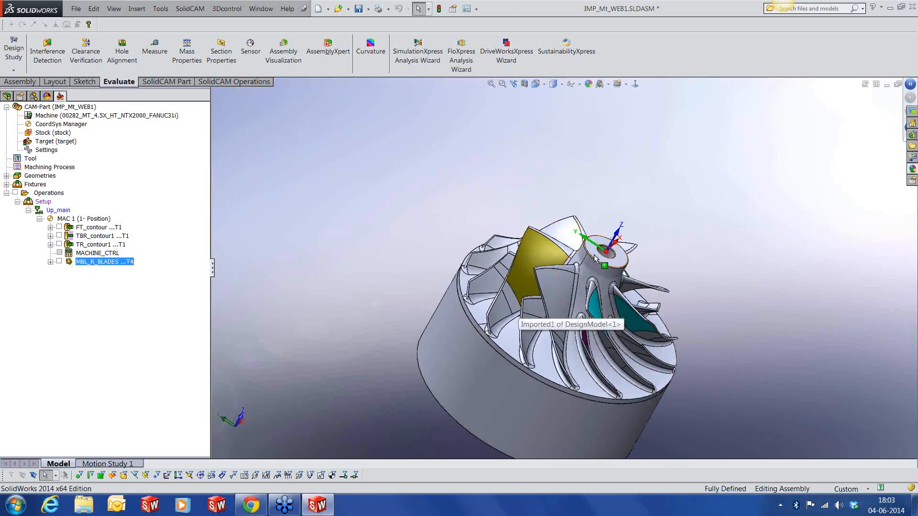
scroll(579, 276, up, 2)
scroll(550, 342, down, 2)
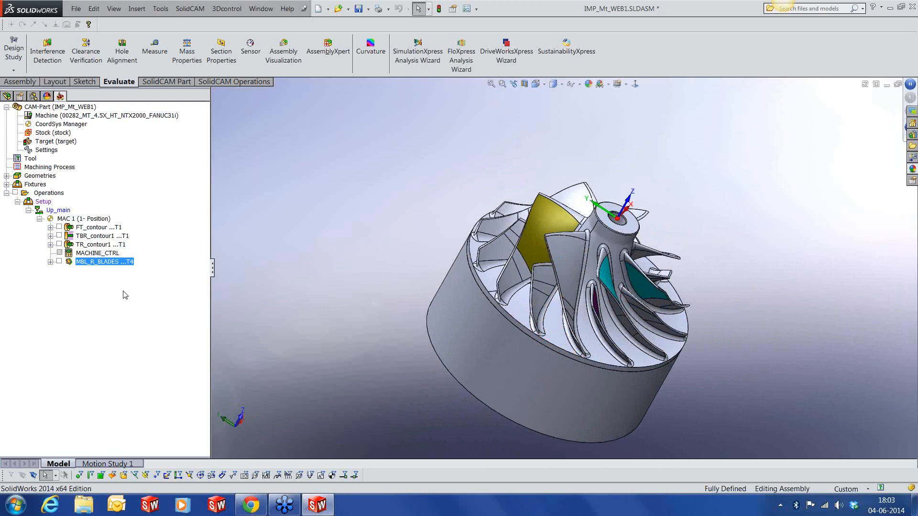
Add a Multiblade machining operation after MBL_R_BLADES and set its technology to Blade Finishing
right_click(122, 259)
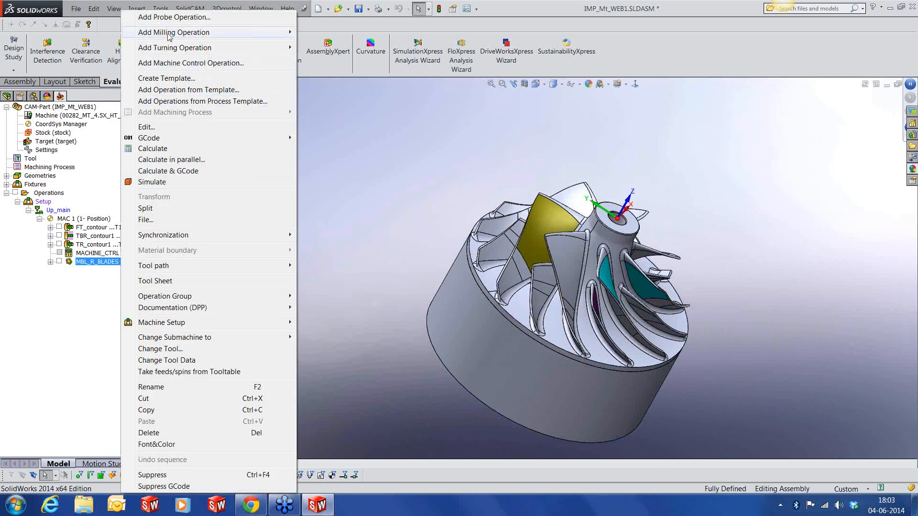
mouse_move(170, 34)
click(348, 358)
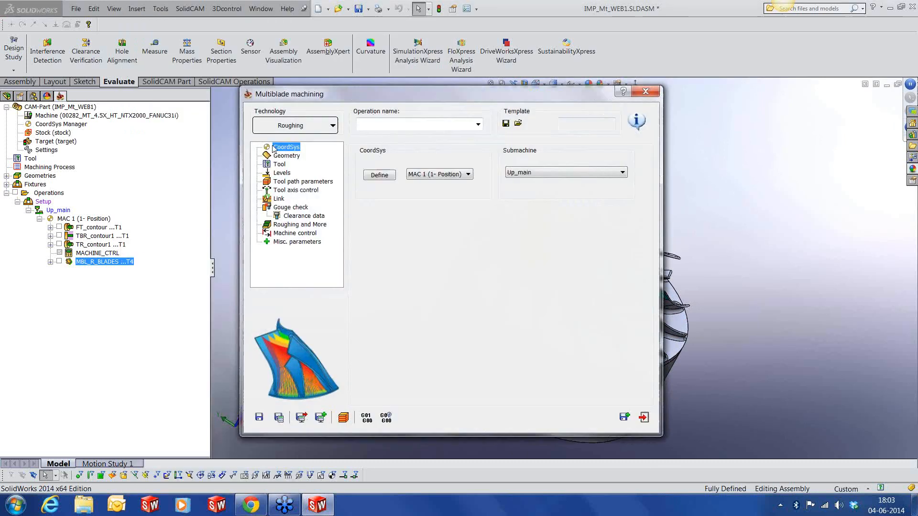
click(290, 126)
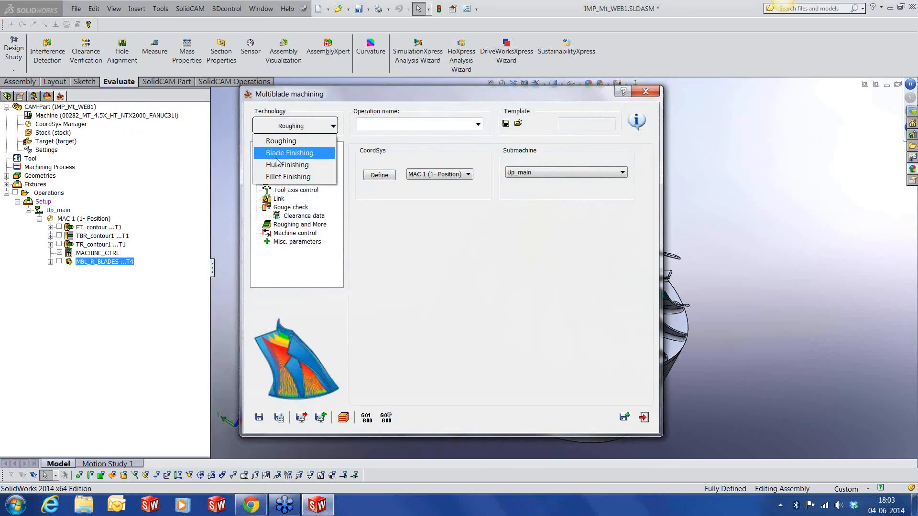
click(277, 154)
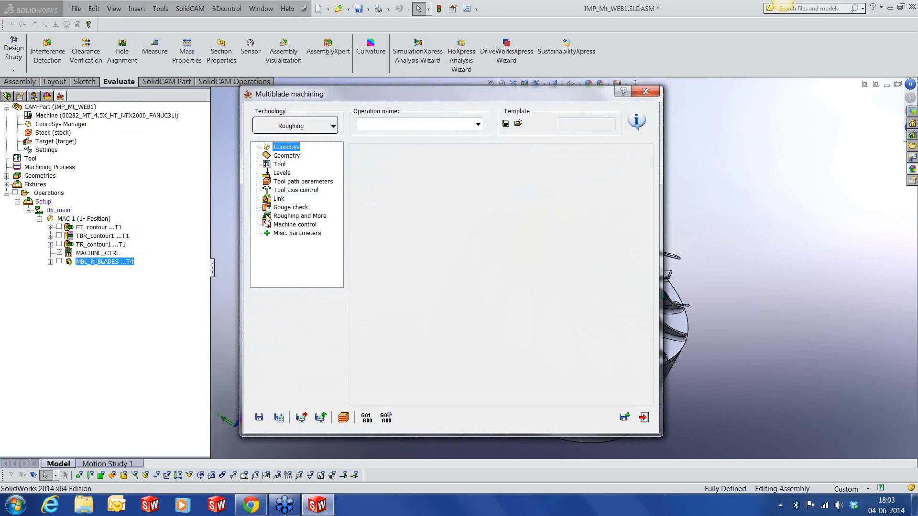
Assign the MAIN BLADE geometry to the blades, splitters and fillets, and check its faces on the impeller
click(296, 158)
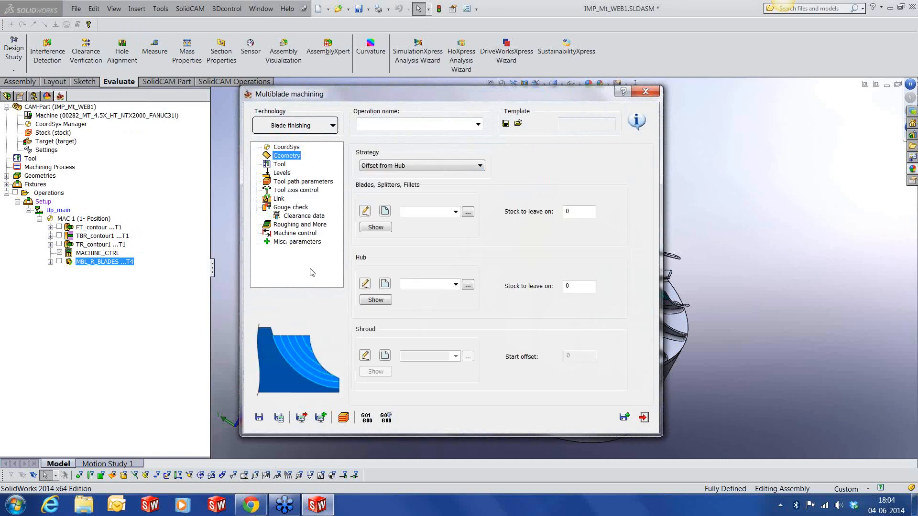
click(456, 212)
click(442, 254)
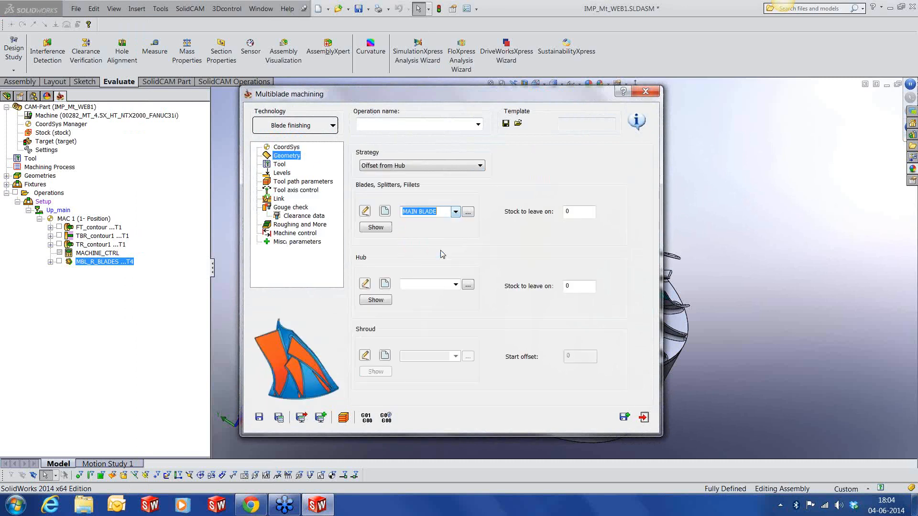
click(376, 228)
middle_drag(578, 274, 573, 268)
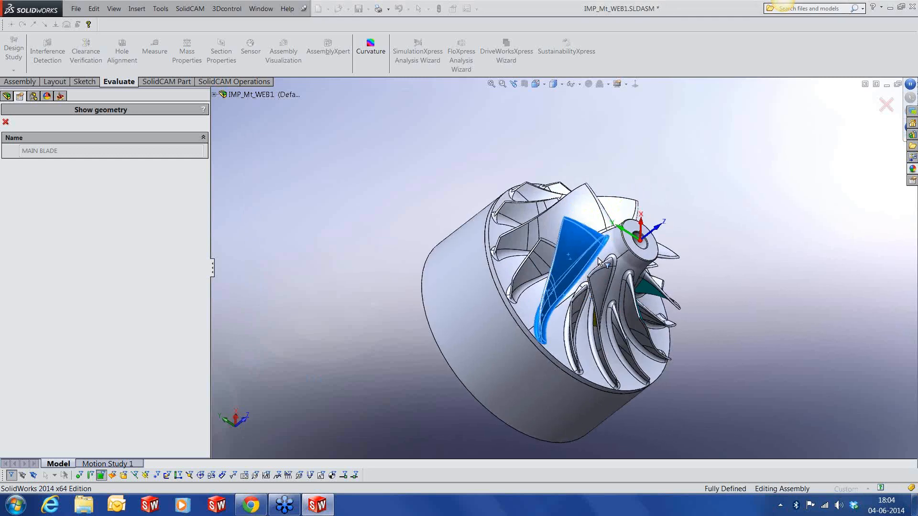
scroll(572, 268, down, 2)
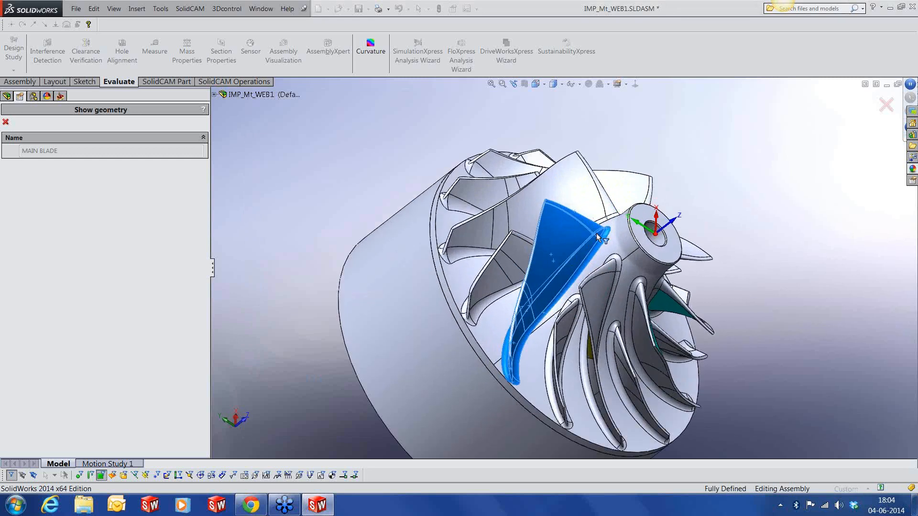
click(6, 121)
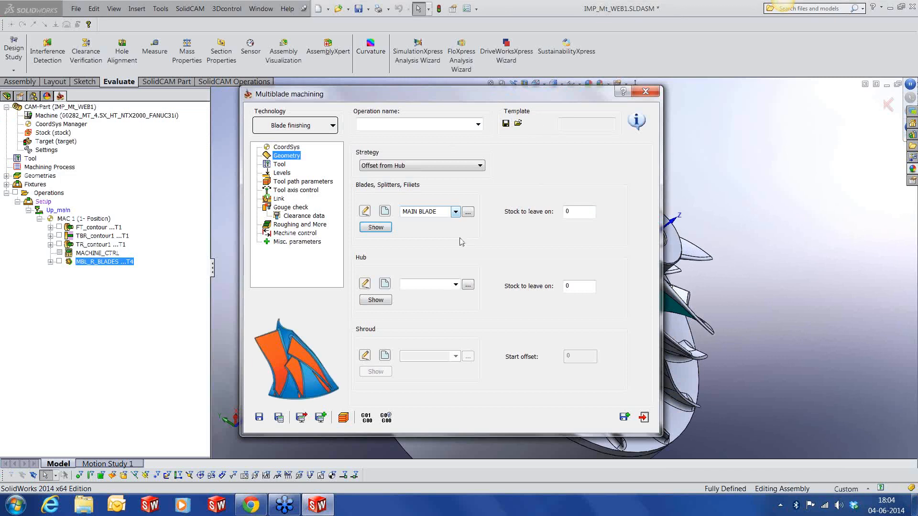
Assign the HUB geometry, set the strategy to Offset between Hub and Shroud, and assign the SHROUD geometry
click(455, 285)
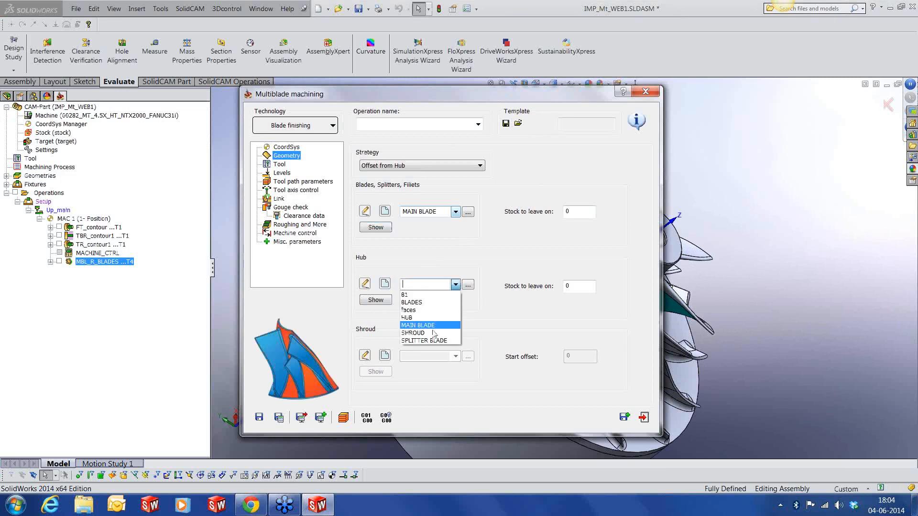
click(416, 317)
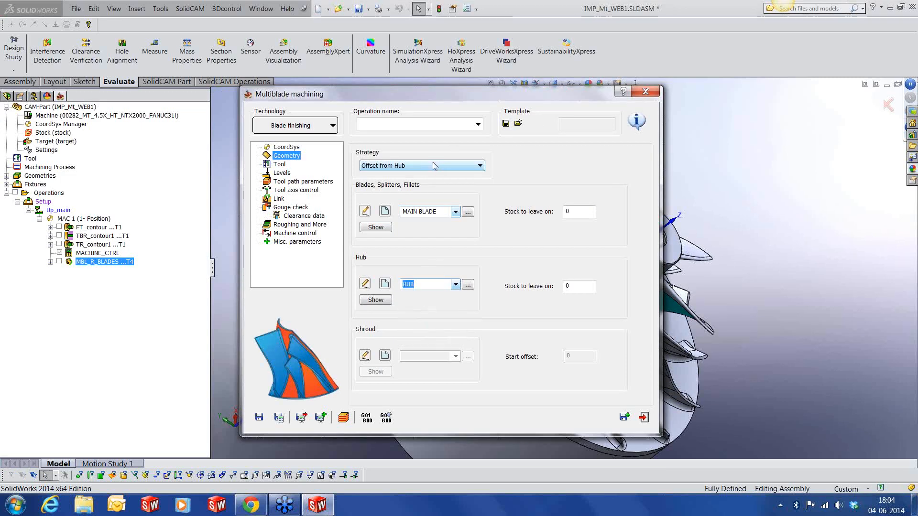
click(434, 166)
click(426, 191)
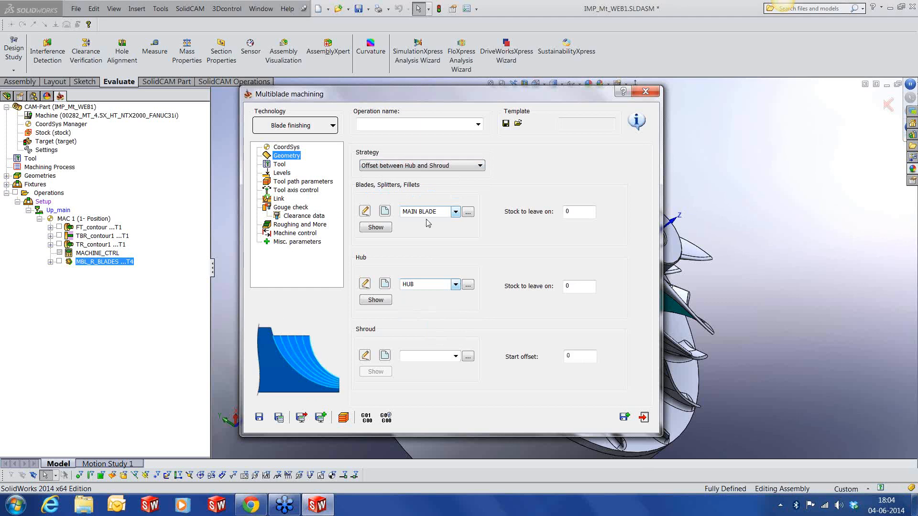
click(457, 356)
click(428, 407)
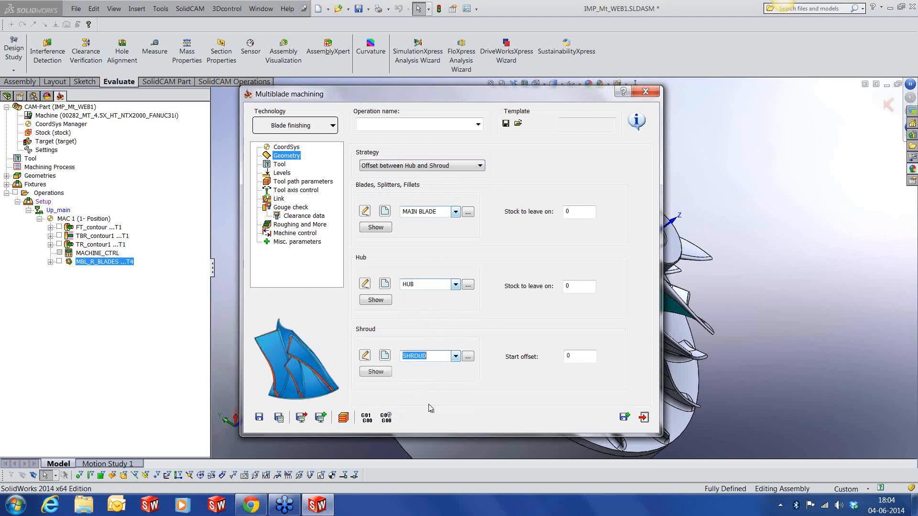
Choose a taper mill from the UP_TR turret as the tool for the blade finishing operation
click(280, 165)
click(406, 309)
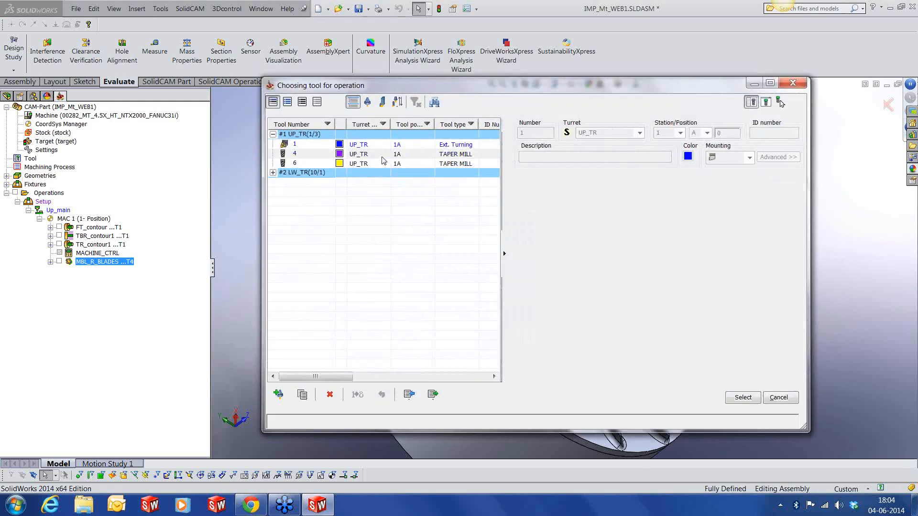
click(742, 397)
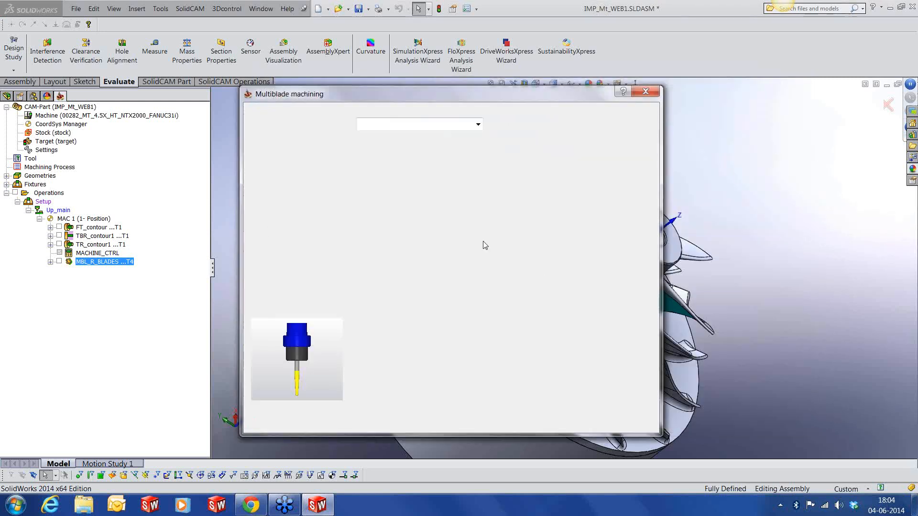
Define the tool path layers by a maximum distance of 1 and choose the Full contour
click(282, 173)
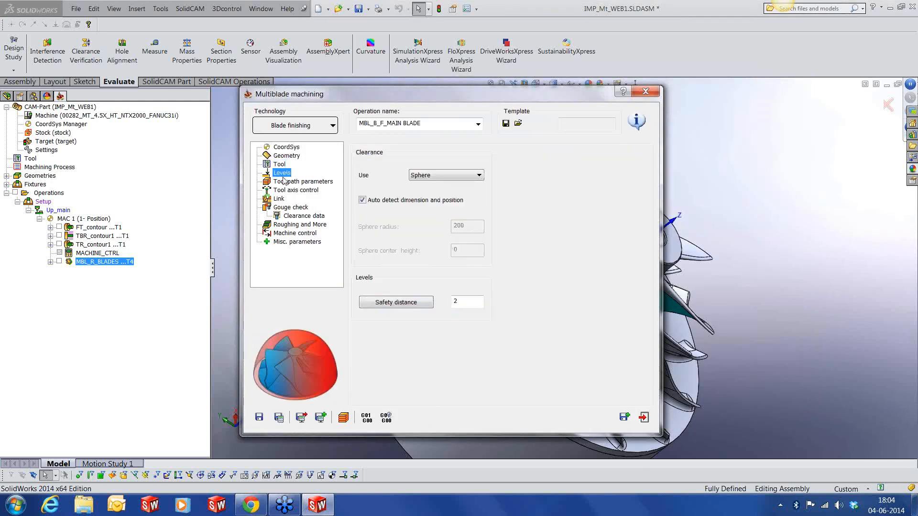
click(284, 182)
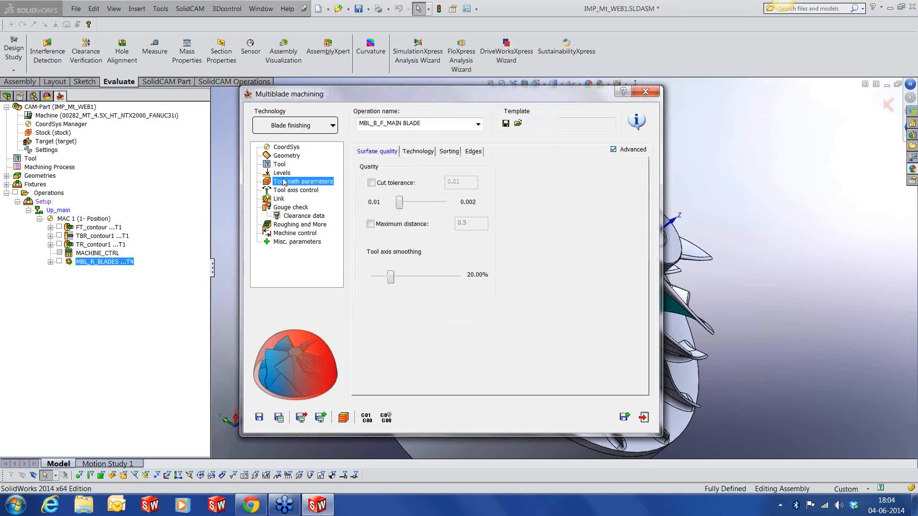
click(411, 152)
click(397, 245)
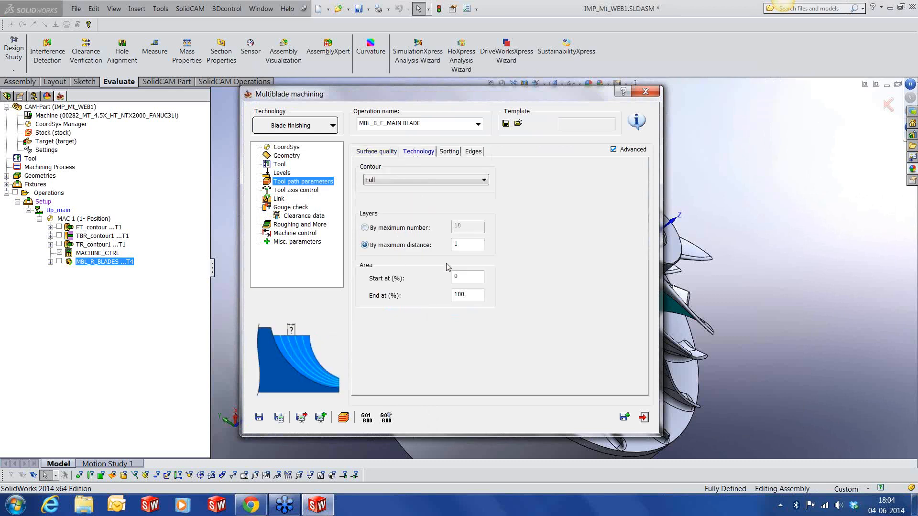
double_click(468, 245)
click(429, 180)
click(423, 191)
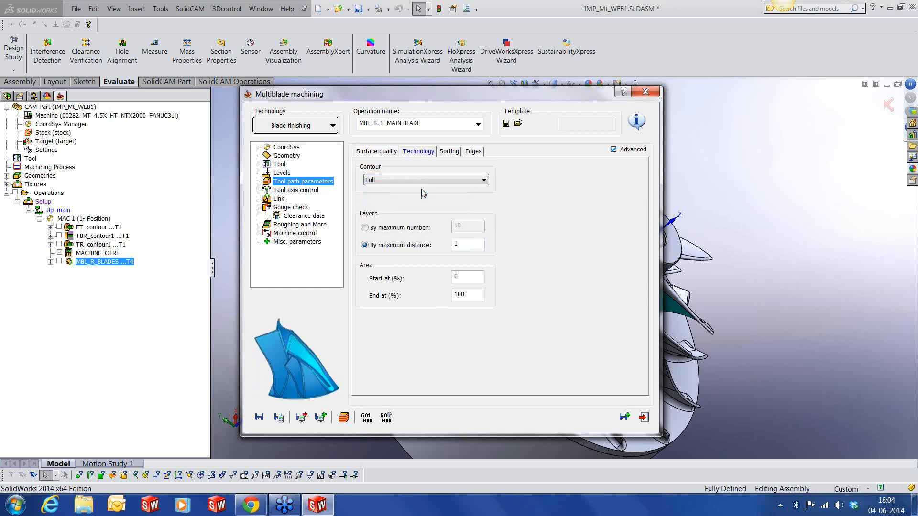
Limit the machined area to start at 5% and end at 90%, and uncover the impeller behind the dialog
click(462, 277)
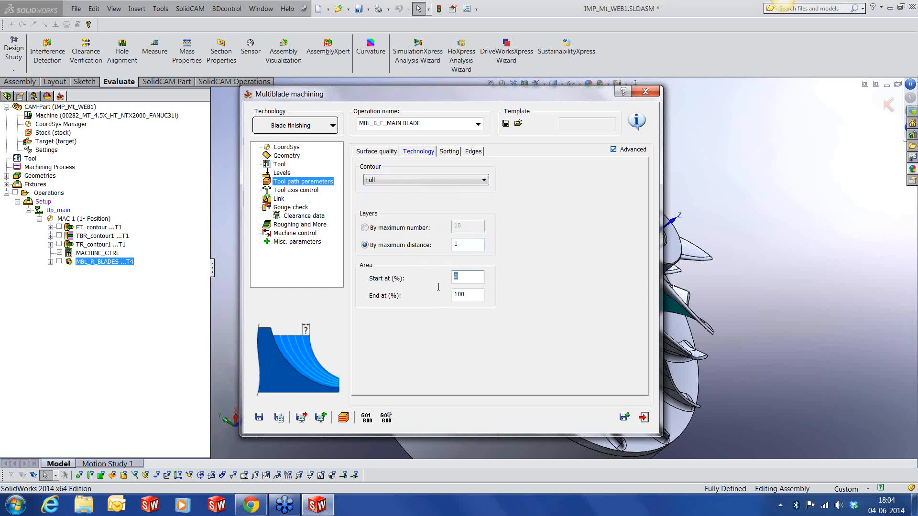
text(5)
click(460, 294)
text(90)
drag(533, 94, 315, 88)
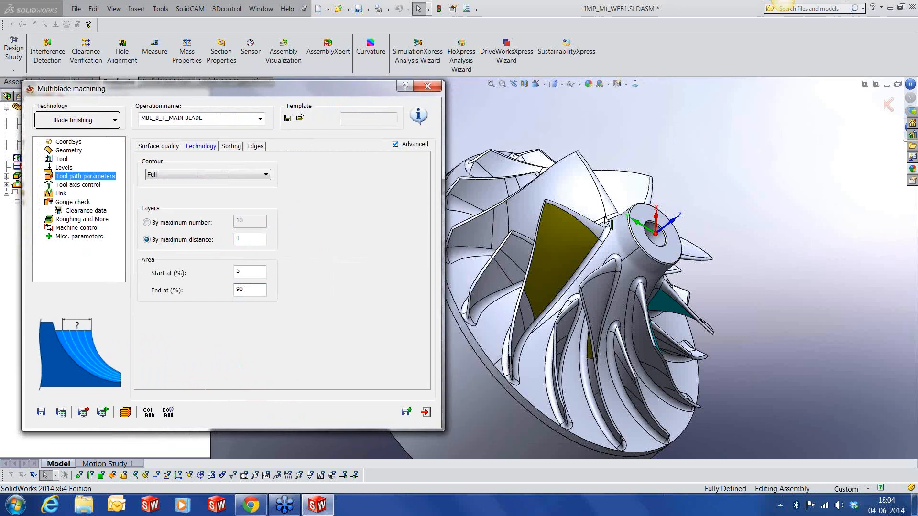
Set the sorting method of the main blade finishing tool path to Spiral, start from leading edge
scroll(521, 354, down, 10)
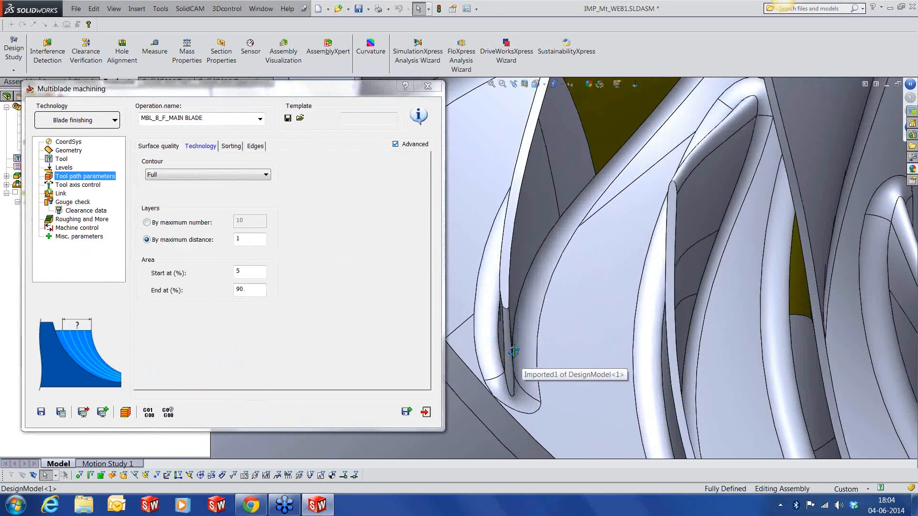
scroll(514, 351, up, 5)
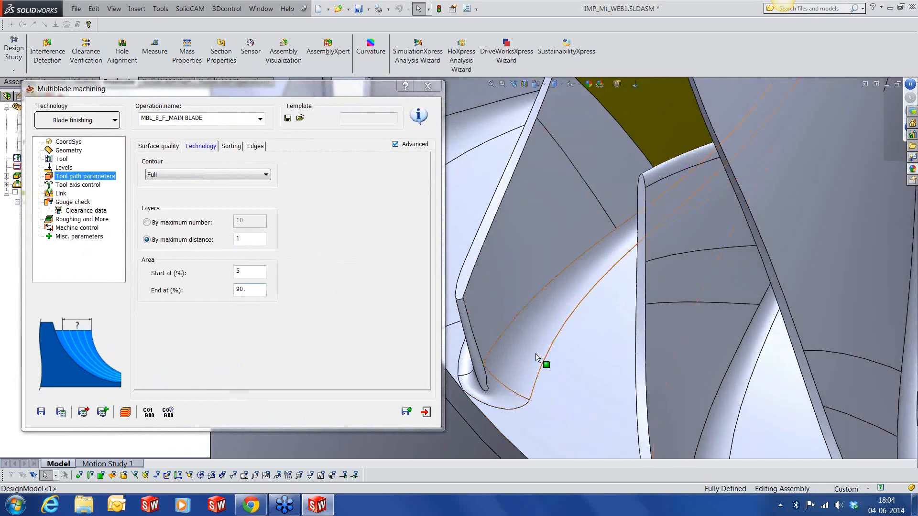
scroll(536, 354, up, 10)
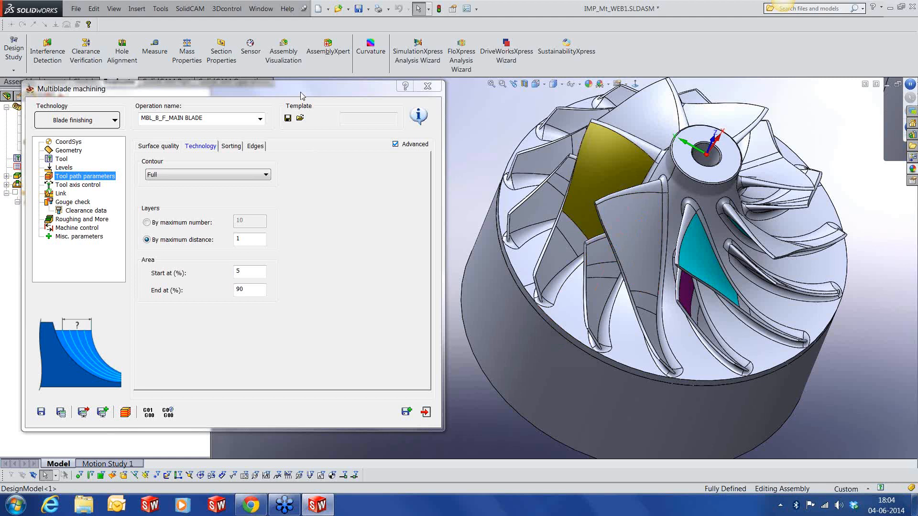
drag(301, 95, 516, 98)
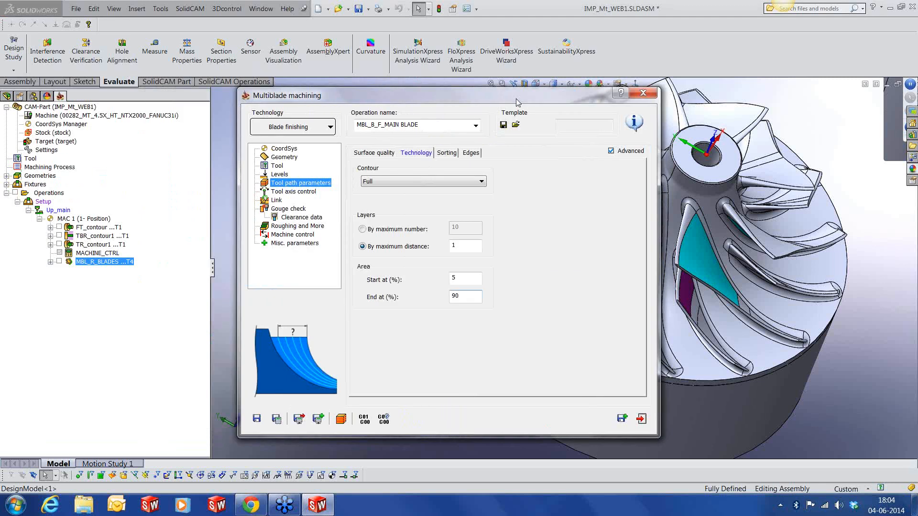
click(300, 193)
click(302, 183)
click(445, 153)
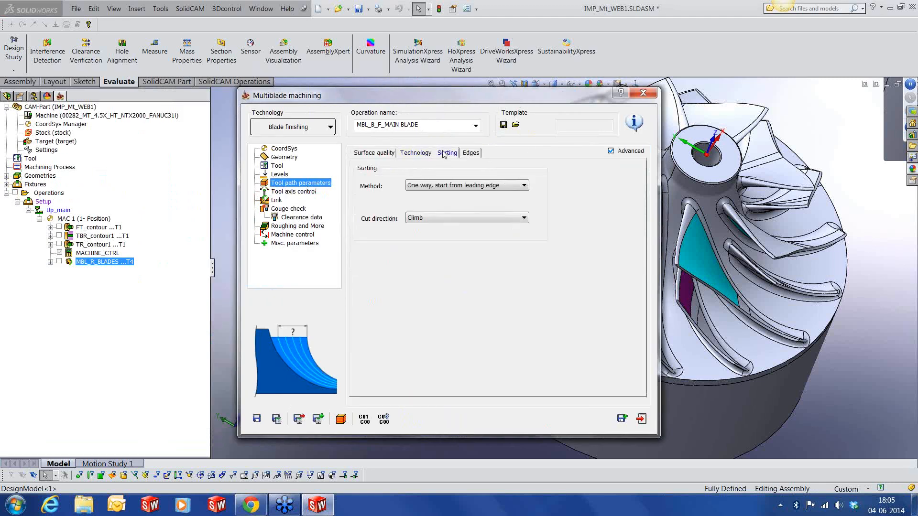
click(441, 186)
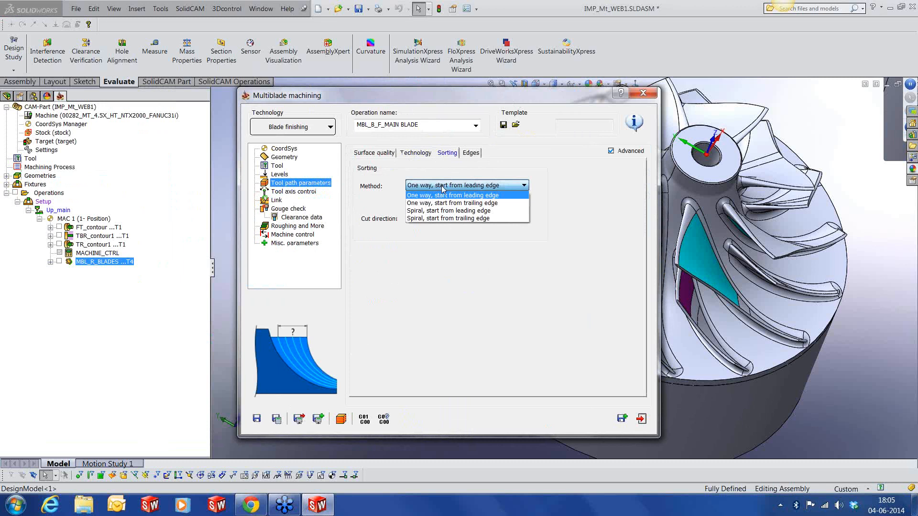
click(441, 212)
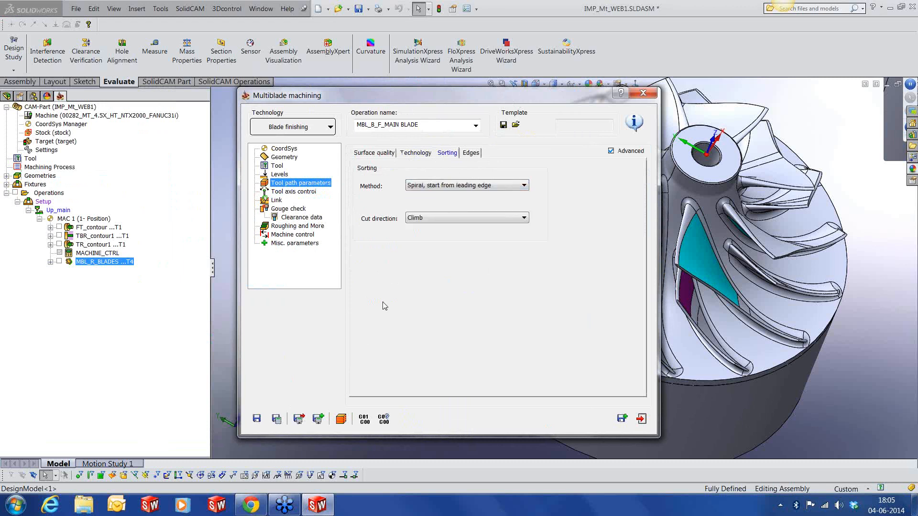
Review the tool axis control, link, gouge check, stock and machine control settings of the blade finishing operation
click(308, 192)
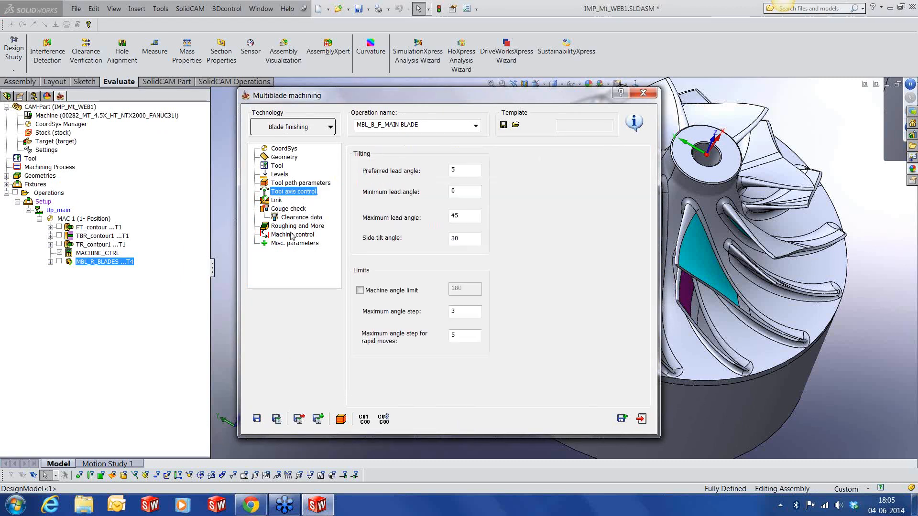
click(277, 201)
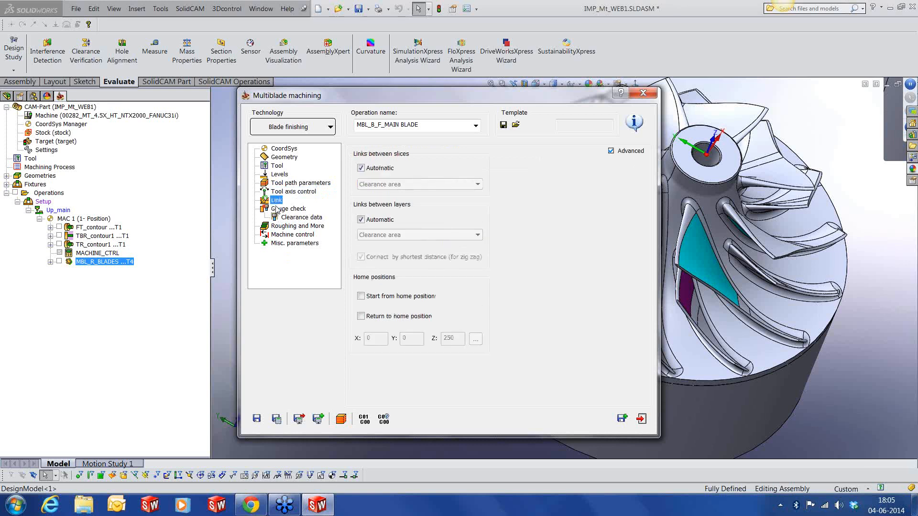
click(276, 209)
click(275, 227)
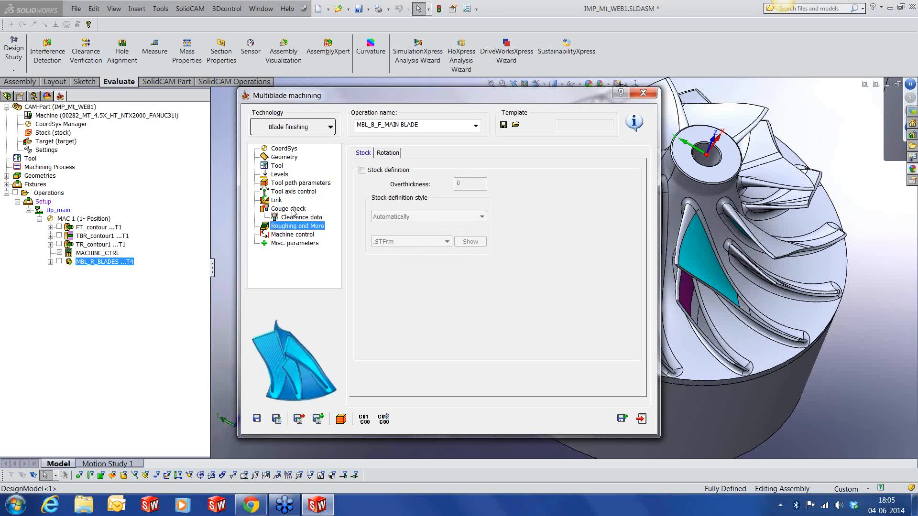
click(294, 234)
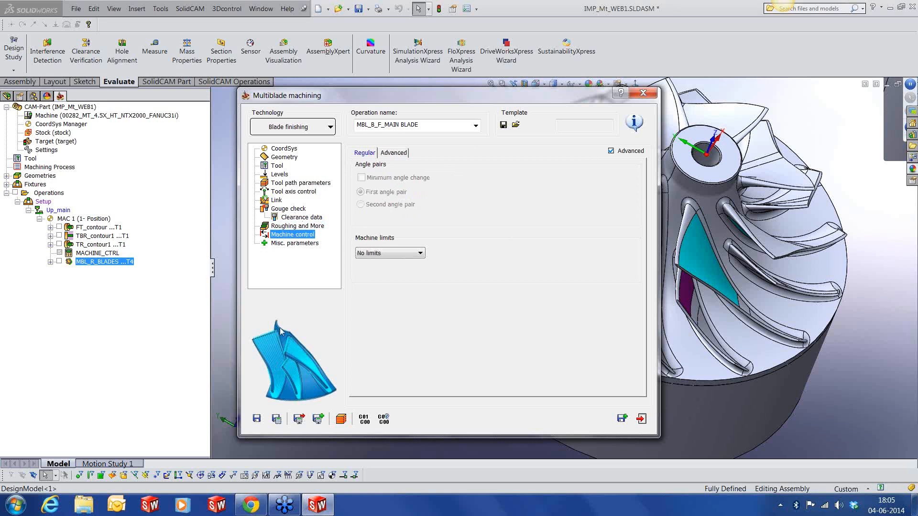
Save and close the main blade finishing operation, and calculate its tool path
click(257, 421)
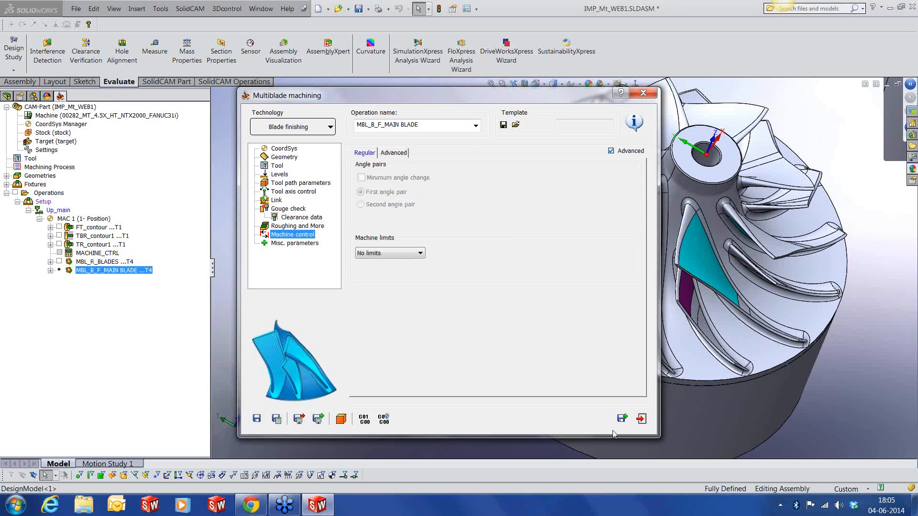
click(641, 419)
right_click(136, 272)
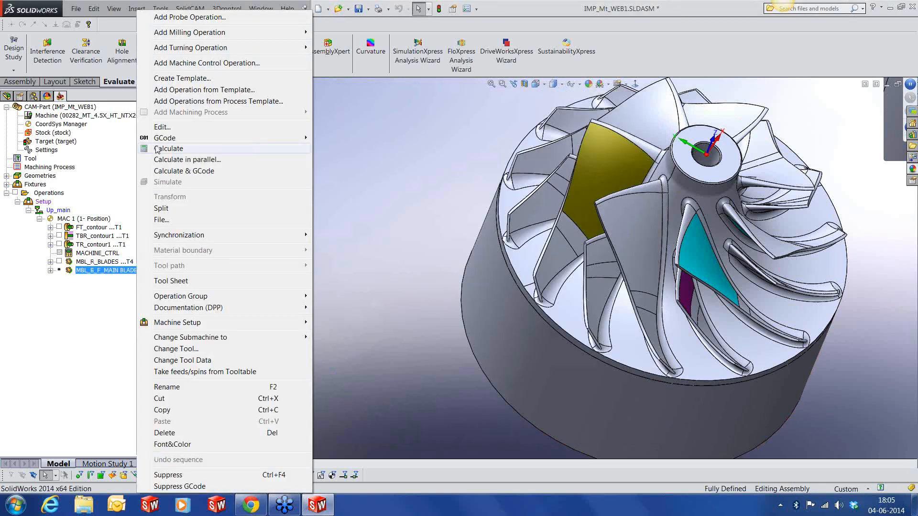
click(216, 149)
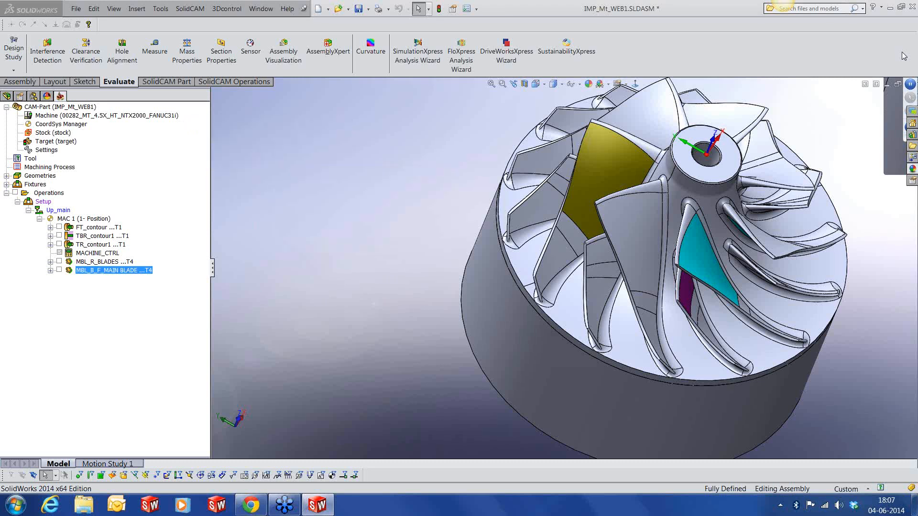
Display the calculated finishing tool path, examine it around the main blade, and hide it again
click(60, 270)
middle_drag(638, 205, 662, 165)
scroll(617, 182, down, 6)
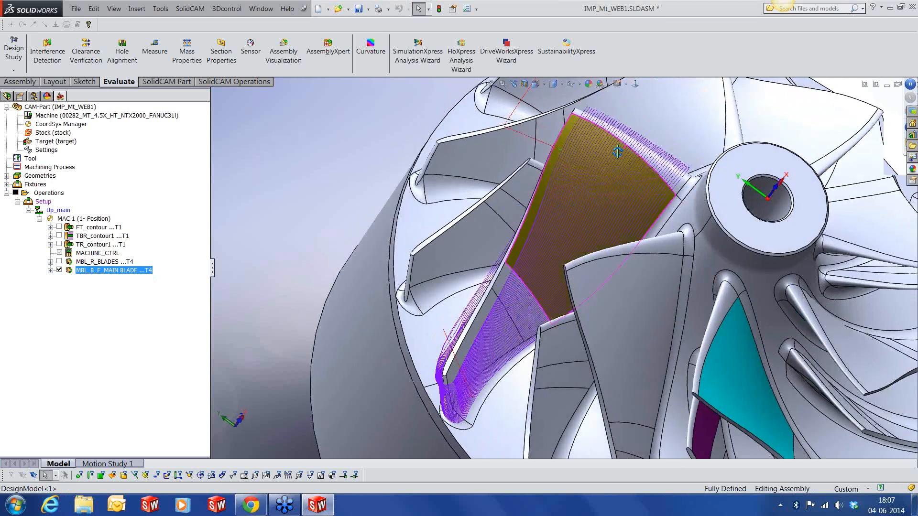
scroll(617, 181, down, 3)
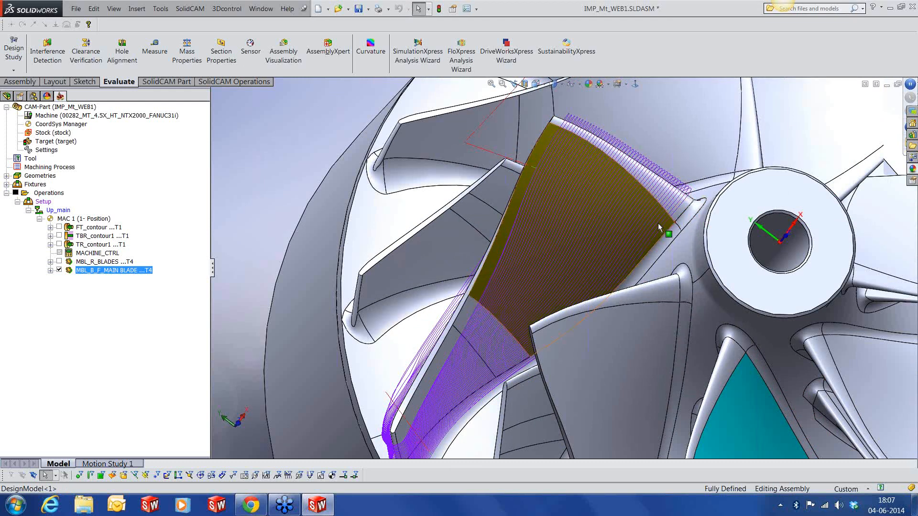
scroll(696, 215, up, 3)
middle_drag(597, 230, 605, 180)
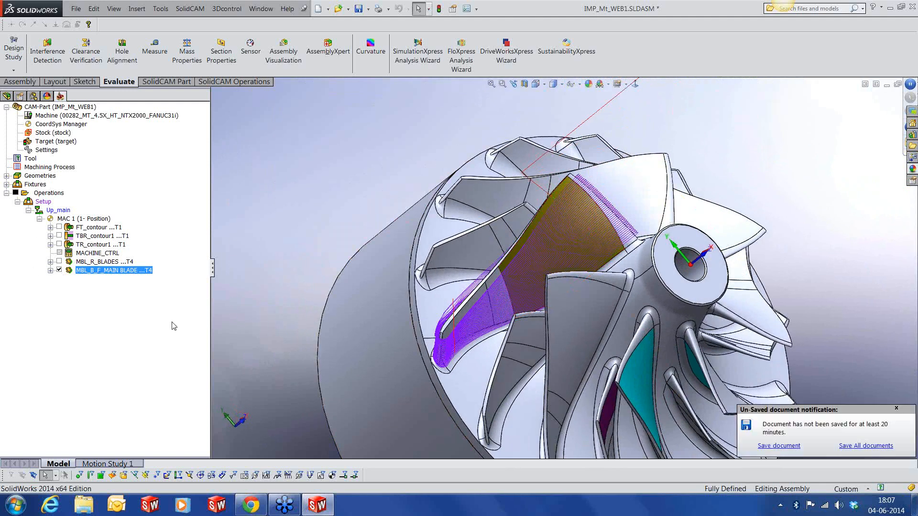
click(59, 271)
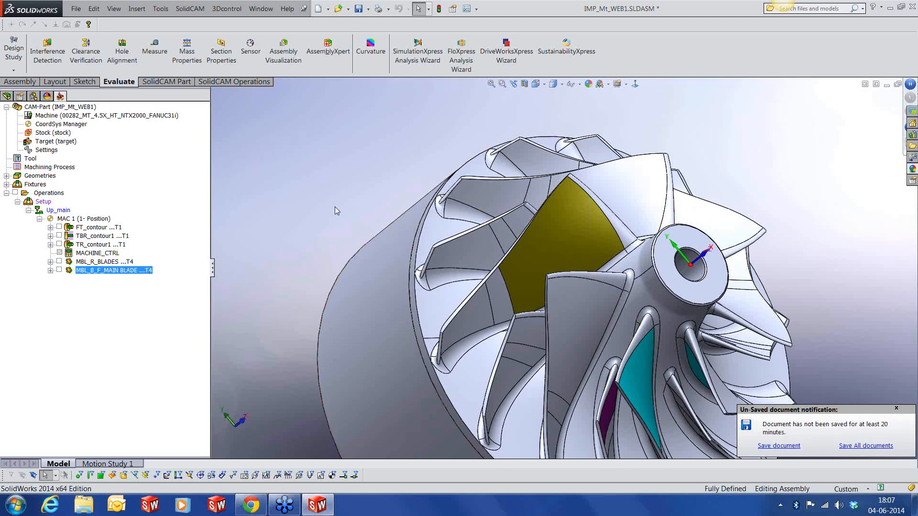
scroll(337, 224, up, 2)
scroll(584, 246, down, 1)
middle_drag(583, 245, 587, 273)
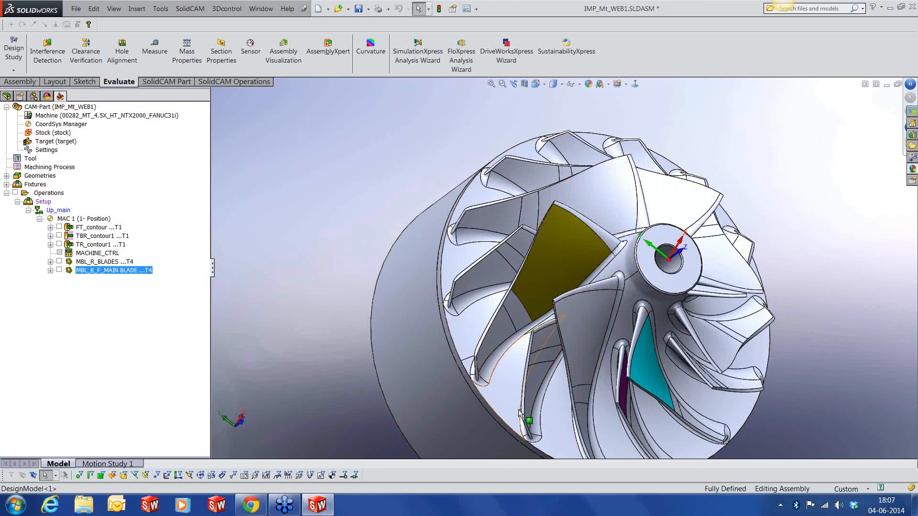
scroll(558, 256, up, 2)
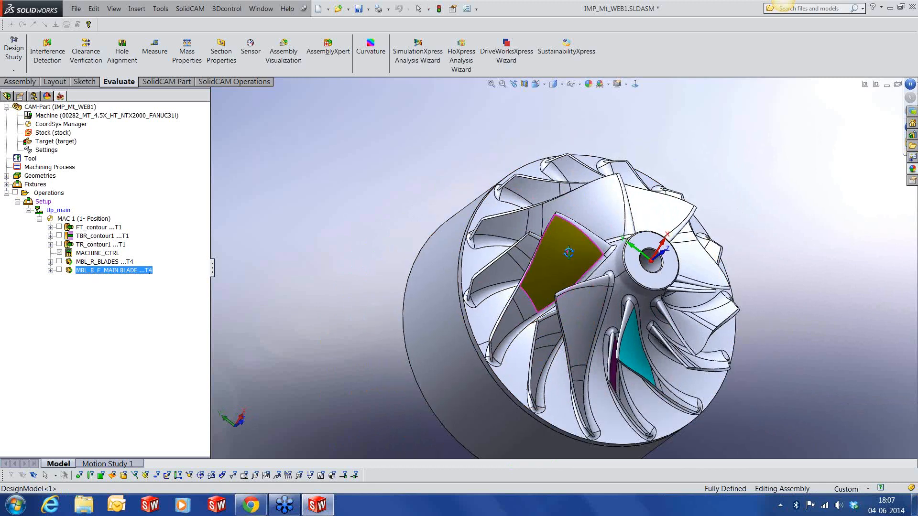
middle_drag(567, 253, 577, 273)
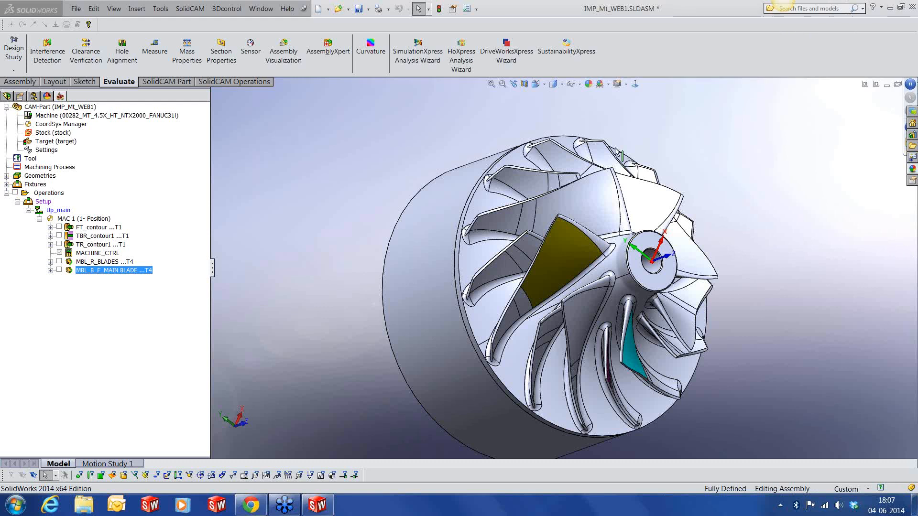
Reopen the main blade finishing operation, review its surface quality parameters, and close it without changes
right_click(92, 271)
click(113, 126)
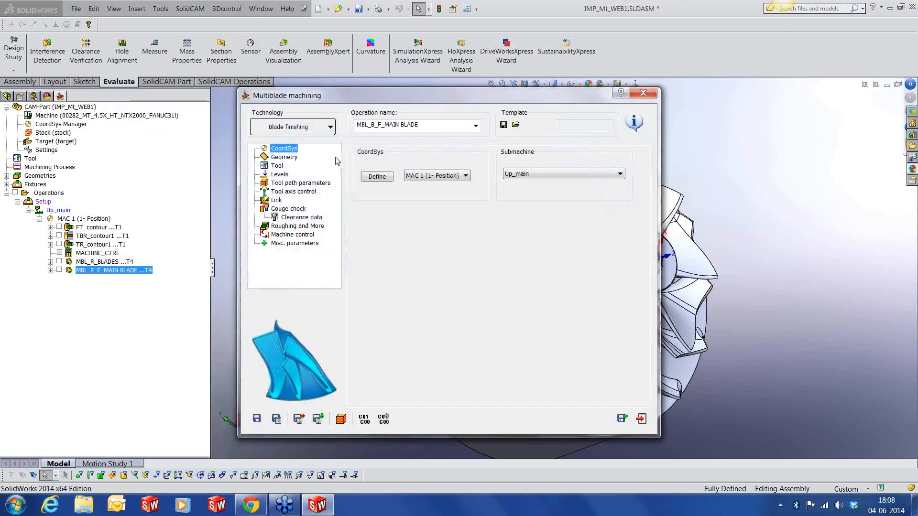
click(301, 183)
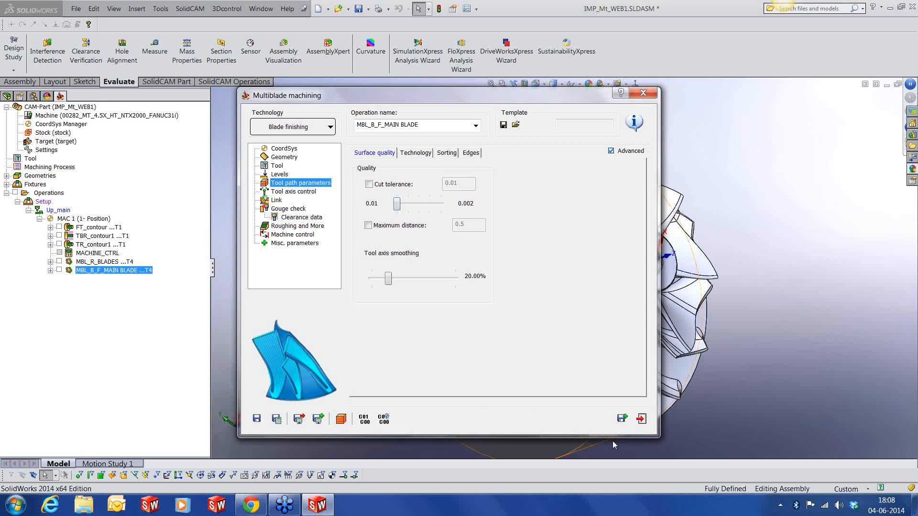
click(641, 419)
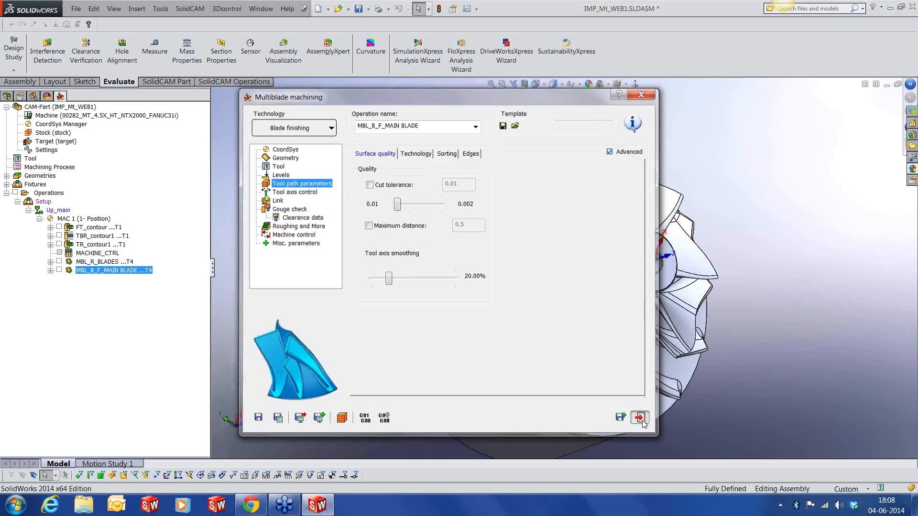
Add a new multiblade machining operation and set its technology to Fillet Finishing
right_click(96, 272)
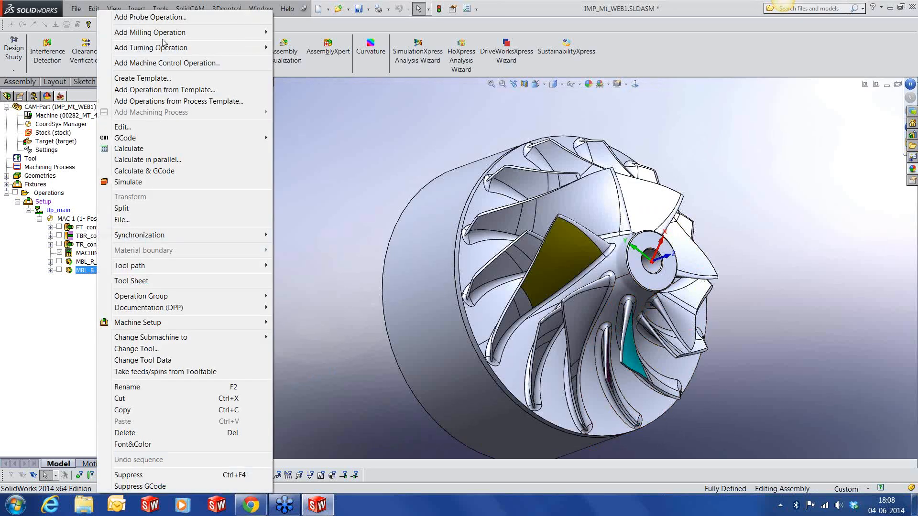
mouse_move(162, 35)
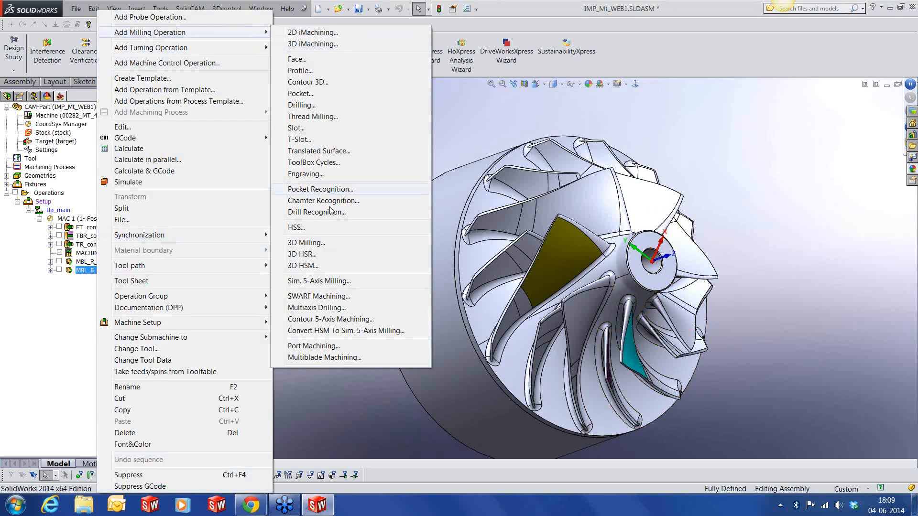
click(315, 361)
click(293, 127)
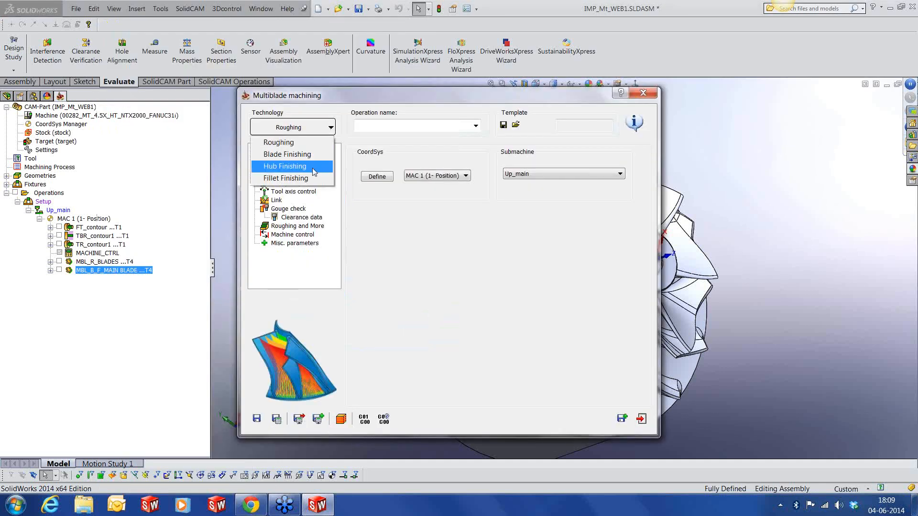
click(372, 219)
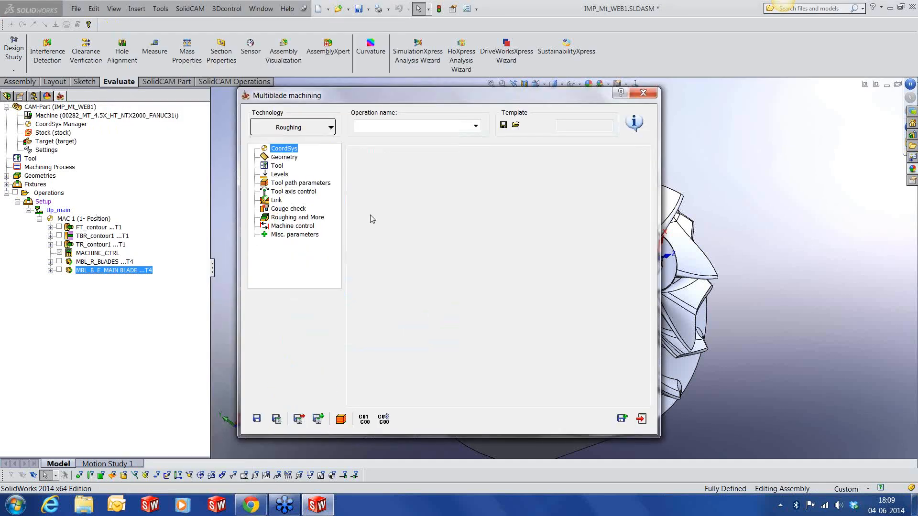
Assign the MAIN BLADE geometry for the blades, splitters and fillets, and HUB for the hub
click(290, 157)
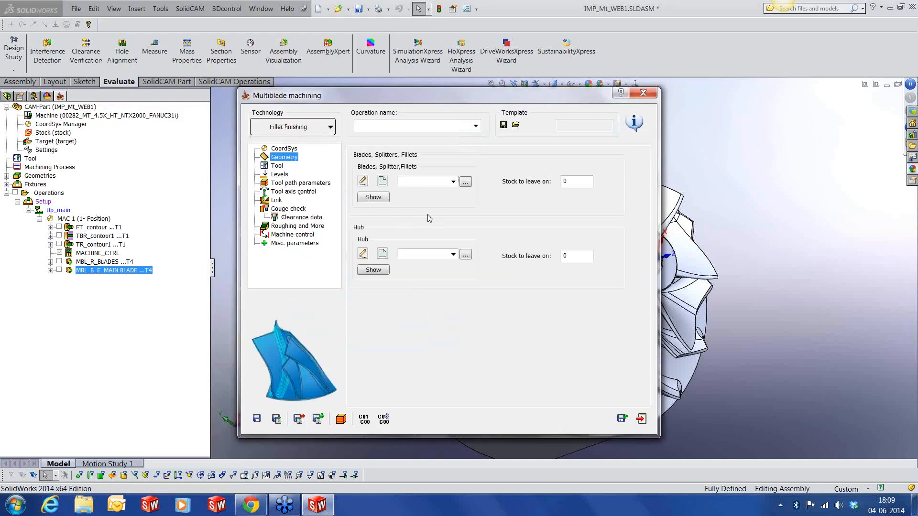
click(452, 181)
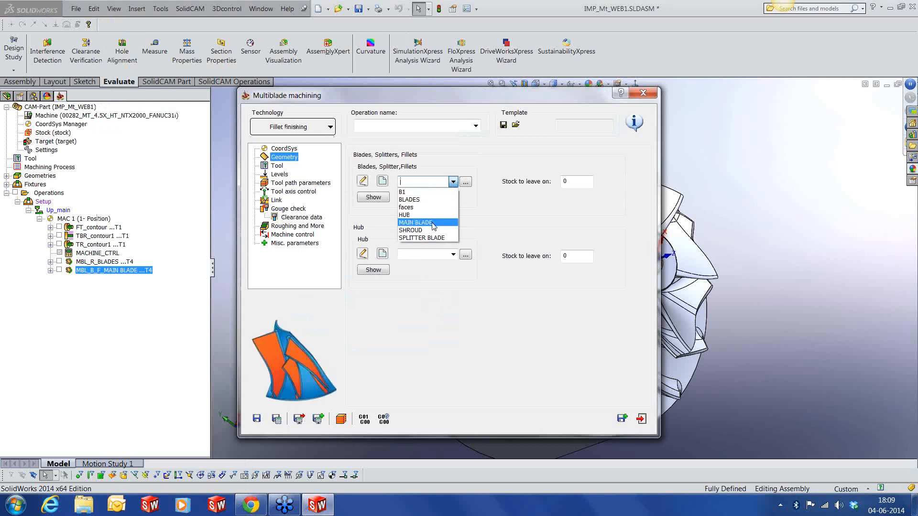
click(415, 223)
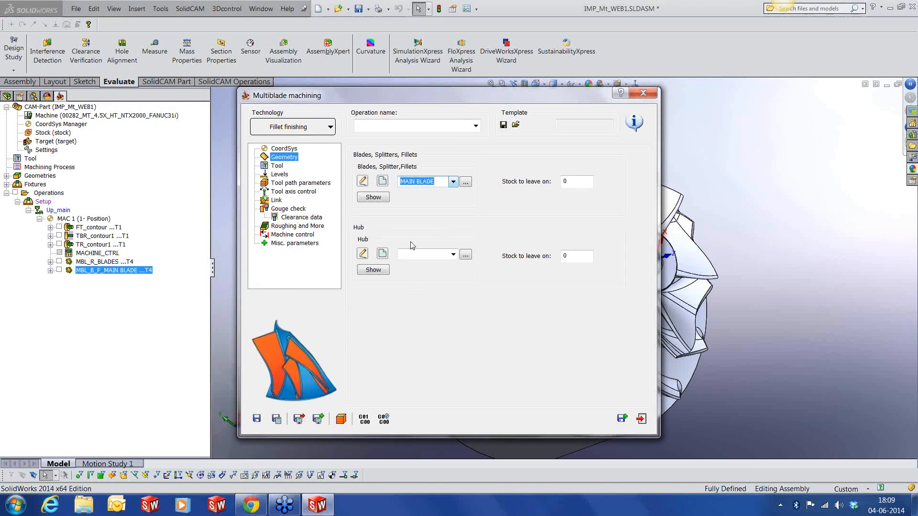
click(453, 254)
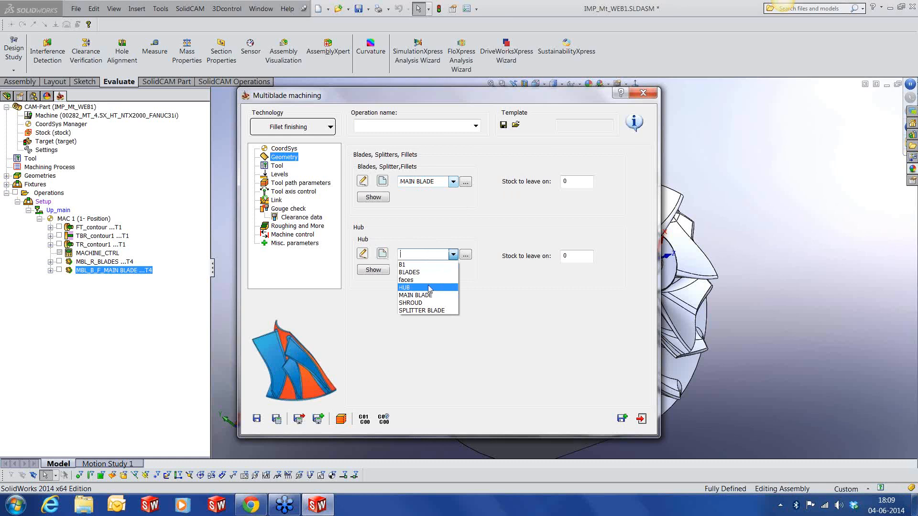
click(420, 289)
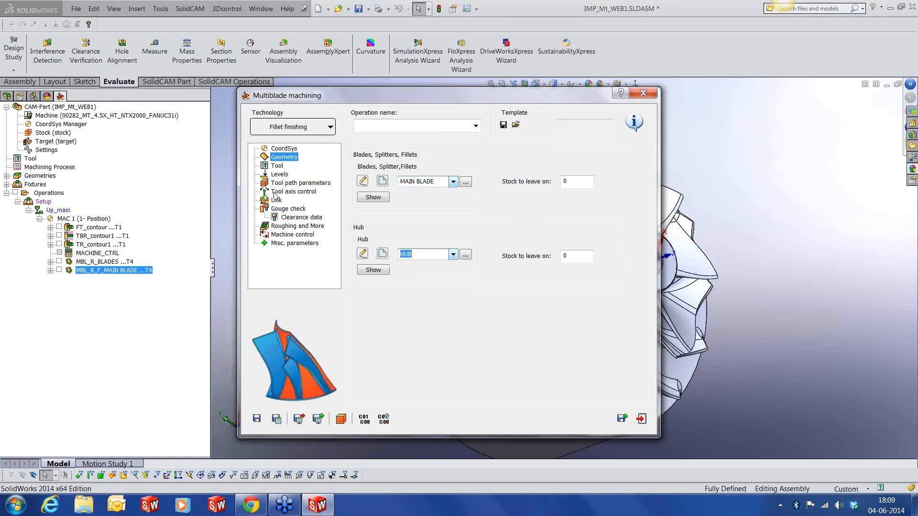
Assign tool 6, the 12 mm taper mill with 2.5 mm corner radius, to the fillet finishing operation
click(277, 166)
click(423, 317)
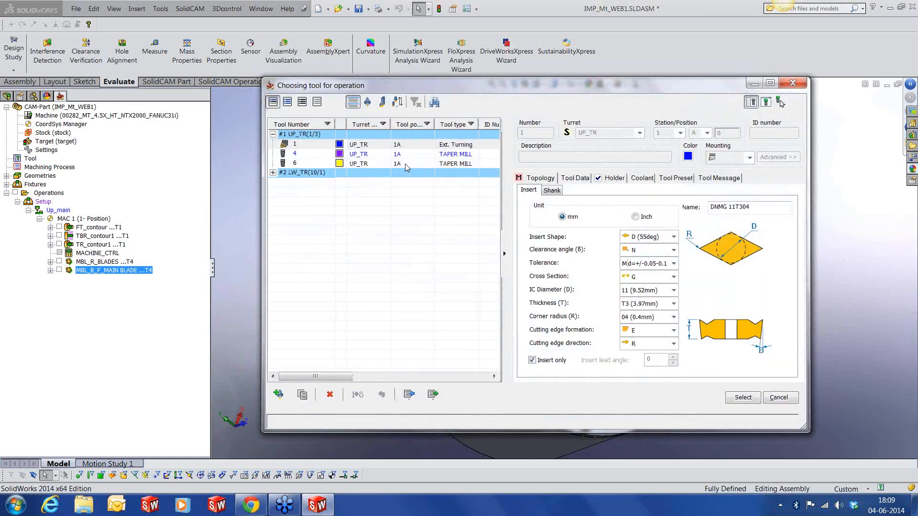
click(406, 163)
drag(680, 88, 604, 69)
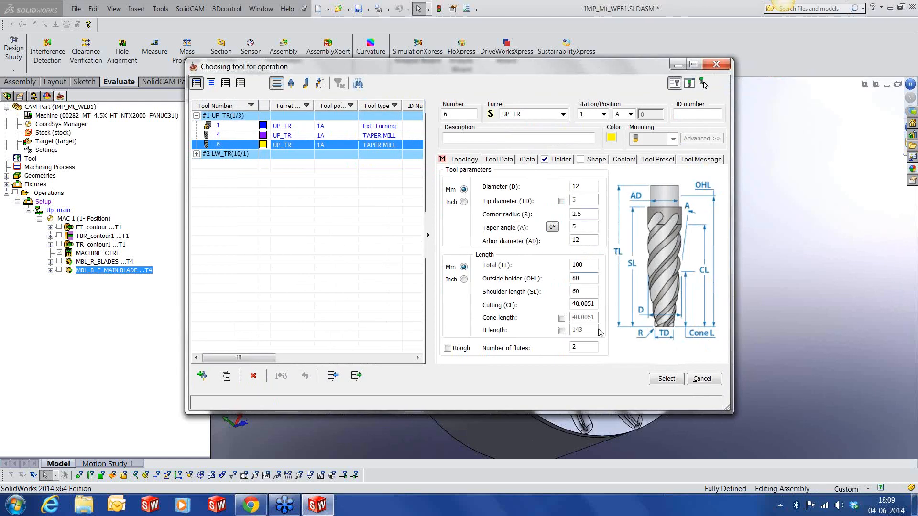
click(652, 382)
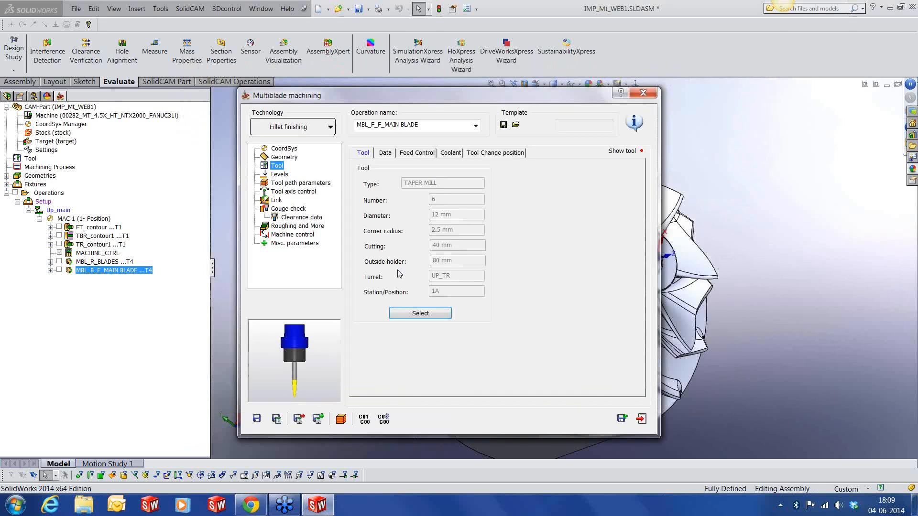
Set the fillet finishing tool path to 6 cuts on both the blade side and hub side, with a side step of 0.3
click(280, 174)
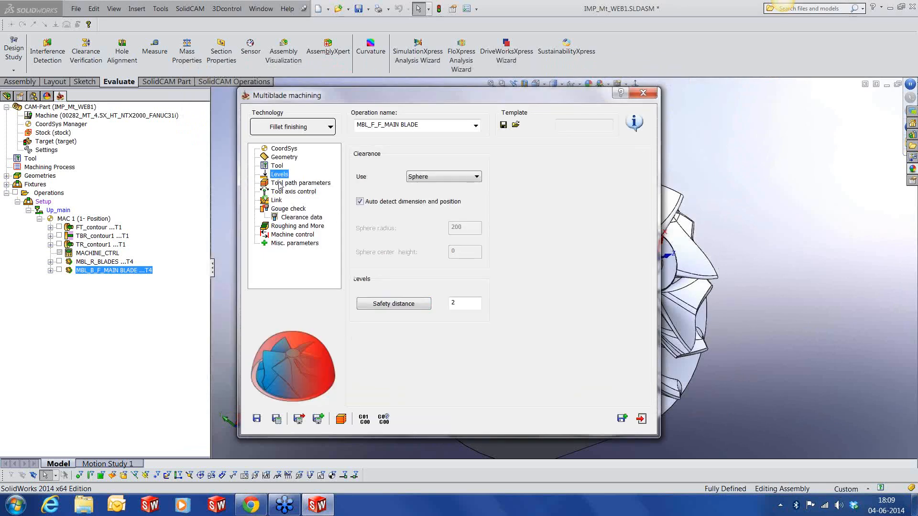
click(280, 182)
click(420, 153)
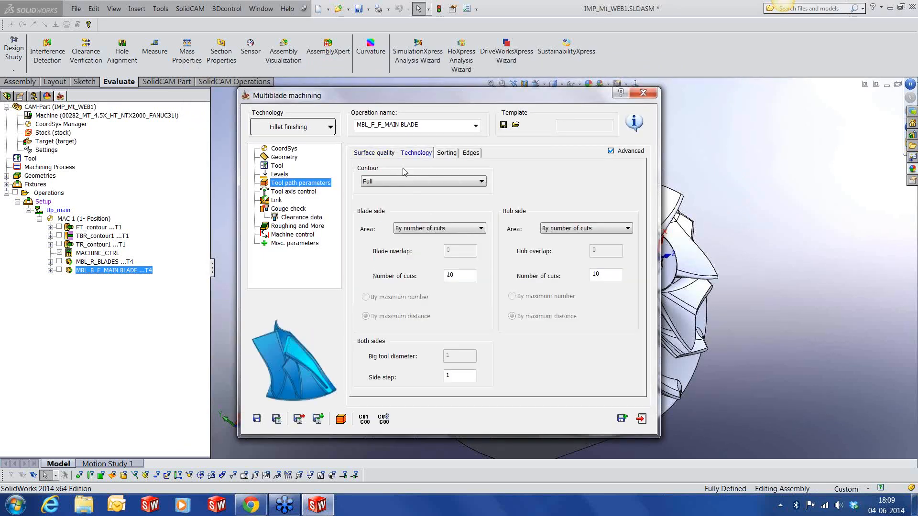
drag(463, 276, 441, 280)
text(6)
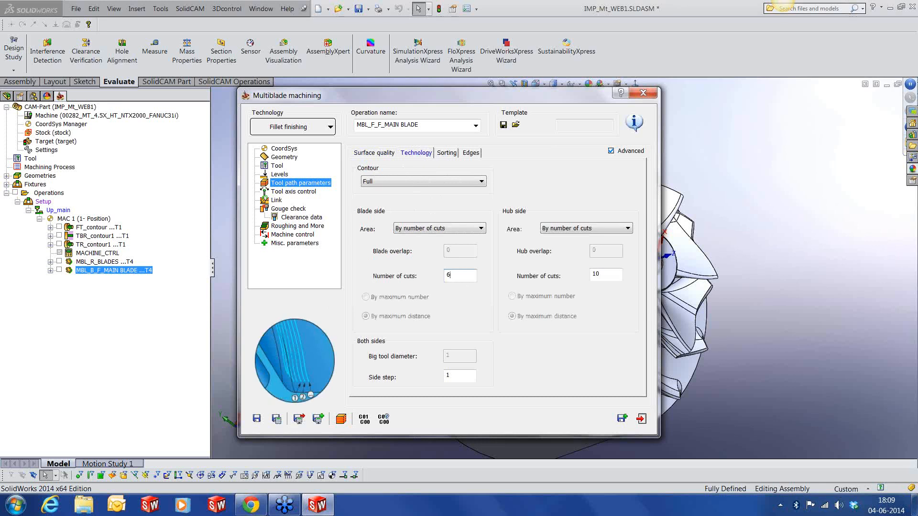
drag(604, 275, 580, 283)
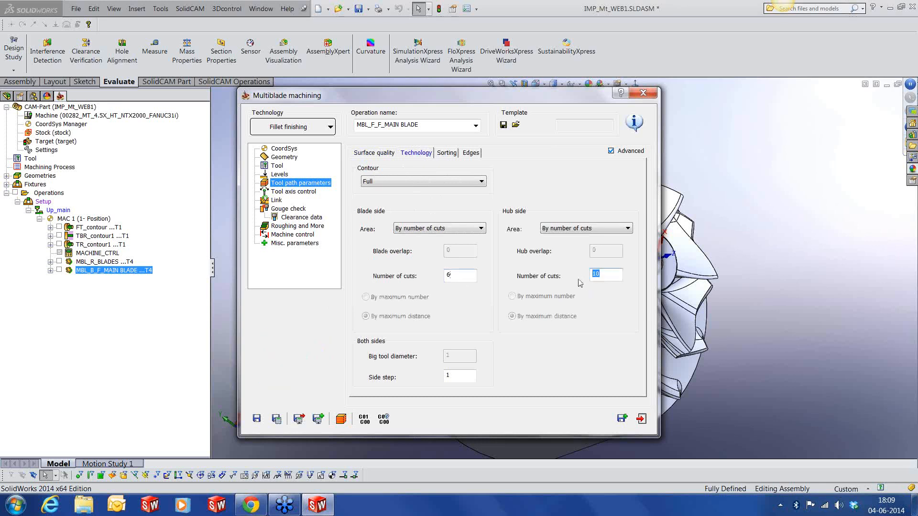
text(6)
drag(467, 377, 425, 379)
text(0)
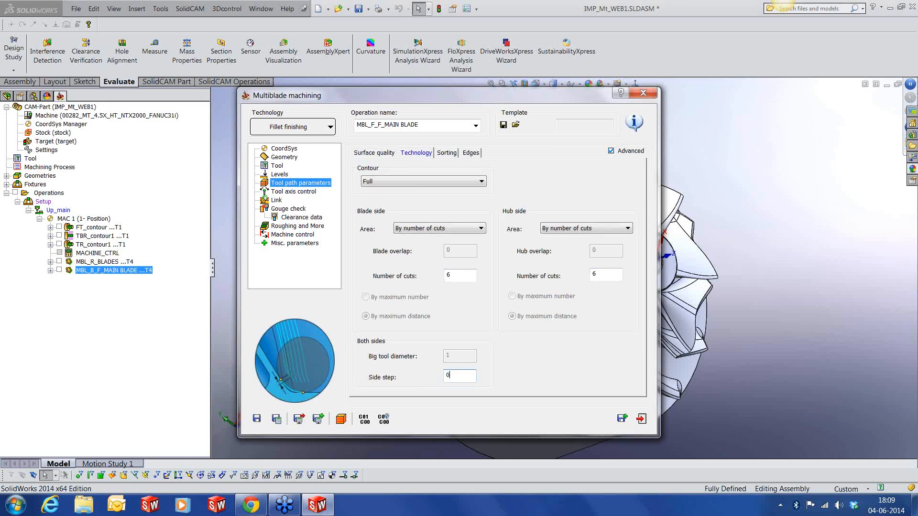
text(.3)
Review the sorting, edges, tool axis, link and gouge check settings, then save, calculate and close the fillet finishing operation
click(440, 158)
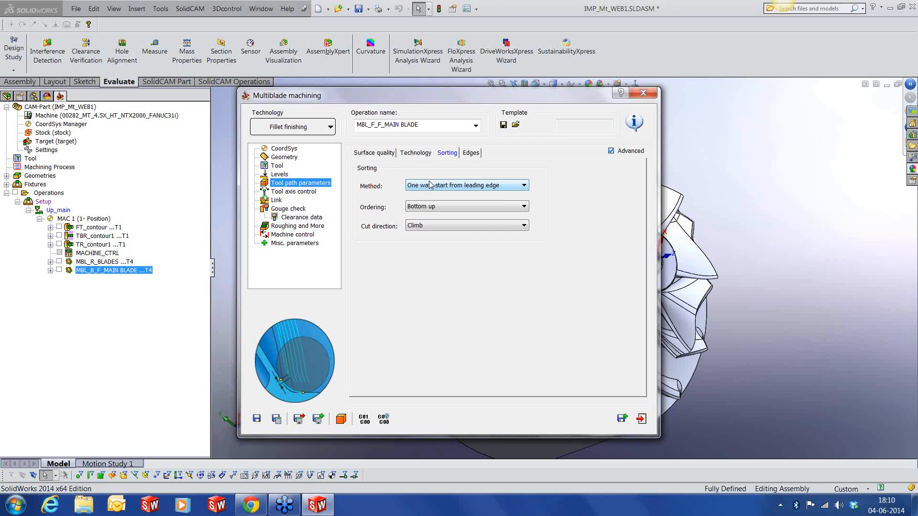
click(469, 153)
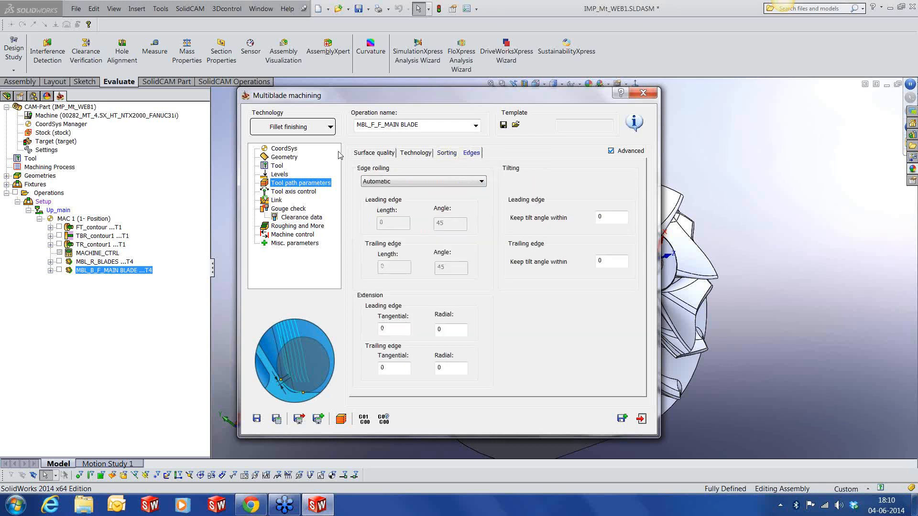
click(359, 153)
click(297, 194)
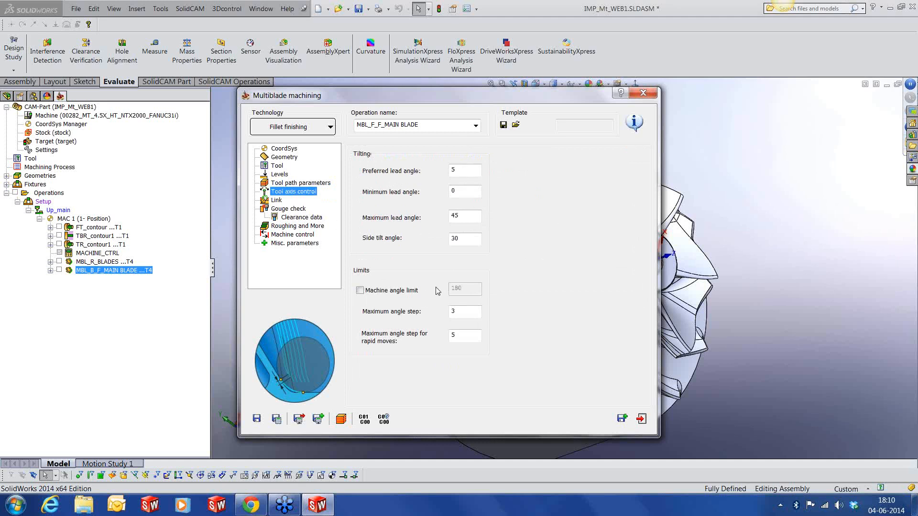
click(276, 200)
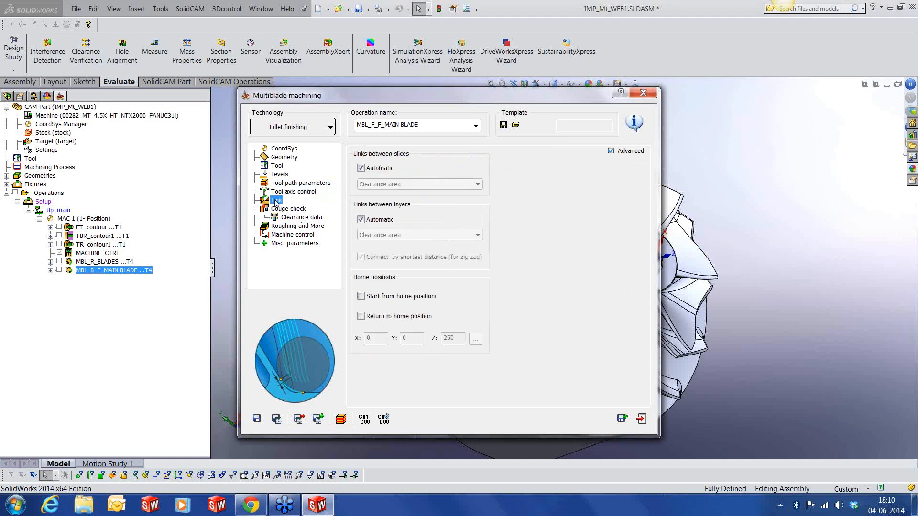
click(288, 209)
click(276, 419)
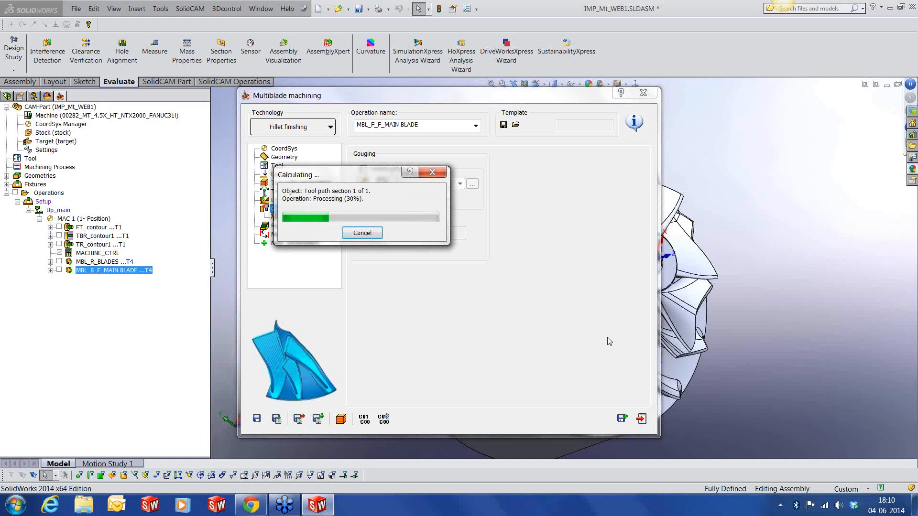
click(905, 35)
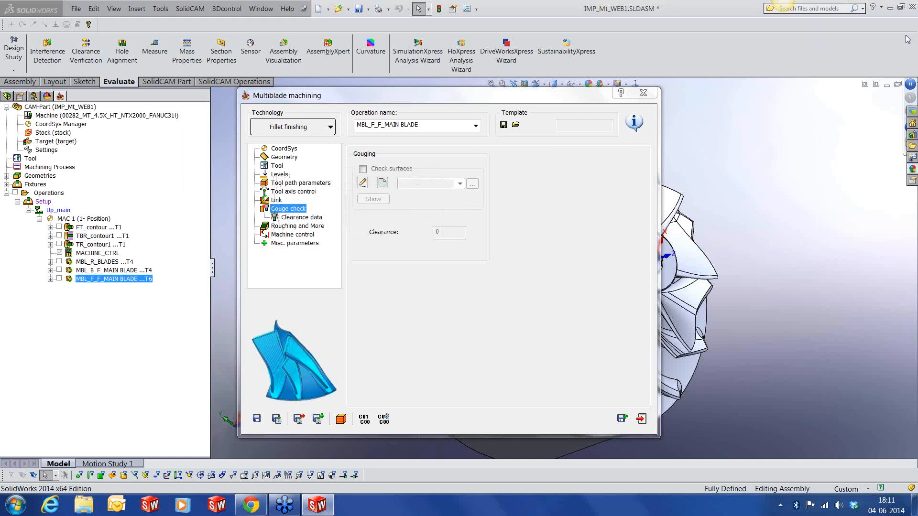
click(641, 420)
Display the calculated fillet finishing tool path, examine it along the main blade's fillet, and hide it again
click(59, 278)
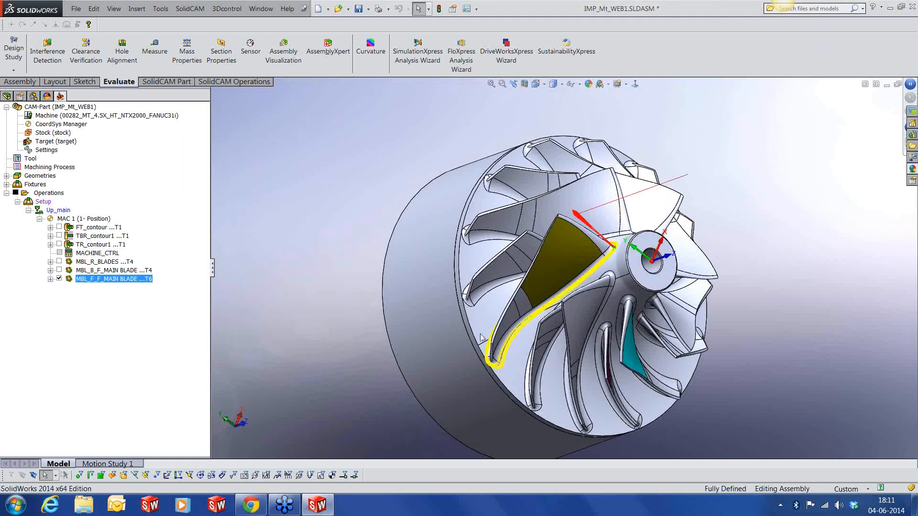
middle_drag(549, 268, 575, 279)
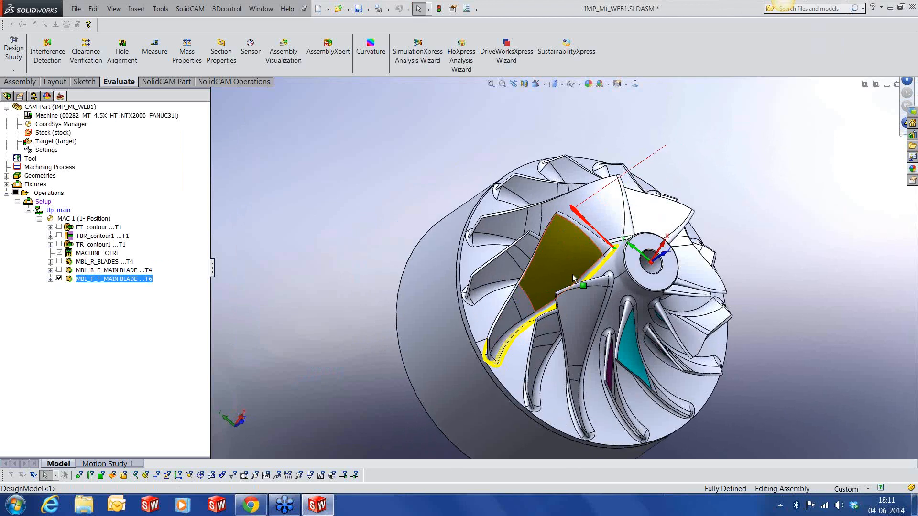
scroll(575, 275, down, 7)
middle_drag(592, 249, 619, 215)
scroll(663, 282, up, 2)
scroll(663, 282, up, 1)
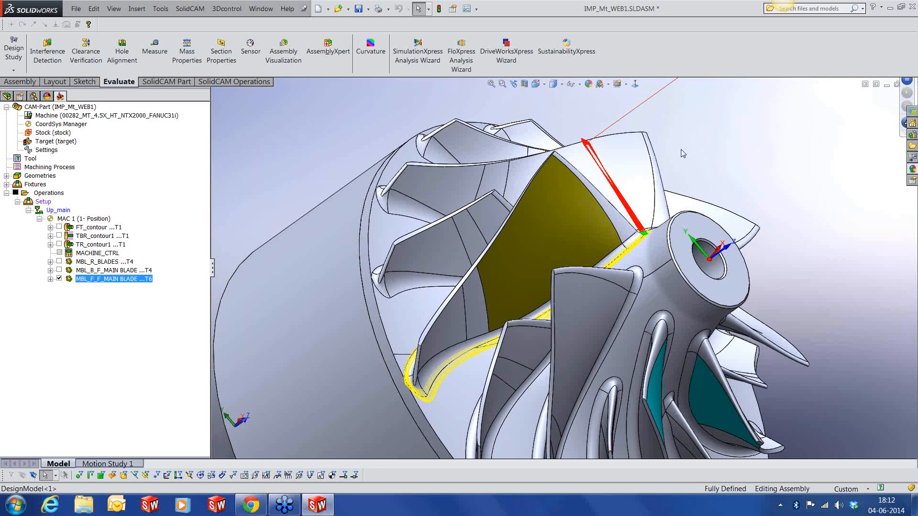
click(59, 280)
Add a new multiblade machining operation after the fillet finishing and set its technology to Hub Finishing
scroll(483, 243, up, 1)
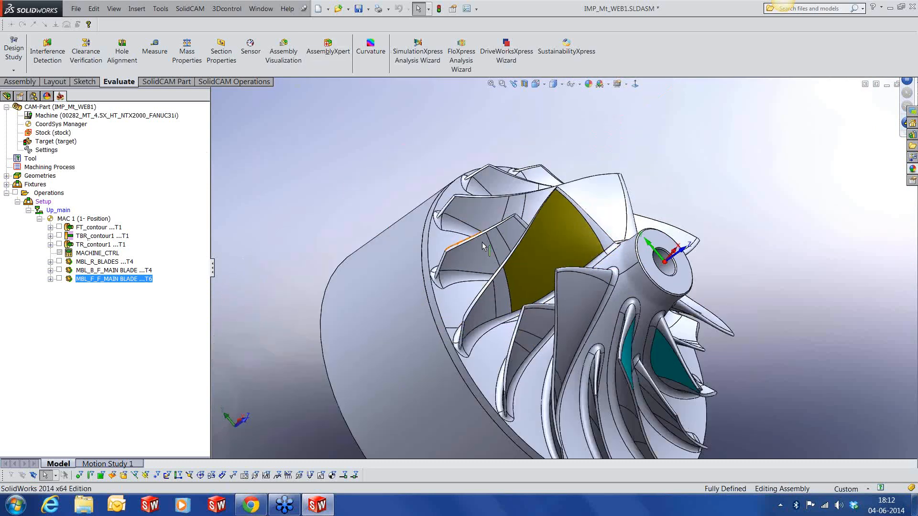
middle_drag(526, 243, 529, 323)
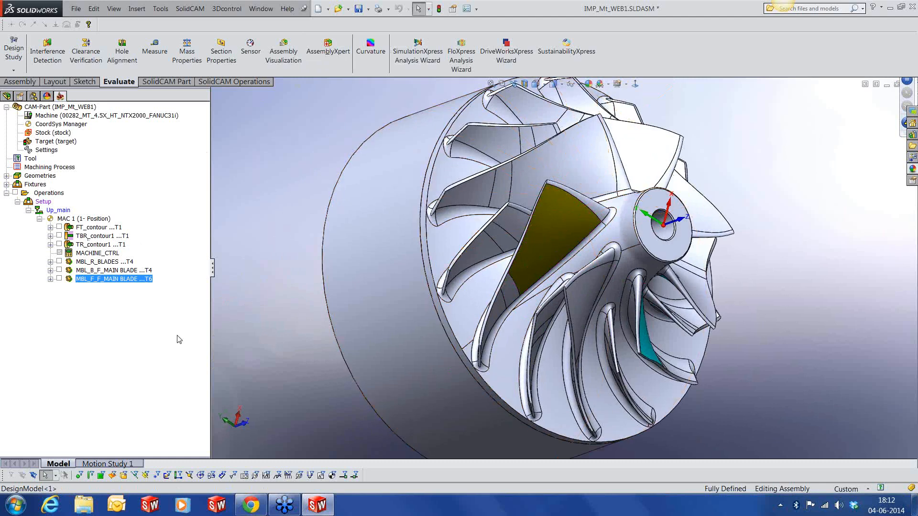
right_click(127, 285)
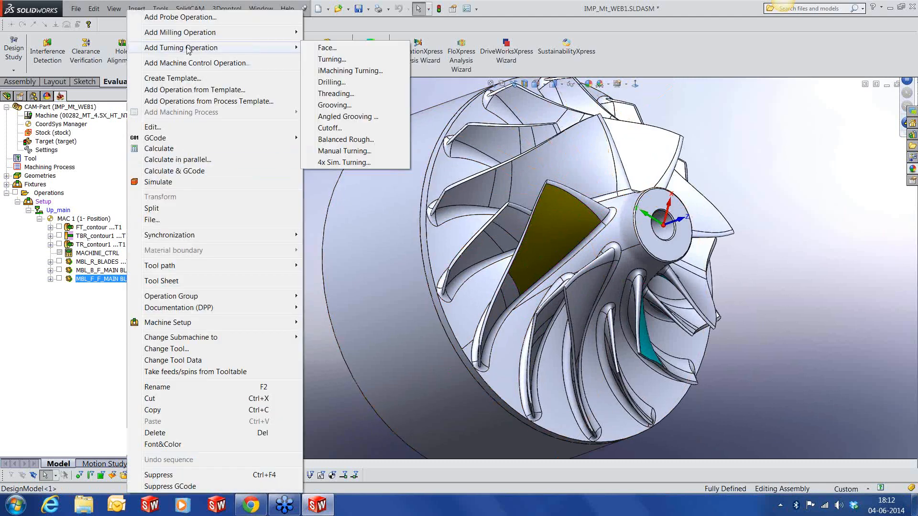
mouse_move(216, 32)
click(380, 358)
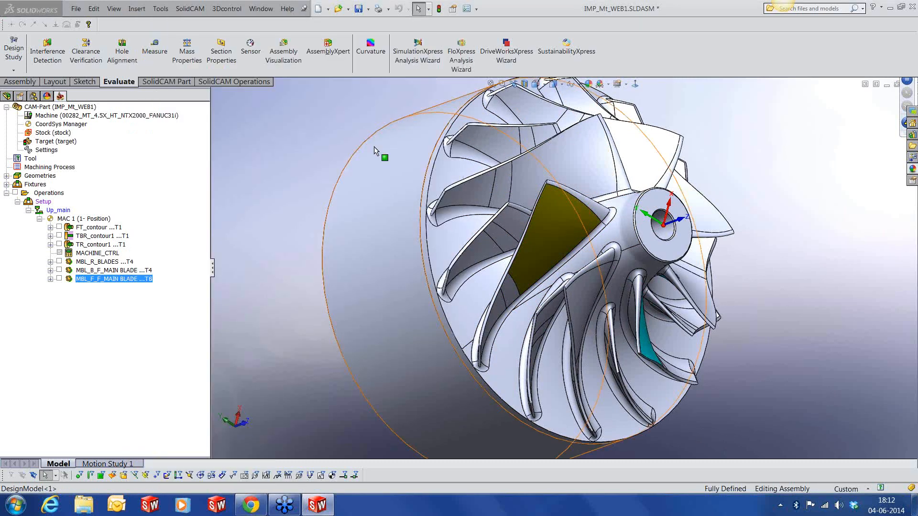
click(316, 133)
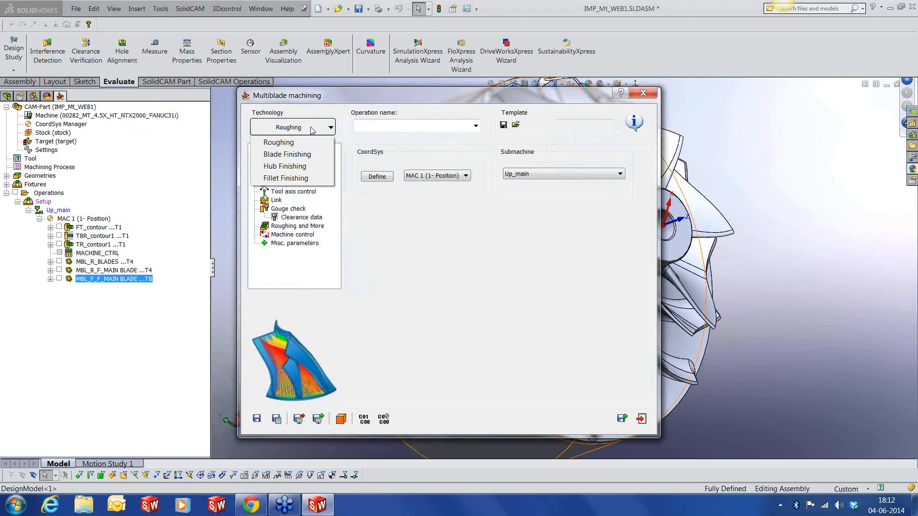
click(301, 168)
Assign the BLADES geometry for the blades, splitters and fillets, checking its faces on the model, and HUB for the hub
click(295, 160)
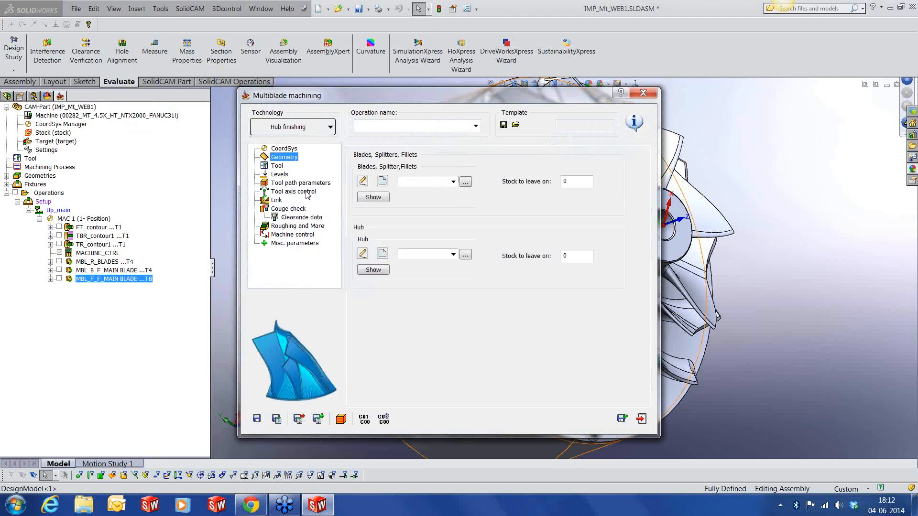
click(453, 182)
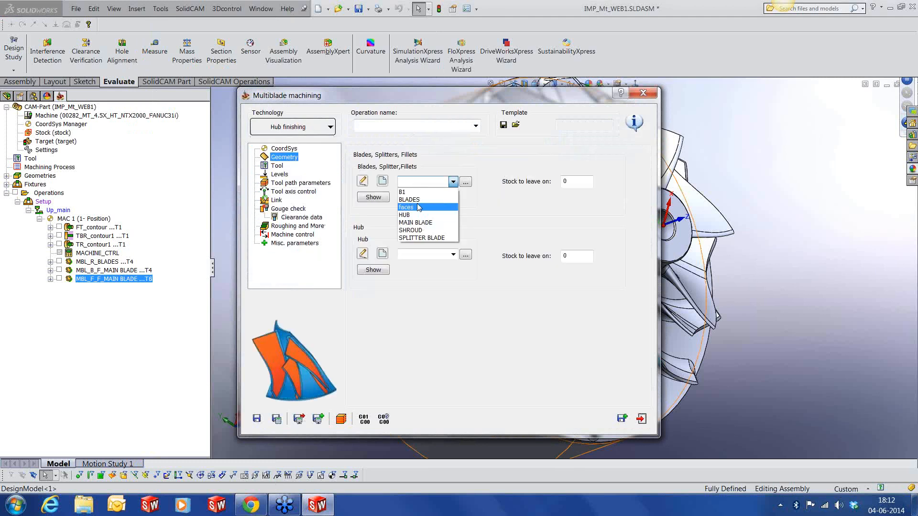
click(410, 199)
click(368, 199)
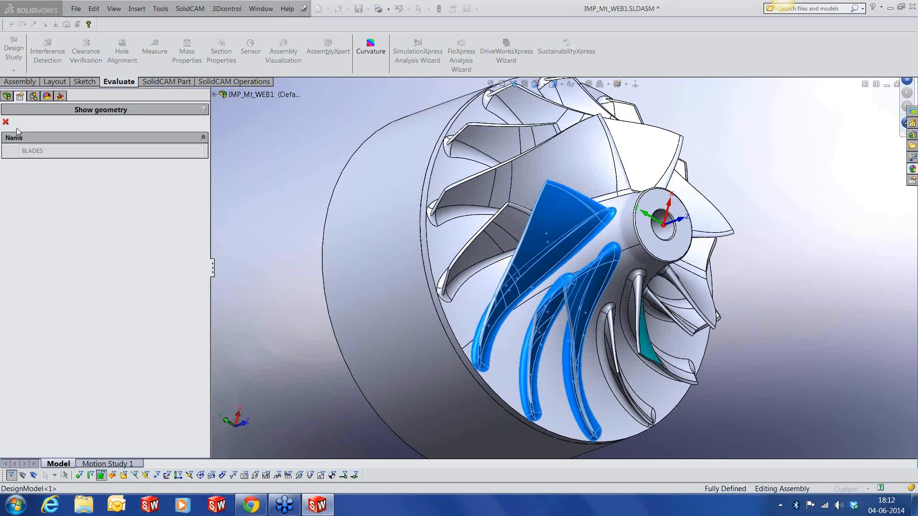
click(6, 122)
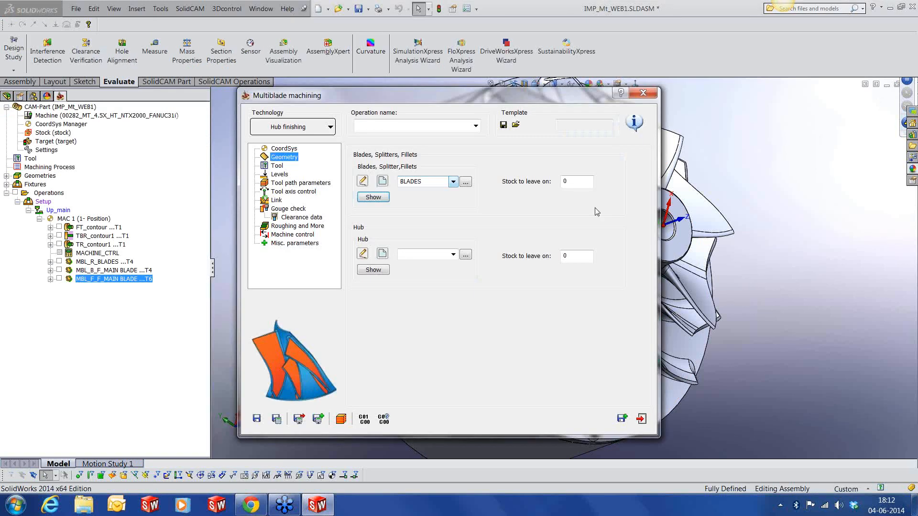
click(452, 254)
click(416, 288)
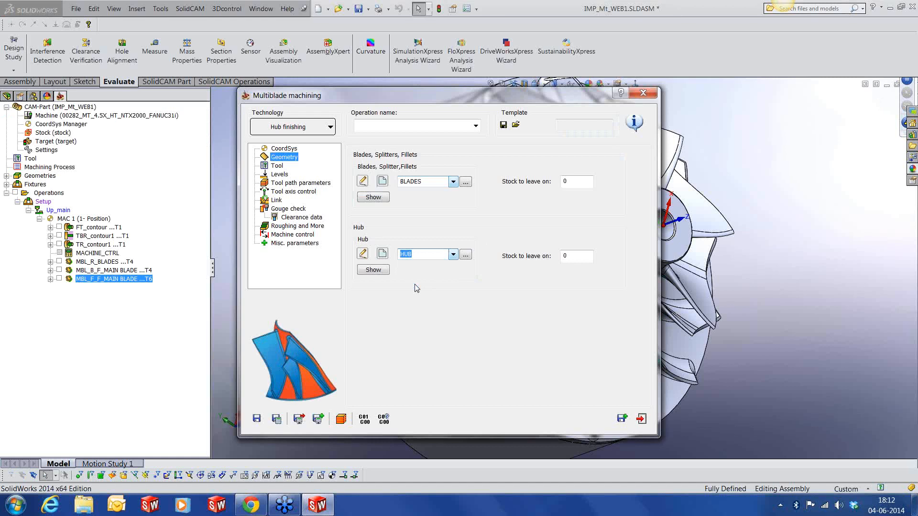
Assign tool 6, the 12 mm taper mill, to the hub finishing operation
click(277, 166)
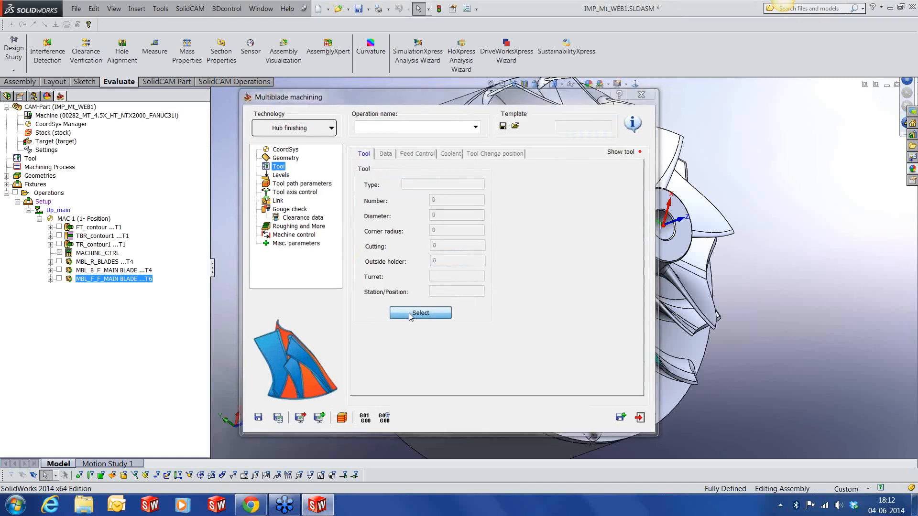
click(410, 313)
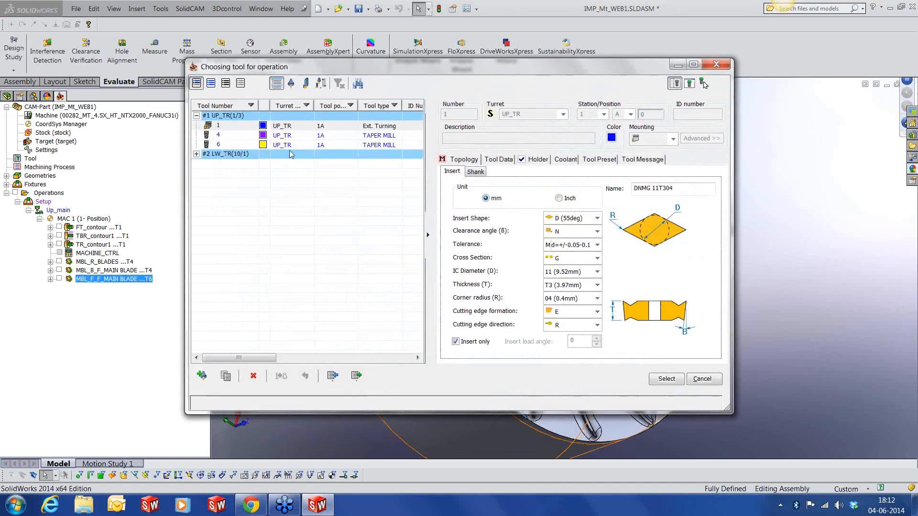
click(287, 146)
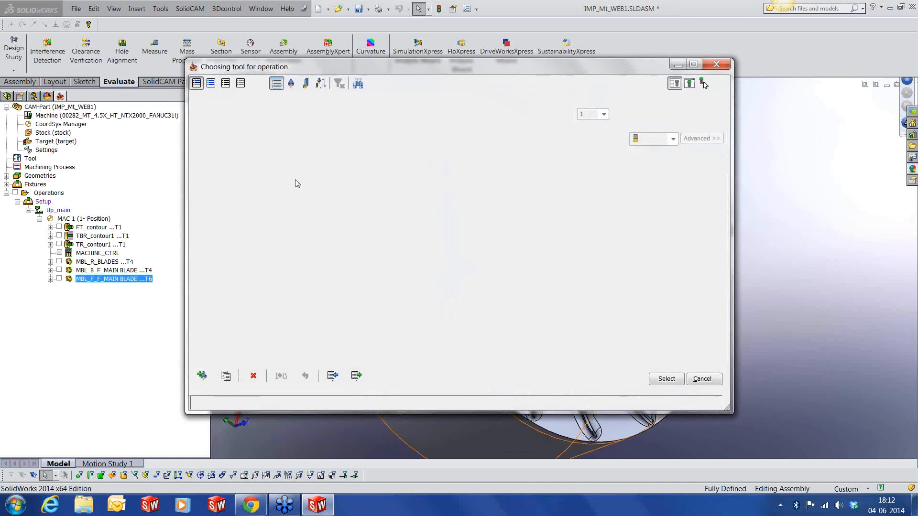
click(661, 379)
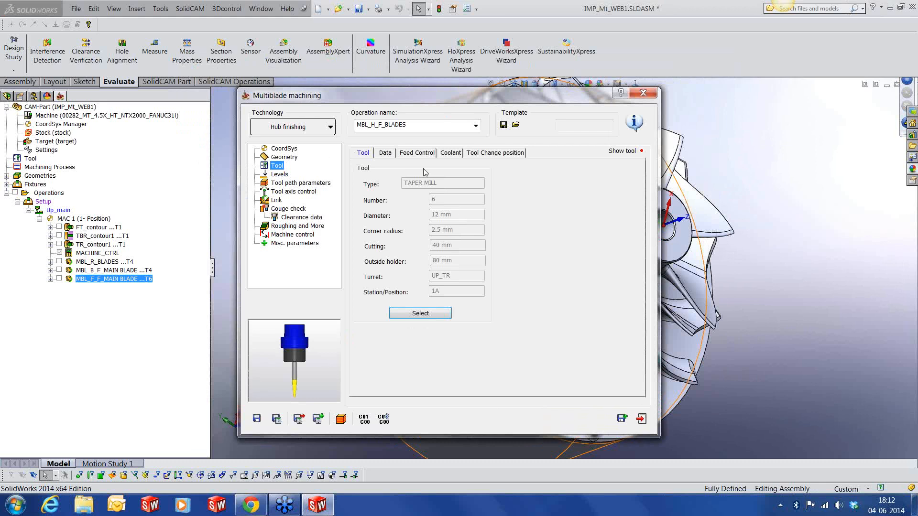
Review the hub finishing levels and slice distance, and set the sorting method to Zigzag, start from leading edge
click(282, 174)
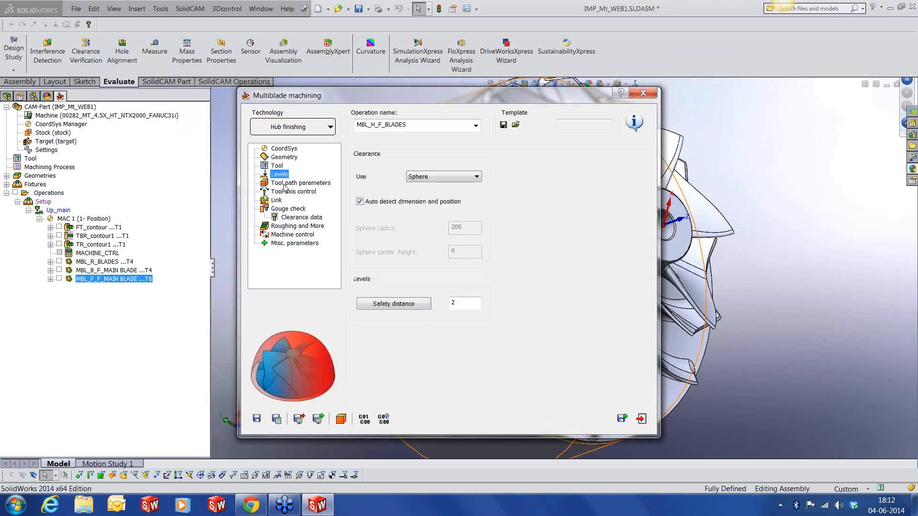
click(285, 184)
click(422, 153)
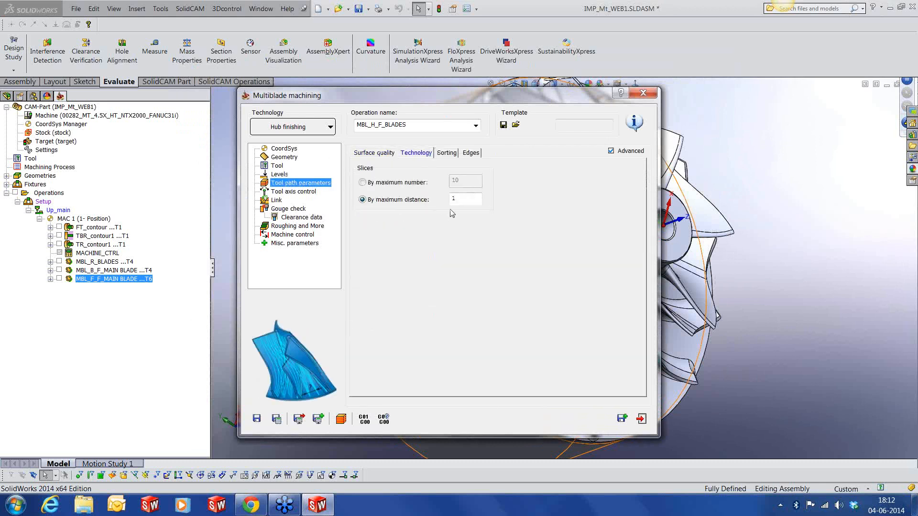
drag(459, 200, 439, 203)
click(447, 153)
click(444, 185)
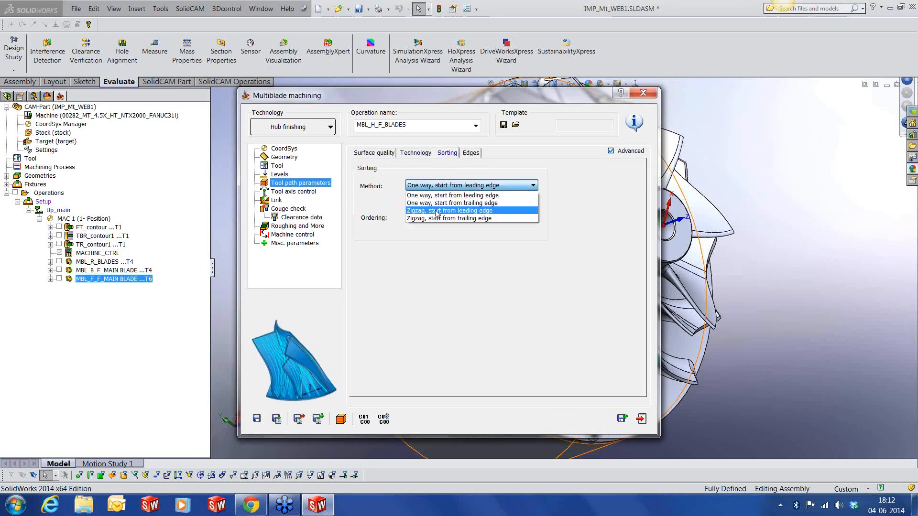
click(436, 214)
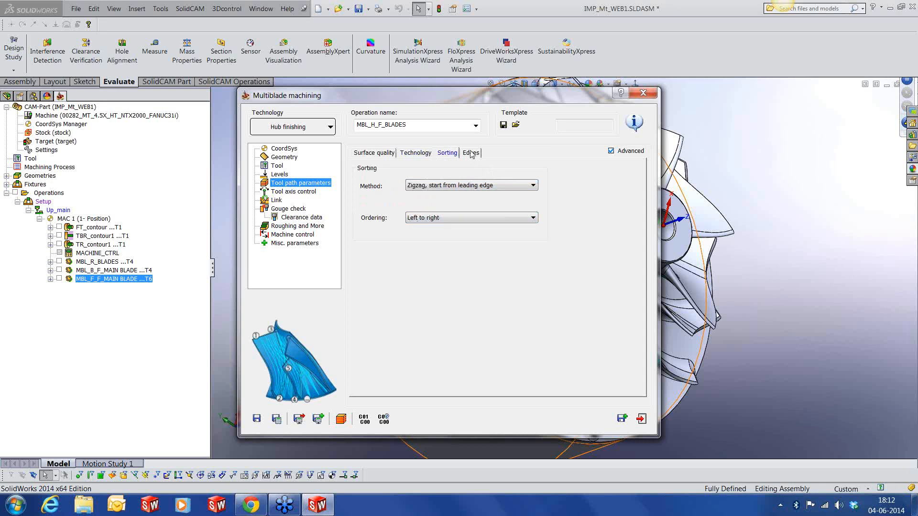
Check the tool axis control and link settings of the hub finishing operation, and save and close it
click(289, 191)
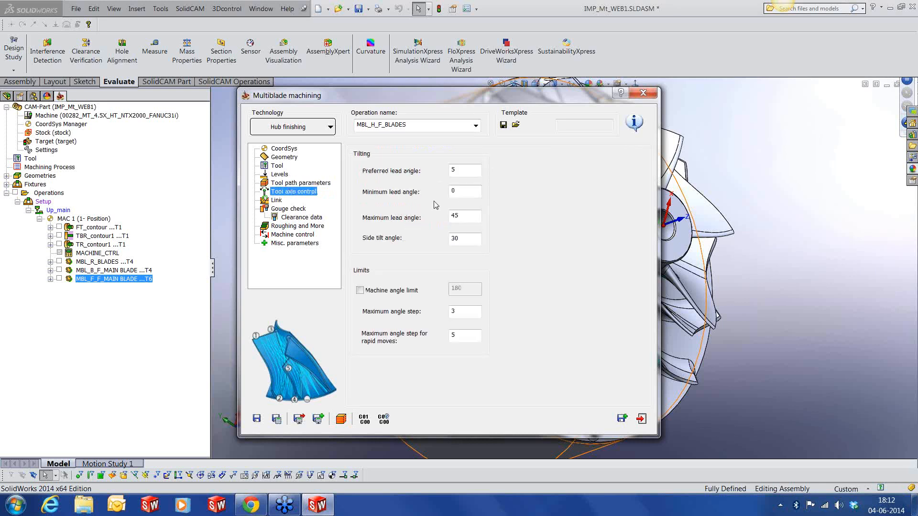
click(278, 200)
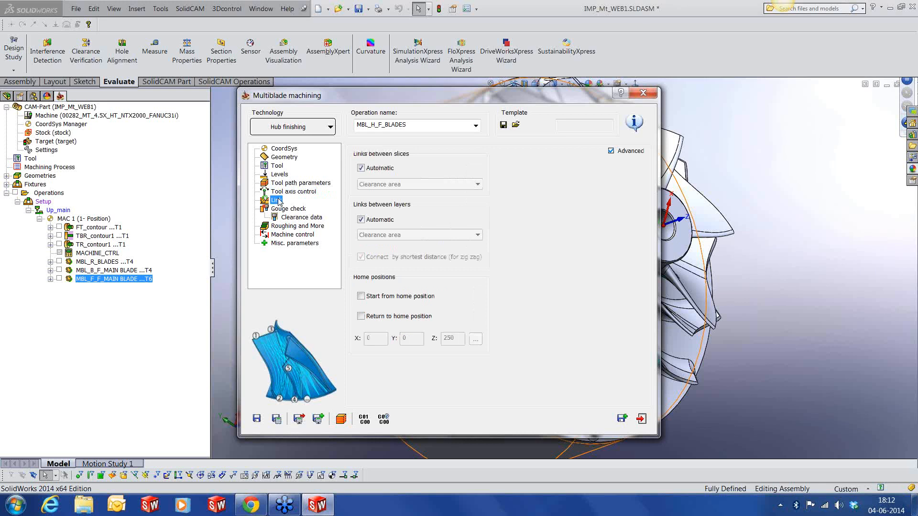
click(257, 418)
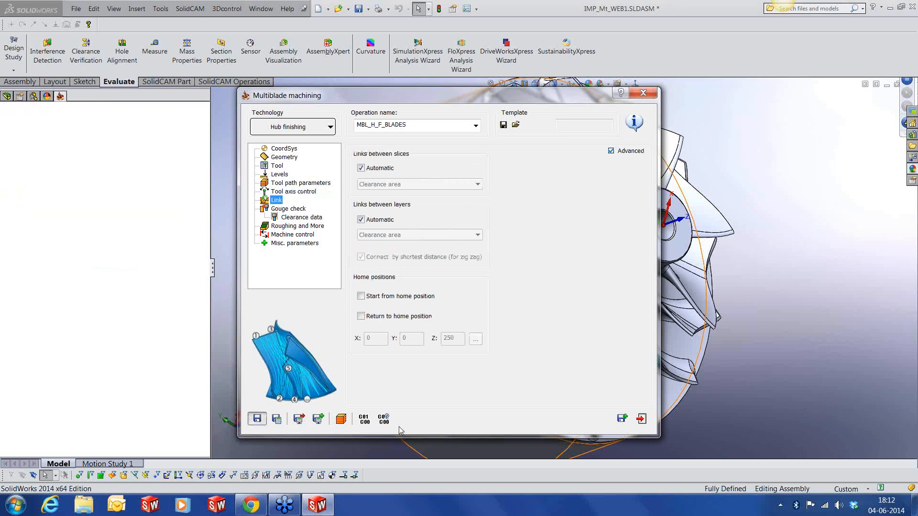
click(642, 418)
Calculate the MBL_H_F_BLADES hub finishing operation
right_click(122, 288)
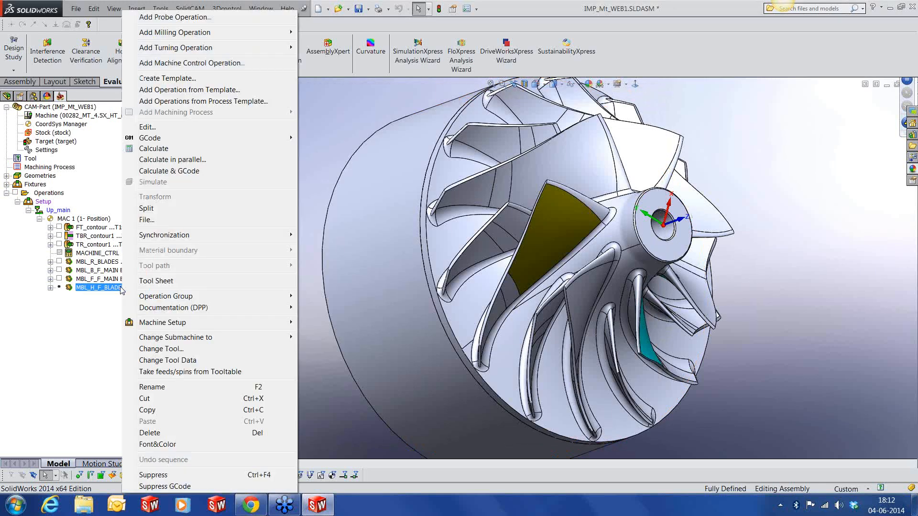
click(153, 148)
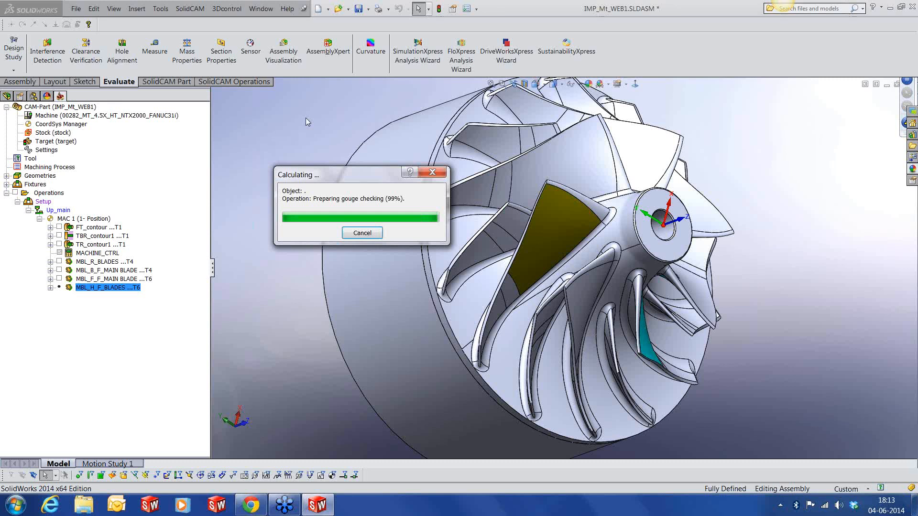
click(903, 38)
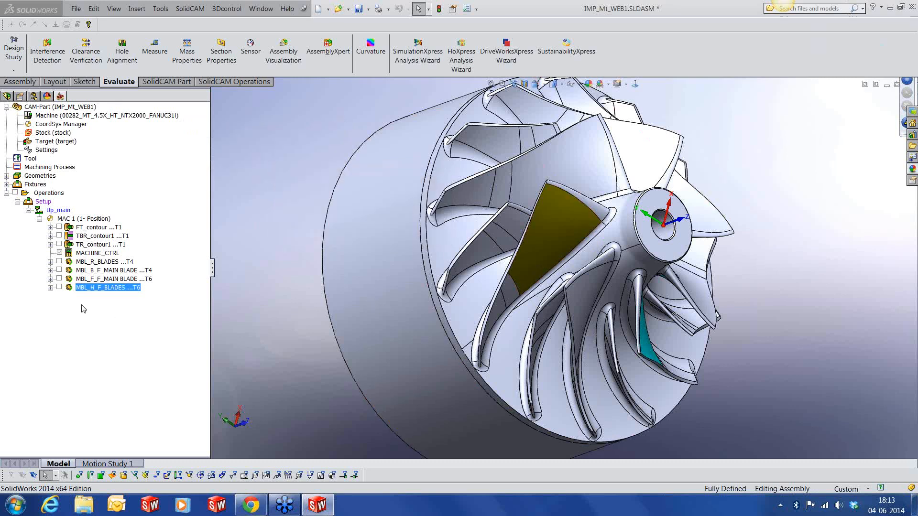
Show the hub finishing tool path on the impeller, inspect it between the blades from several angles, and hide it again
click(59, 288)
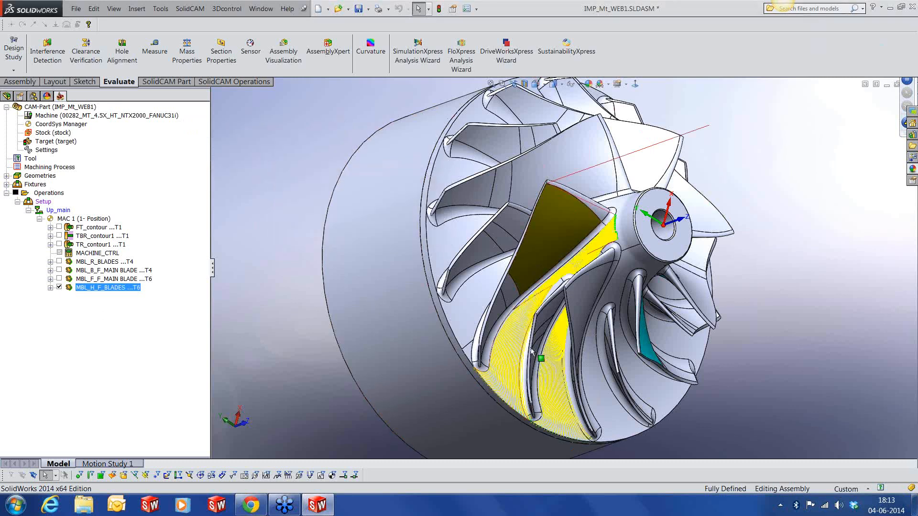
middle_drag(531, 210, 535, 322)
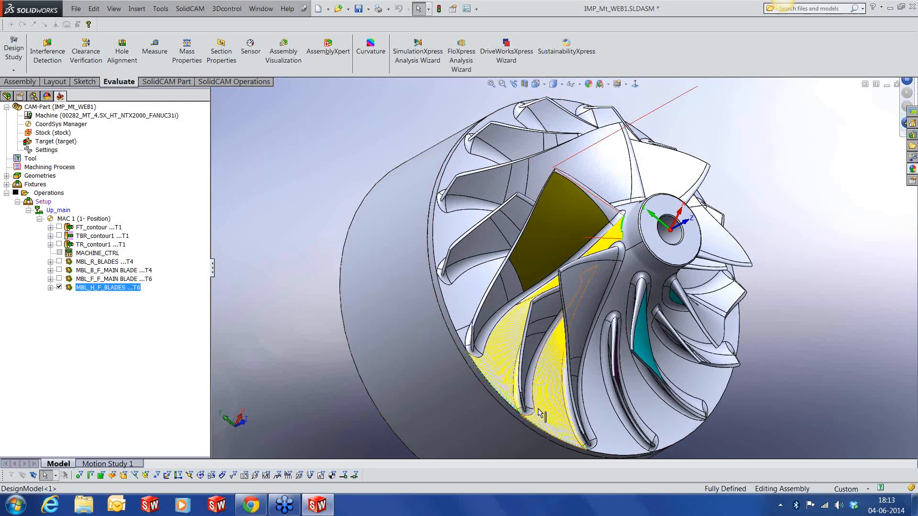
scroll(538, 409, up, 2)
middle_drag(549, 368, 528, 327)
scroll(613, 300, down, 1)
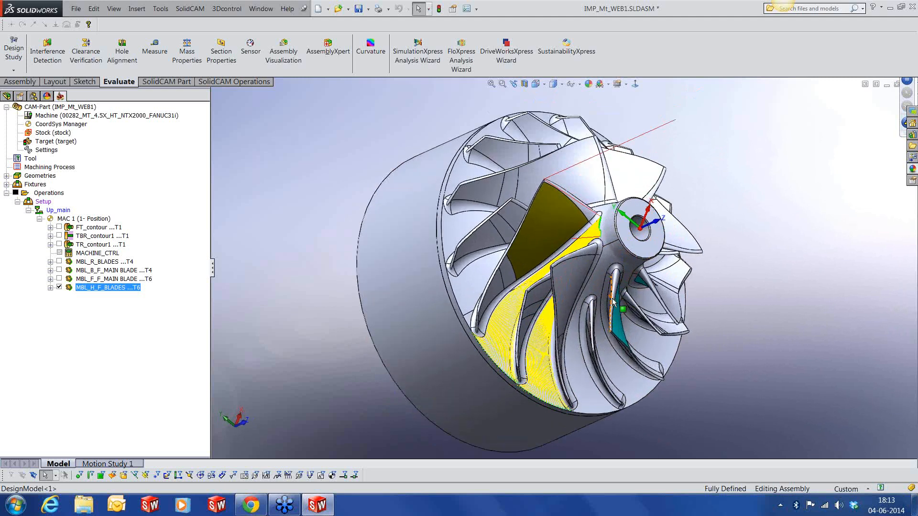
scroll(614, 301, down, 1)
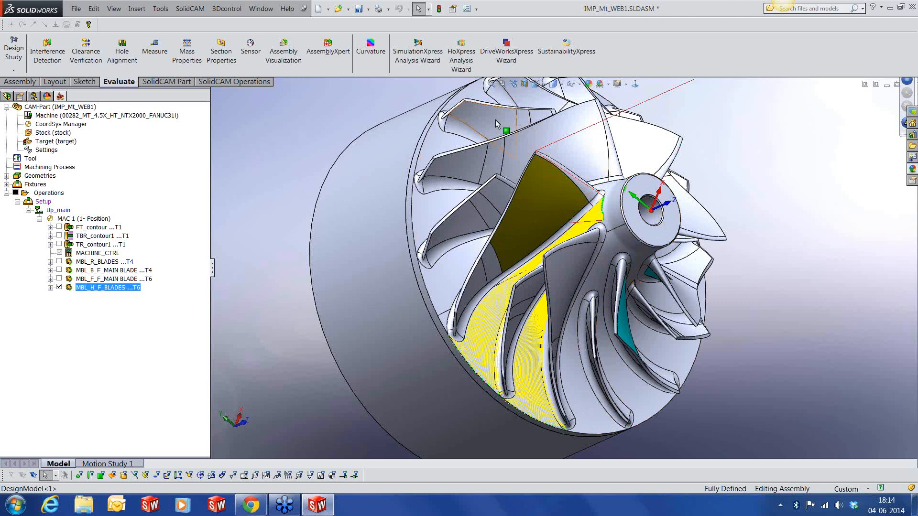
scroll(562, 269, up, 1)
middle_drag(759, 294, 776, 254)
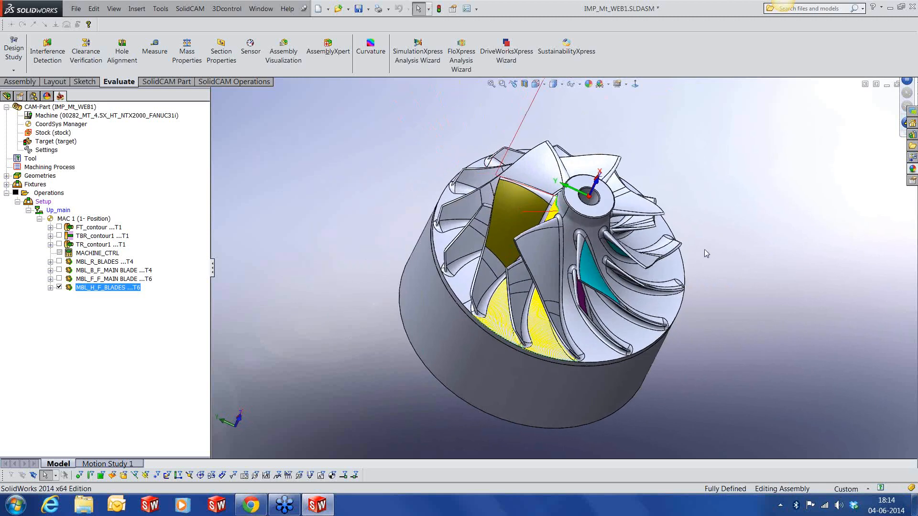
scroll(704, 249, down, 2)
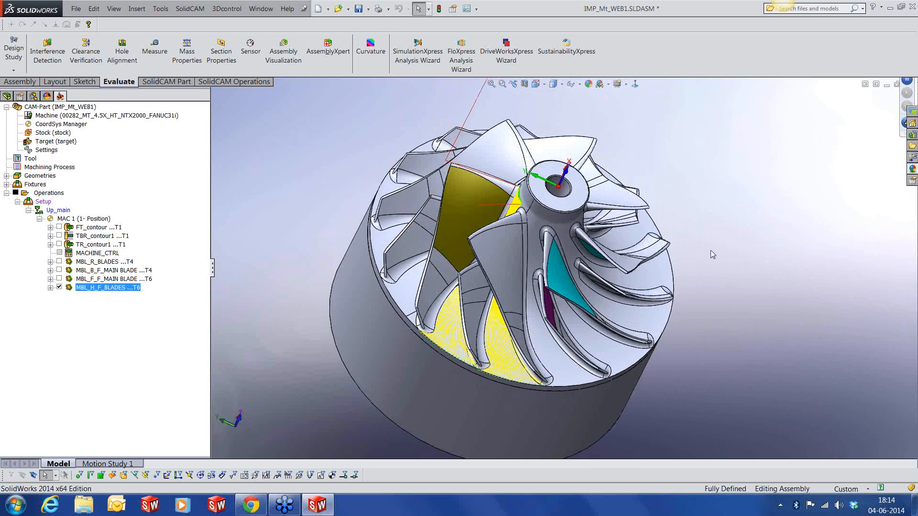
click(59, 286)
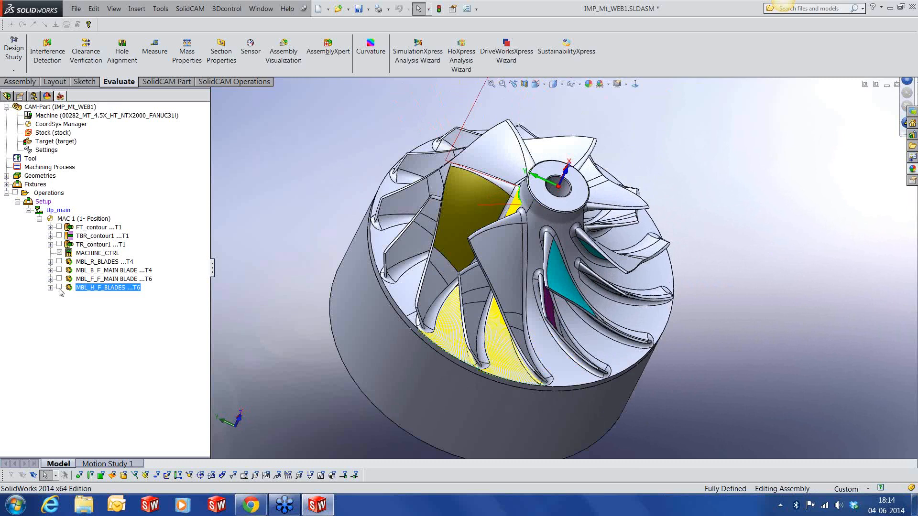
Generate the G-code for the MBL_F_F_MAIN BLADE fillet finishing operation, accepting the proposed file name and trace level
right_click(83, 281)
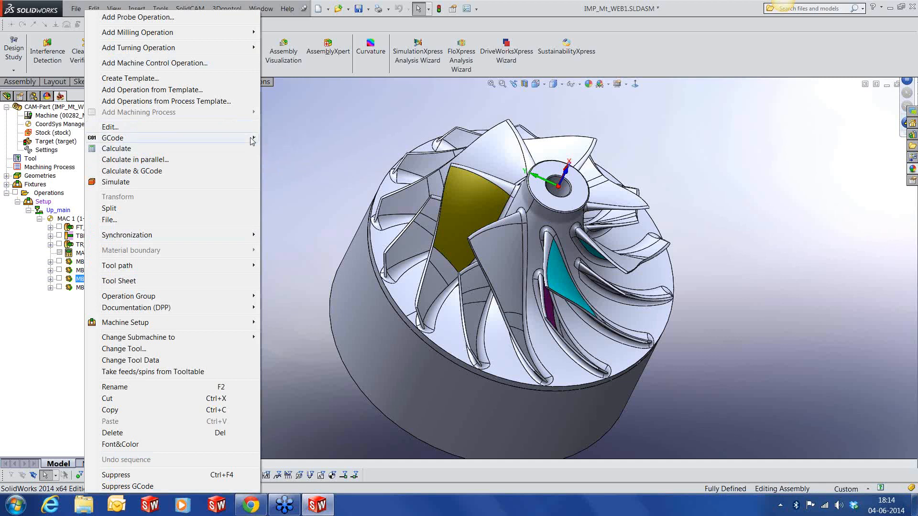
mouse_move(252, 139)
click(321, 139)
click(430, 263)
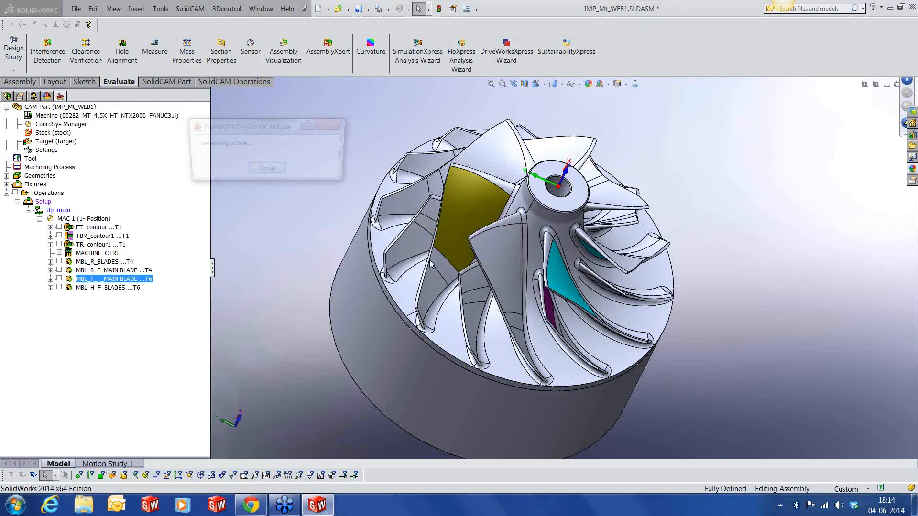
click(230, 173)
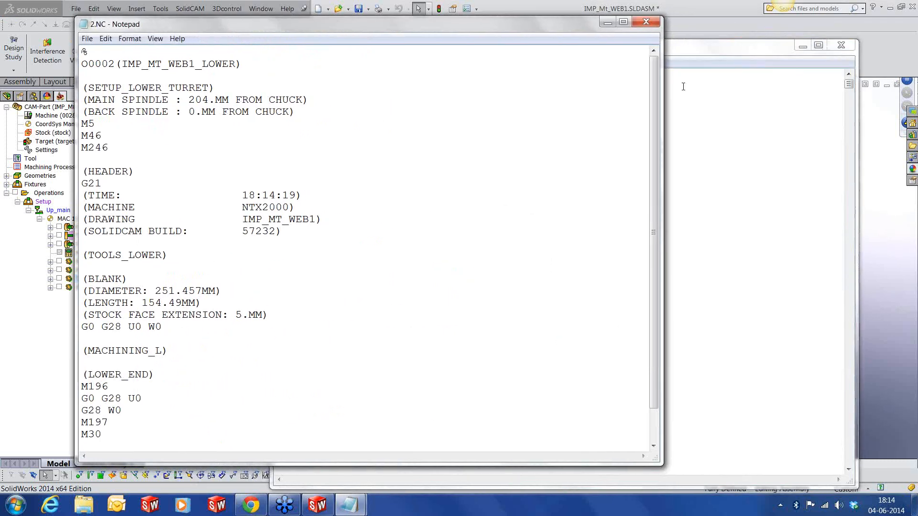
Place the 1.NC window beside 2.NC and read through the lower turret program
drag(692, 50, 702, 29)
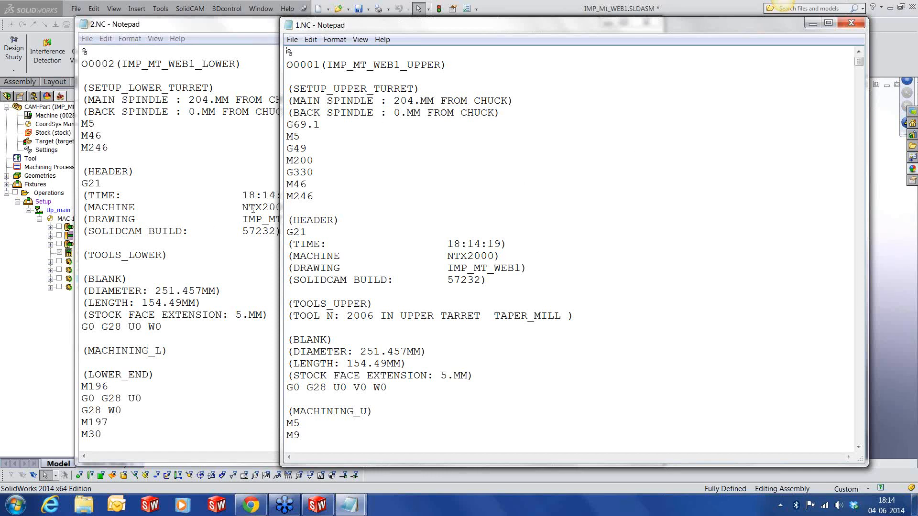
click(196, 231)
scroll(509, 163, down, 1)
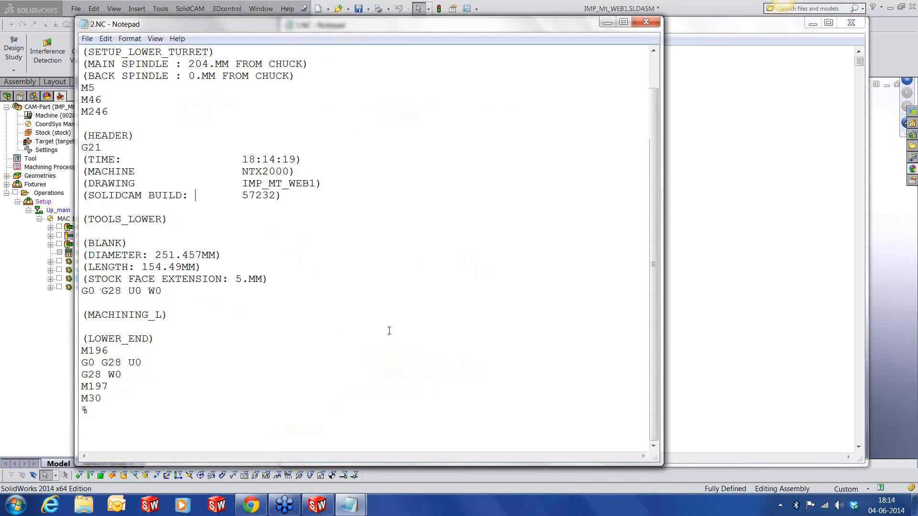
Examine the upper turret program 1.NC, highlighting G43.4 and reading the five-axis moves, and close both NC files
click(676, 271)
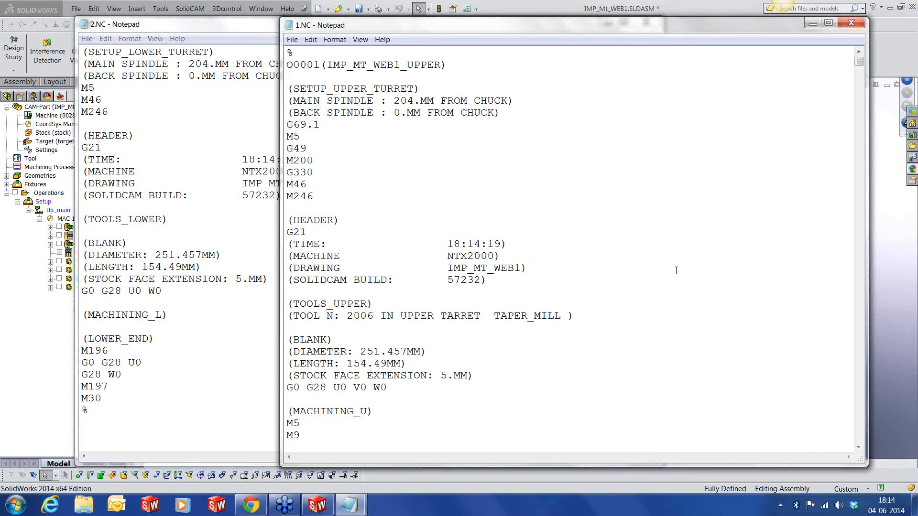
scroll(676, 270, down, 5)
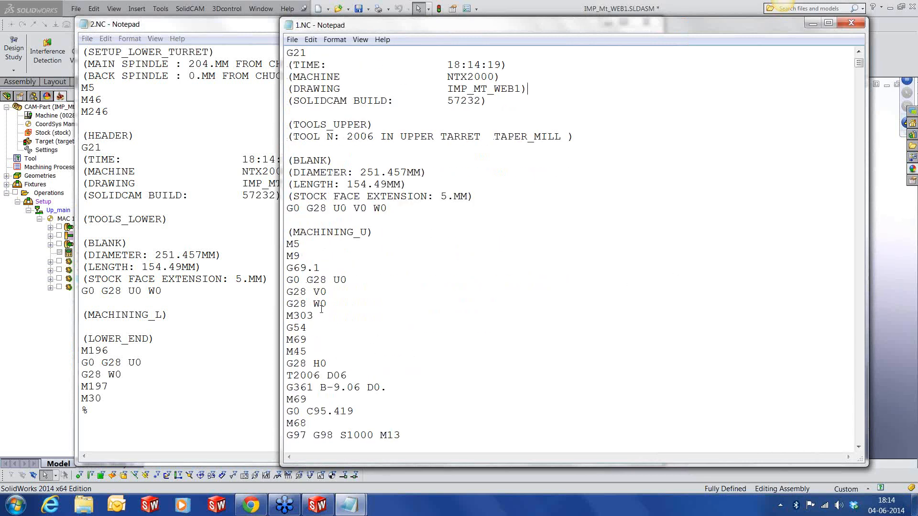
scroll(325, 306, down, 2)
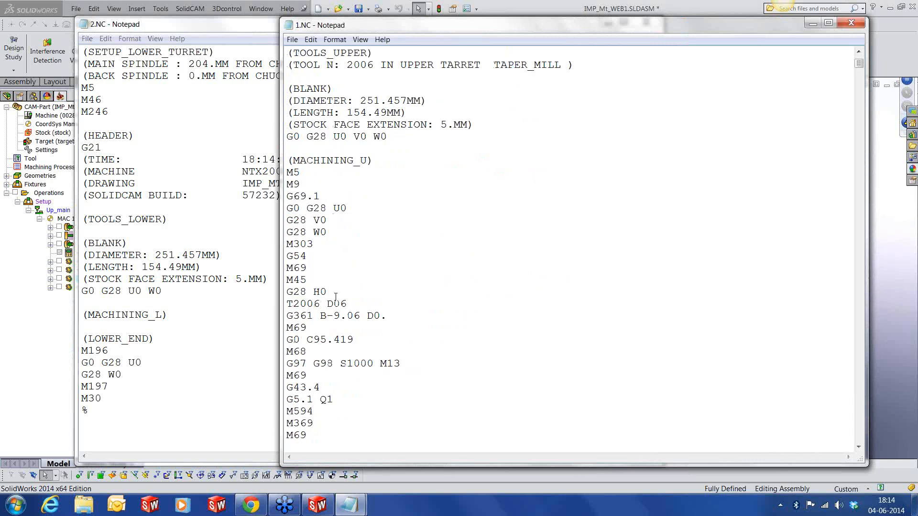
scroll(335, 297, down, 1)
double_click(309, 352)
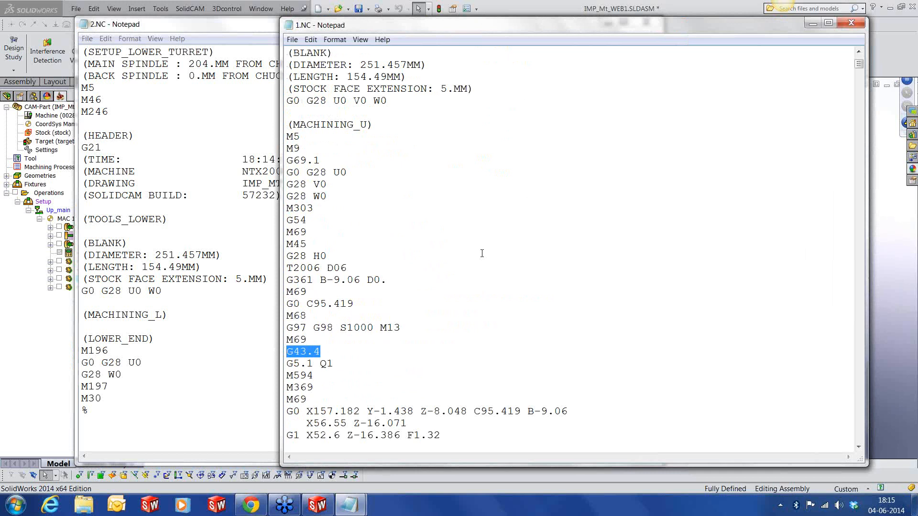
scroll(482, 253, down, 5)
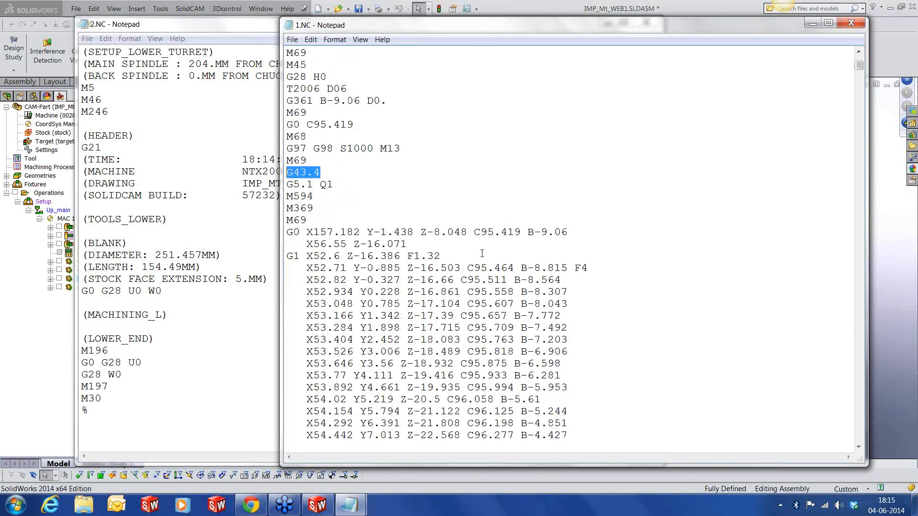
scroll(482, 254, down, 1)
scroll(483, 254, down, 2)
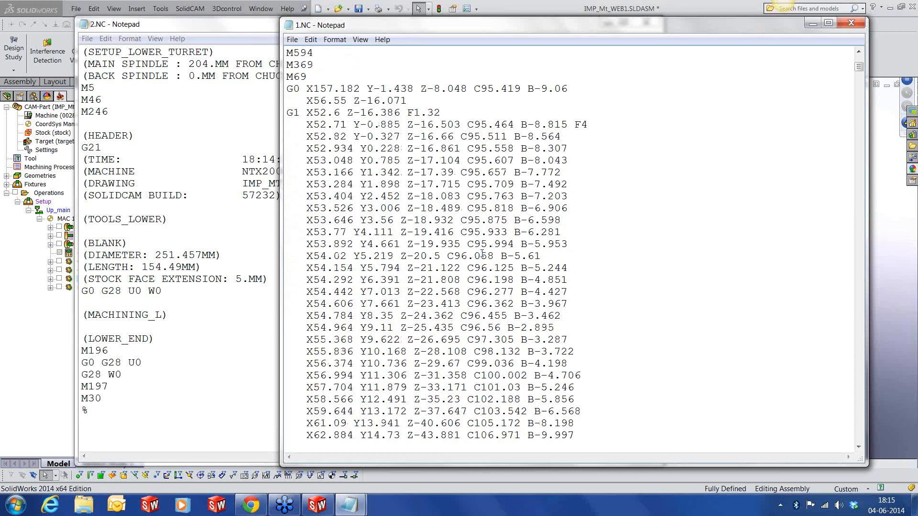
scroll(482, 253, down, 1)
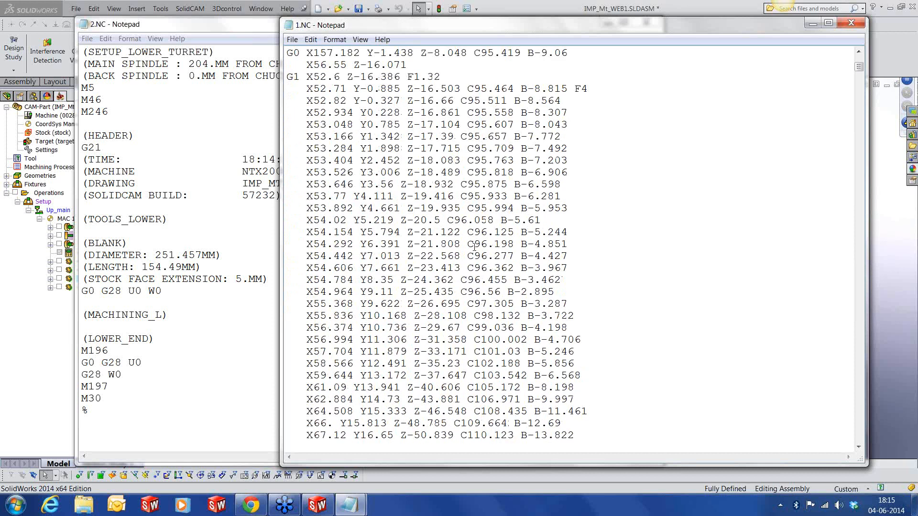
click(854, 24)
click(644, 23)
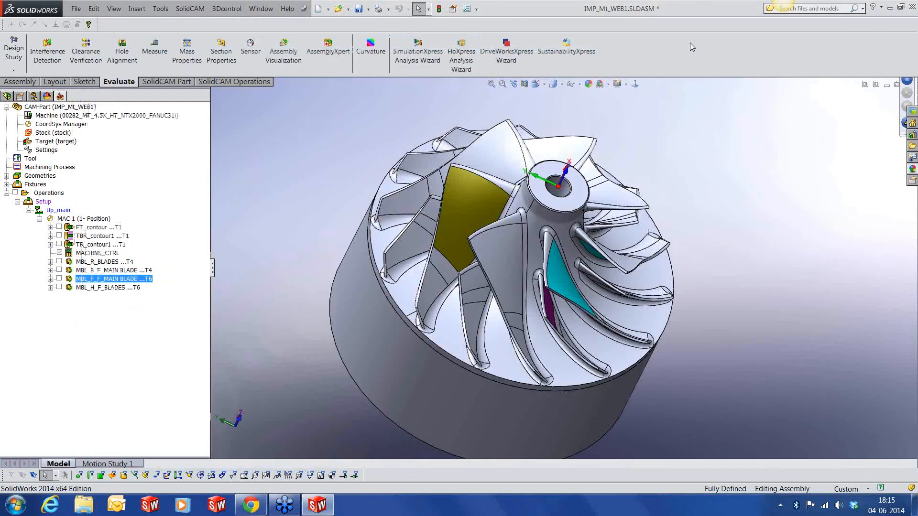
Generate the G-code for the TBR_contour1 turning operation, accepting the proposed file name and trace level
right_click(90, 236)
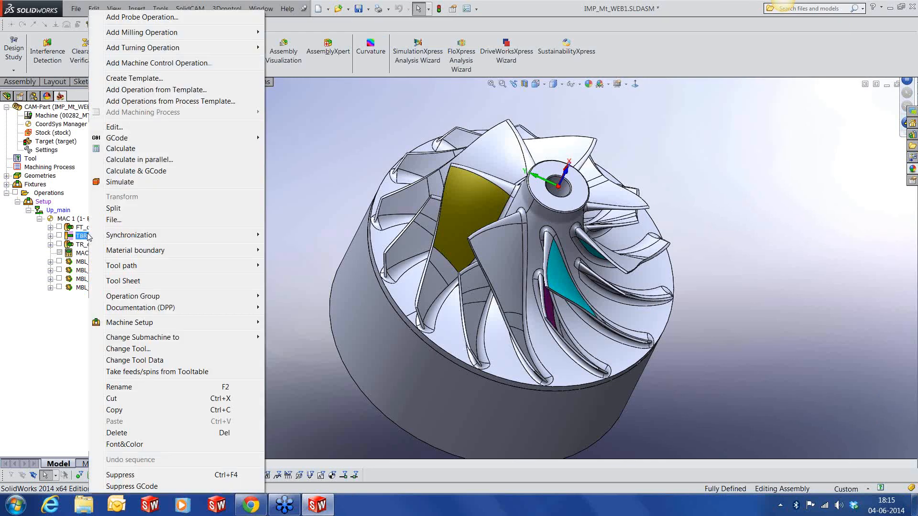
mouse_move(125, 139)
click(271, 139)
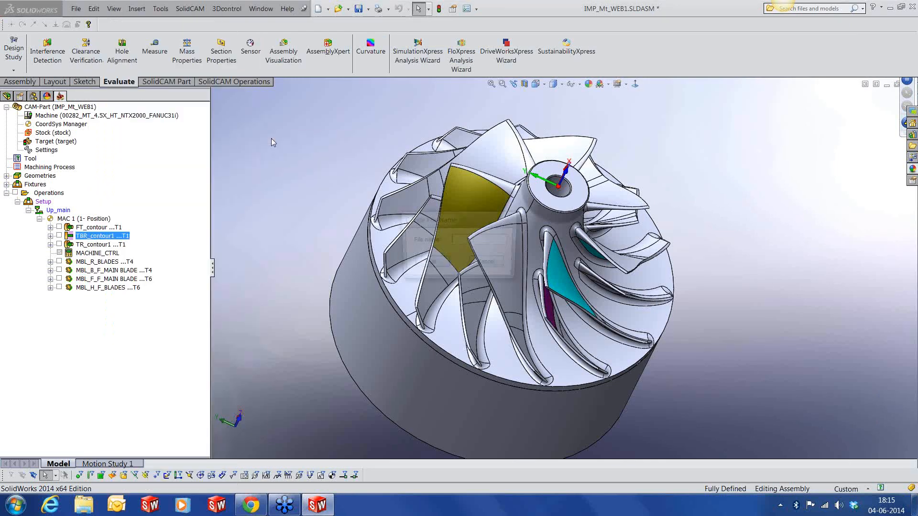
click(430, 264)
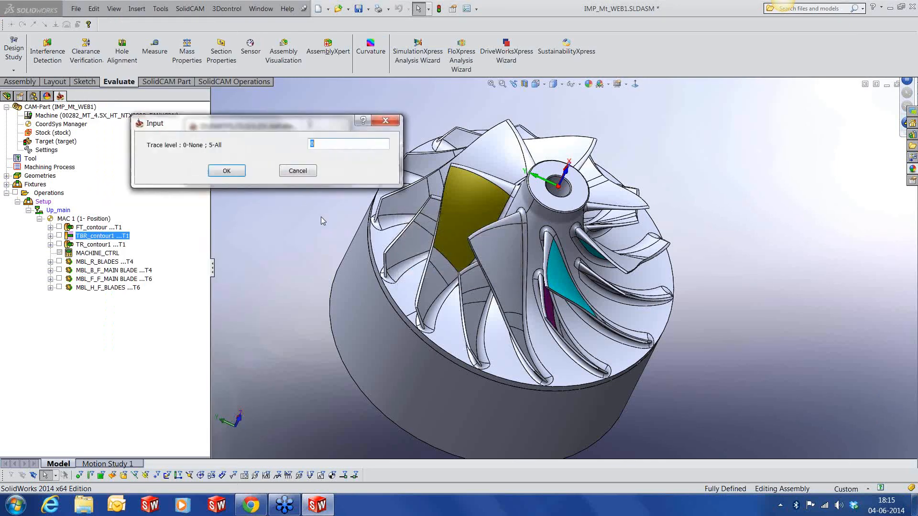
click(227, 170)
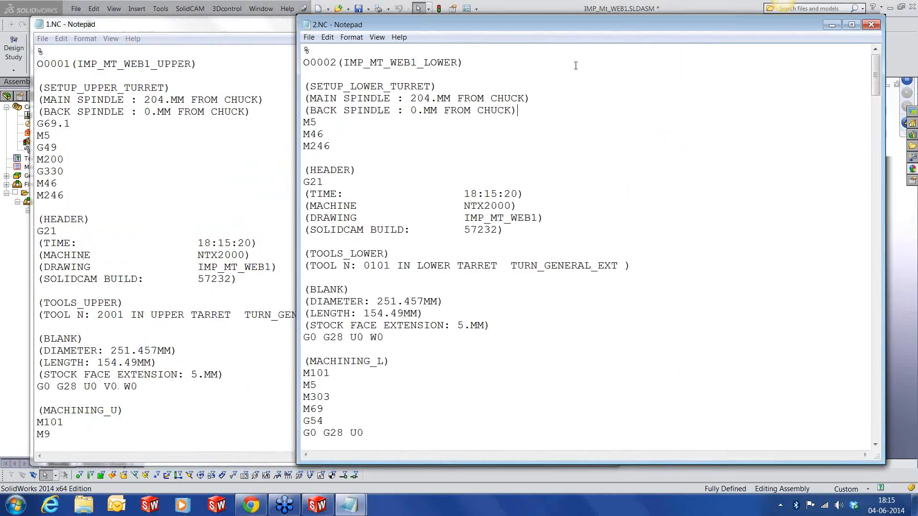
Find and highlight the M102 code in the upper turret program 1.NC
click(244, 156)
scroll(369, 187, down, 2)
scroll(369, 187, down, 8)
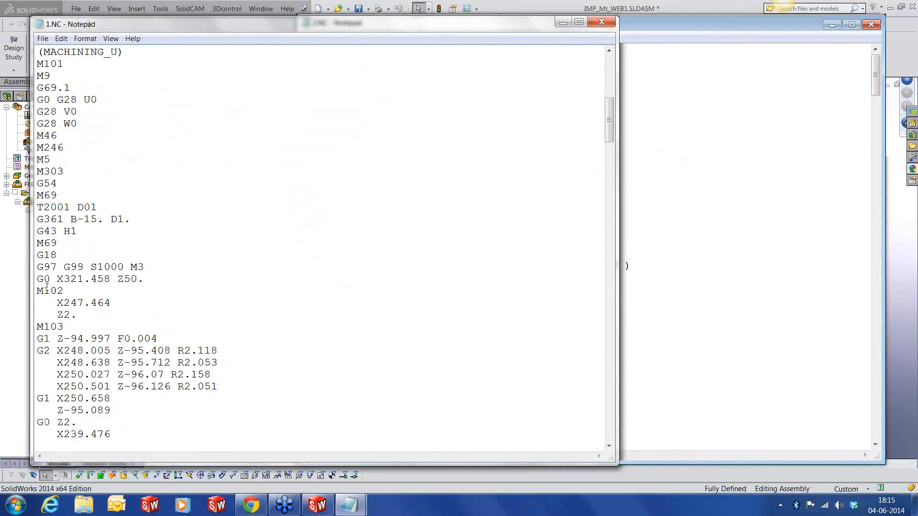
drag(37, 291, 69, 292)
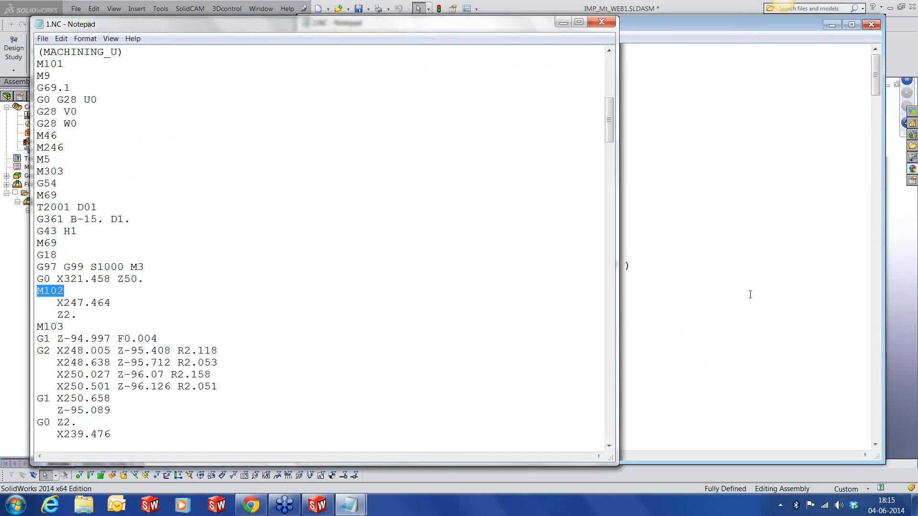
Find and highlight the matching M102 code in the lower turret program 2.NC
click(488, 330)
scroll(488, 330, down, 8)
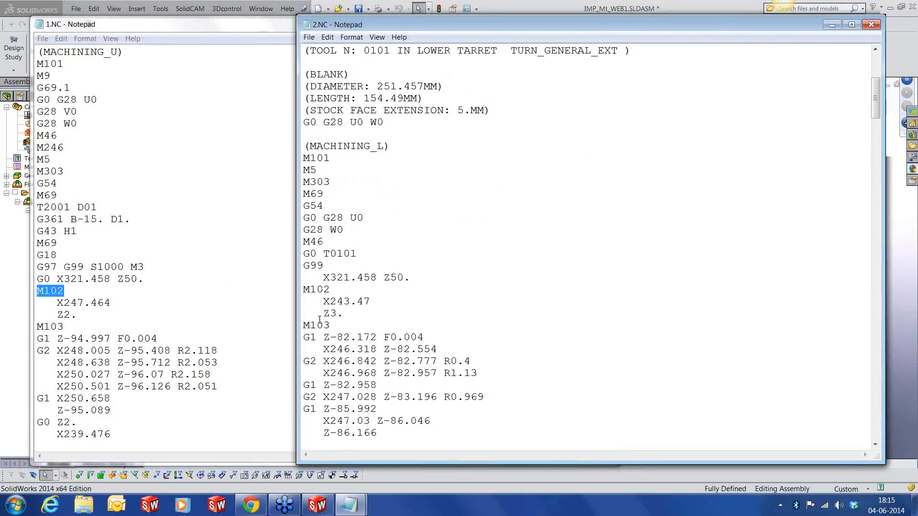
drag(303, 290, 335, 292)
Compare the M-code wait marks from M103 onward in the 1.NC and 2.NC programs, and close both files
scroll(219, 366, down, 2)
scroll(219, 367, down, 5)
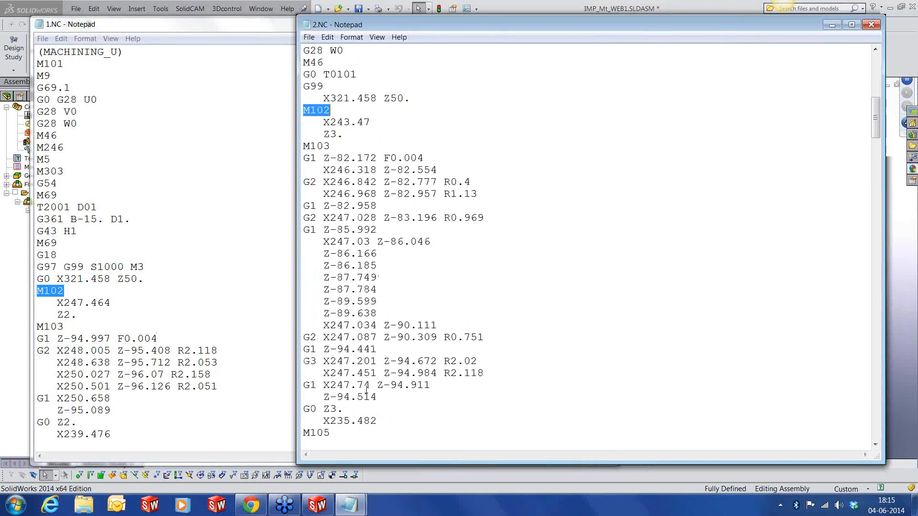
click(260, 399)
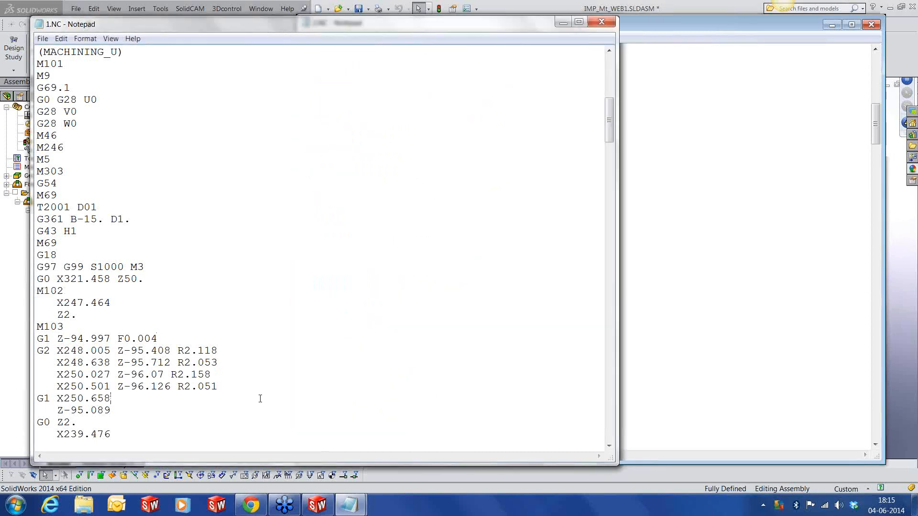
scroll(260, 399, down, 5)
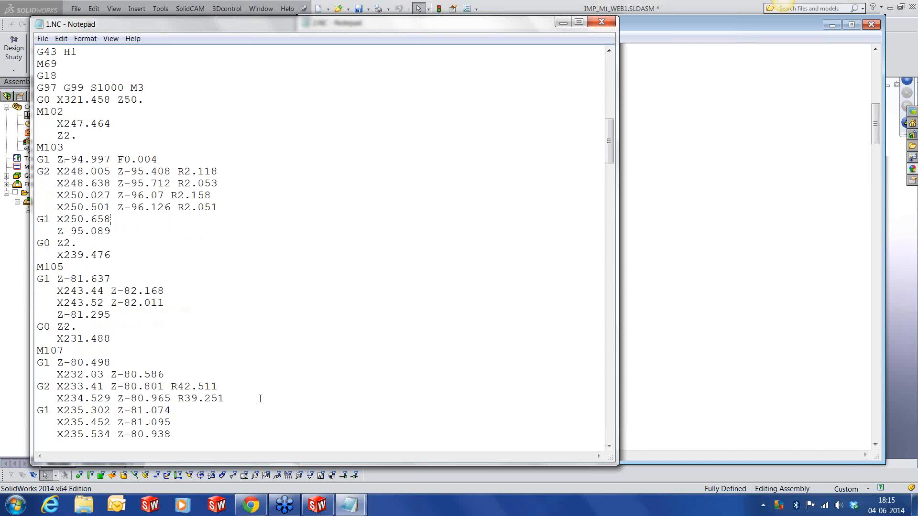
click(677, 317)
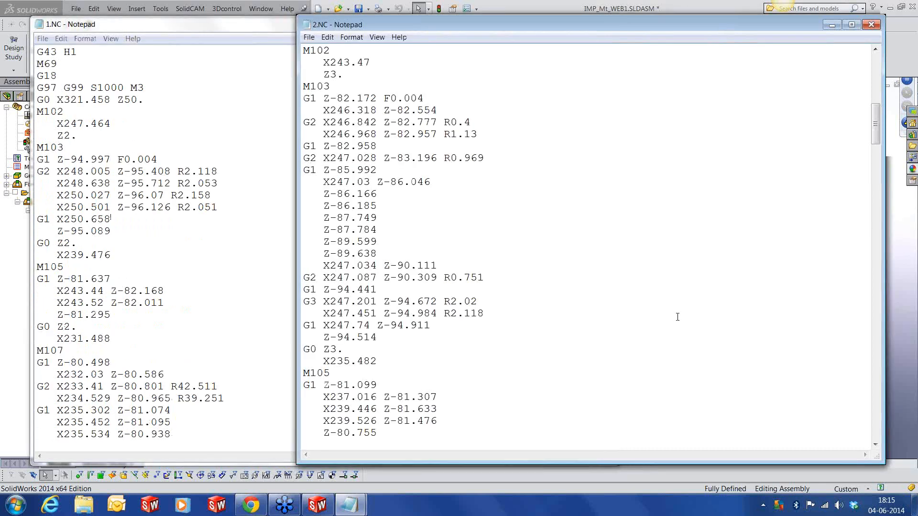
scroll(677, 317, down, 5)
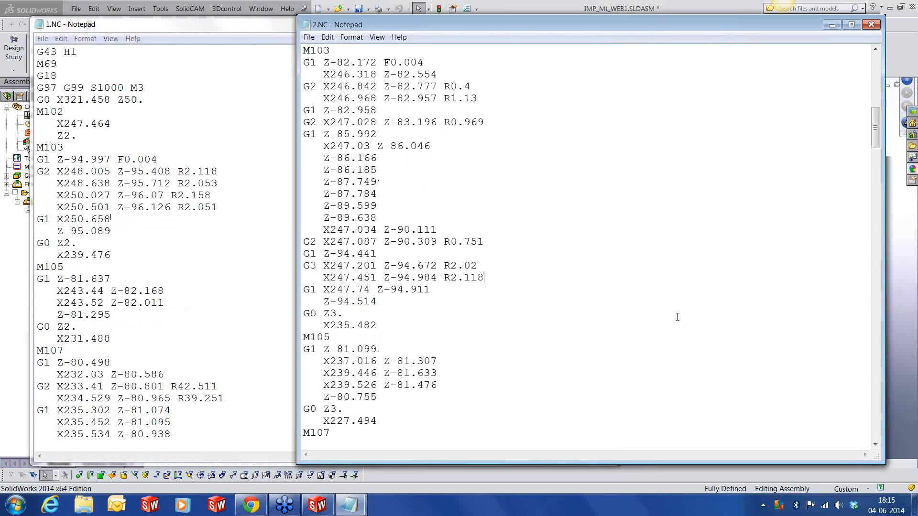
scroll(677, 318, down, 8)
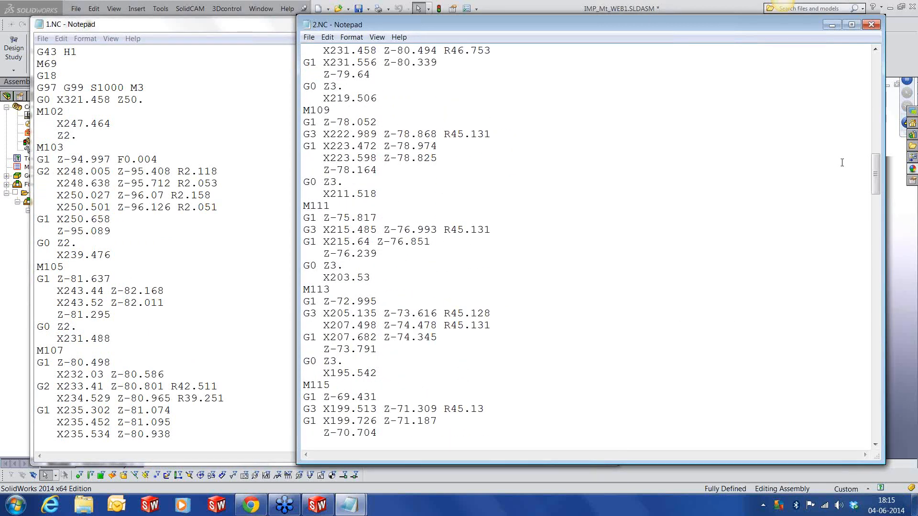
click(873, 24)
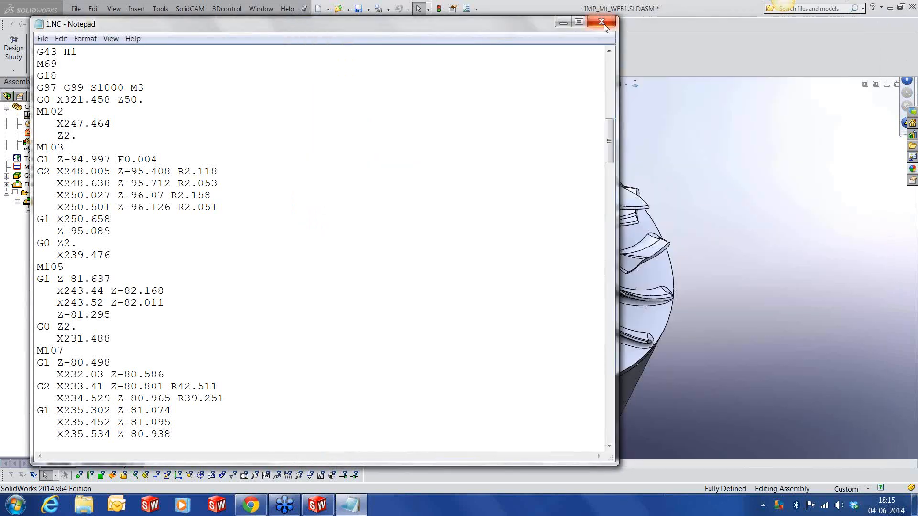
click(603, 22)
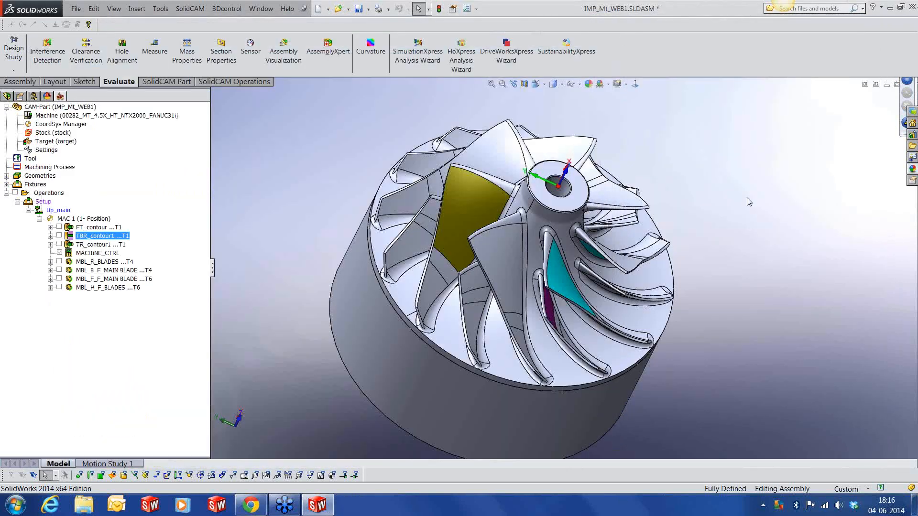